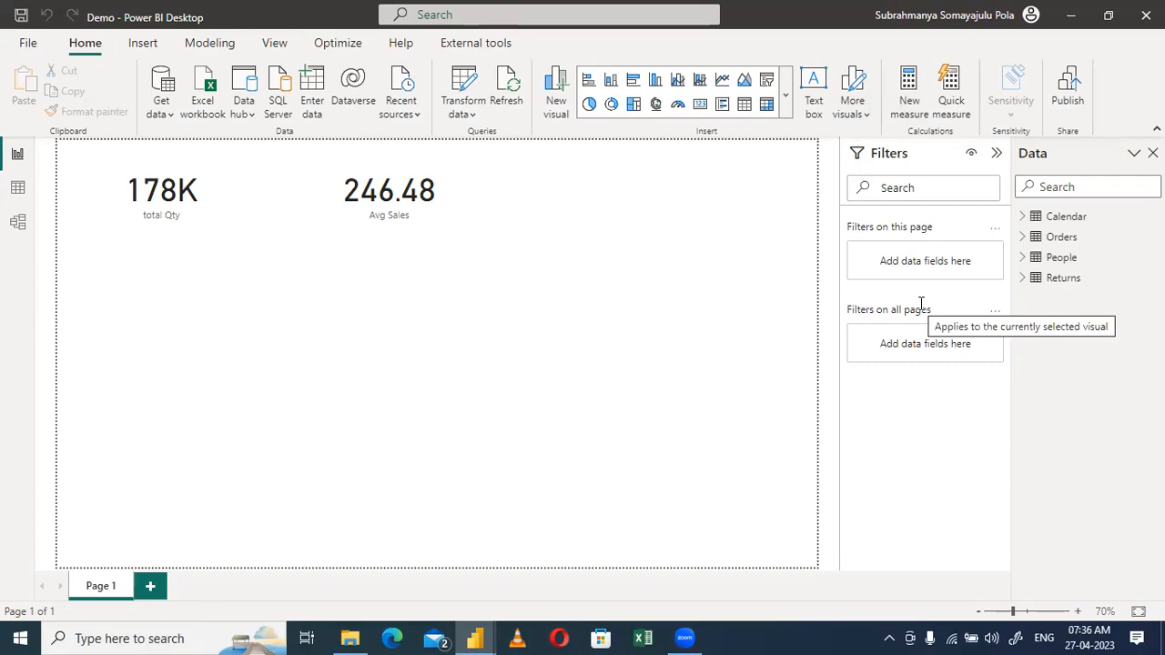
Delete both card visuals, total Qty and Avg Sales, from the report page
key("ctrl+a")
left_click(161, 321)
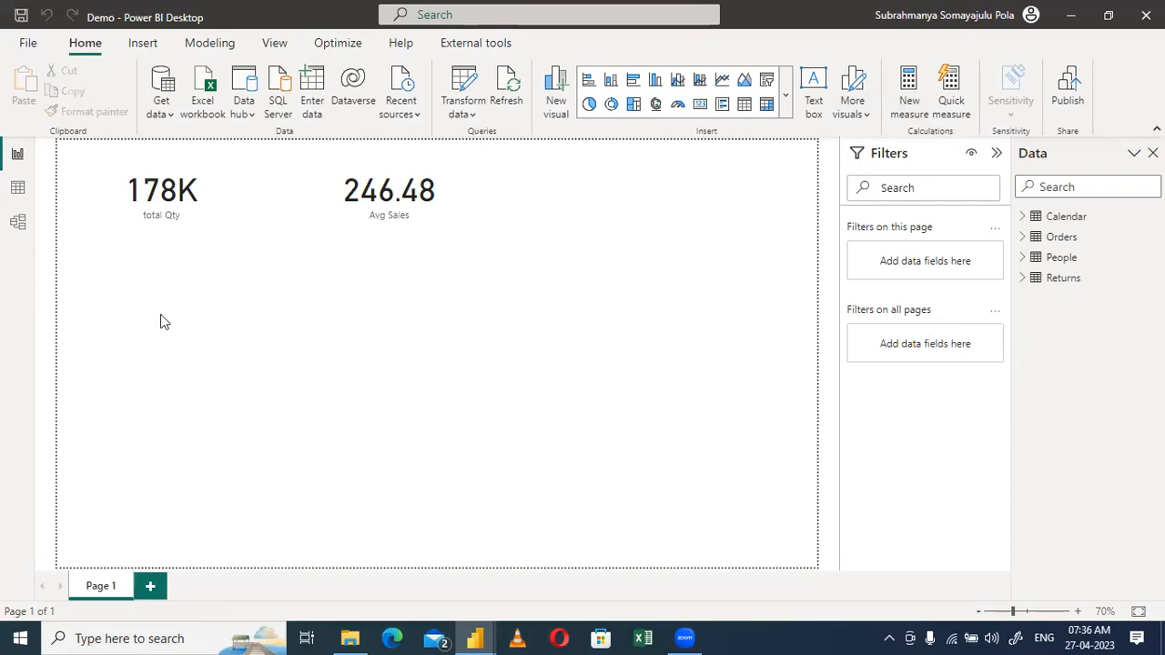
key("ctrl+a")
key("Delete")
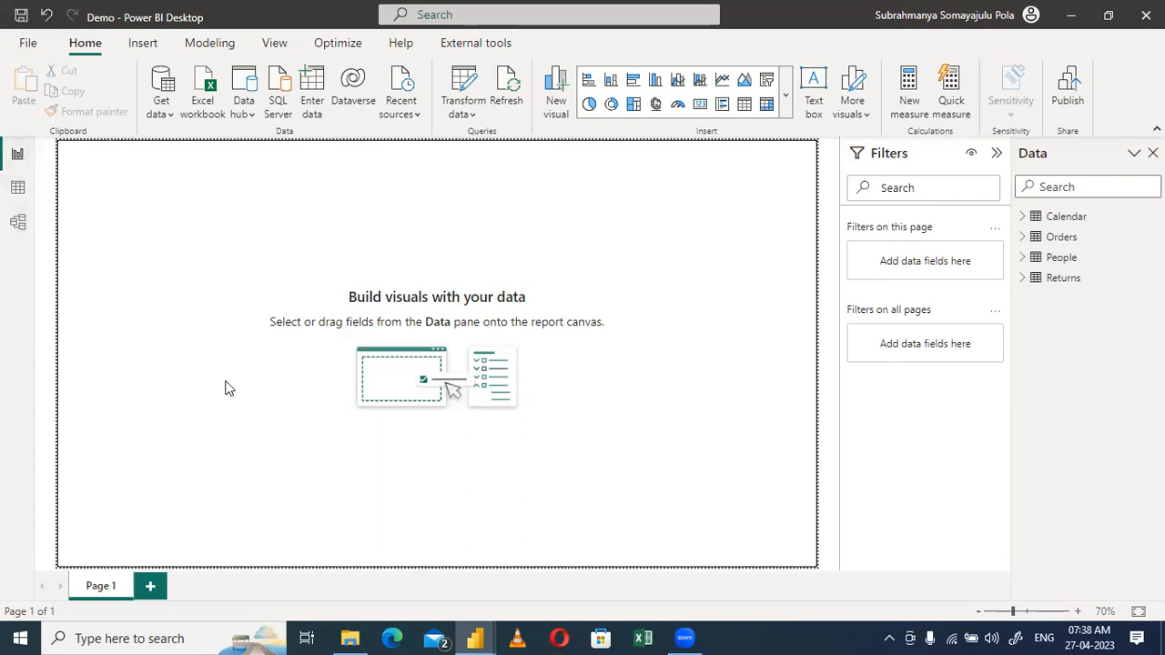
Examine the columns and records of the Orders table in the data view, leaving the Ship Date filter unchanged
left_click(19, 189)
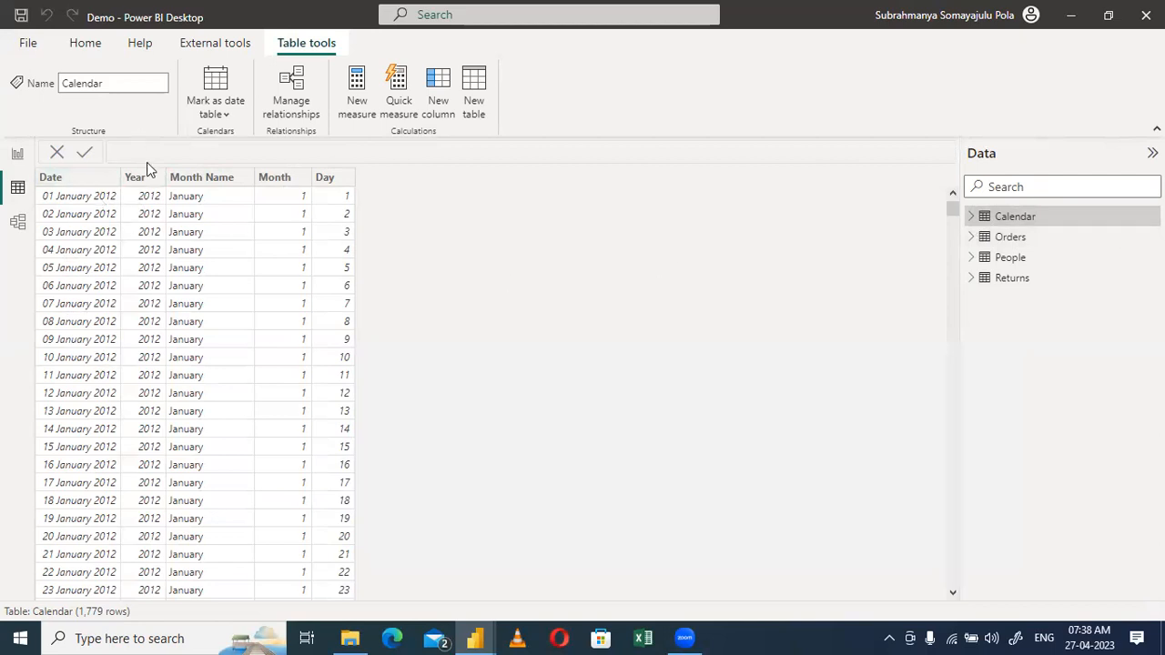
left_click(1046, 238)
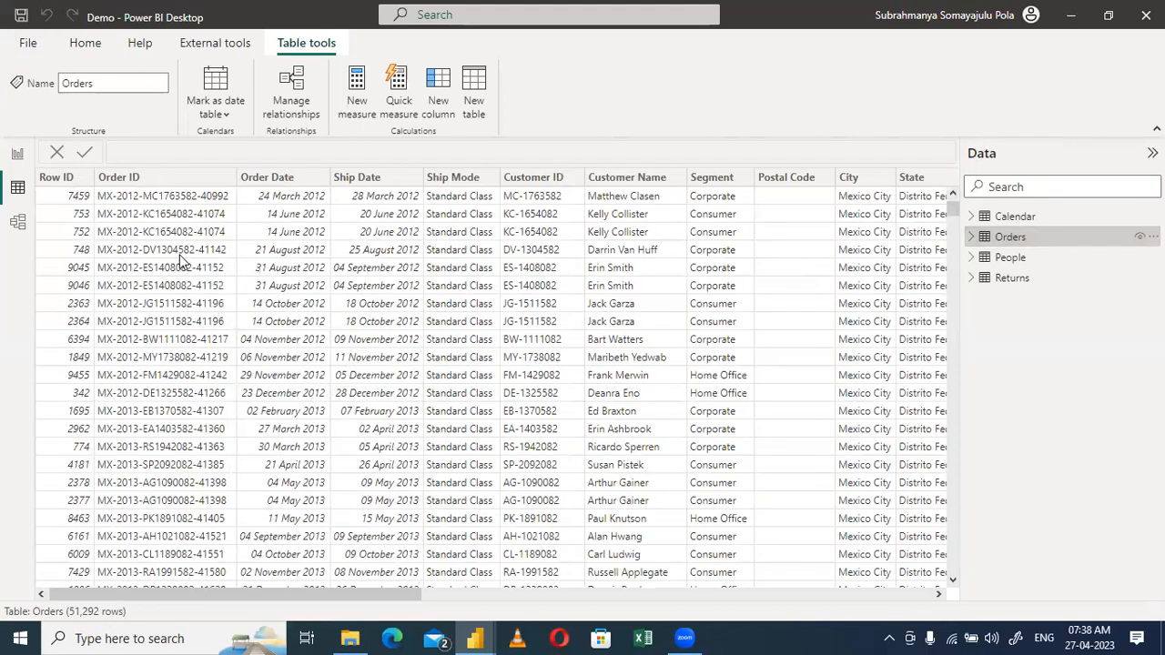
scroll(182, 262, "right", 3)
scroll(180, 261, "right", 10)
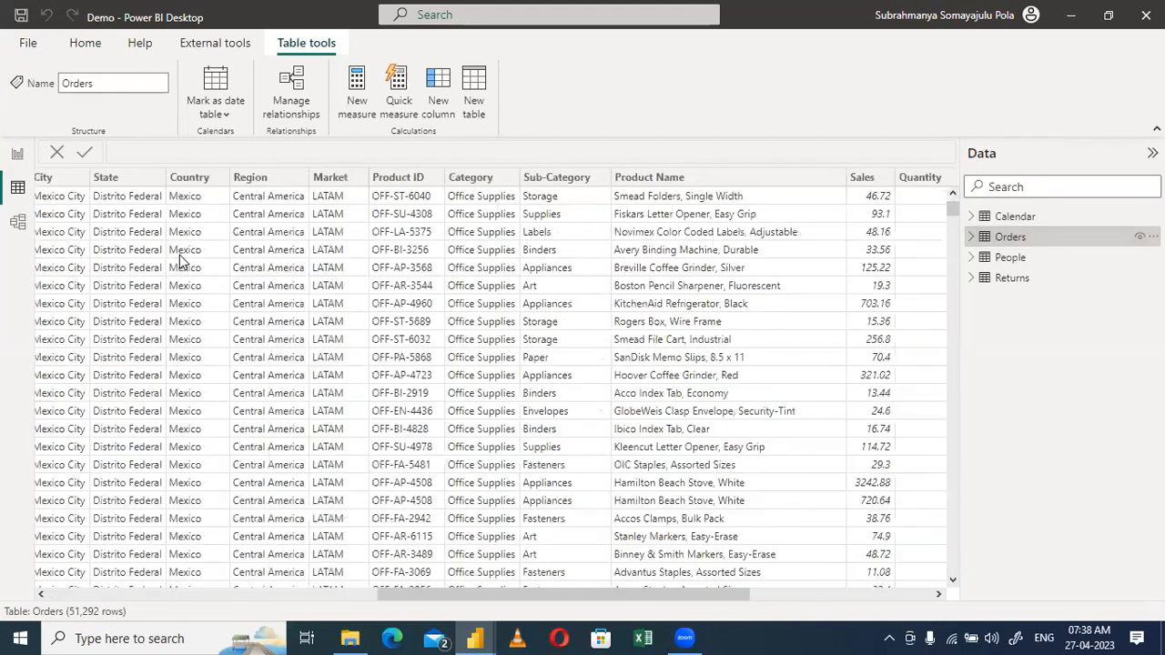
scroll(180, 261, "left", 13)
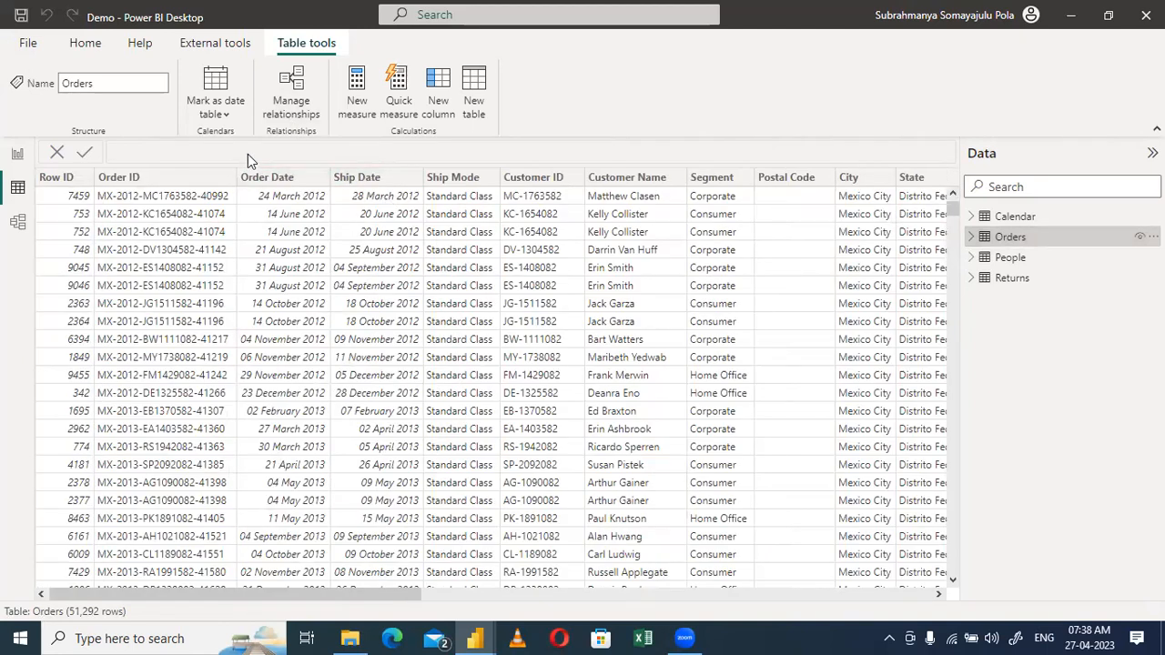
left_click(412, 180)
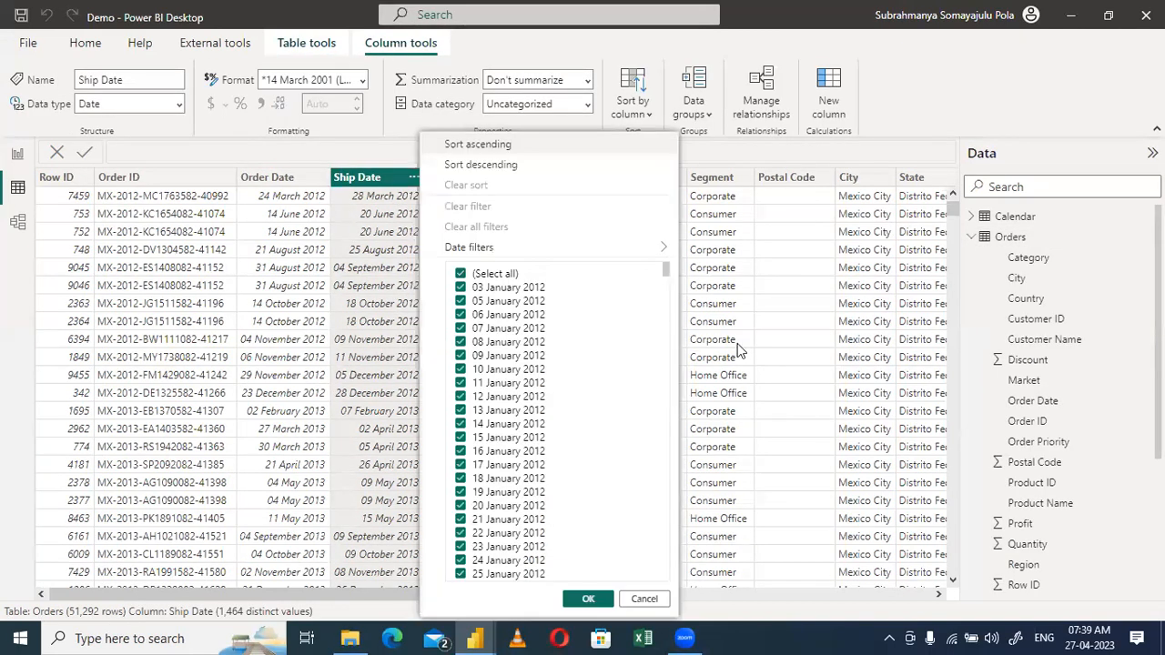
left_click(748, 343)
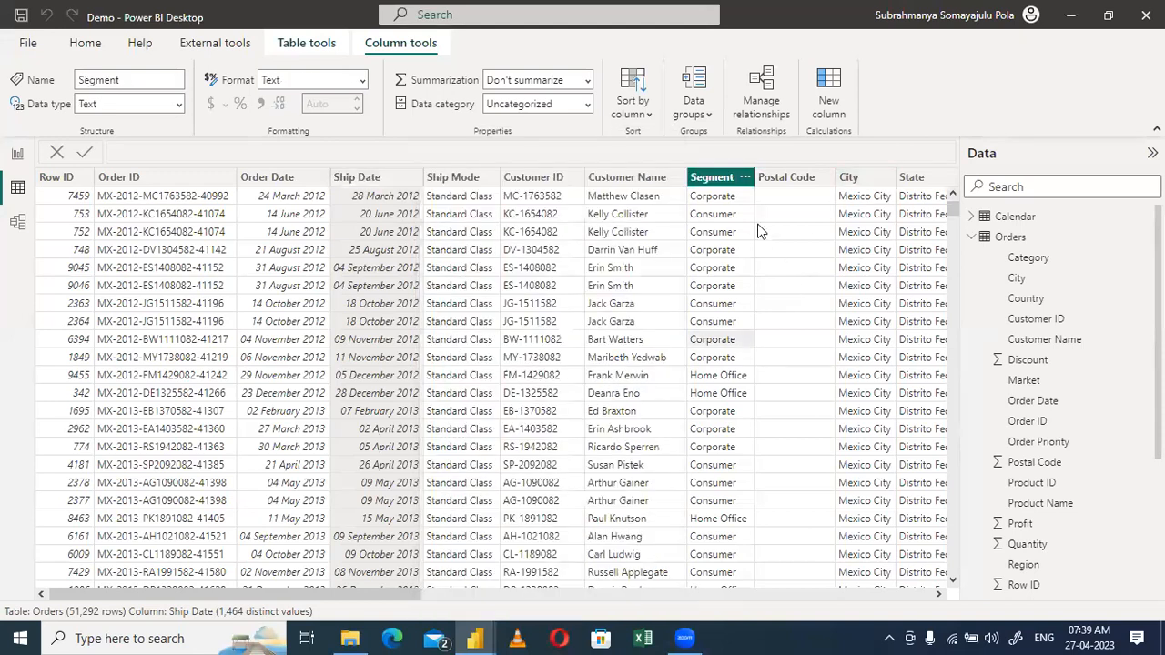
left_click(787, 203)
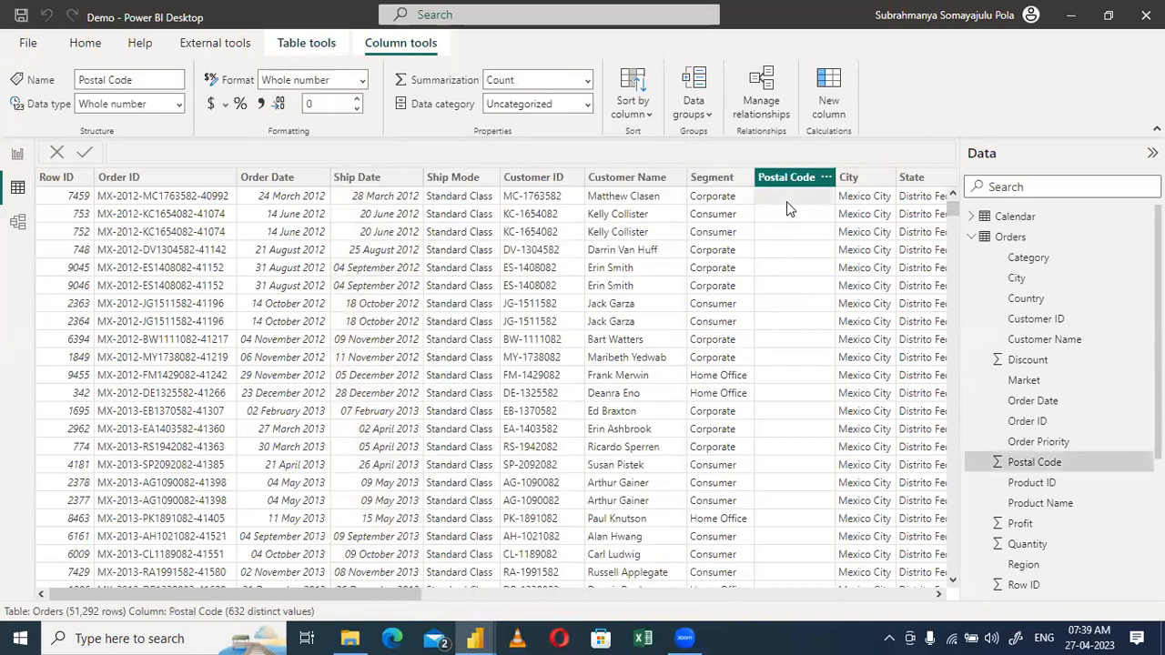
left_click(971, 239)
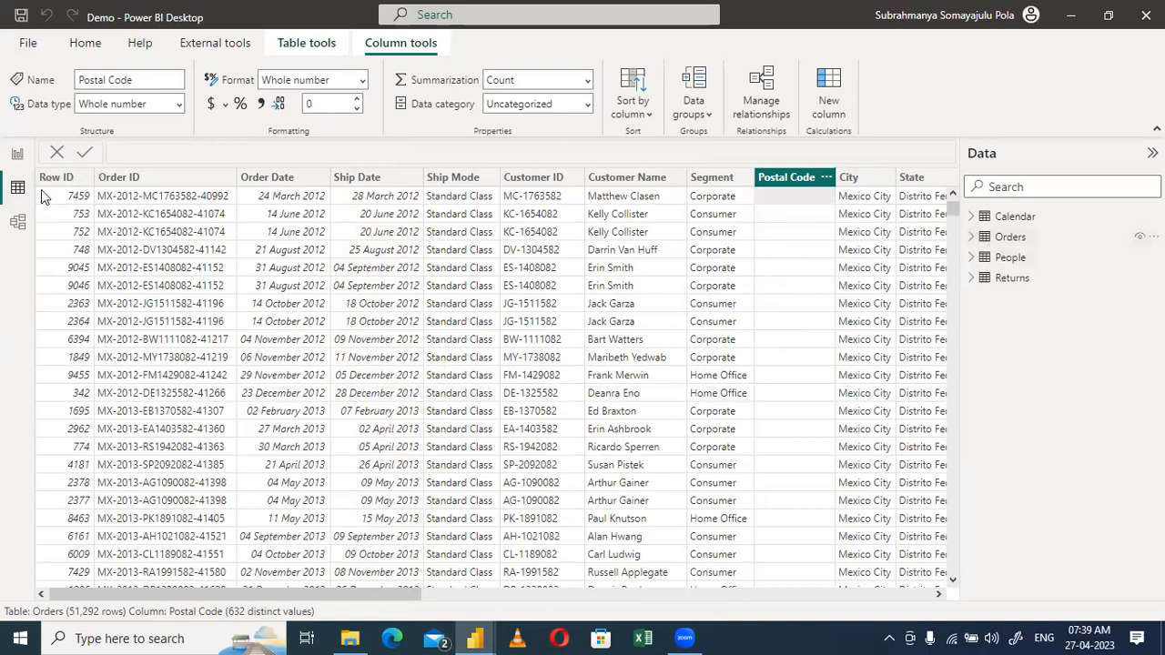
Review the model diagram and the list of table relationships, then close the list
left_click(24, 229)
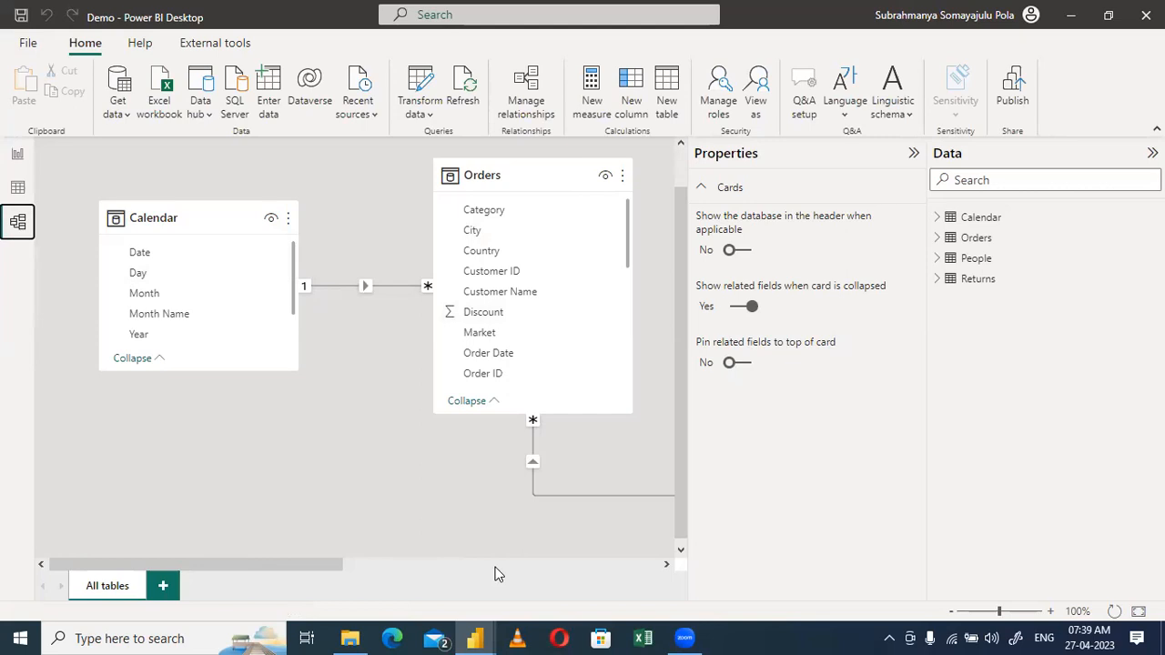
left_click(535, 105)
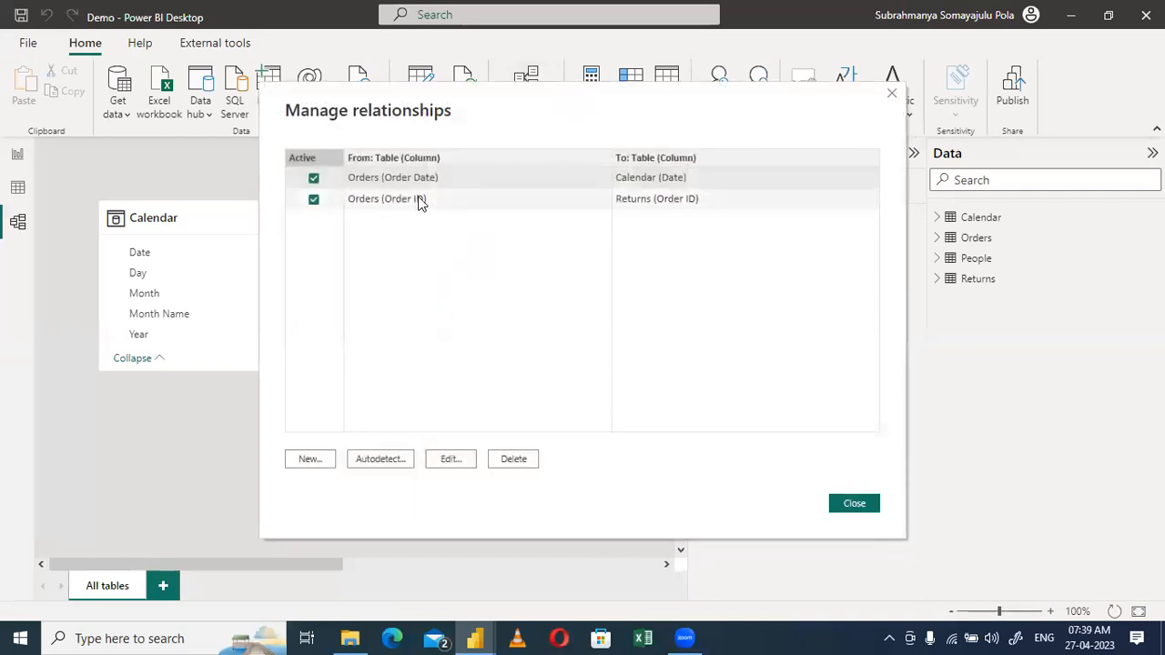
left_click(853, 505)
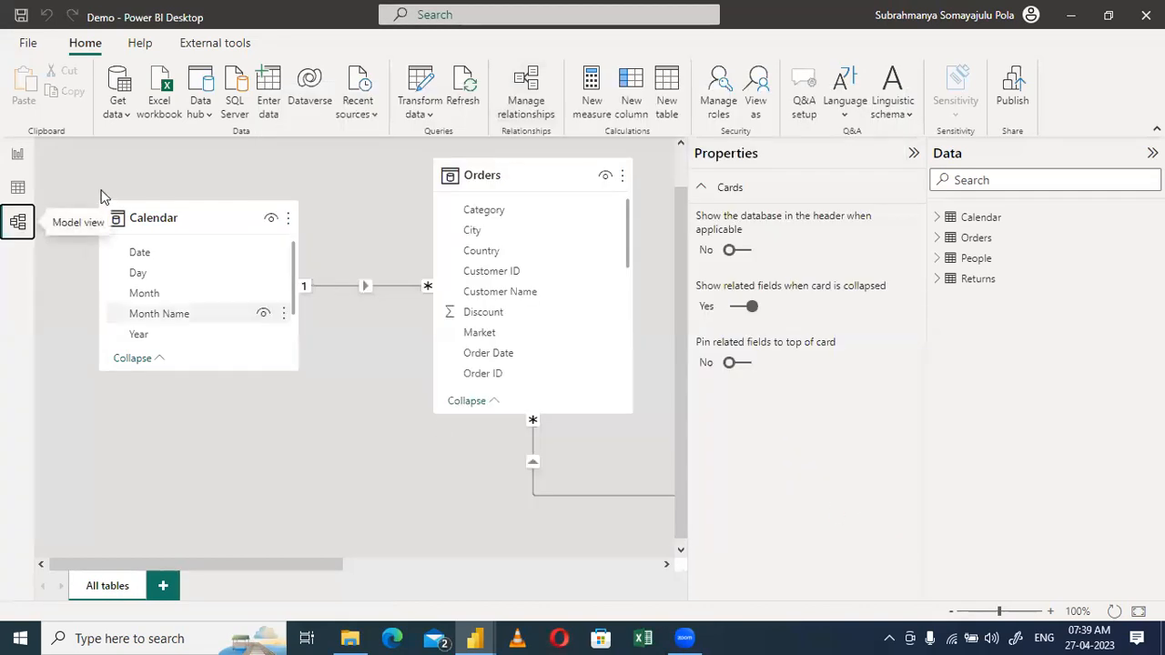
Return to the report page and look through the full gallery of available visual types
left_click(20, 165)
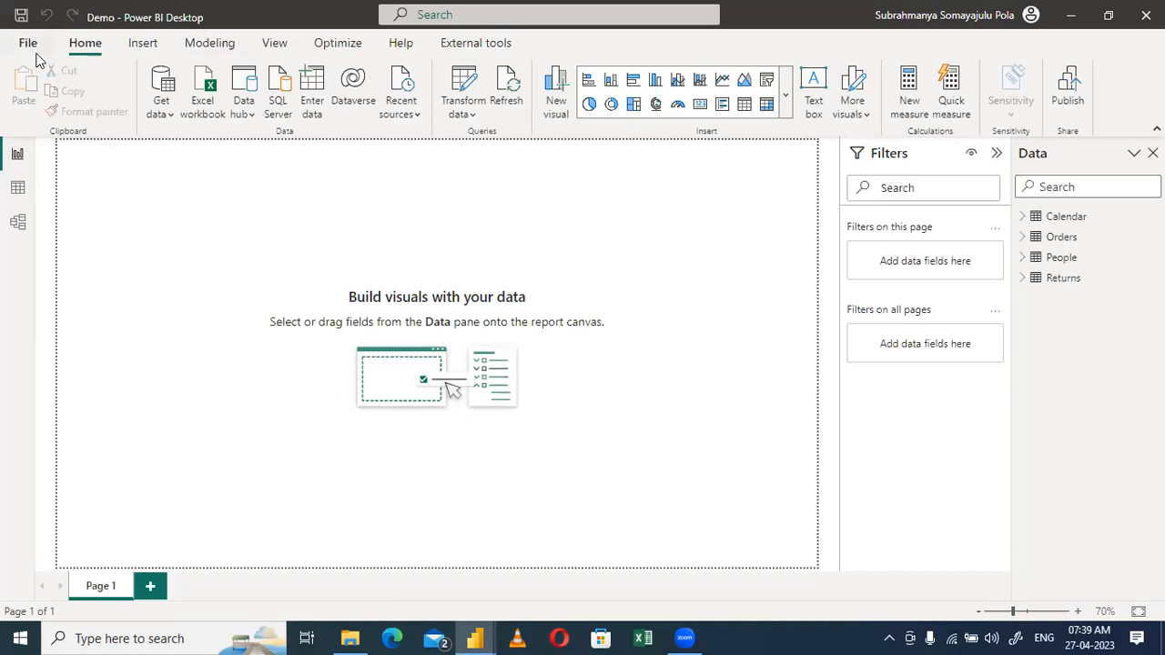
left_click(787, 85)
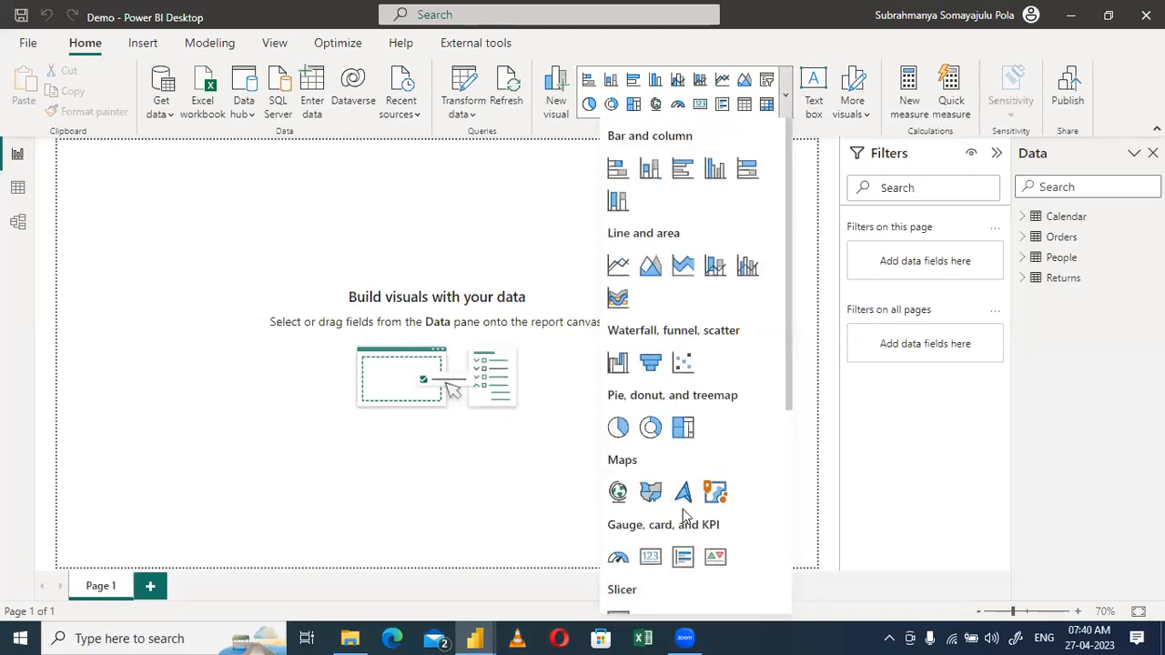
scroll(682, 509, "down", 5)
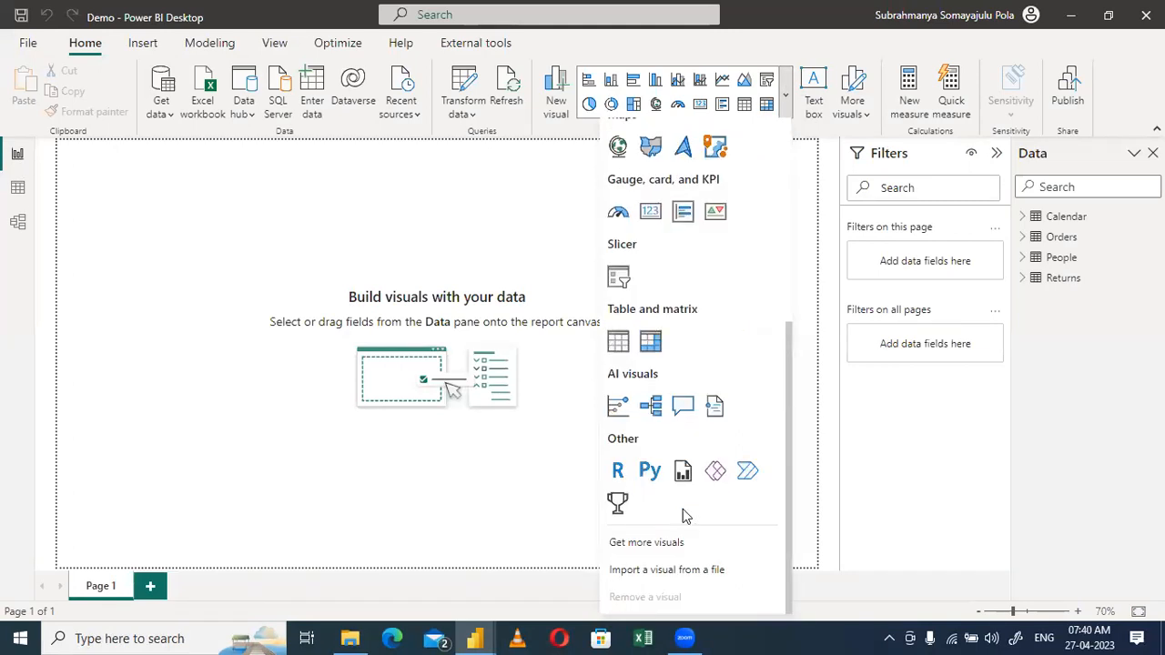
left_click(428, 467)
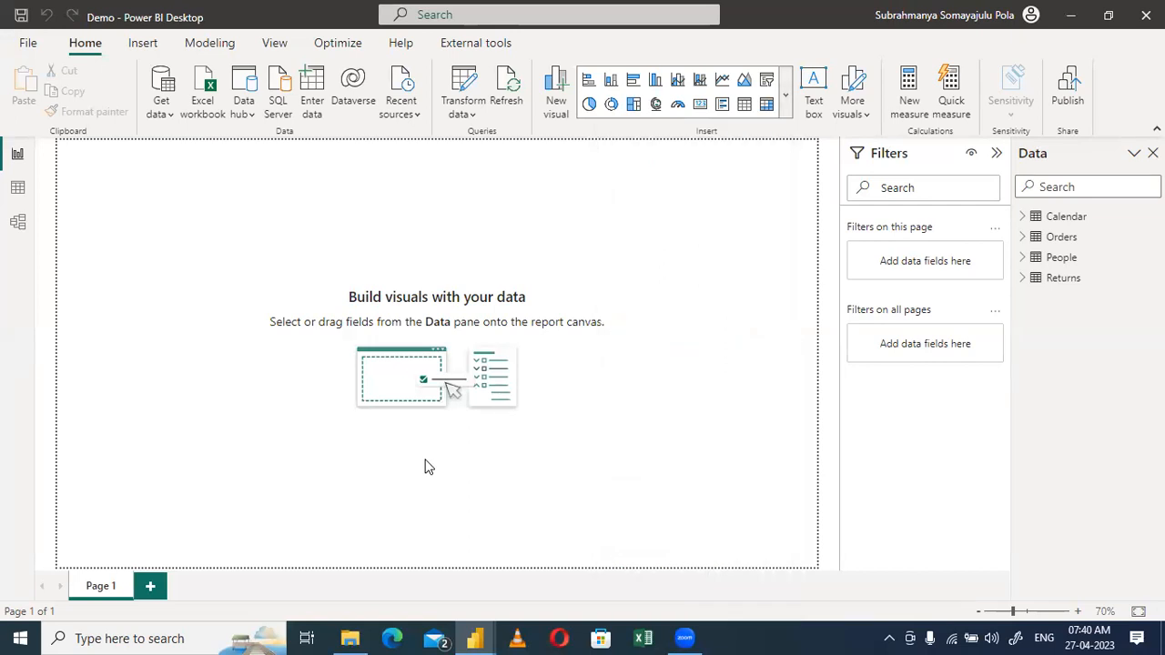
Show the page formatting settings with the canvas background options expanded, without choosing a background image
left_click(275, 45)
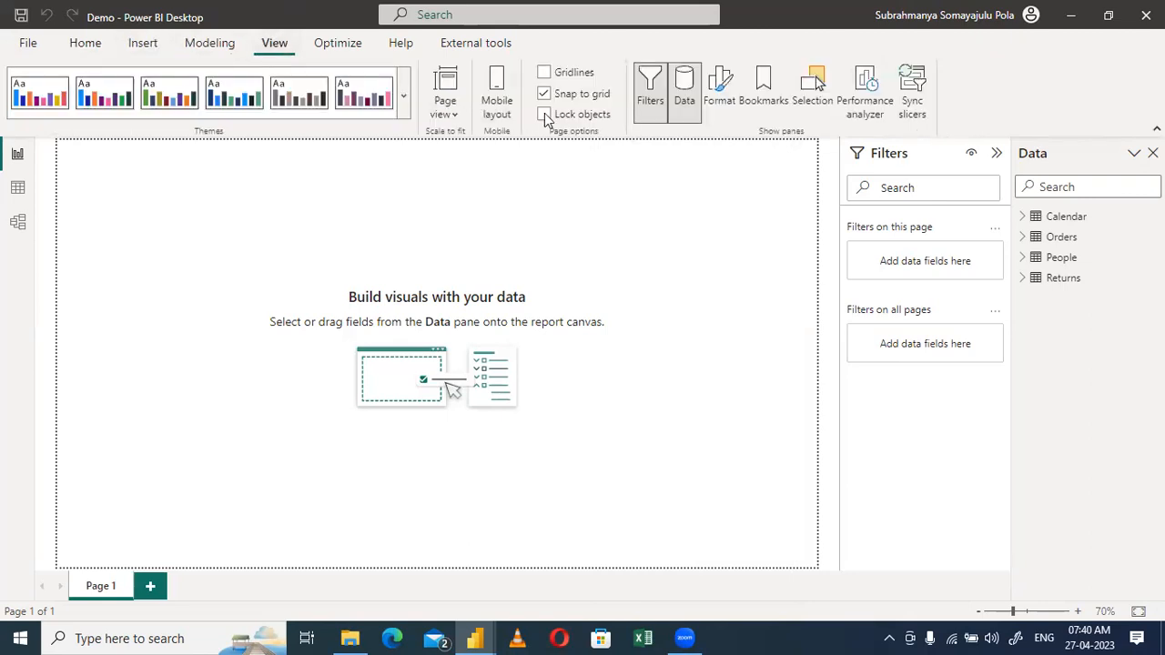
left_click(717, 86)
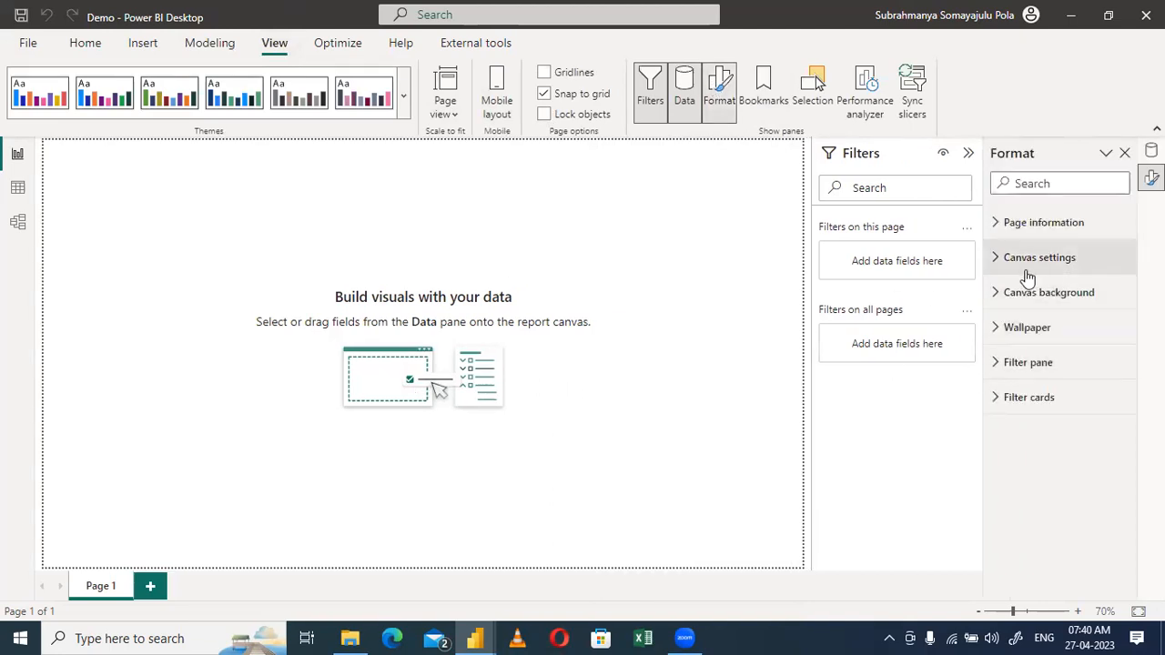
left_click(1007, 297)
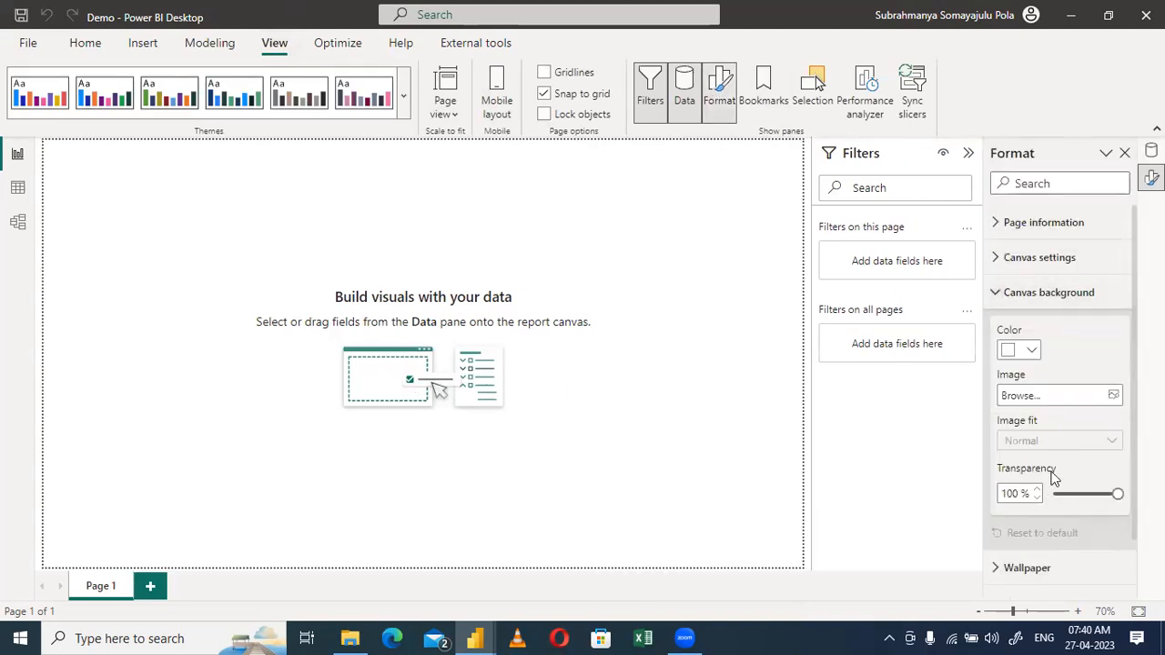
left_click(1042, 396)
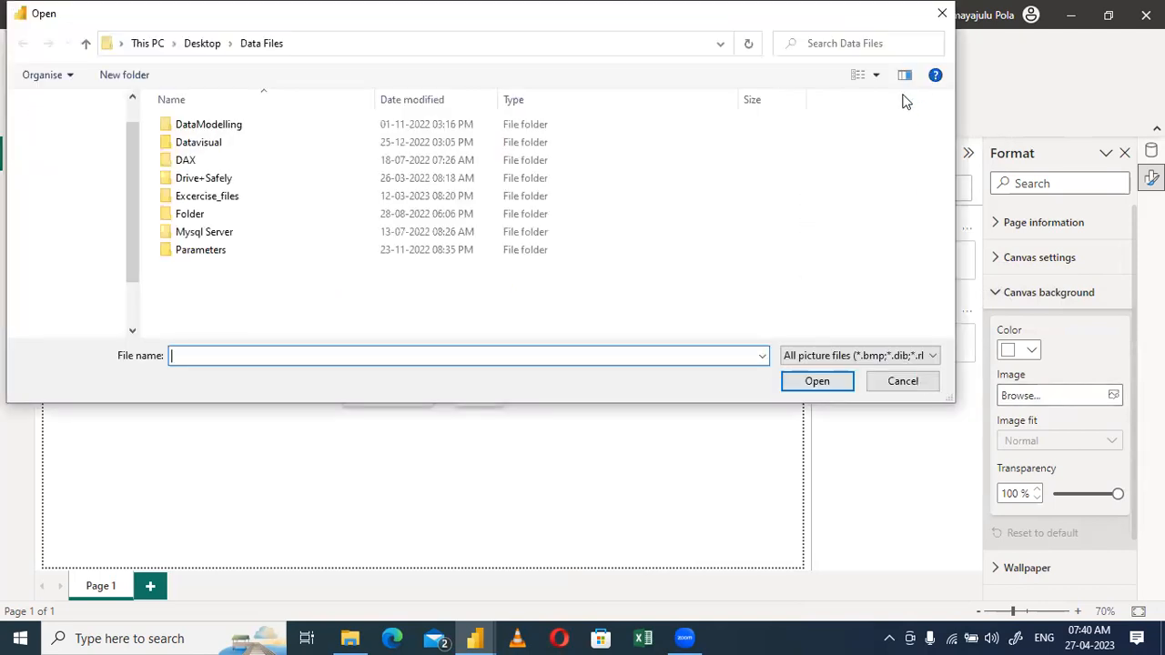
left_click(947, 15)
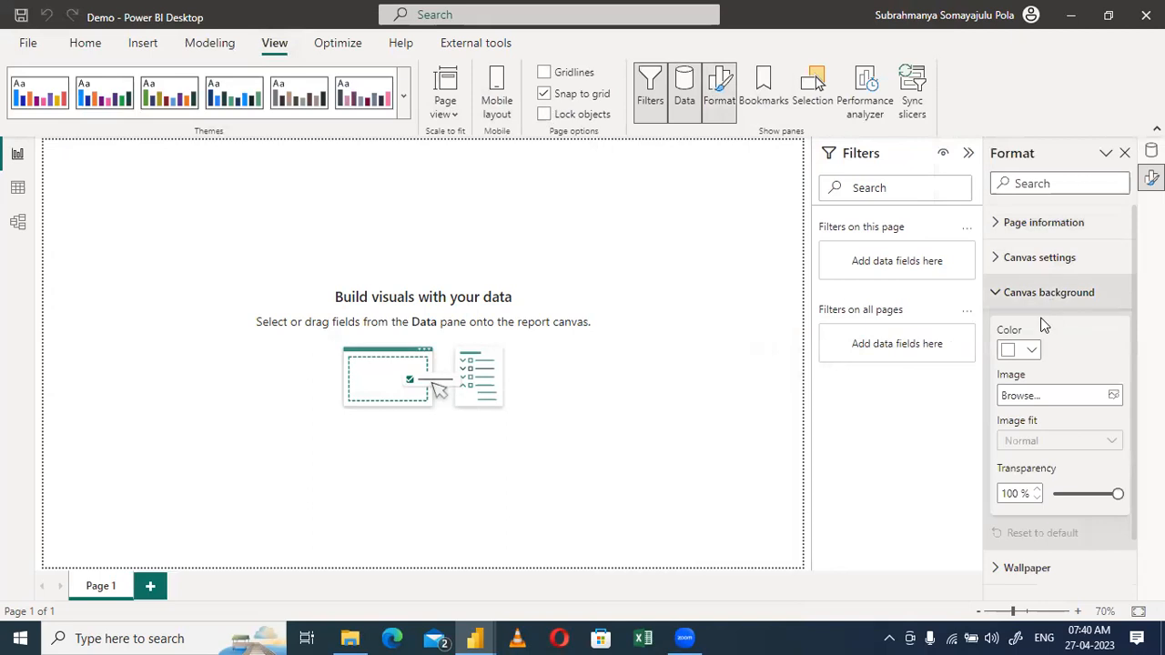
Try a light grey canvas background at 0% and 45% transparency
left_click(1034, 353)
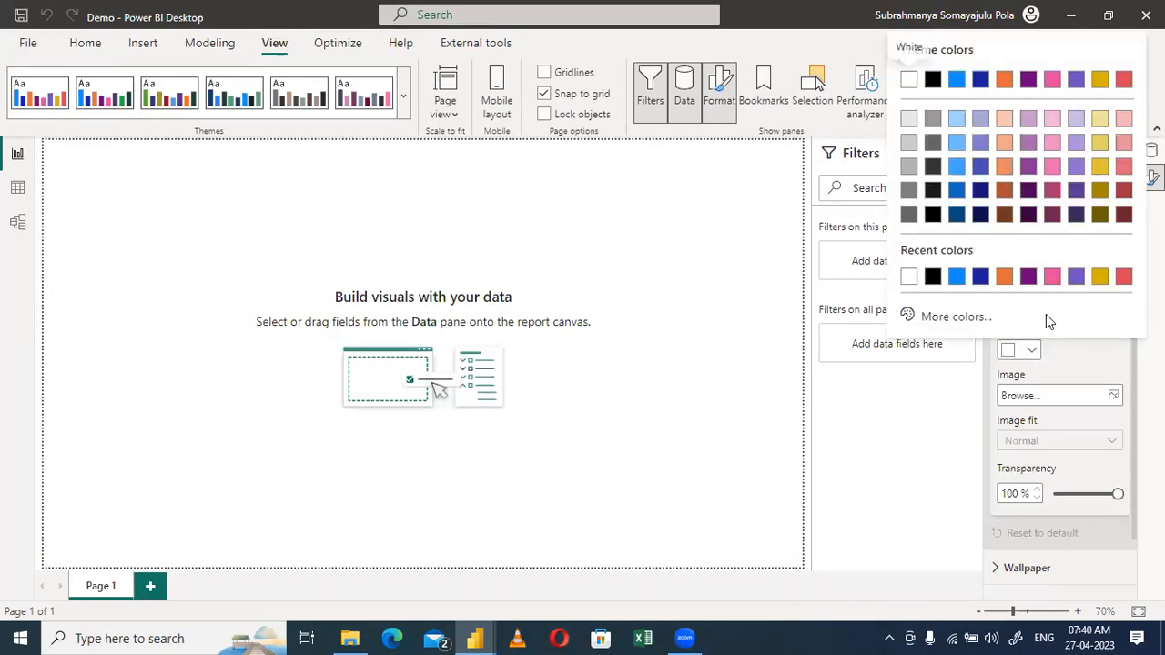
left_click(909, 119)
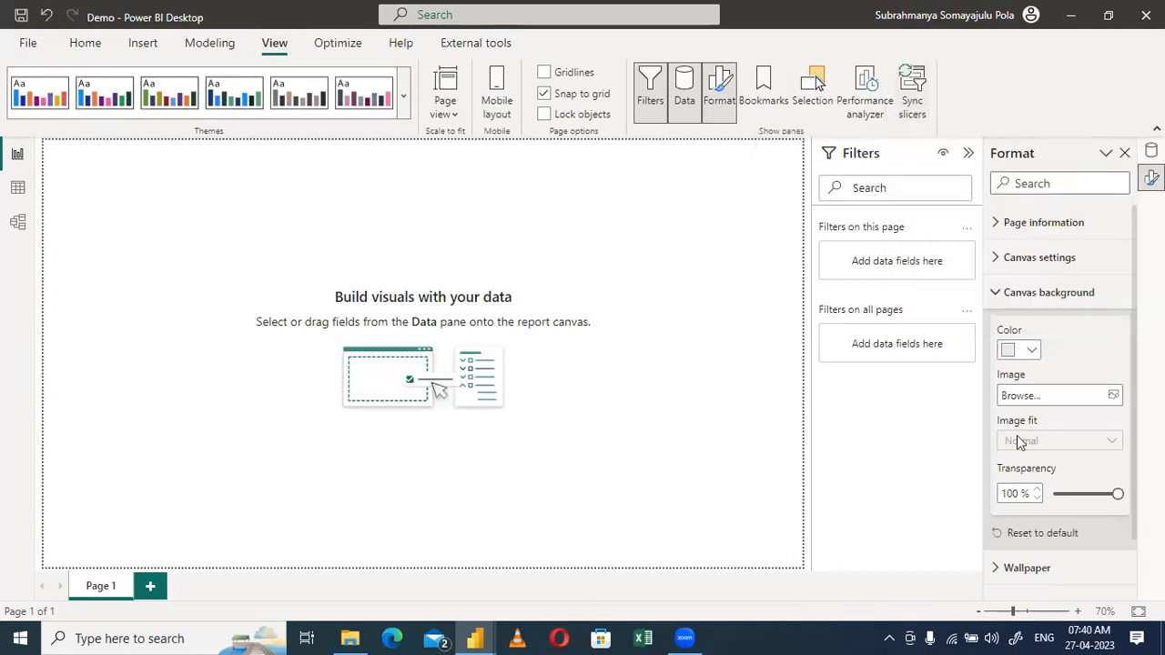
left_click_drag(1117, 495, 1004, 533)
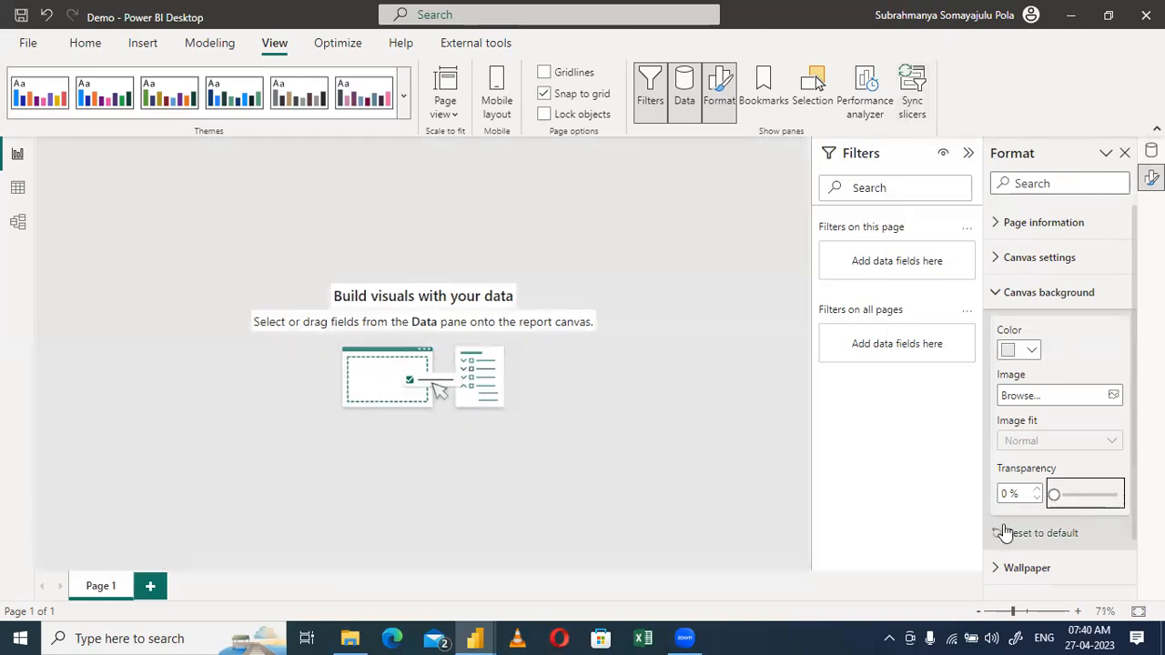
left_click_drag(1055, 494, 1082, 495)
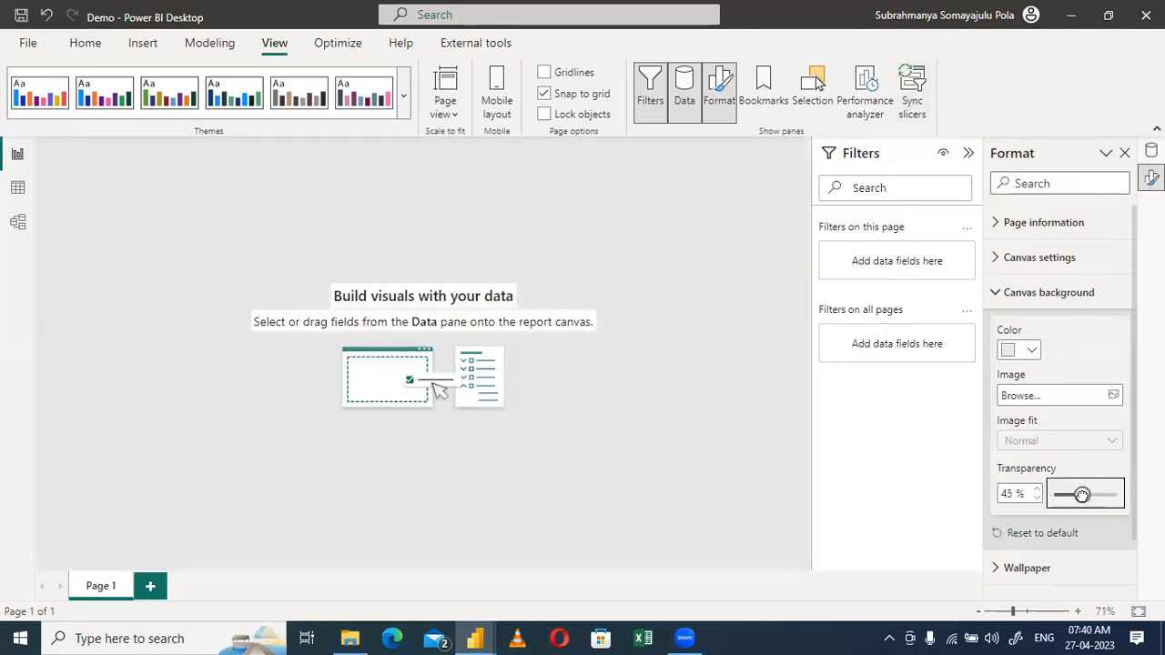
Set the report page's wallpaper color to light grey, the lightest shade of the White theme color
scroll(1063, 431, "down", 1)
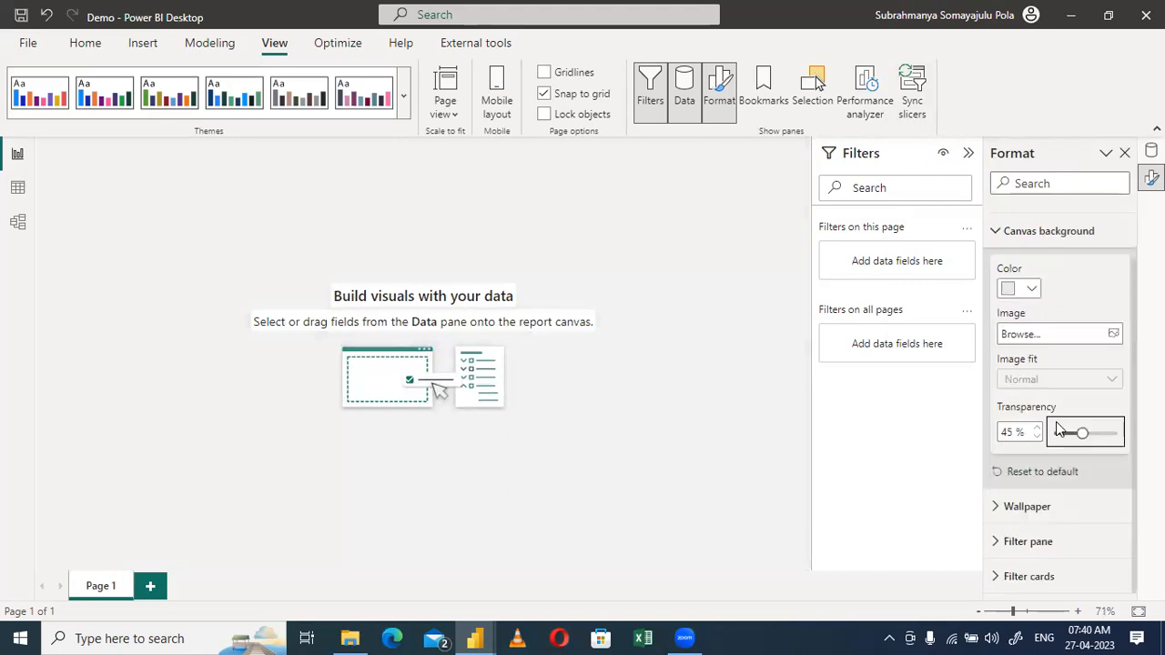
left_click(1017, 507)
scroll(1024, 512, "down", 2)
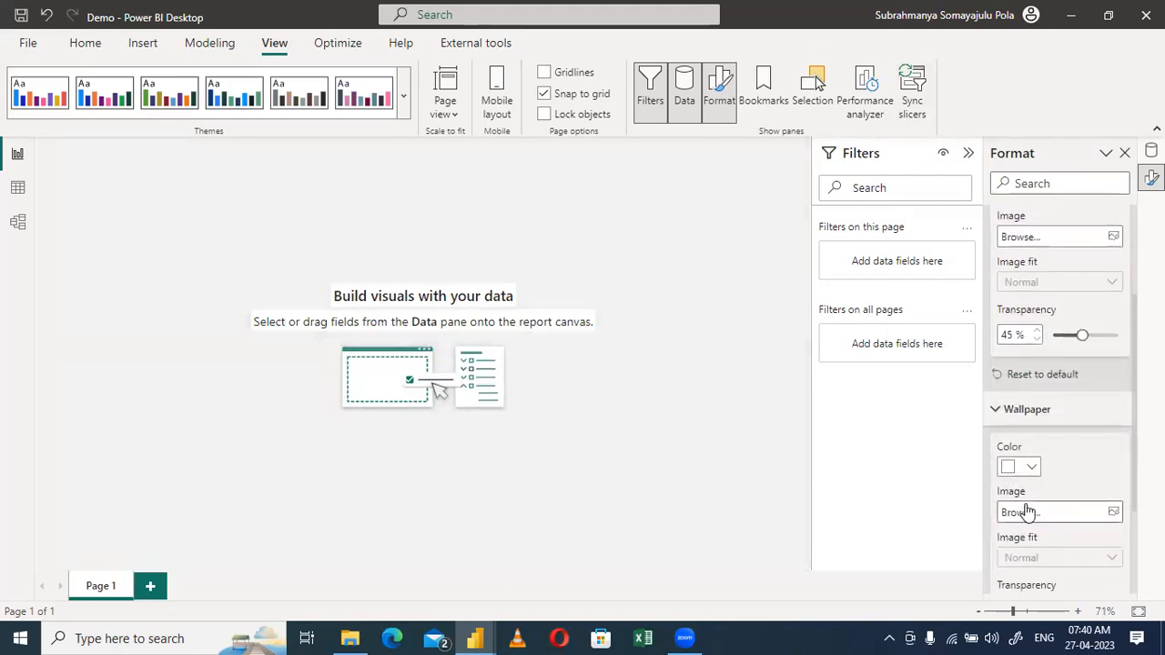
left_click(1031, 470)
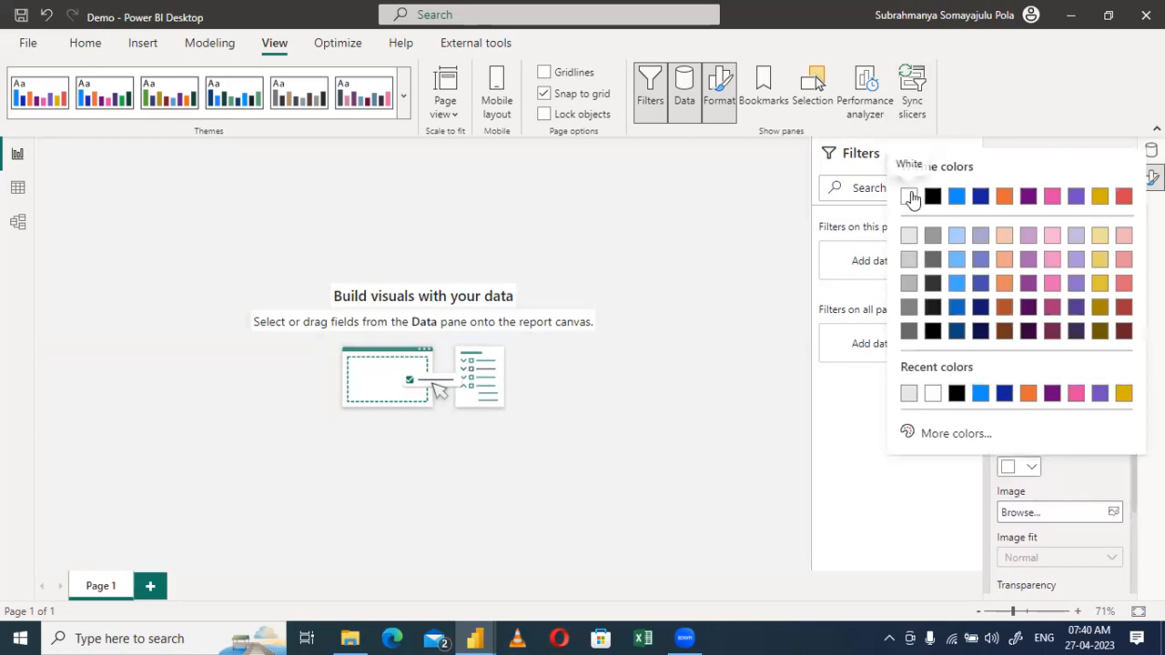
left_click(911, 238)
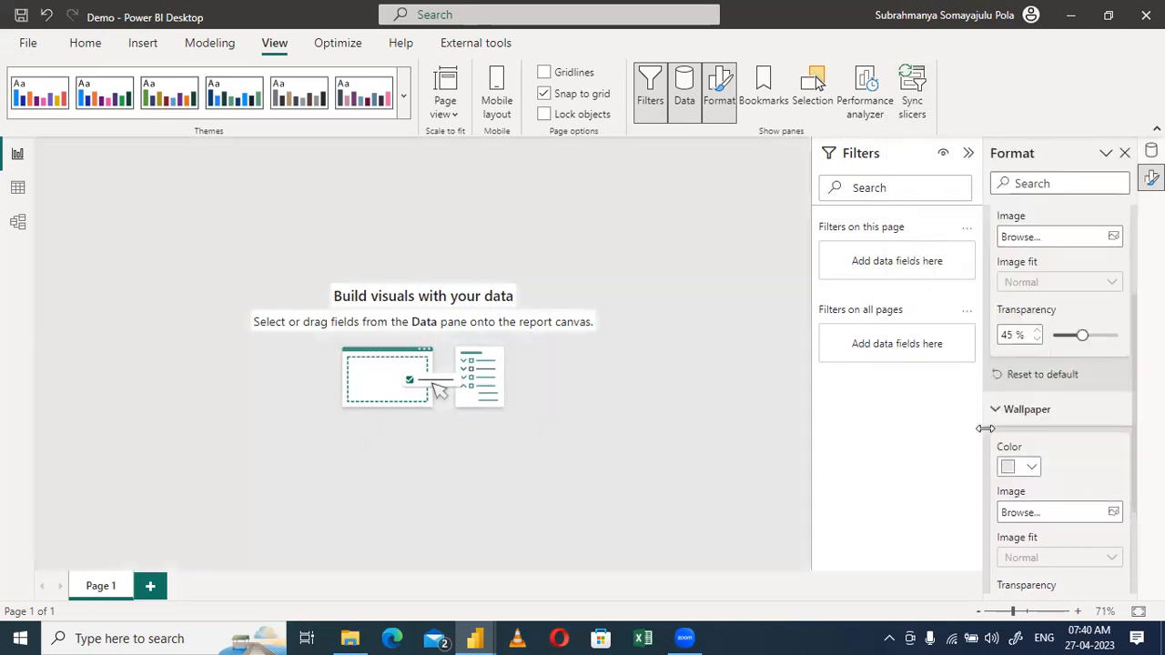
Set the canvas background color to white with 100% transparency
scroll(1012, 473, "down", 2)
scroll(1029, 373, "up", 3)
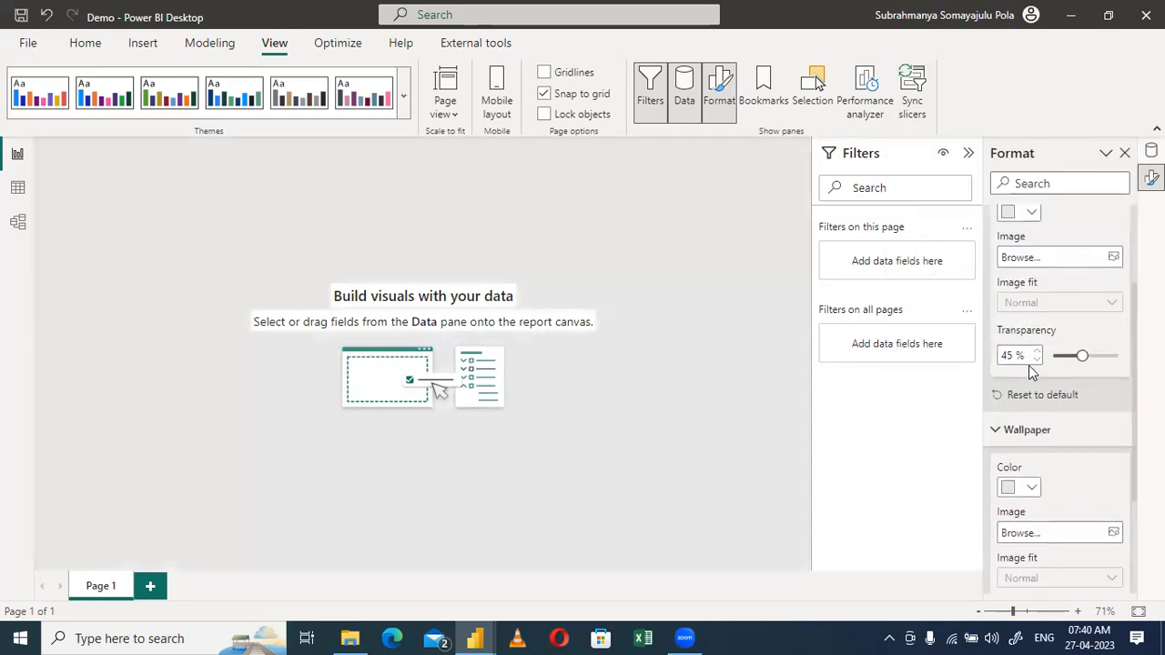
left_click(1033, 218)
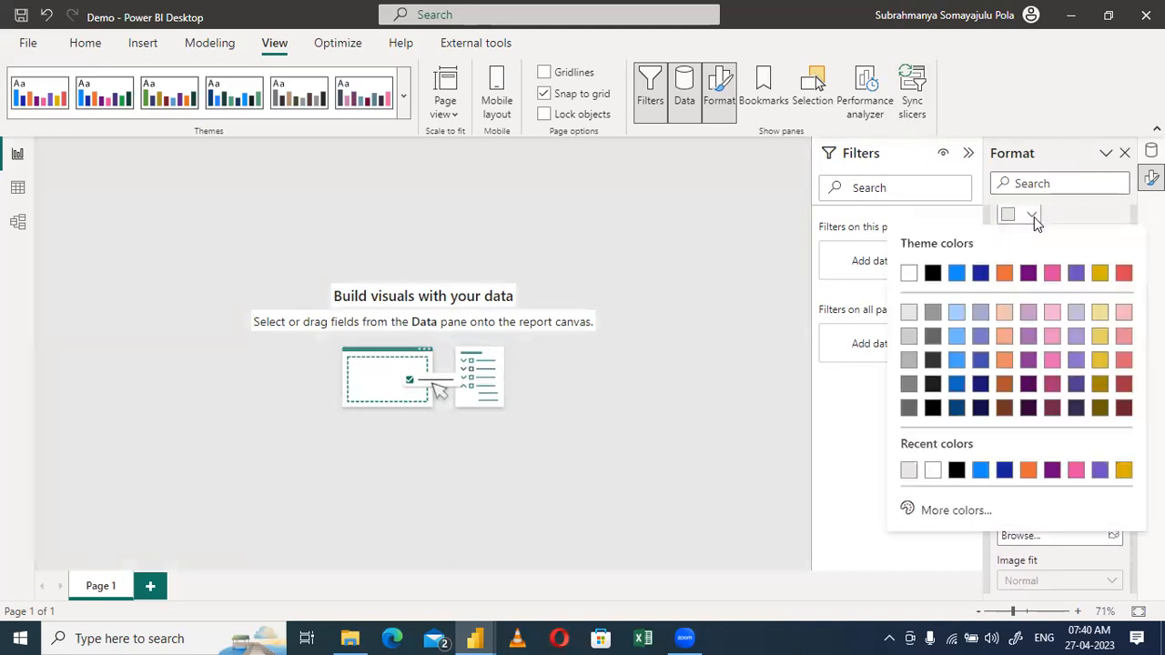
left_click(912, 282)
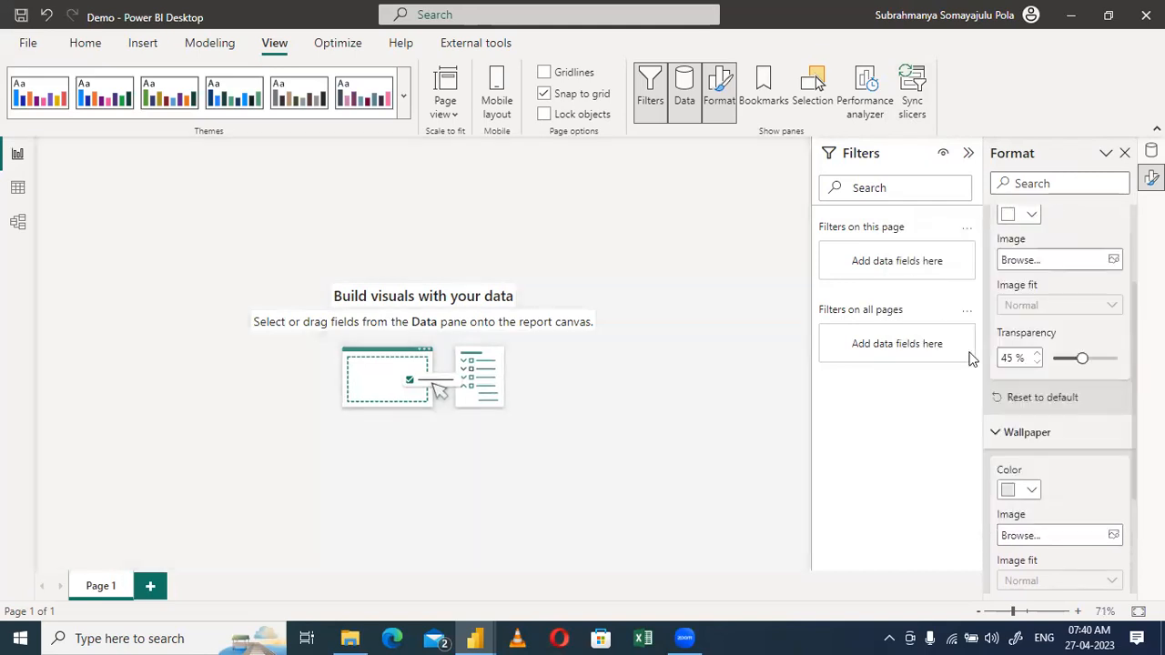
left_click_drag(1081, 358, 1118, 358)
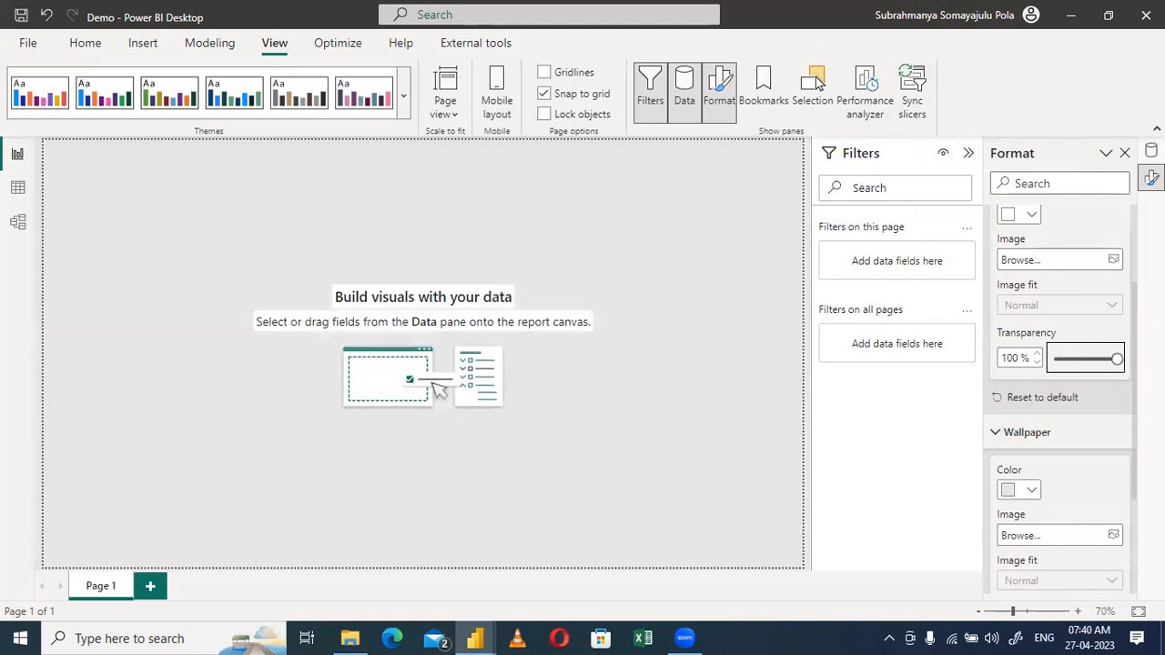
scroll(1105, 428, "down", 2)
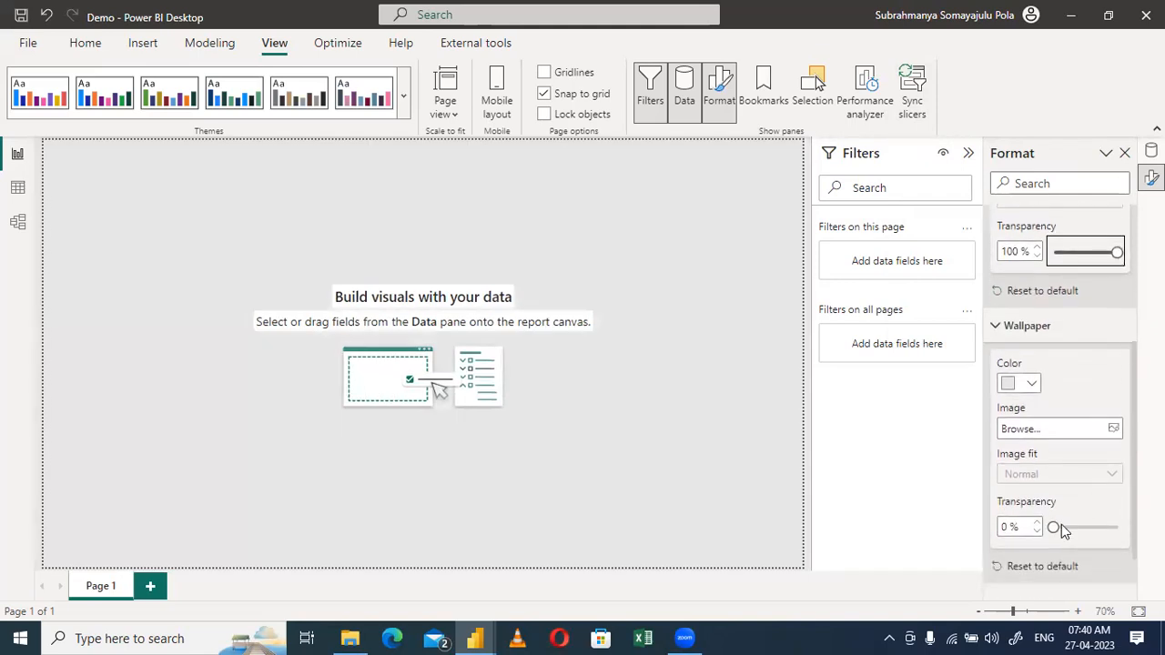
Set the report page's wallpaper color to white with 49% transparency
left_click_drag(1054, 527, 1084, 525)
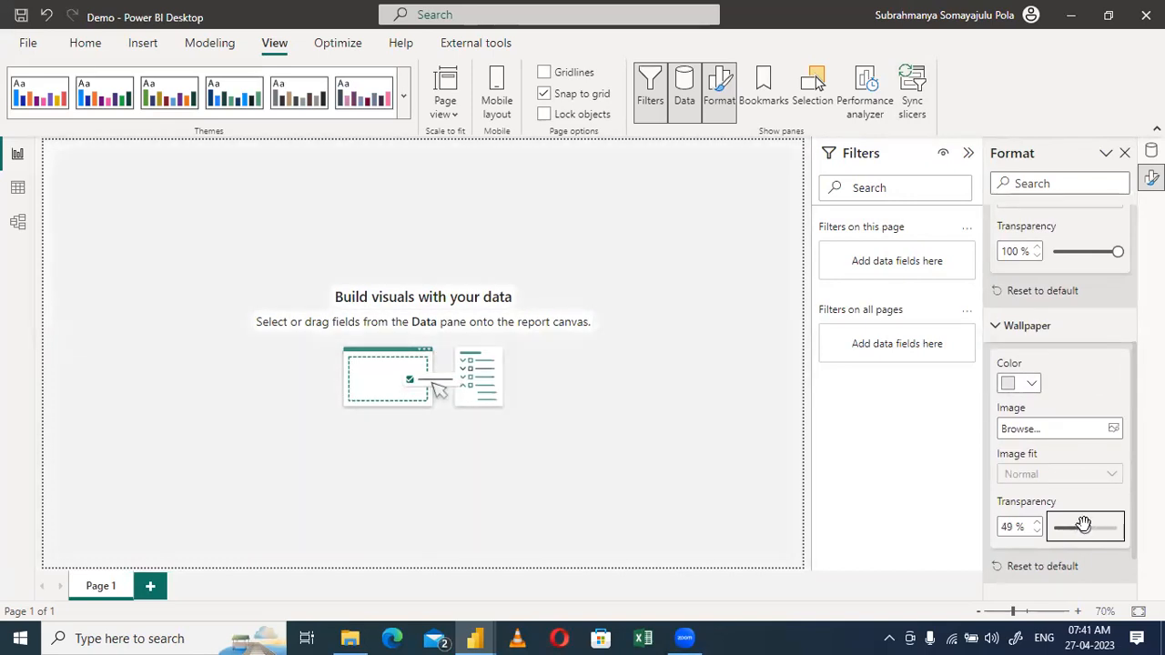
scroll(1046, 473, "up", 1)
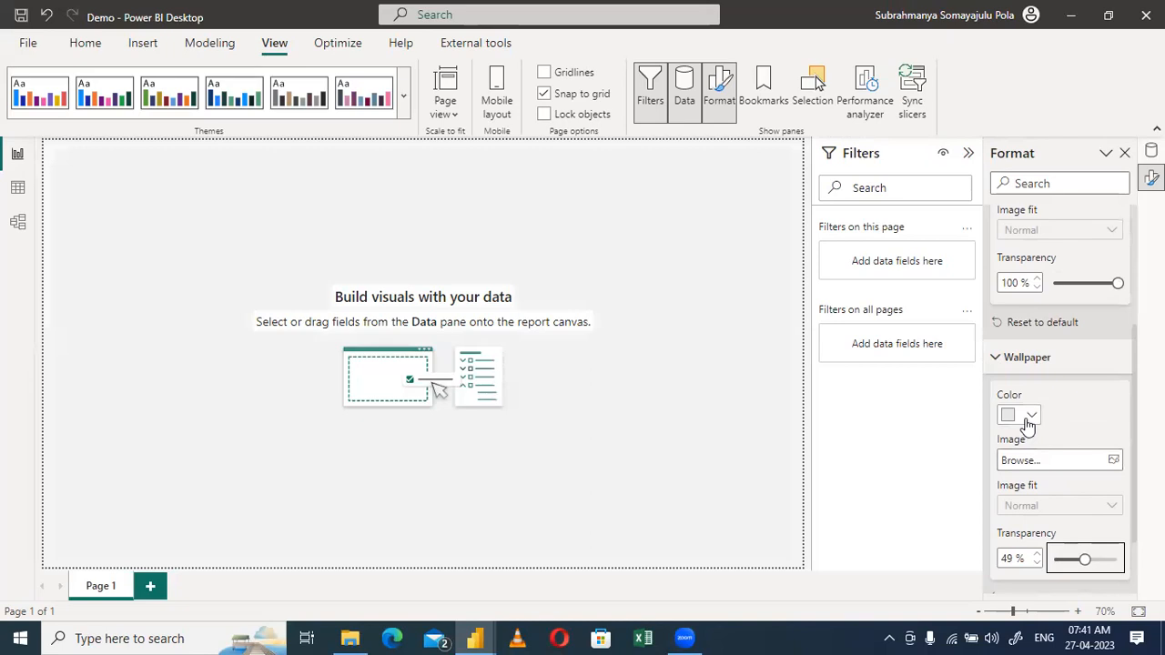
left_click(1027, 417)
left_click(1026, 417)
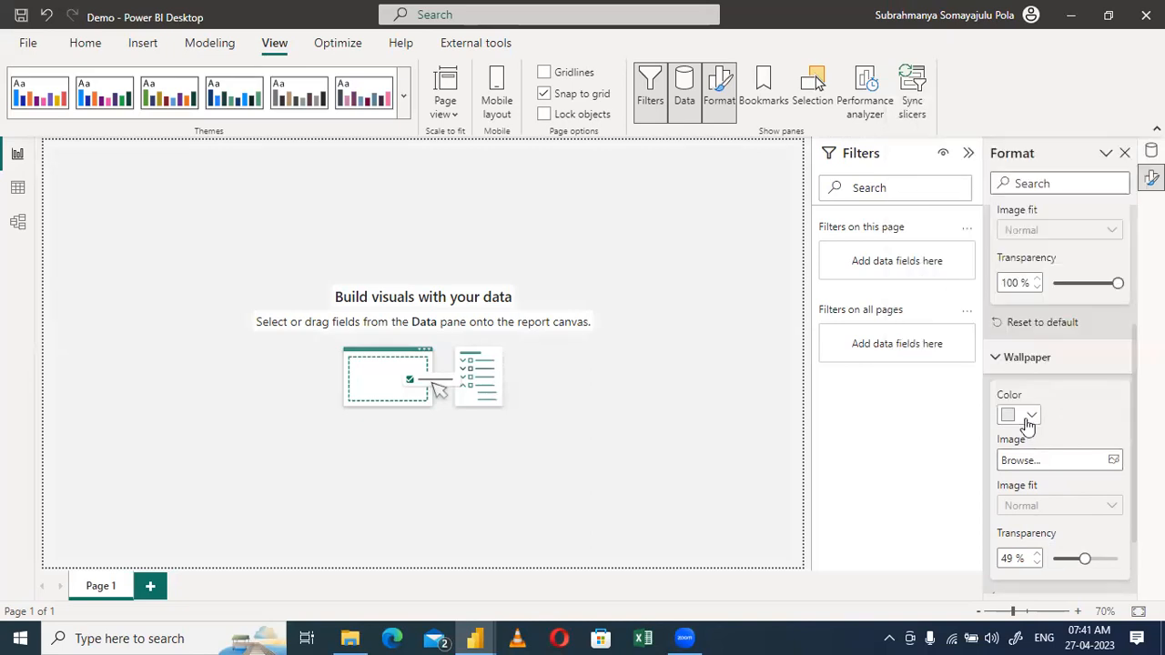
left_click(1027, 417)
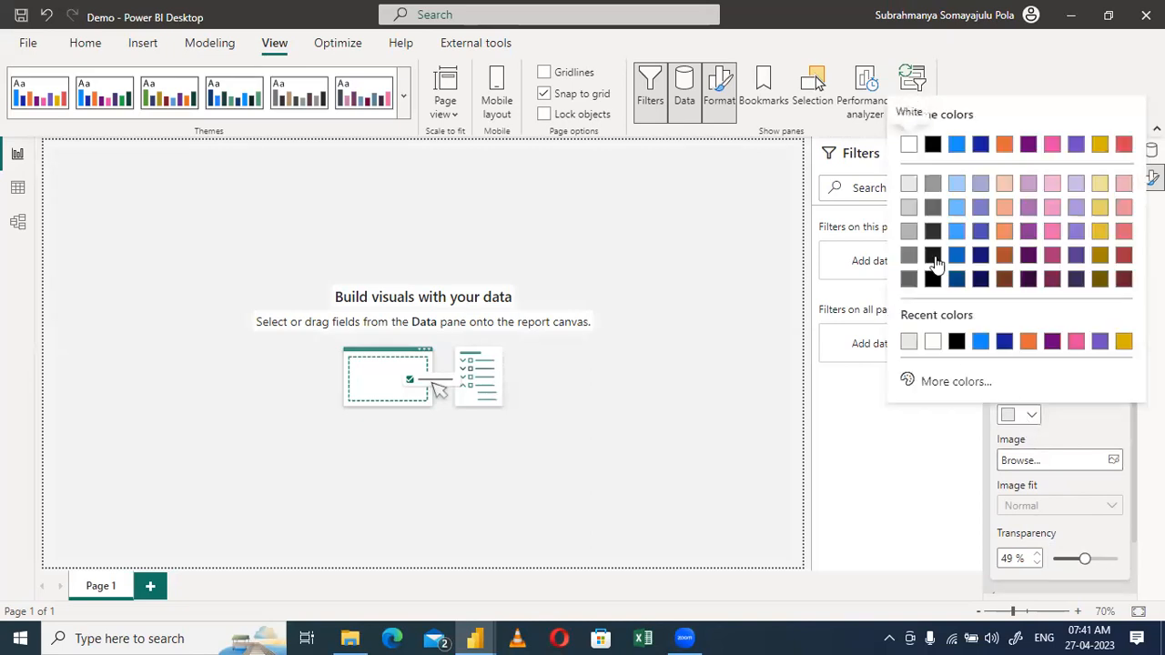
left_click(933, 343)
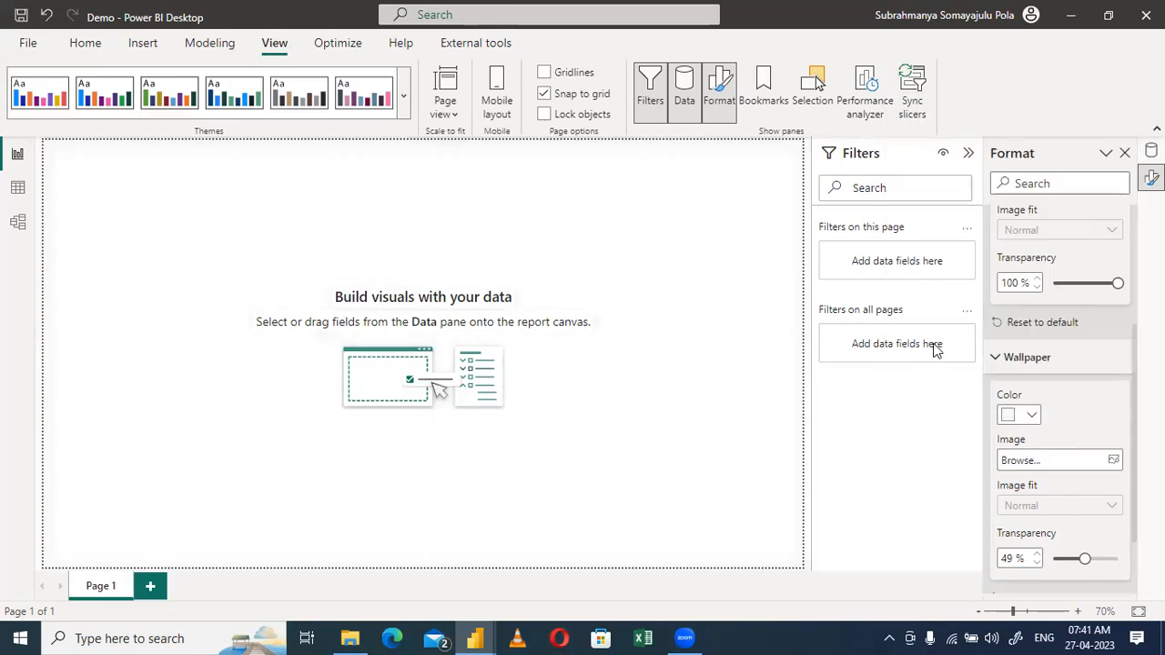
Lower the wallpaper's transparency and set the canvas background's transparency to 0%
left_click_drag(1085, 559, 1065, 557)
scroll(1086, 460, "up", 3)
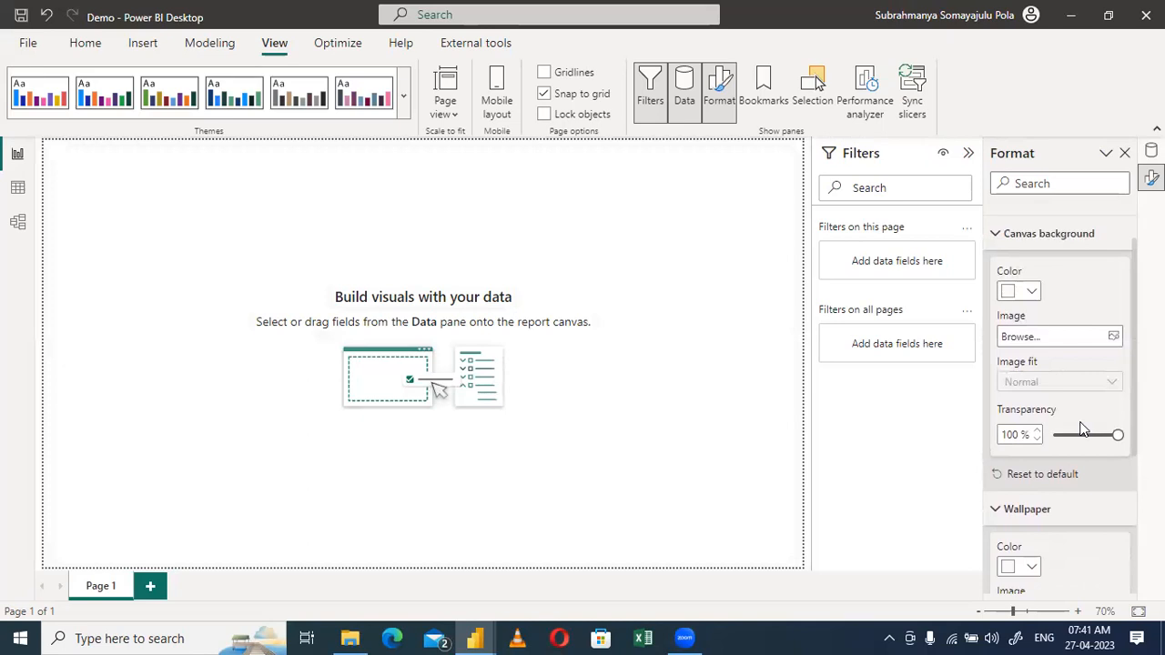
left_click_drag(1118, 435, 1052, 437)
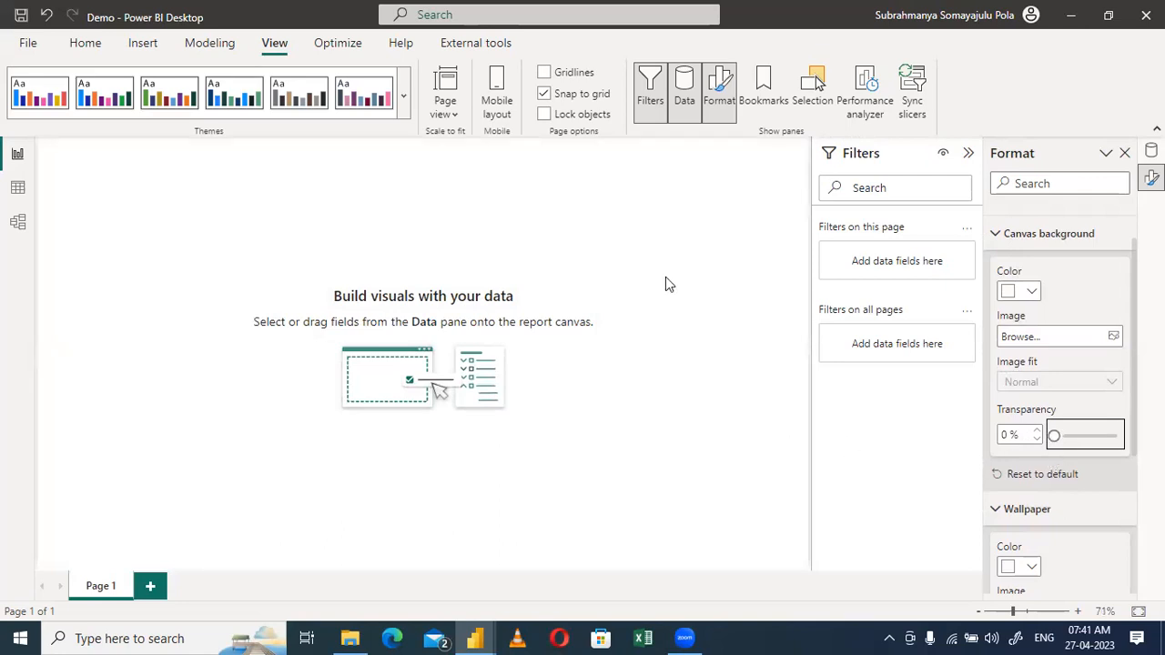
Set the wallpaper transparency to 47% and collapse the canvas background and wallpaper settings
scroll(1073, 551, "down", 3)
mouse_move(1070, 562)
left_mouse_down()
mouse_move(1041, 565)
mouse_move(1083, 565)
left_mouse_up()
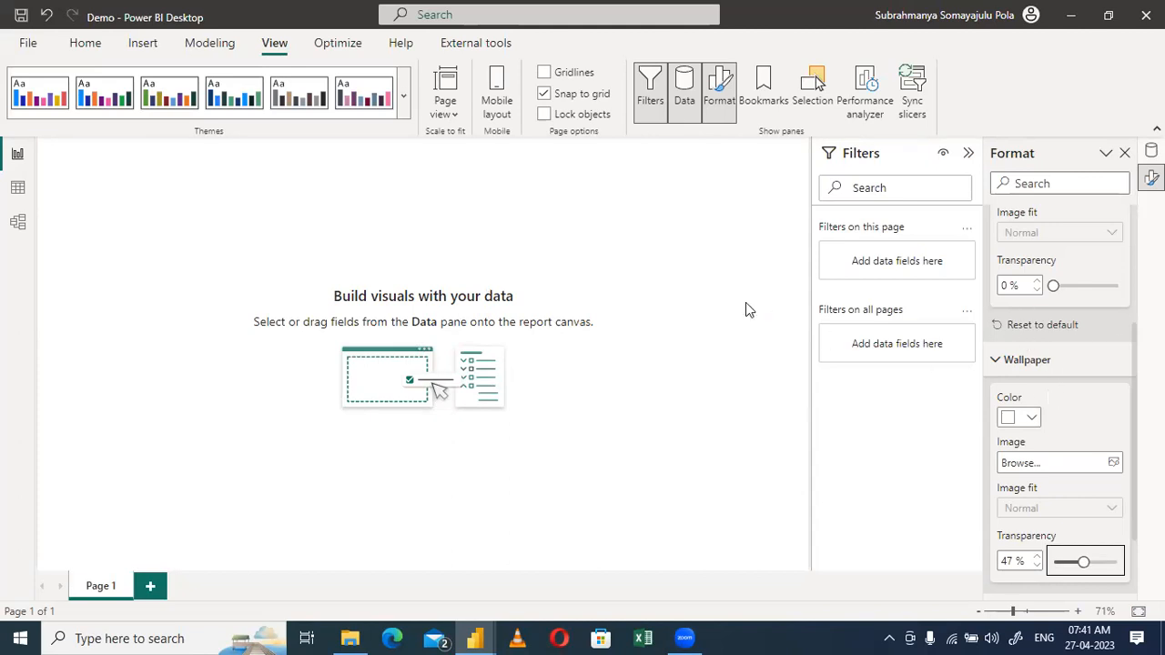
scroll(1072, 315, "up", 3)
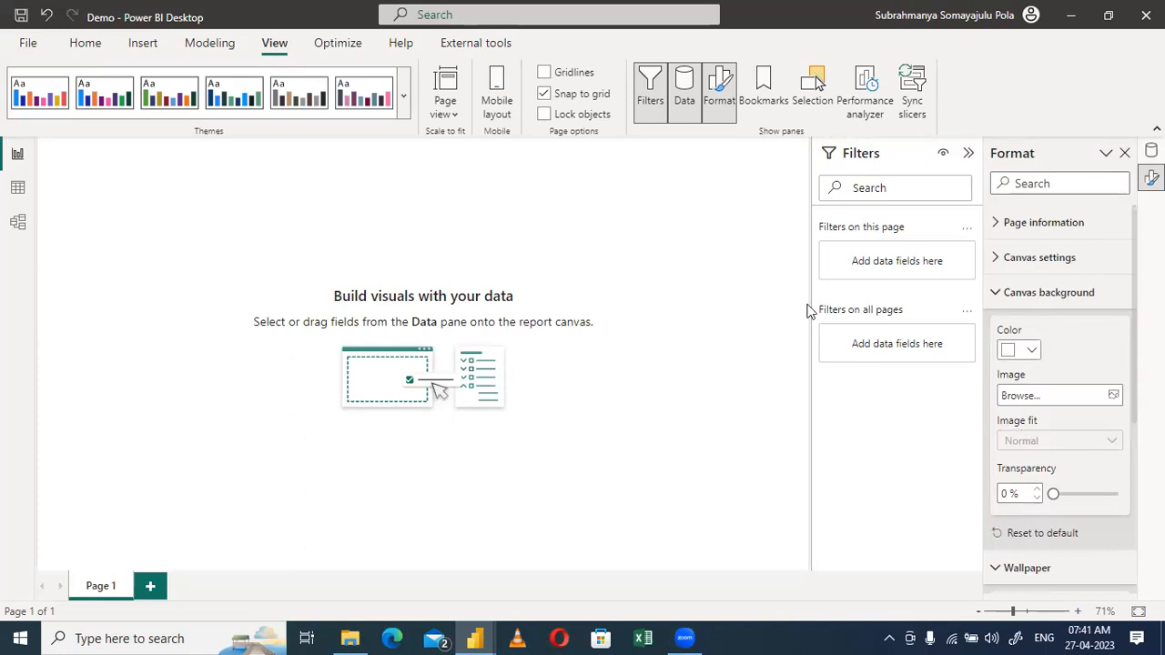
left_click(1002, 294)
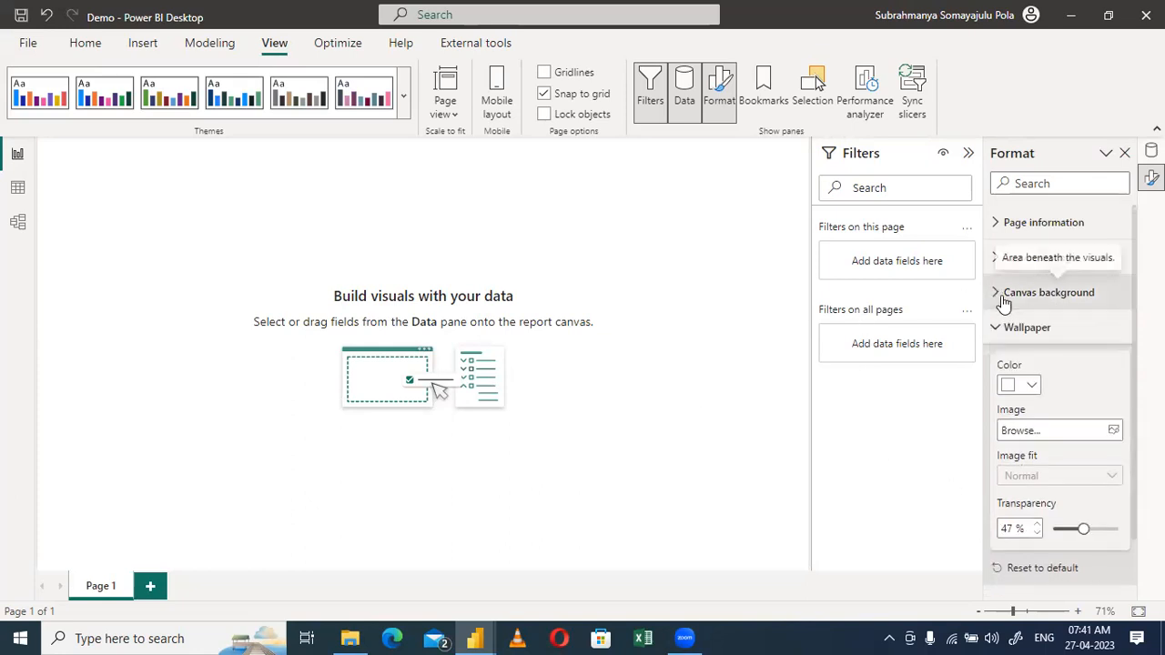
left_click(1002, 328)
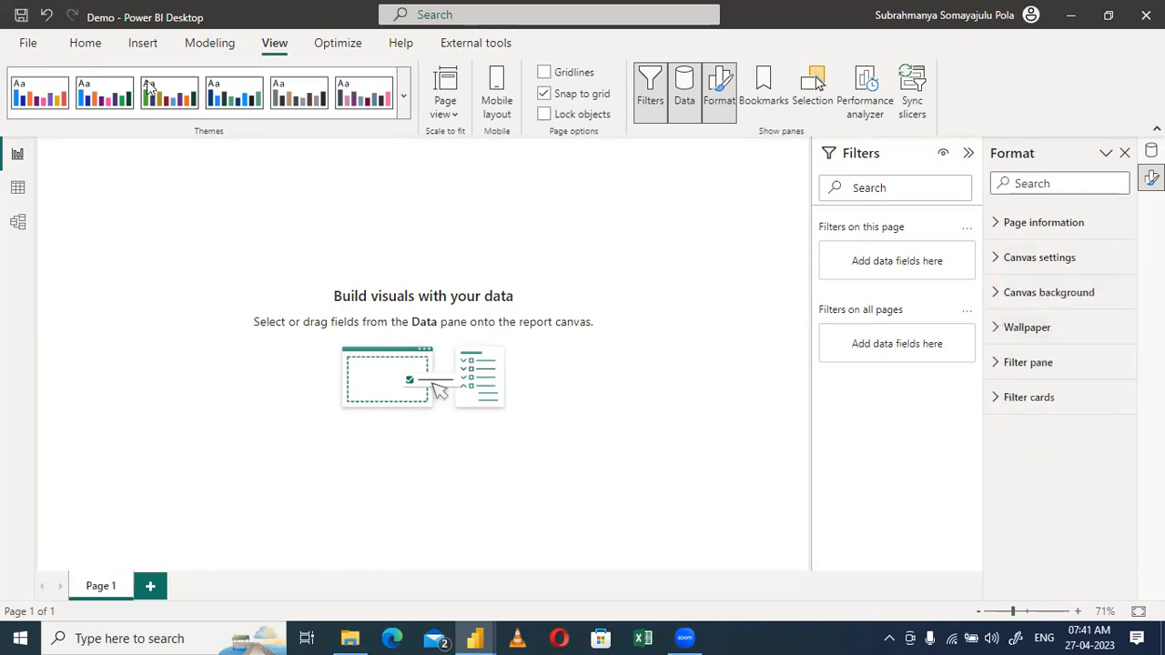
Add a text box about 1280 wide and 80 high across the top of the page, reading "Super store Analysis"
left_click(134, 52)
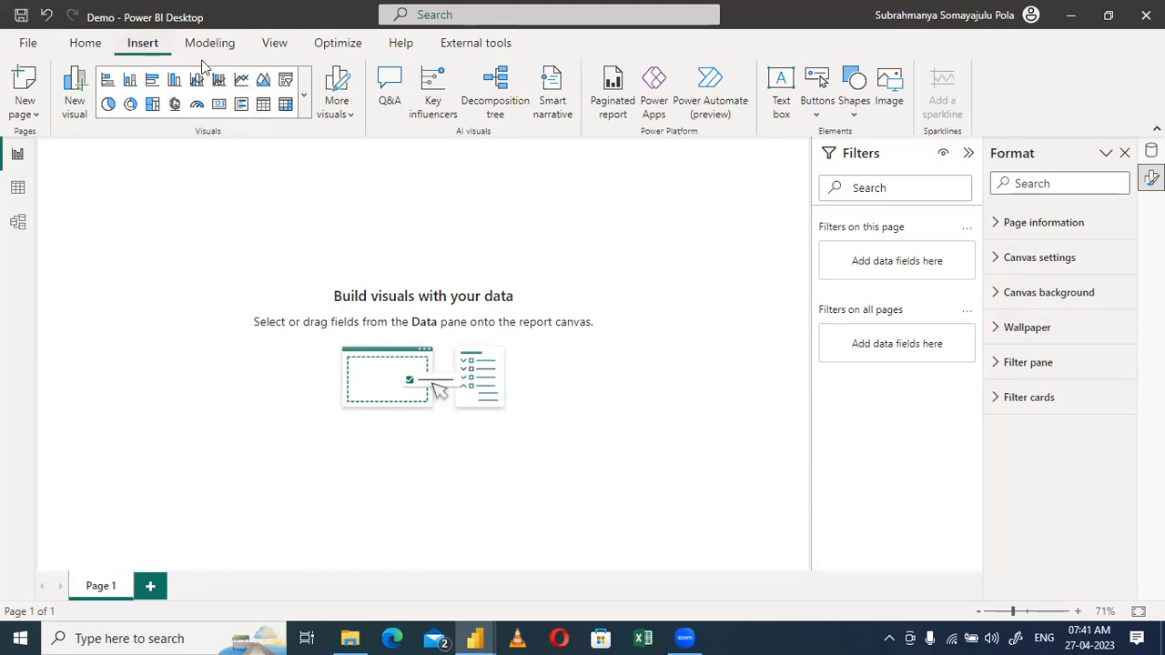
left_click(783, 109)
left_click_drag(215, 312, 805, 194)
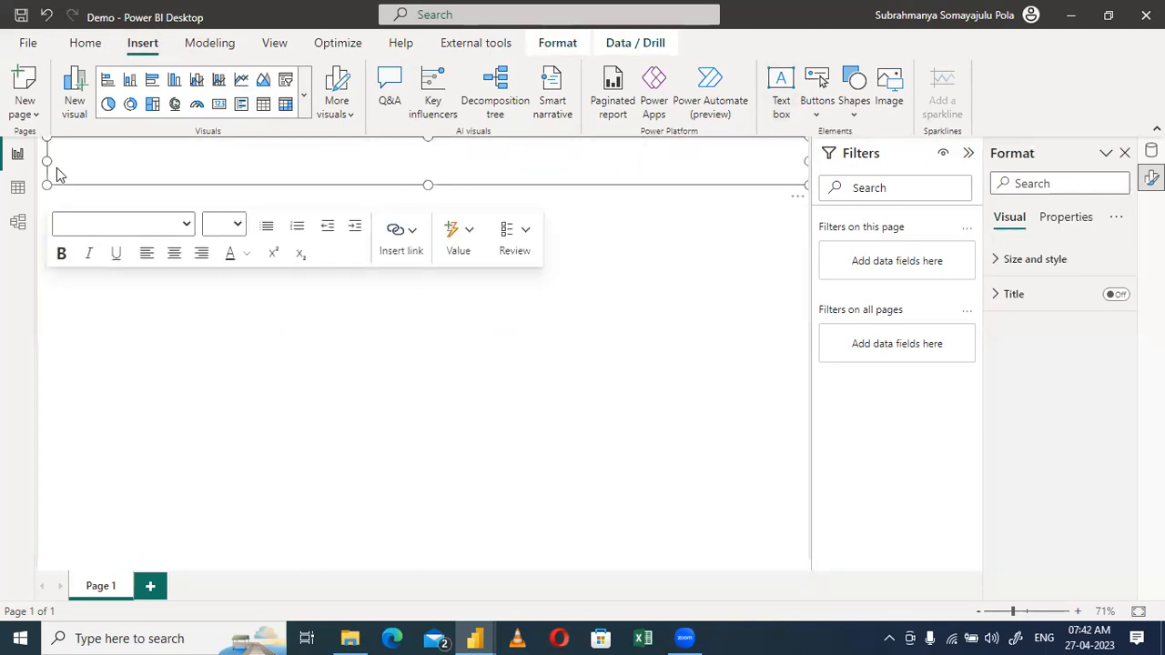
left_click_drag(49, 161, 39, 162)
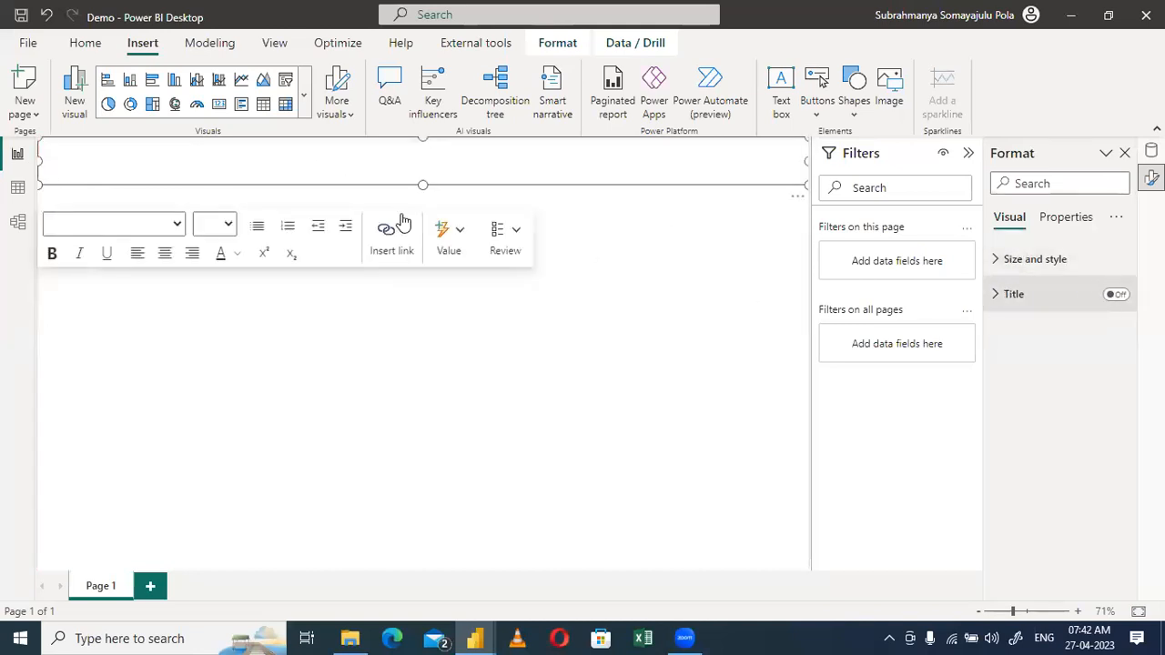
left_click(216, 164)
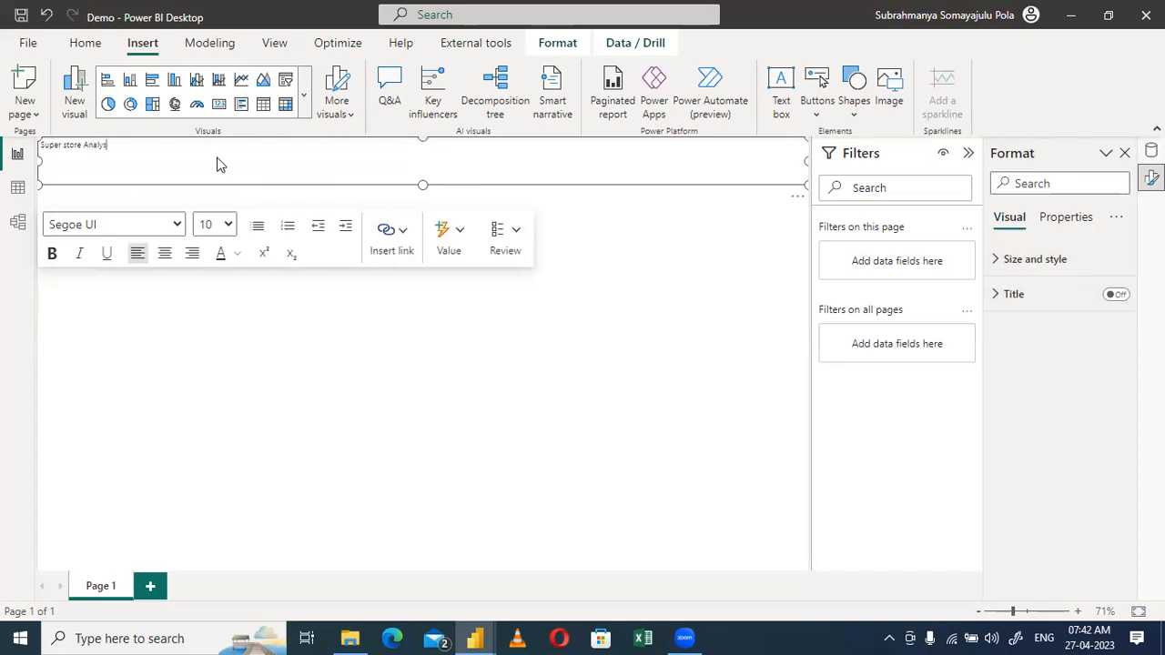
Format the whole "Super store Analysis" title in bold Segoe UI Light at font size 36
key("ctrl+a")
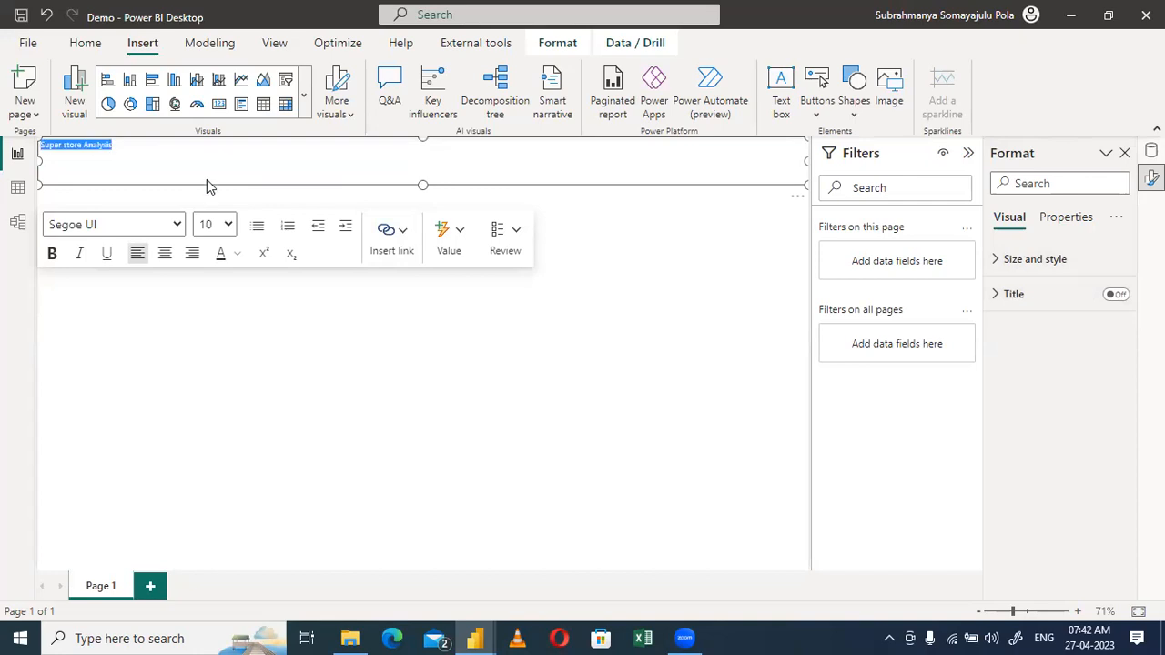
left_click(179, 224)
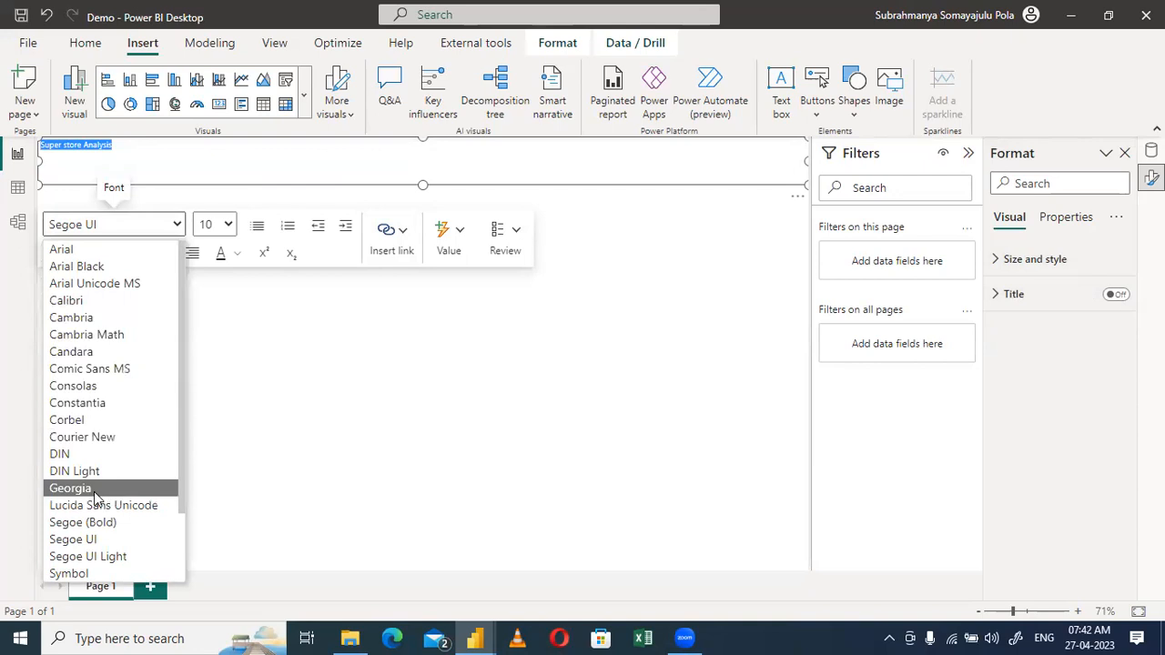
left_click(95, 558)
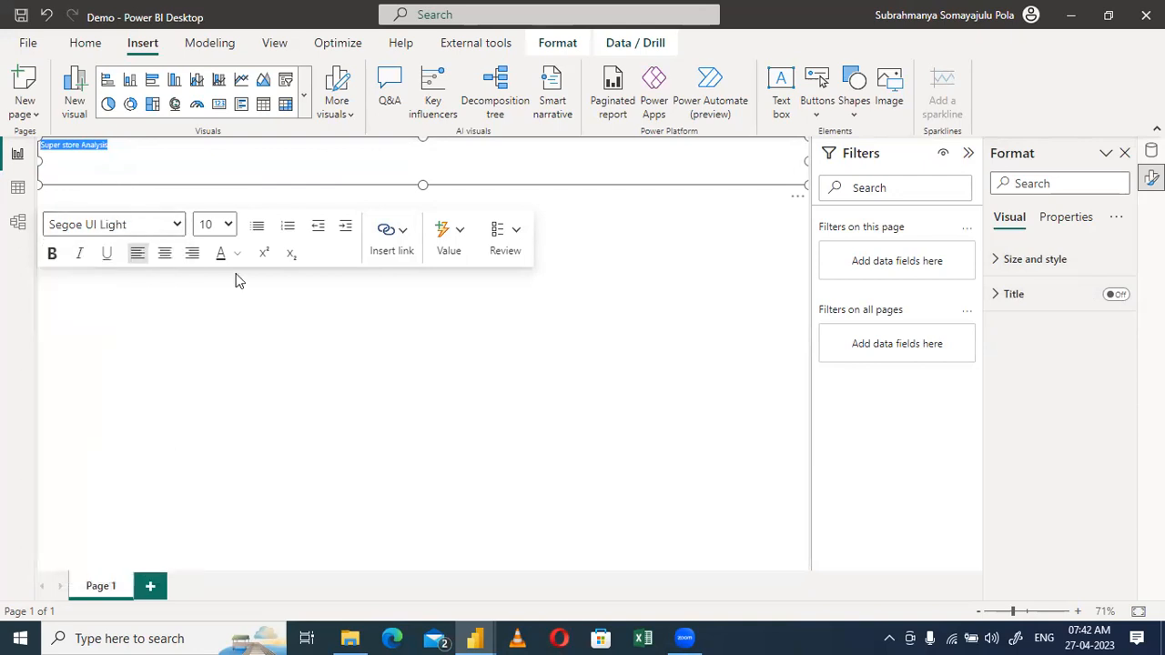
left_click(228, 226)
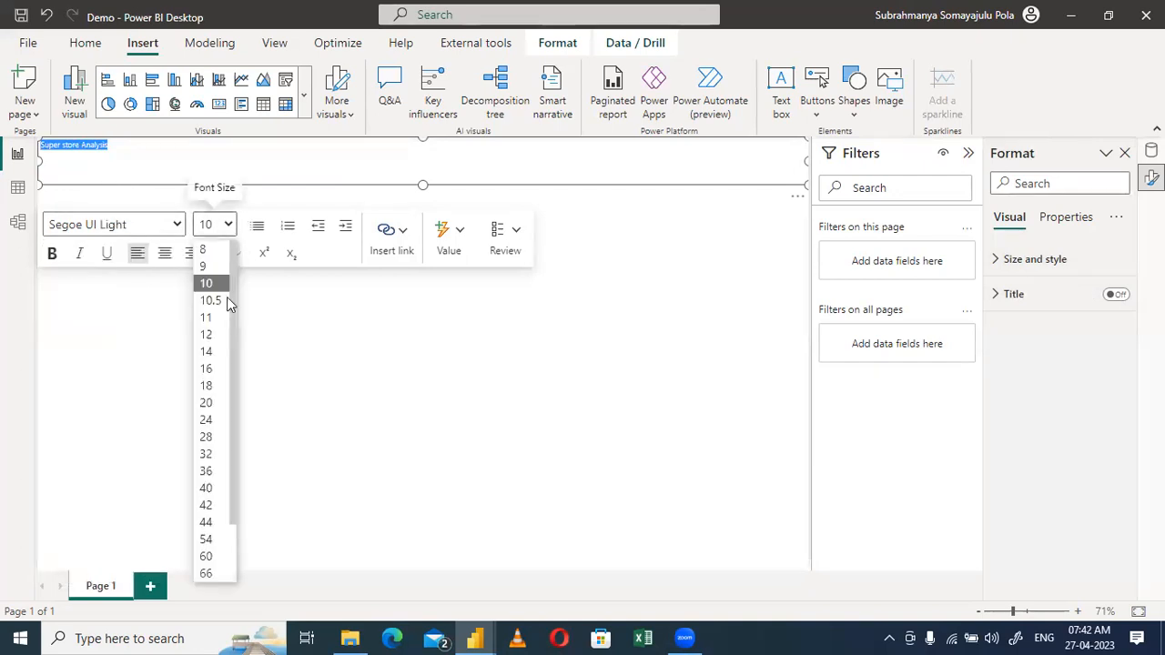
left_click(207, 489)
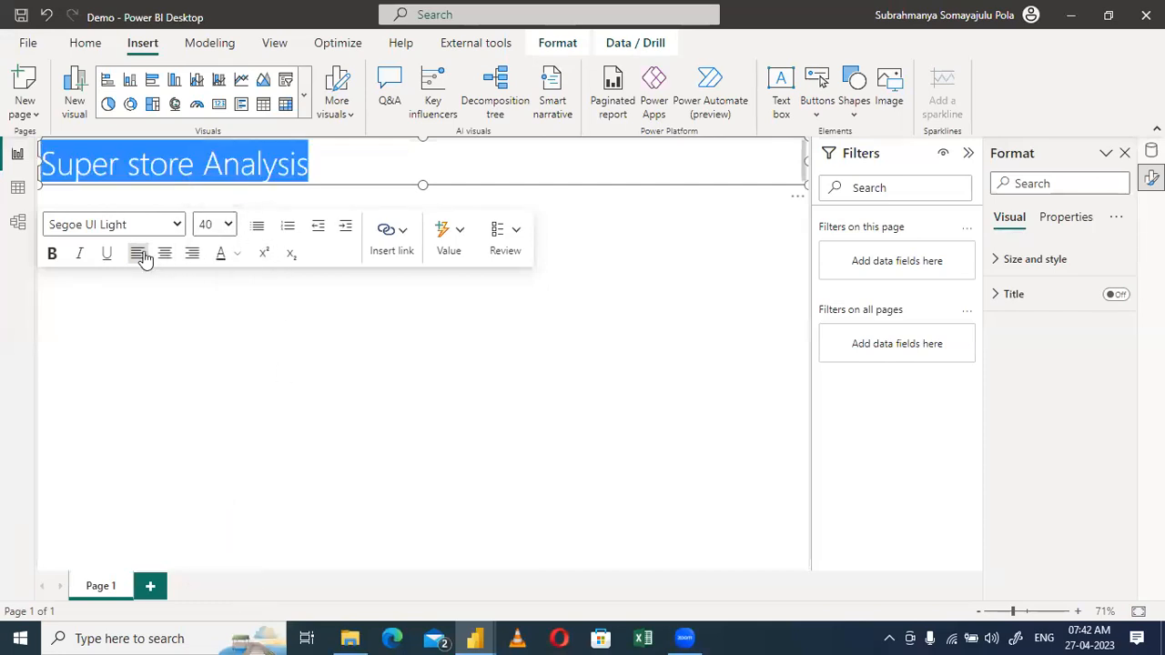
left_click(52, 253)
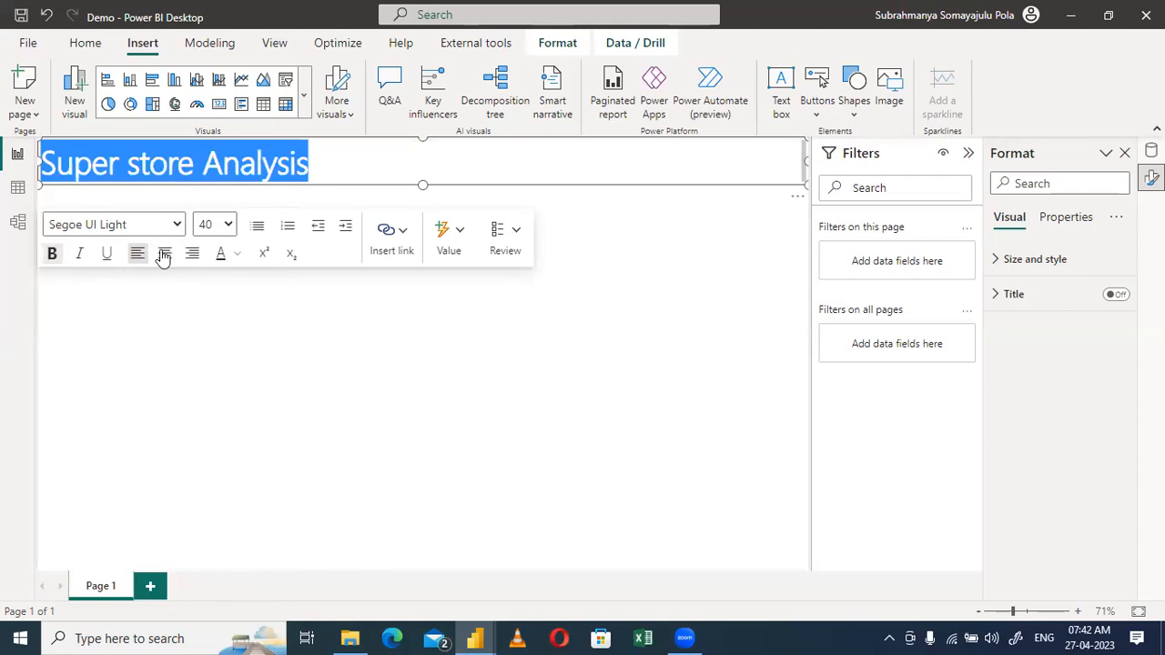
left_click(229, 225)
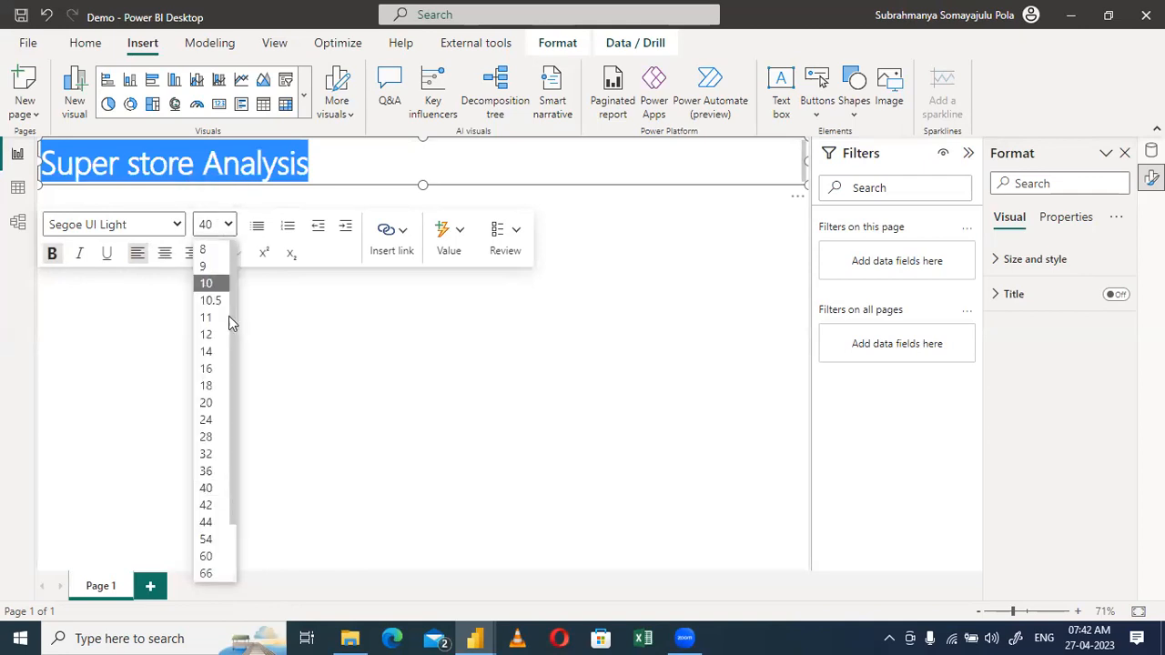
left_click(209, 470)
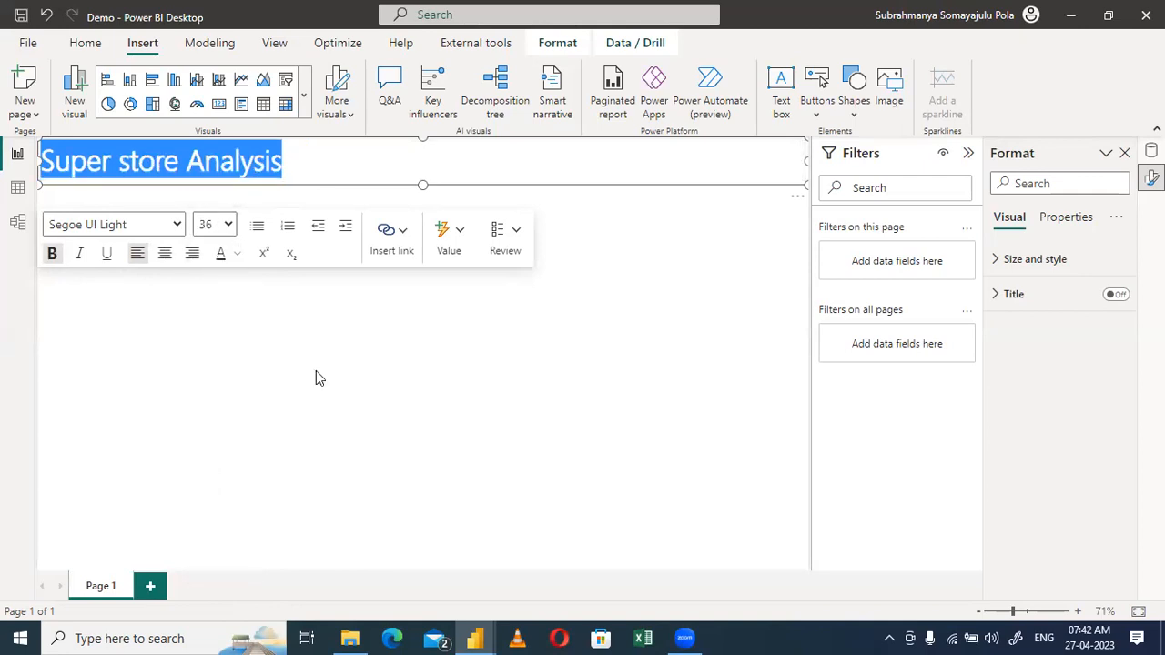
Try numbered-list formatting on the title text and remove the numbering
left_click(288, 229)
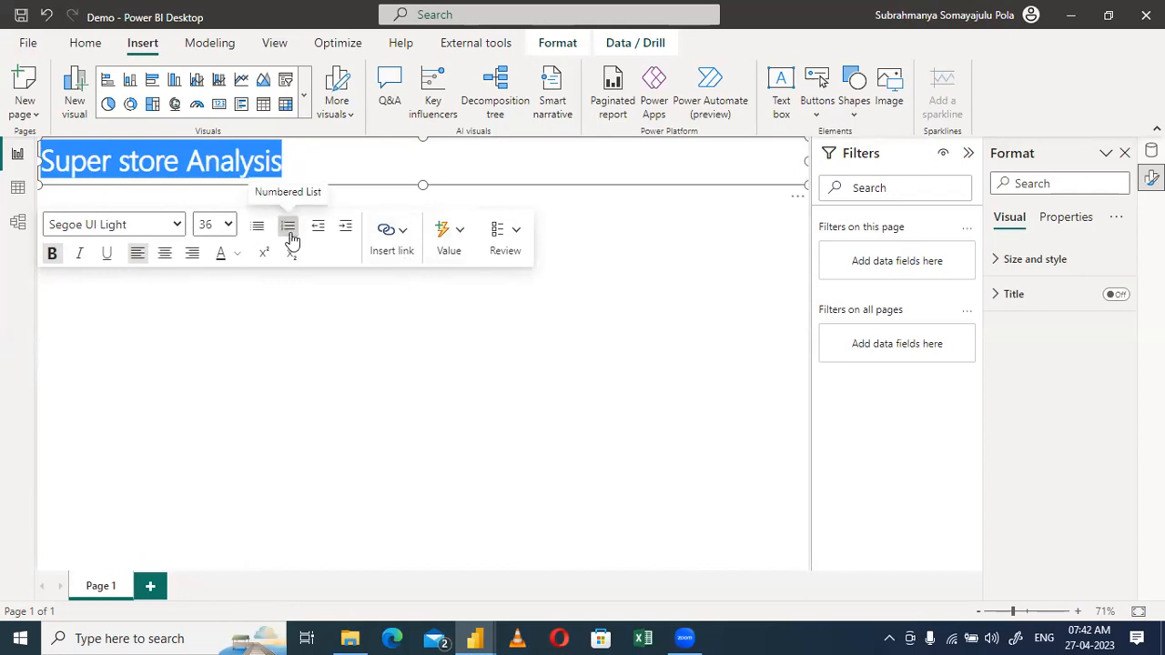
left_click(305, 348)
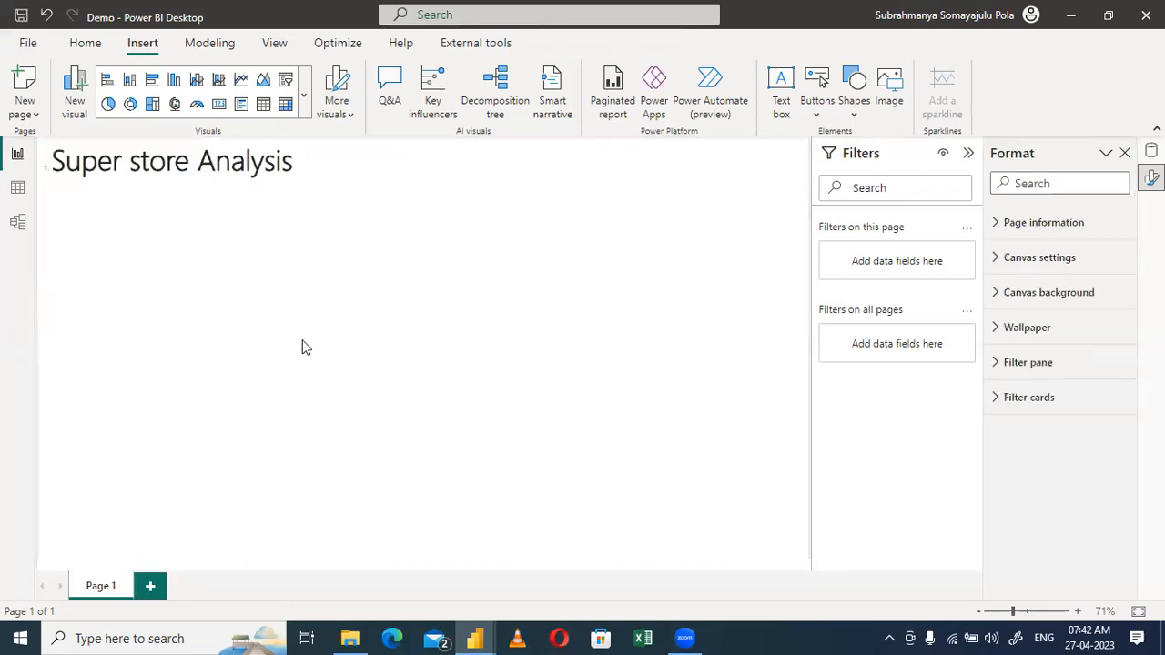
left_click(55, 162)
key("BackSpace")
left_click(133, 413)
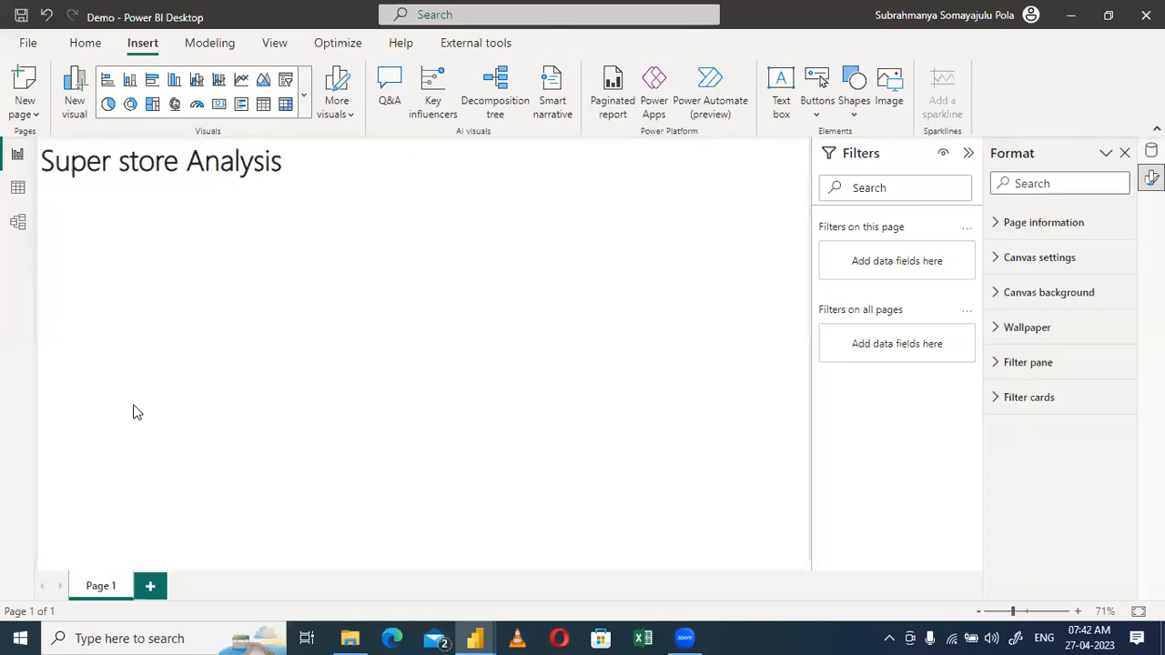
Review the title text box's size and style options, including position, padding, background, border and shadow
left_click(277, 181)
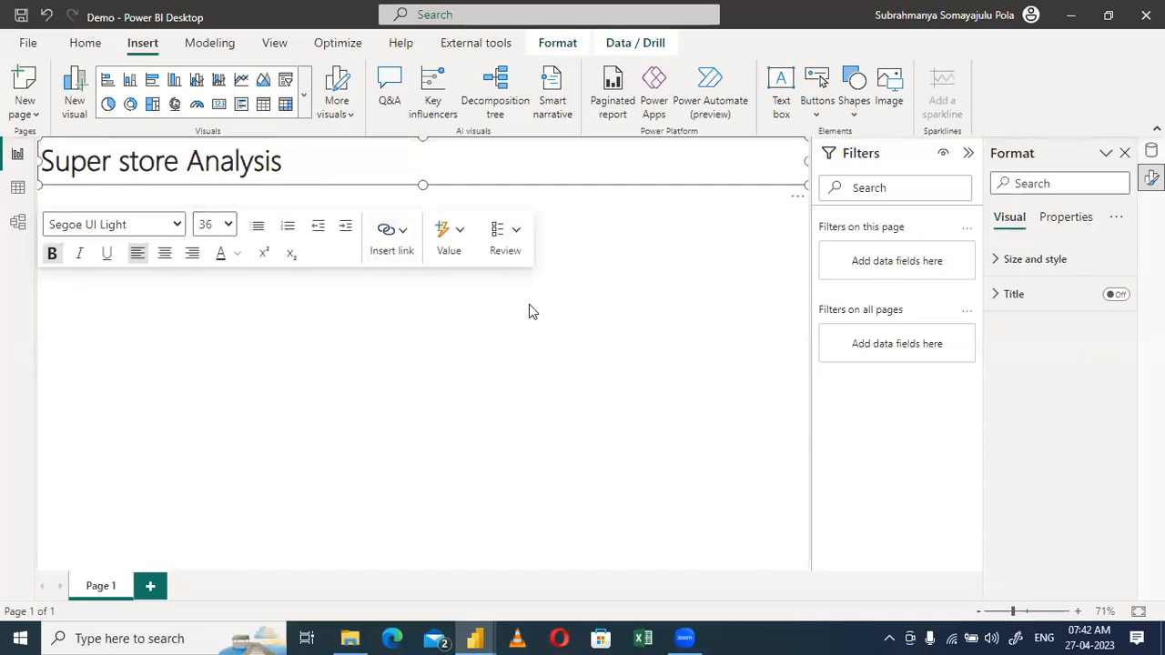
left_click(1036, 262)
scroll(1075, 437, "down", 3)
scroll(1077, 440, "down", 1)
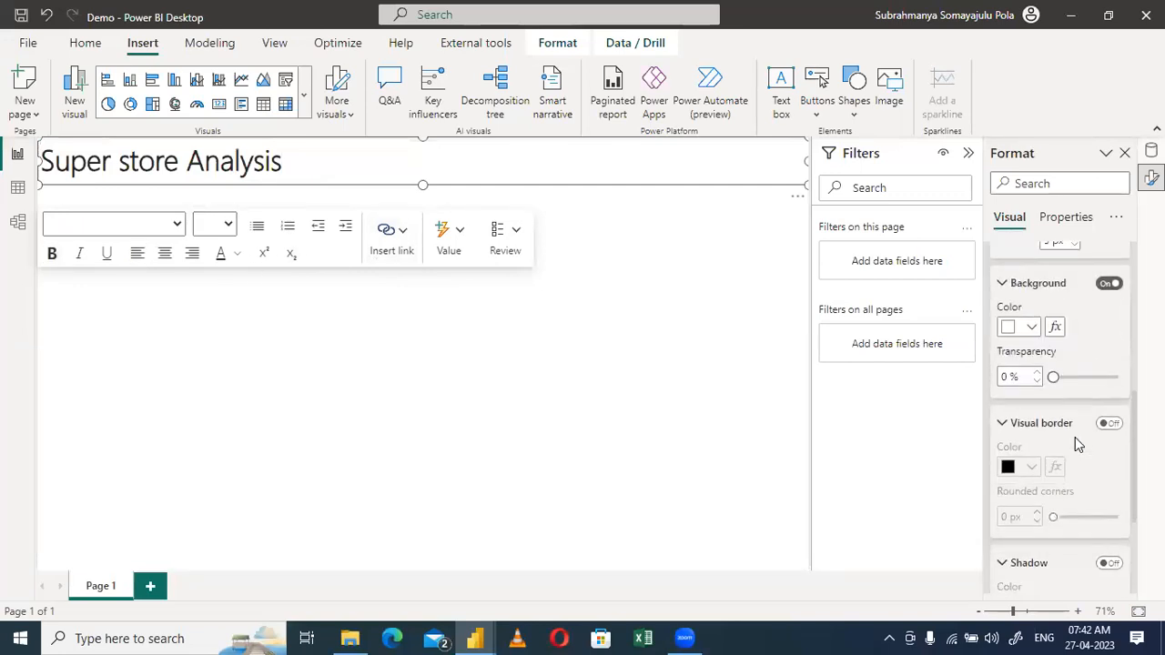
scroll(1077, 440, "down", 4)
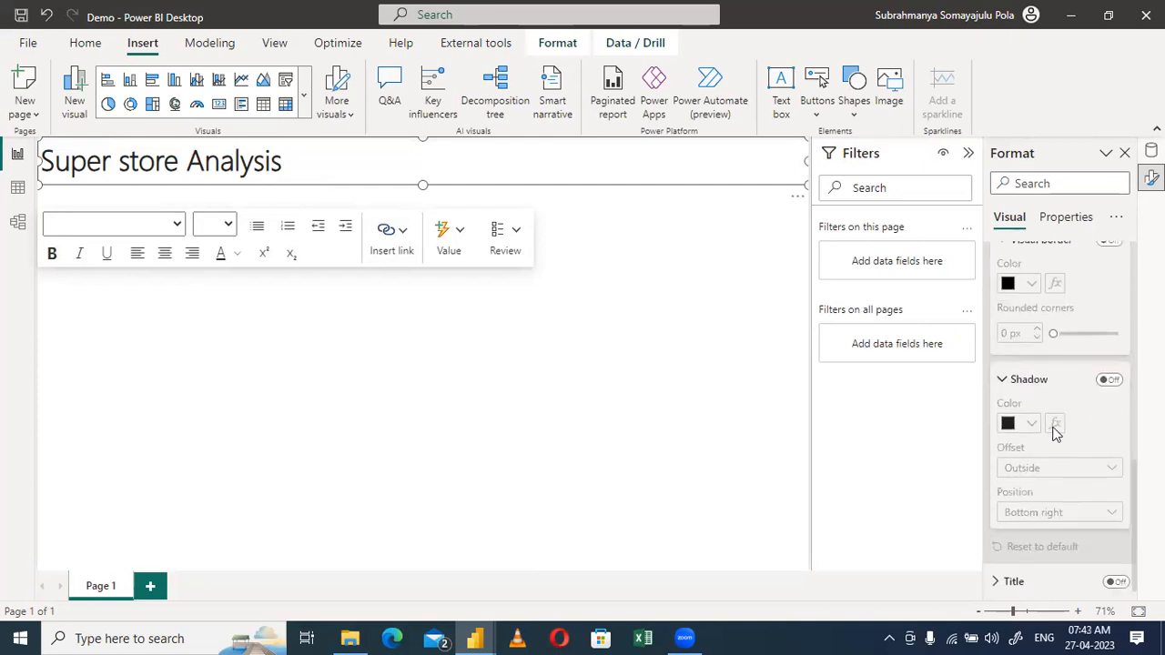
scroll(1053, 435, "up", 8)
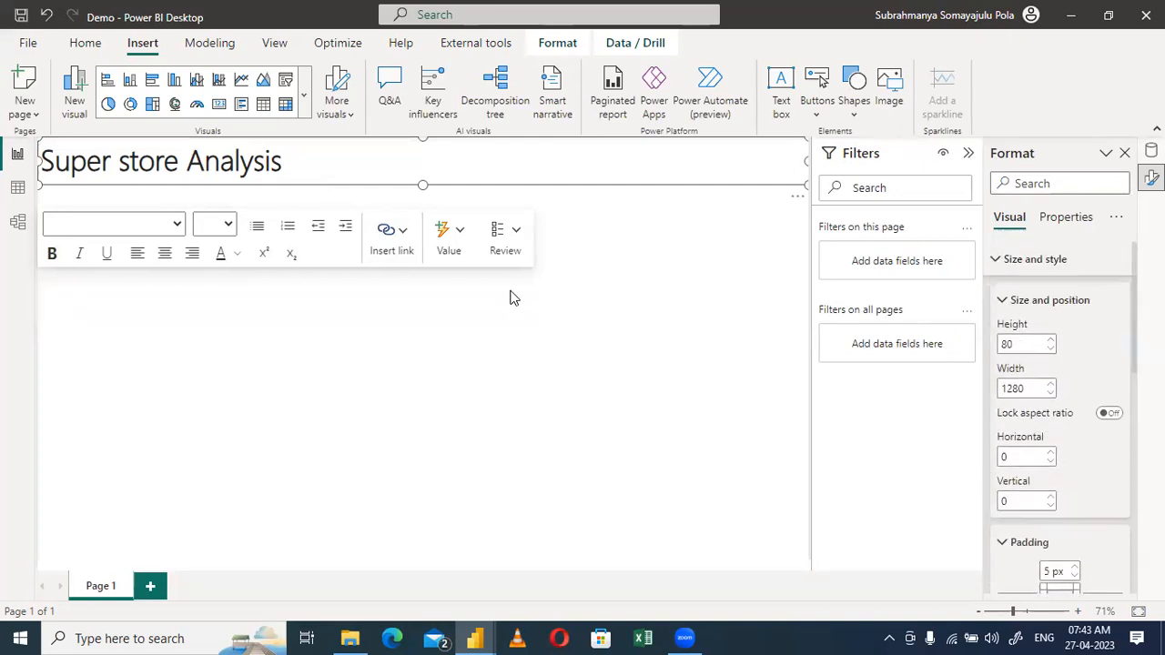
left_click(672, 277)
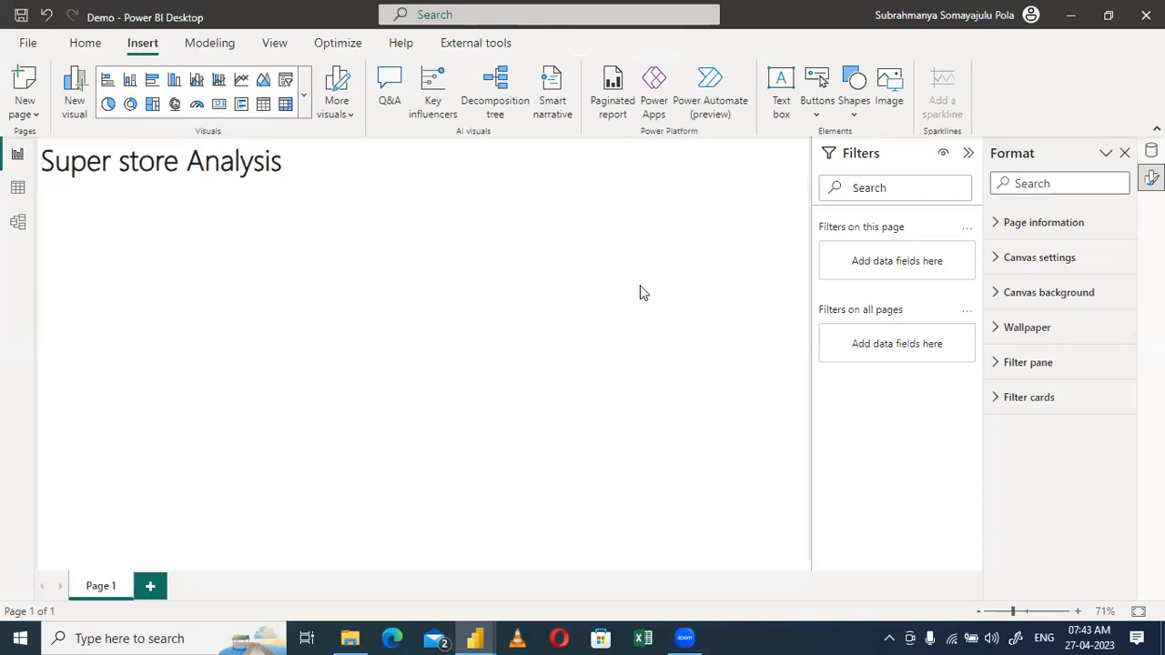
Shrink the title text box from its left edge to a width of 1264 and a horizontal position of 16
left_click(46, 185)
left_click(44, 185)
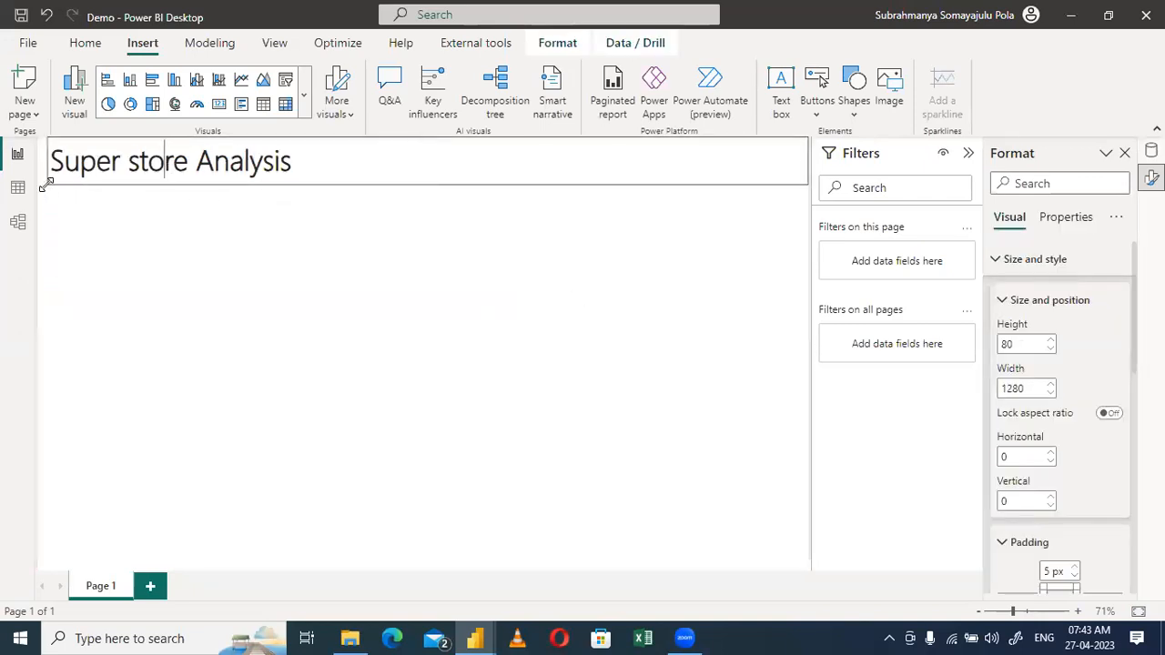
left_click_drag(46, 186, 47, 186)
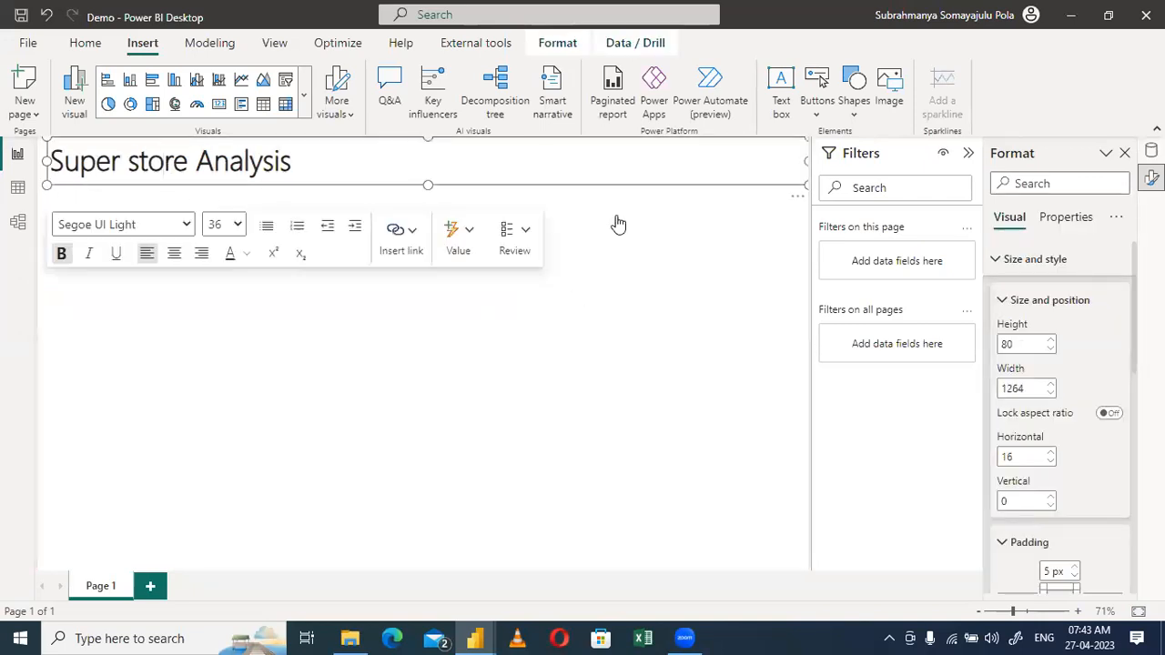
left_click(800, 185)
left_click_drag(801, 189, 805, 191)
left_click(802, 185)
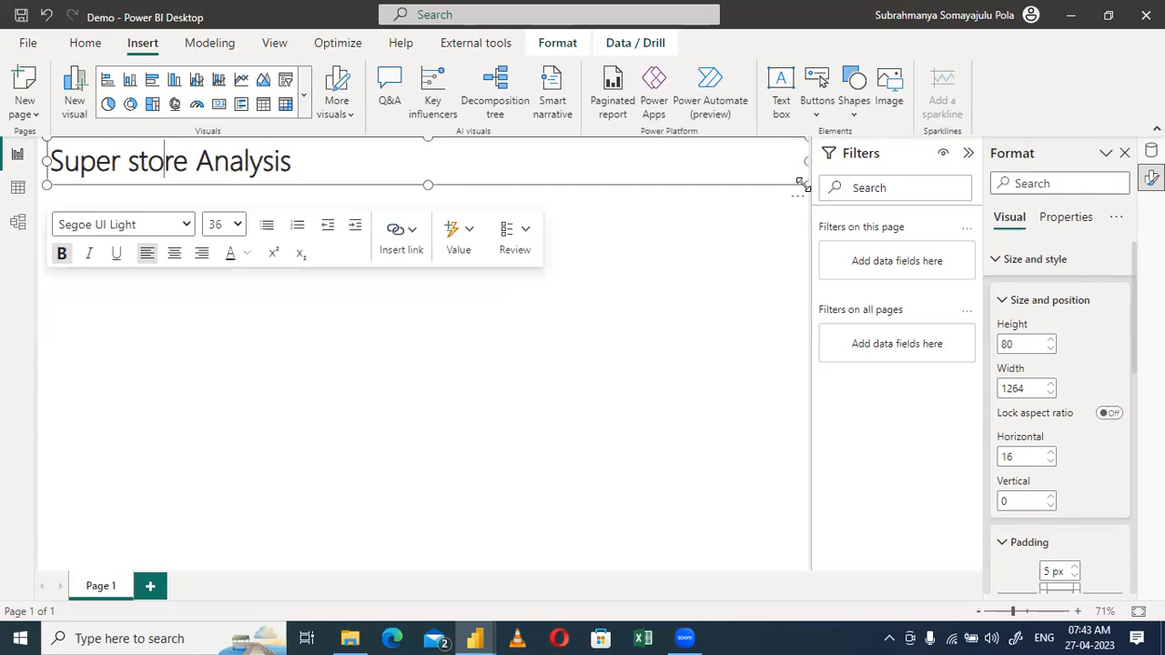
left_click(637, 330)
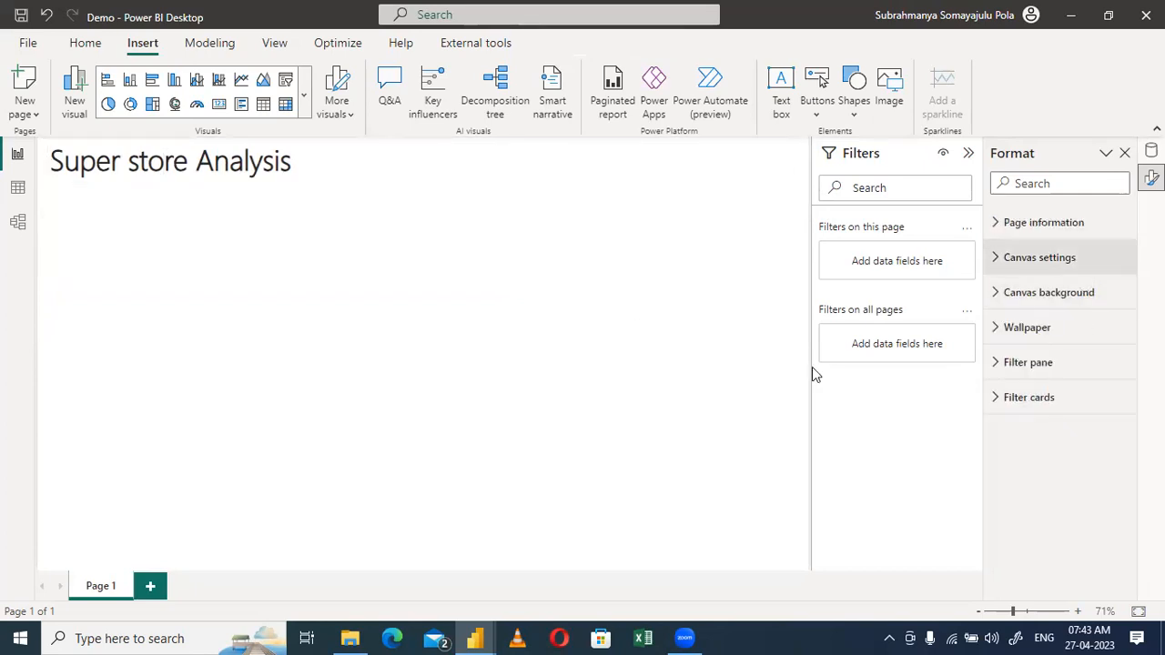
Set the wallpaper color to a darker shade of the theme's blue
left_click(993, 333)
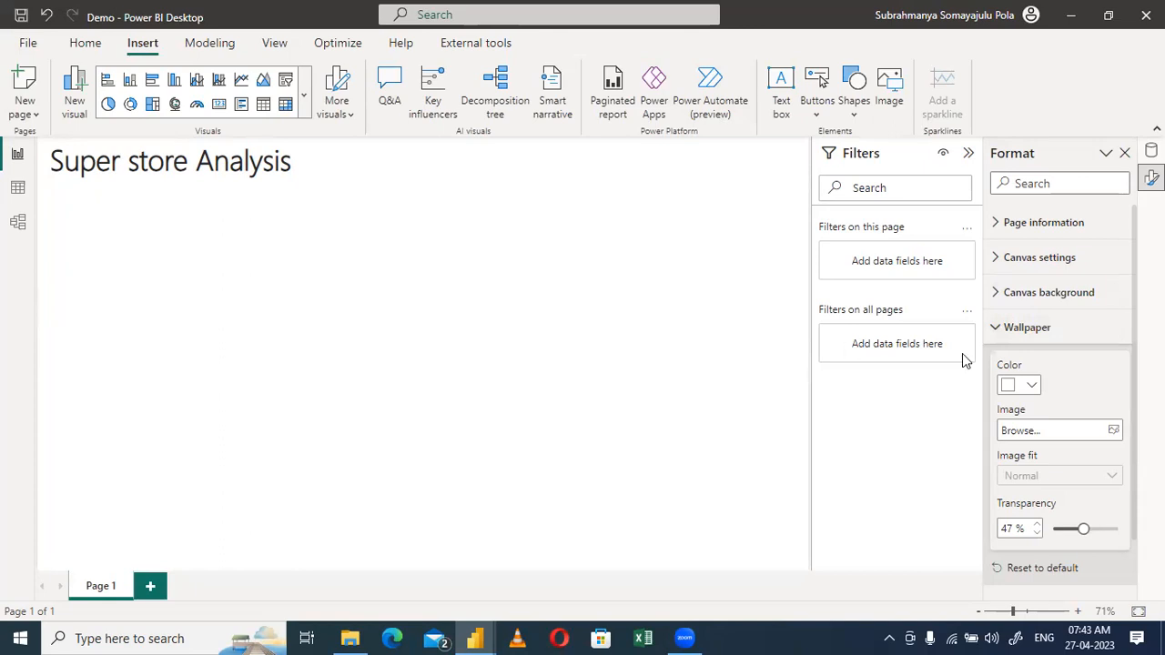
left_click(1033, 391)
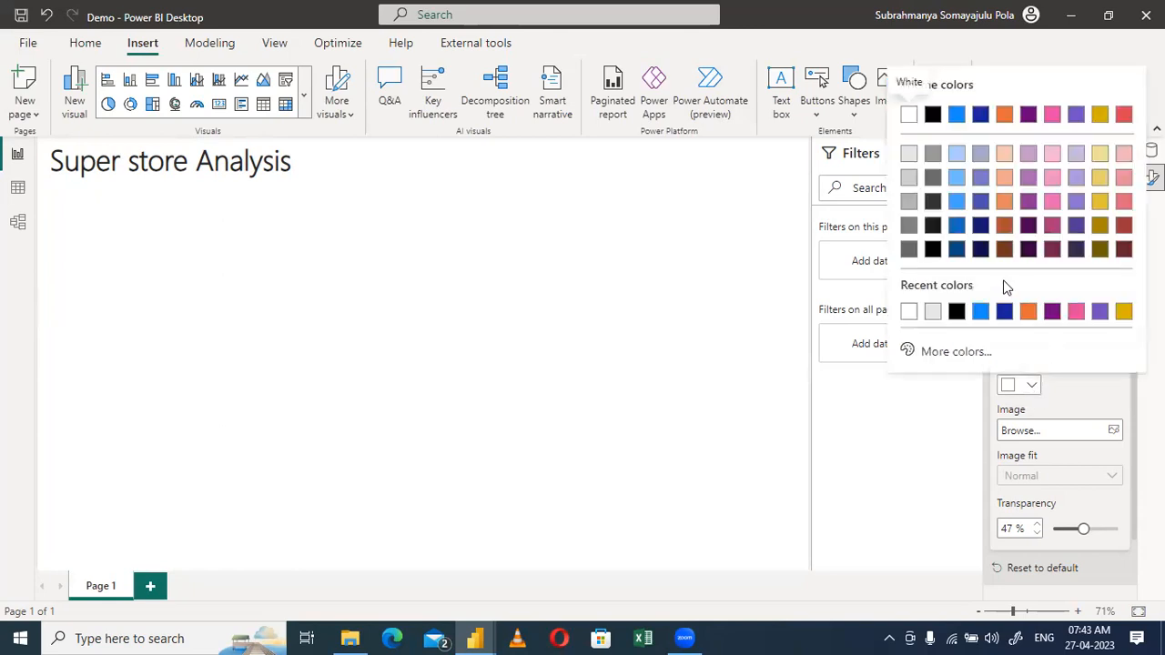
left_click(958, 225)
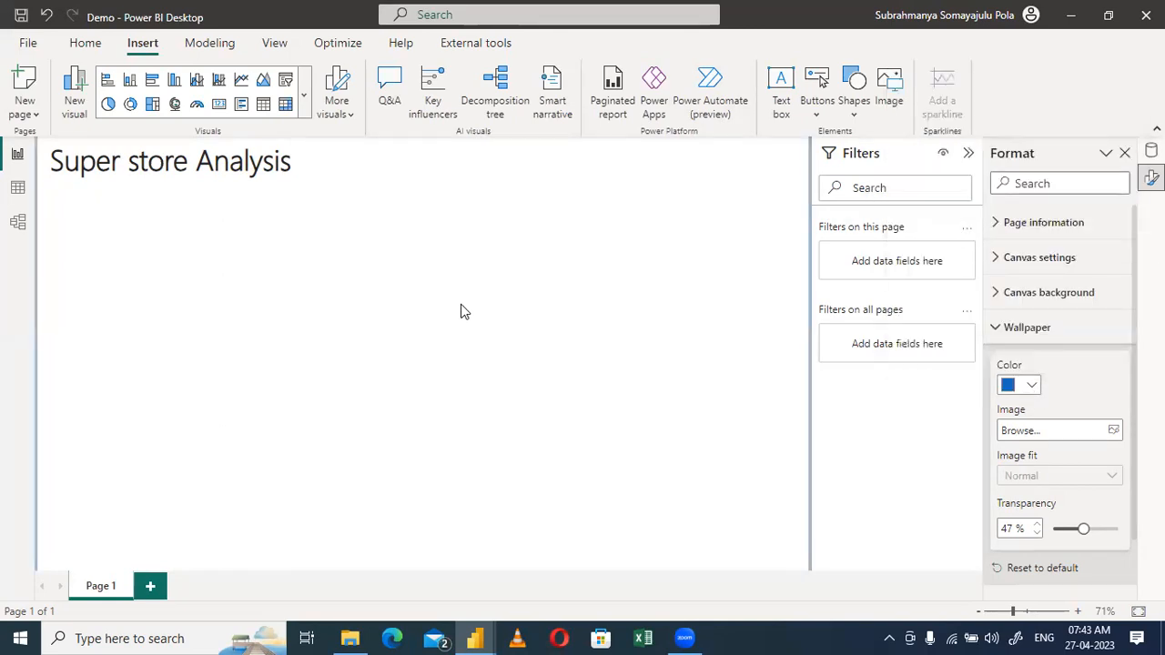
Try canvas background transparency at 100%, 32% and 19%, and return it to 0%
left_click(1015, 291)
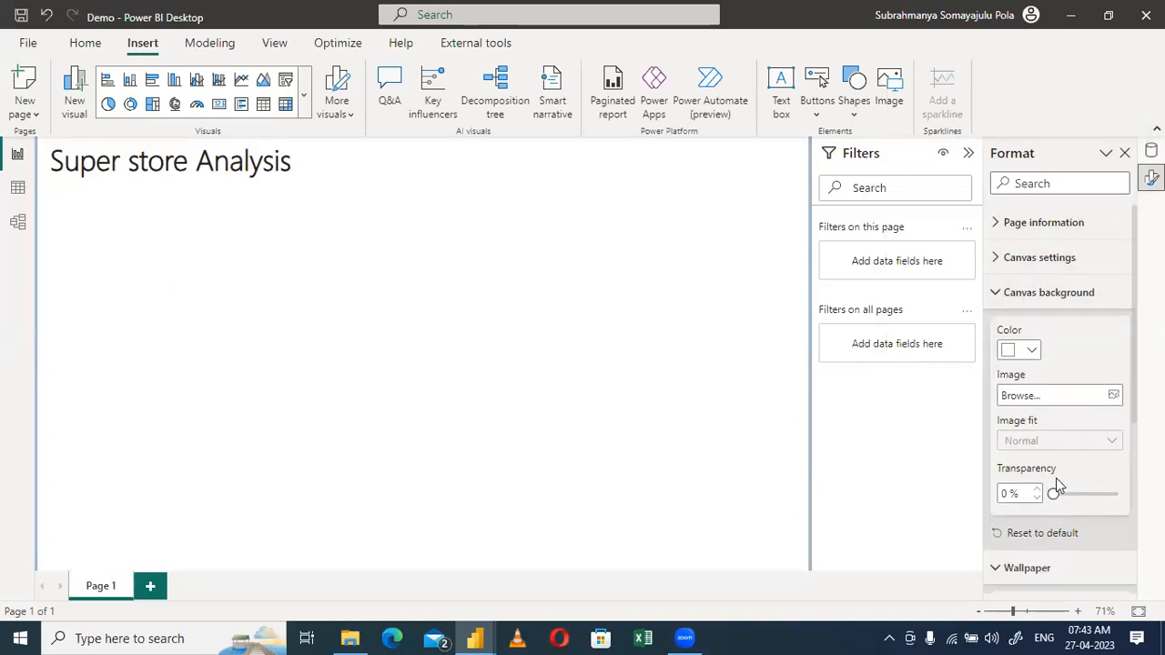
left_click_drag(1054, 493, 1117, 494)
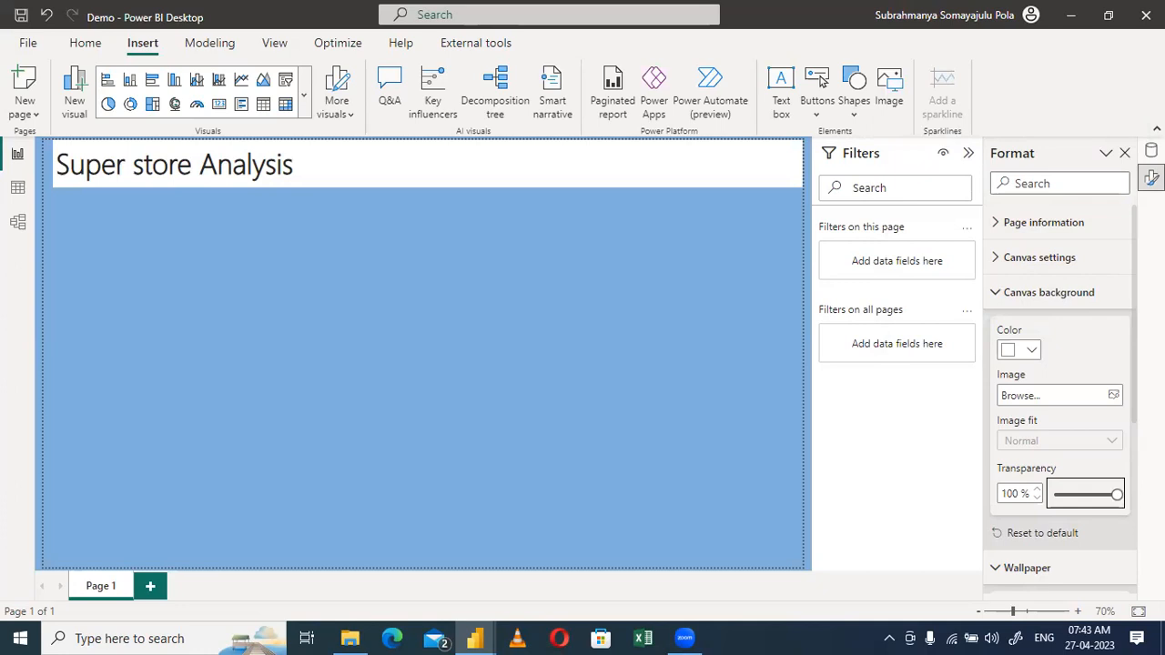
scroll(1069, 470, "down", 3)
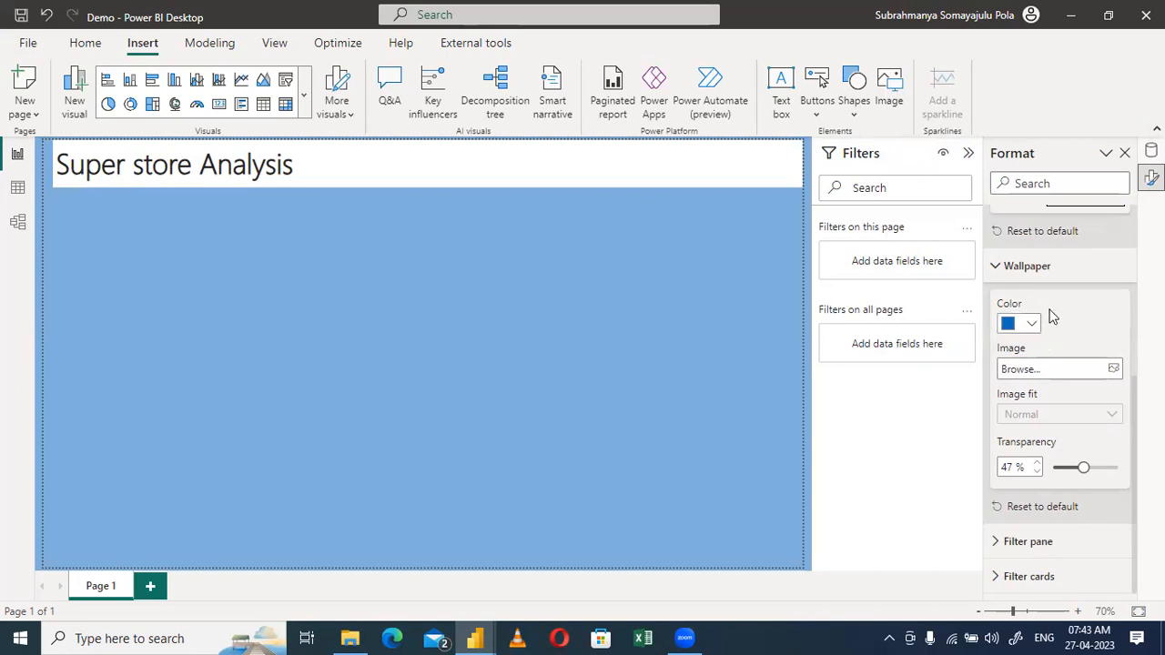
scroll(1047, 327, "up", 3)
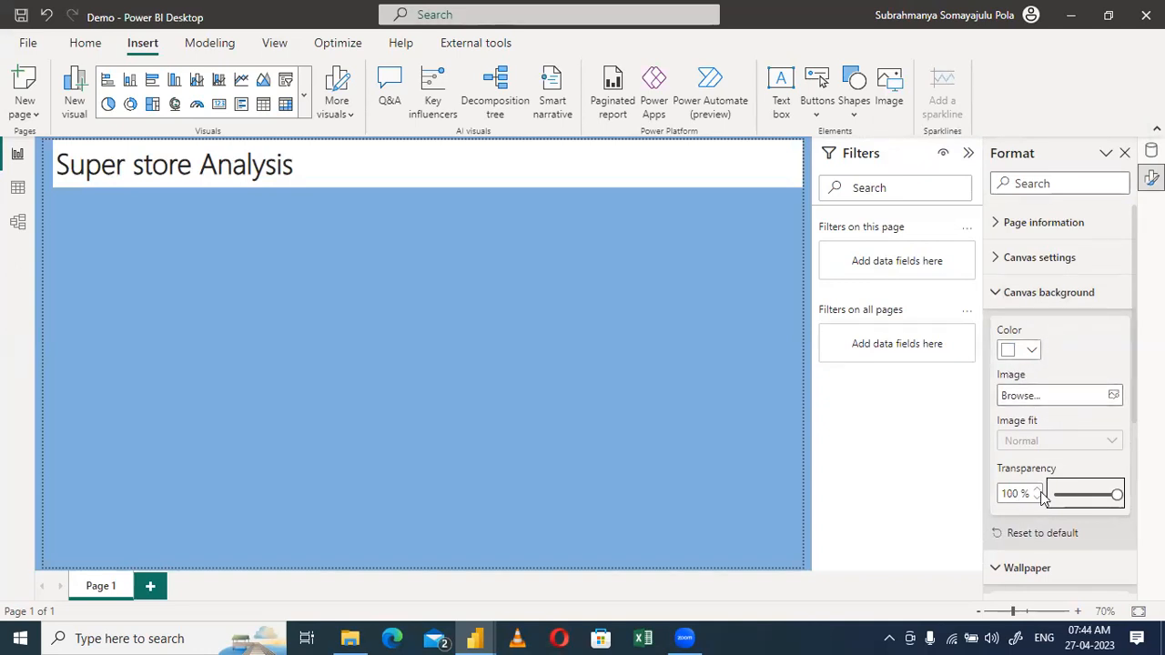
left_click_drag(1116, 491, 1068, 491)
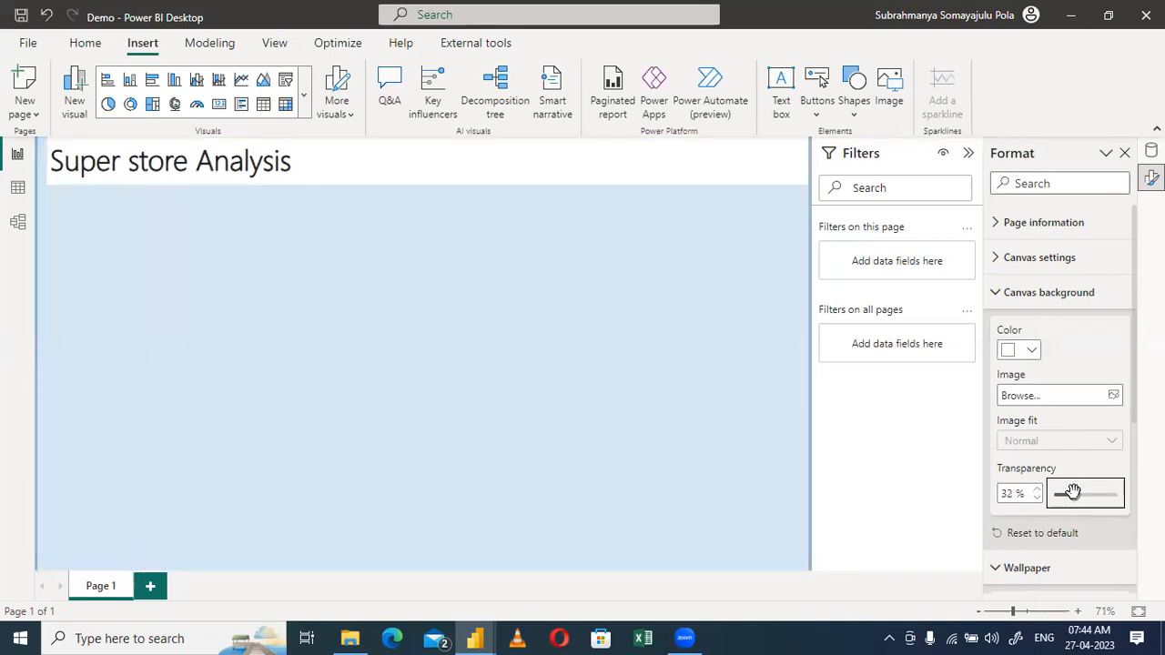
left_click_drag(1073, 492, 1064, 492)
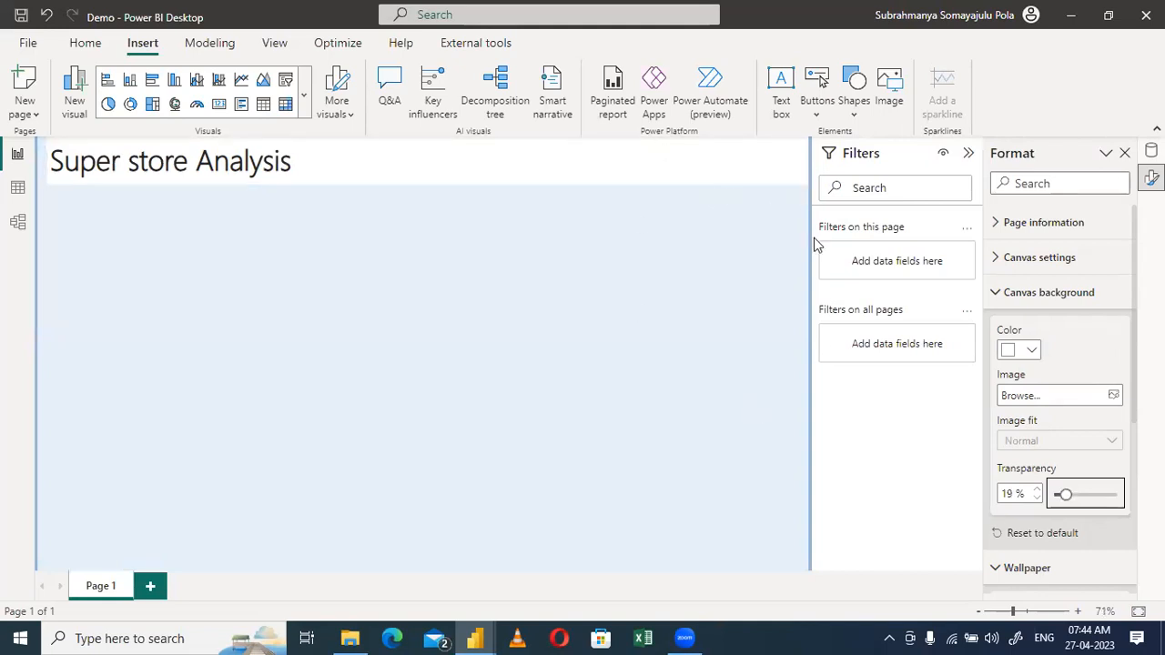
left_click_drag(1062, 494, 1040, 504)
scroll(1040, 504, "down", 3)
scroll(1039, 503, "up", 3)
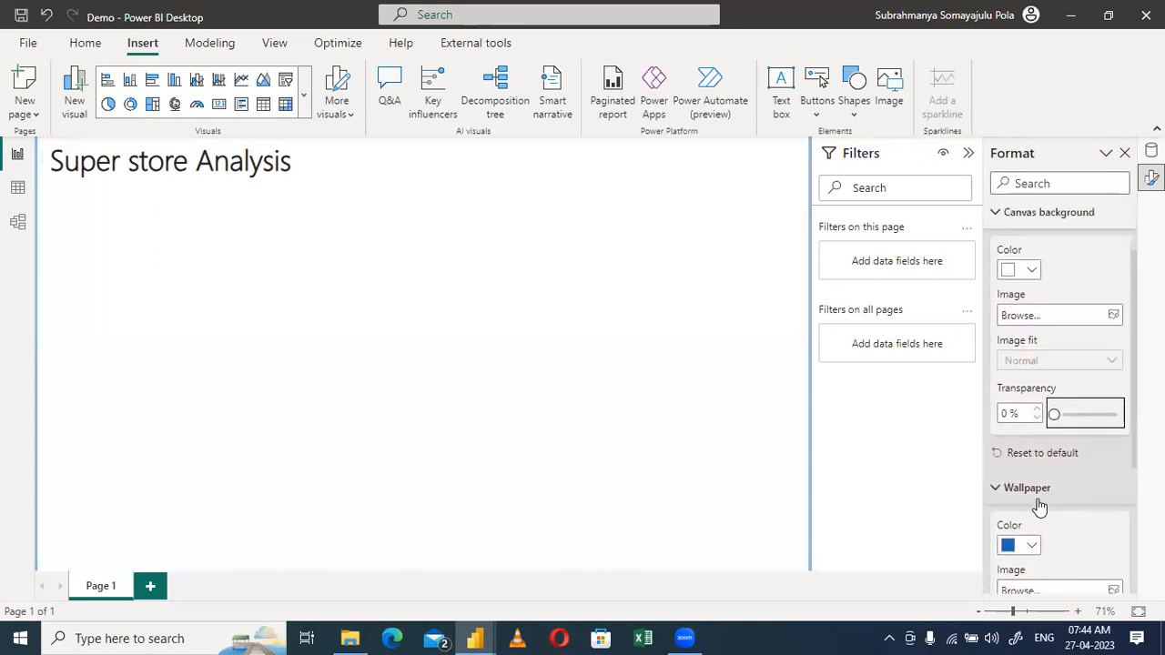
left_click(293, 428)
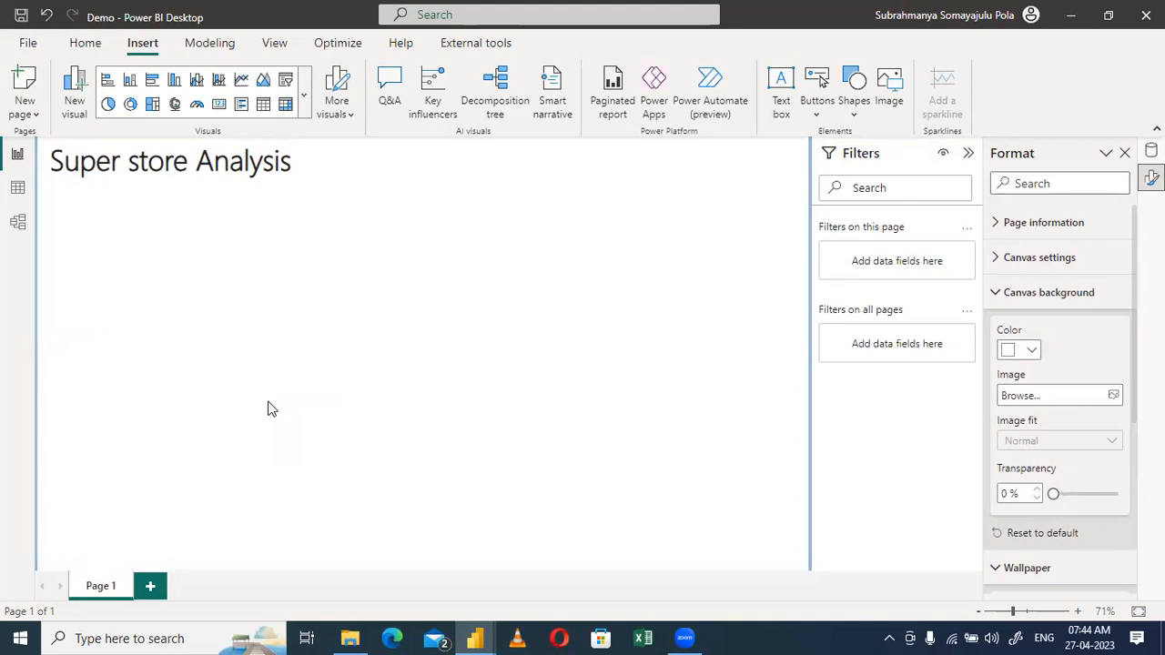
Shrink the title text box's width so it ends just past the "Super store Analysis" text
left_click(325, 182)
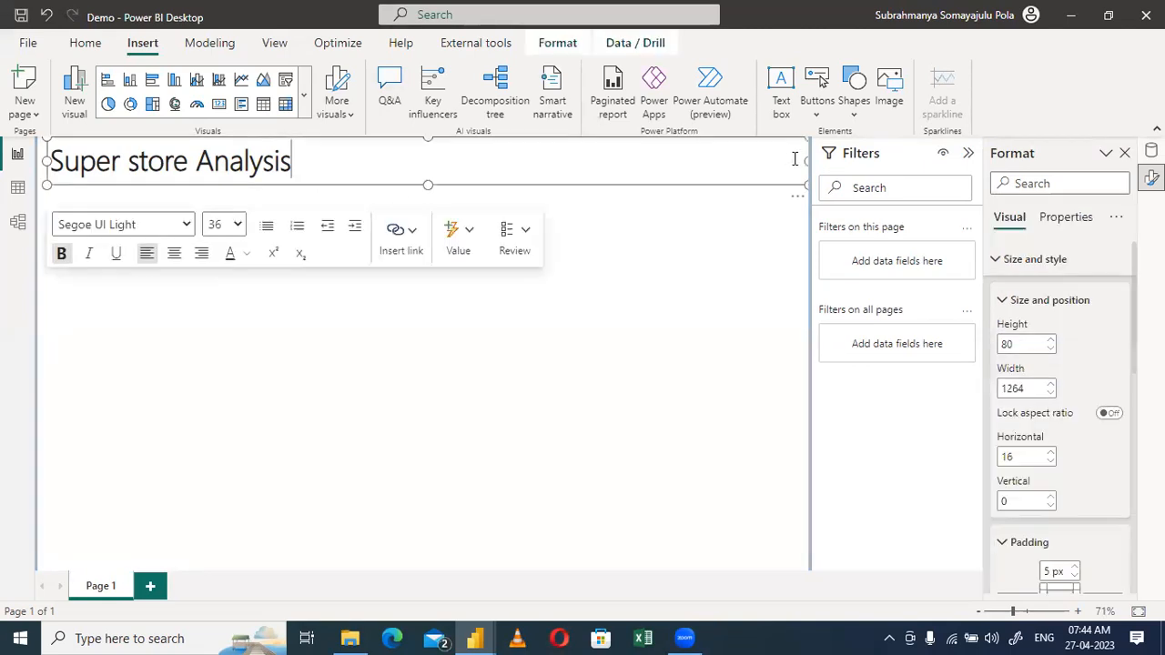
left_click_drag(790, 194, 333, 188)
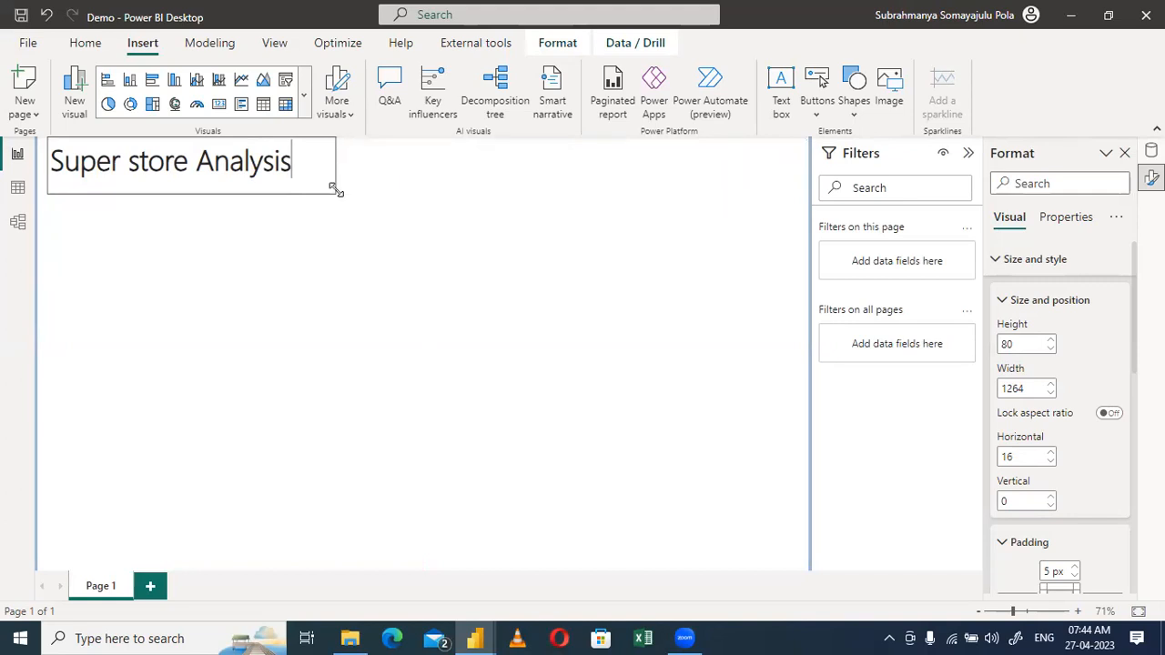
left_click(384, 290)
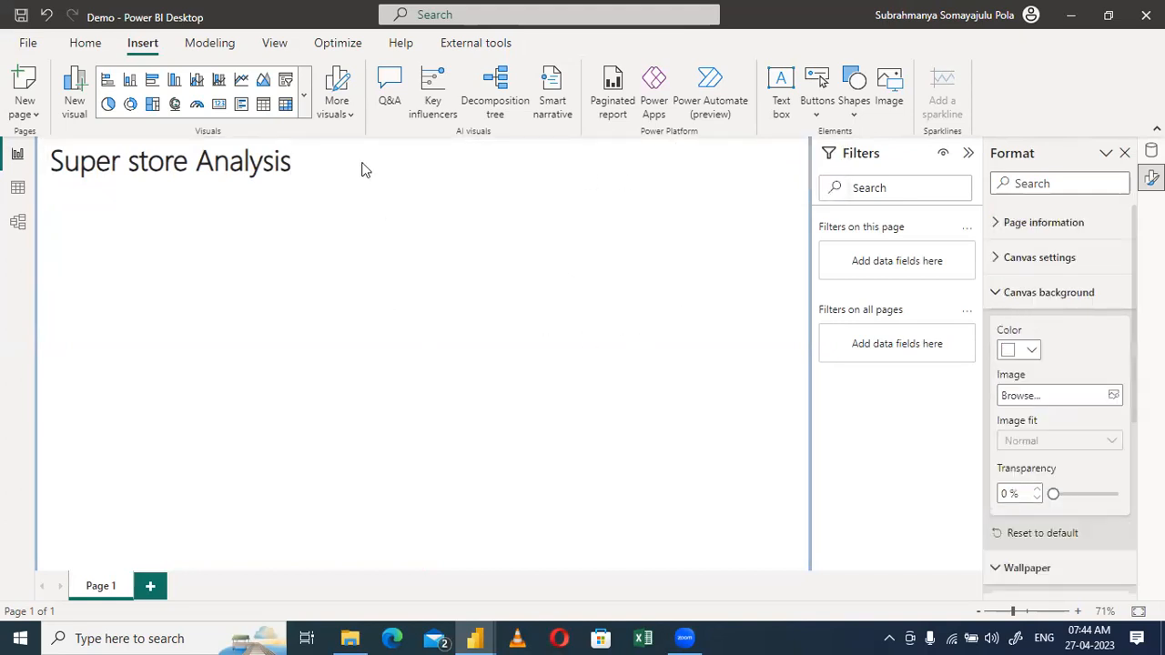
Insert a slicer, place it beside the title and shrink it to about 352 wide by 111 high
left_click(304, 92)
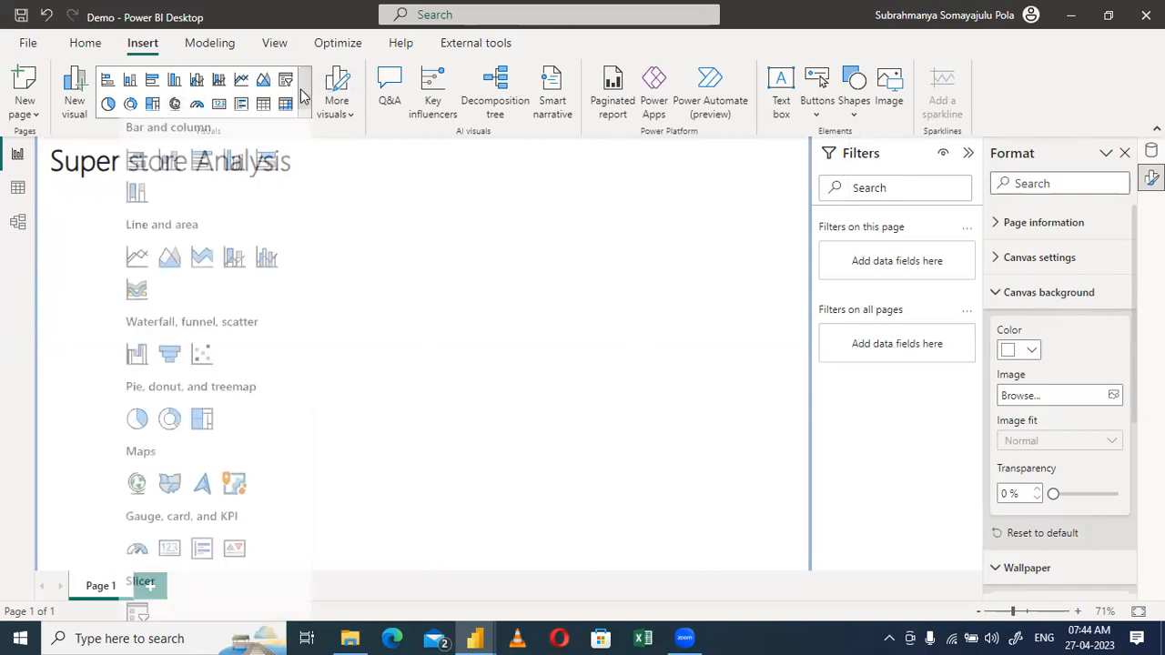
scroll(189, 534, "down", 1)
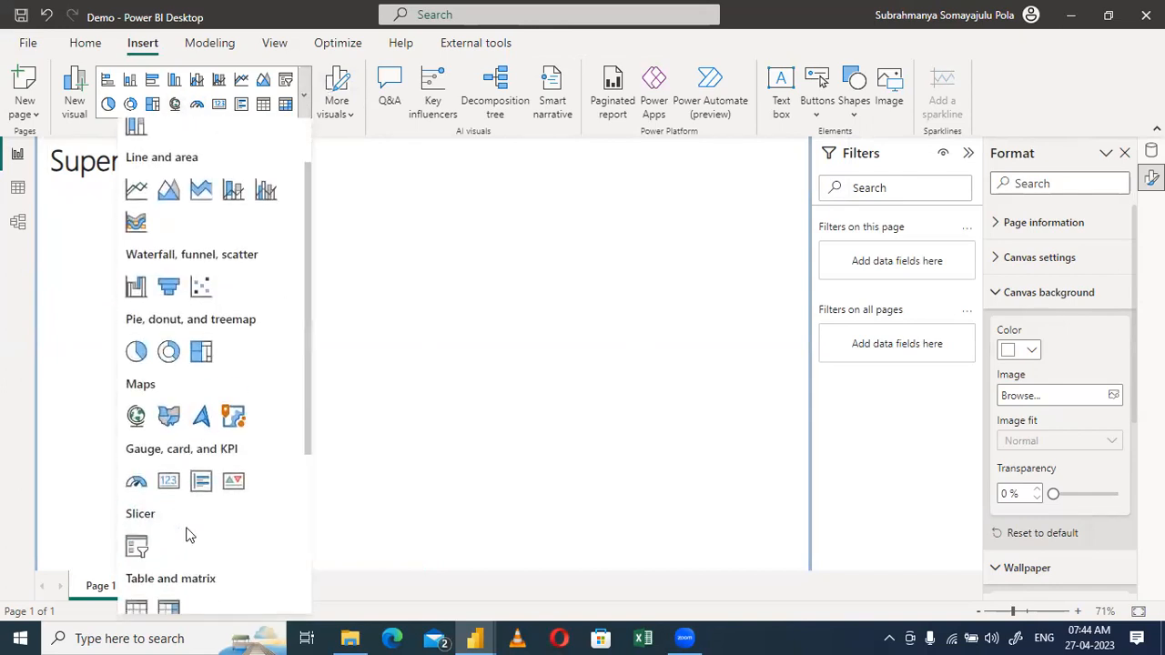
left_click(141, 545)
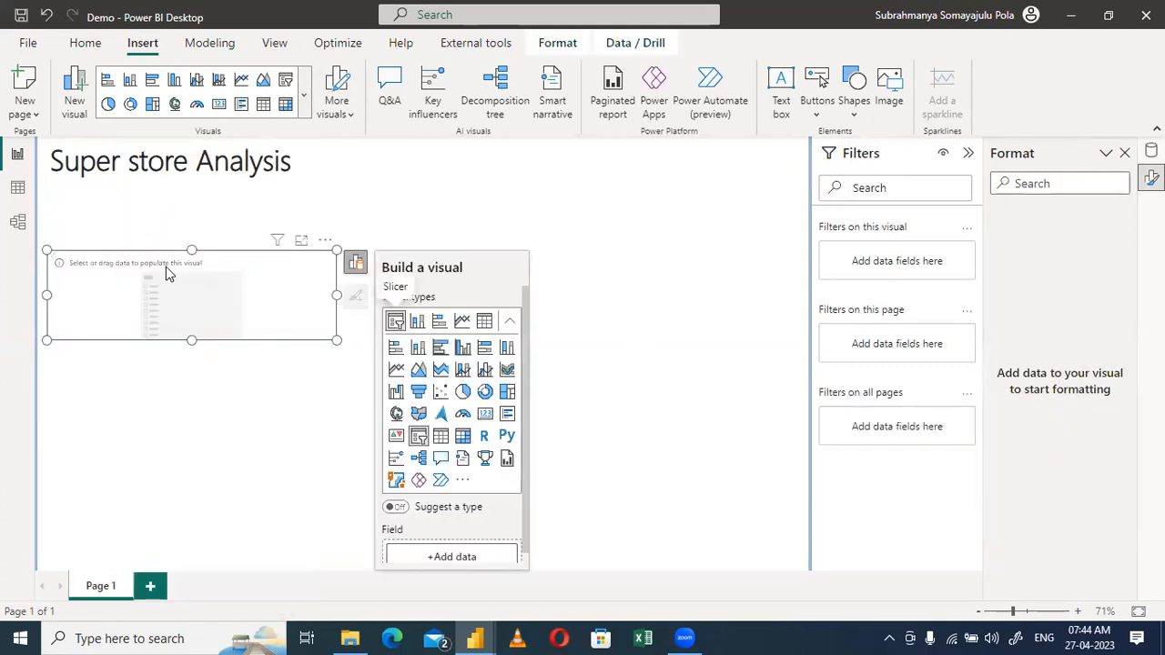
left_click_drag(149, 268, 466, 153)
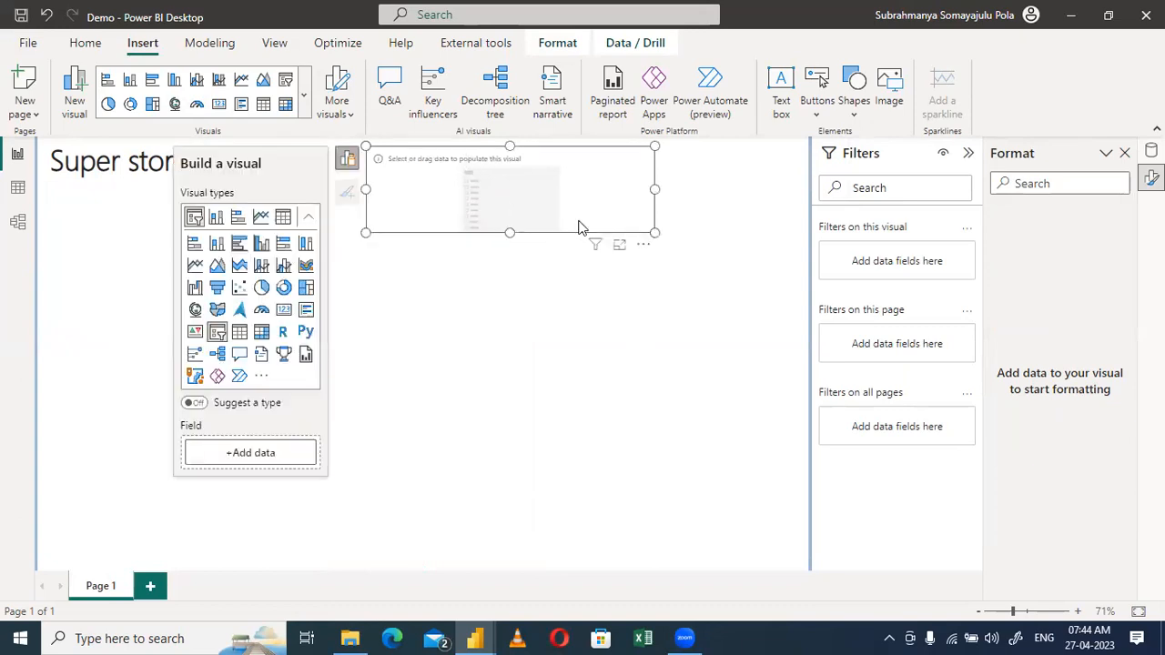
left_click_drag(654, 231, 577, 213)
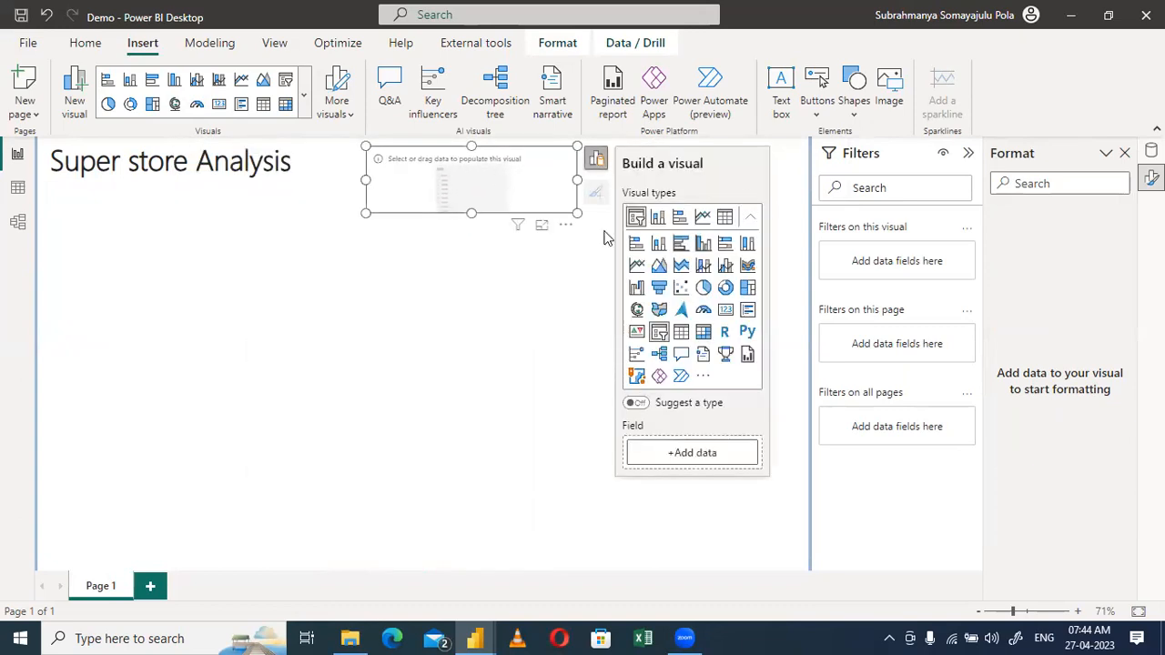
Assign the Calendar table's Year field to the slicer and shrink it to 208 wide by 80 high
left_click(692, 460)
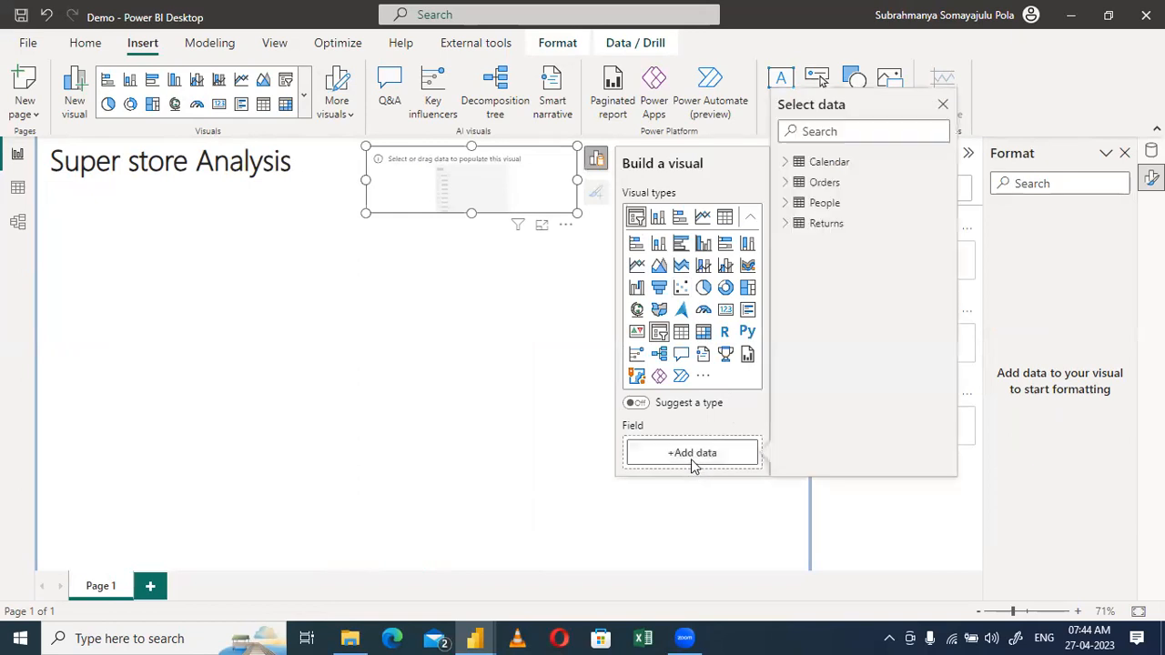
left_click(784, 162)
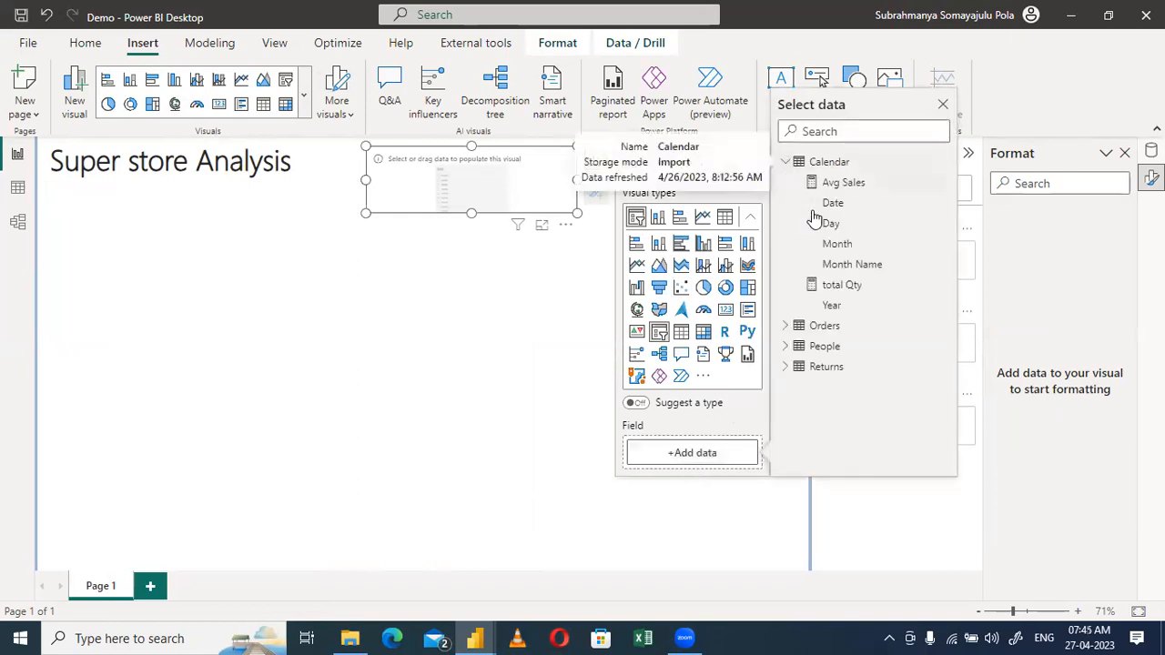
left_click(833, 308)
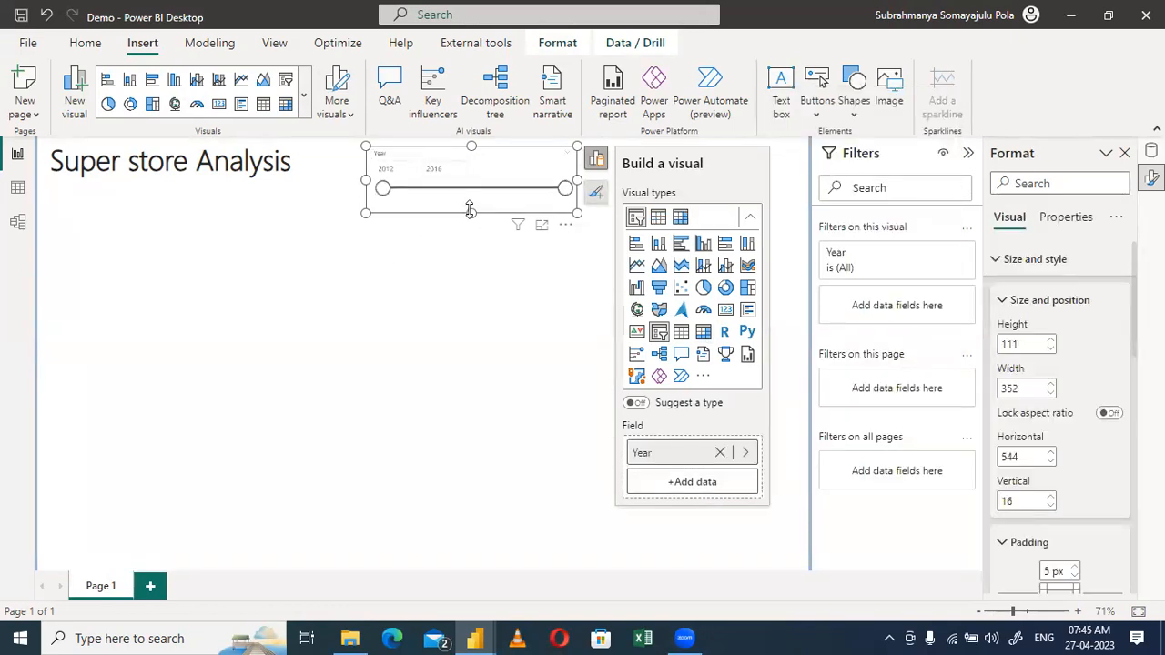
mouse_move(470, 213)
left_mouse_down()
mouse_move(472, 194)
mouse_move(587, 183)
mouse_move(576, 196)
mouse_move(489, 203)
left_mouse_up()
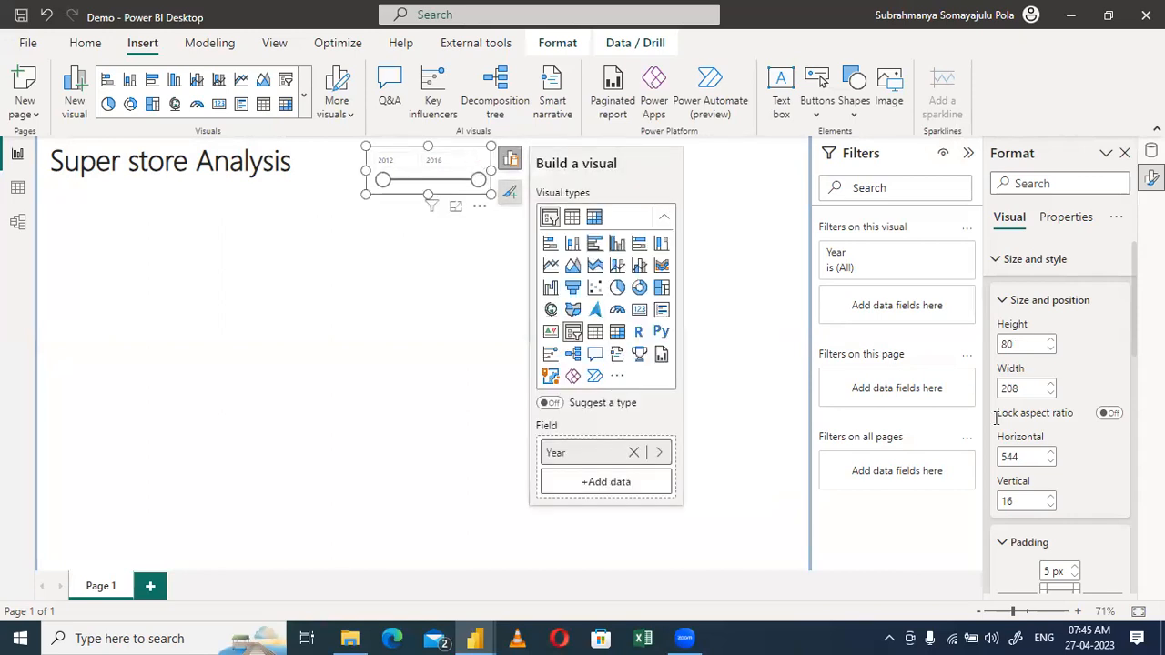
Set the Year slicer's style to Dropdown and check its list of years
left_click(997, 261)
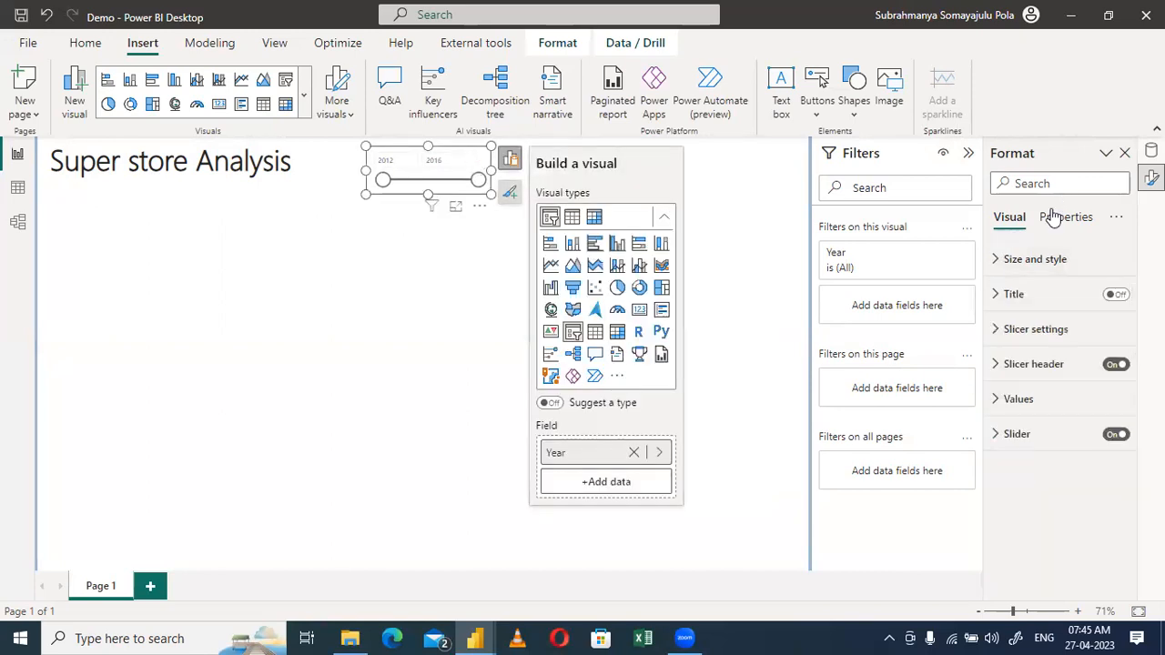
left_click(1053, 335)
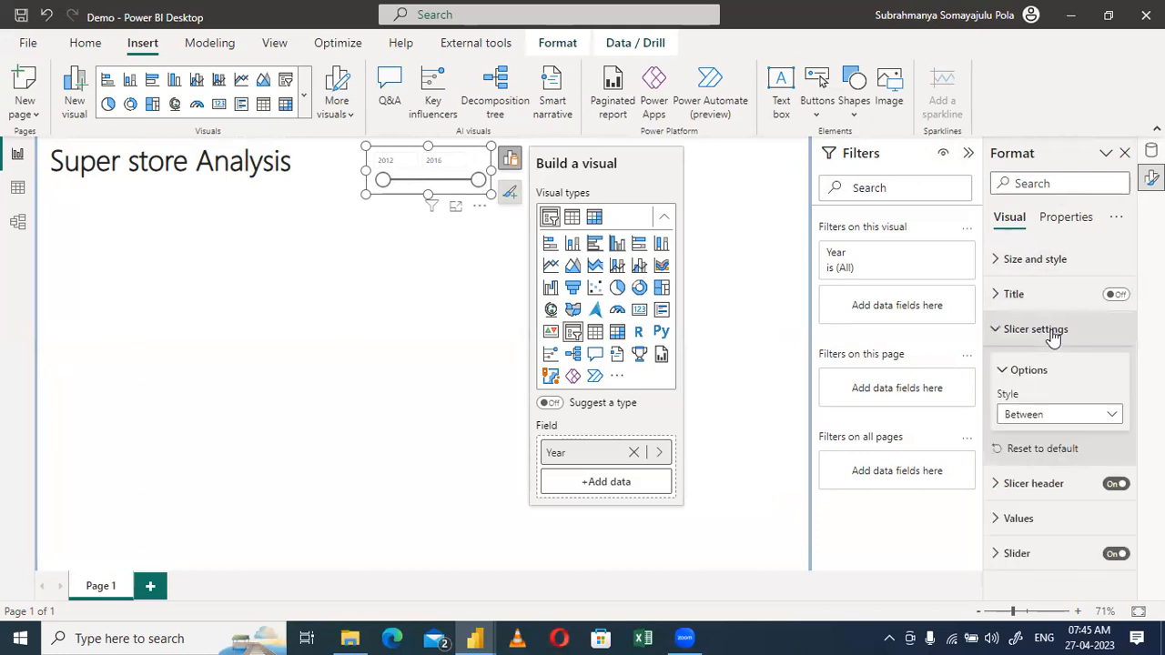
left_click(1020, 416)
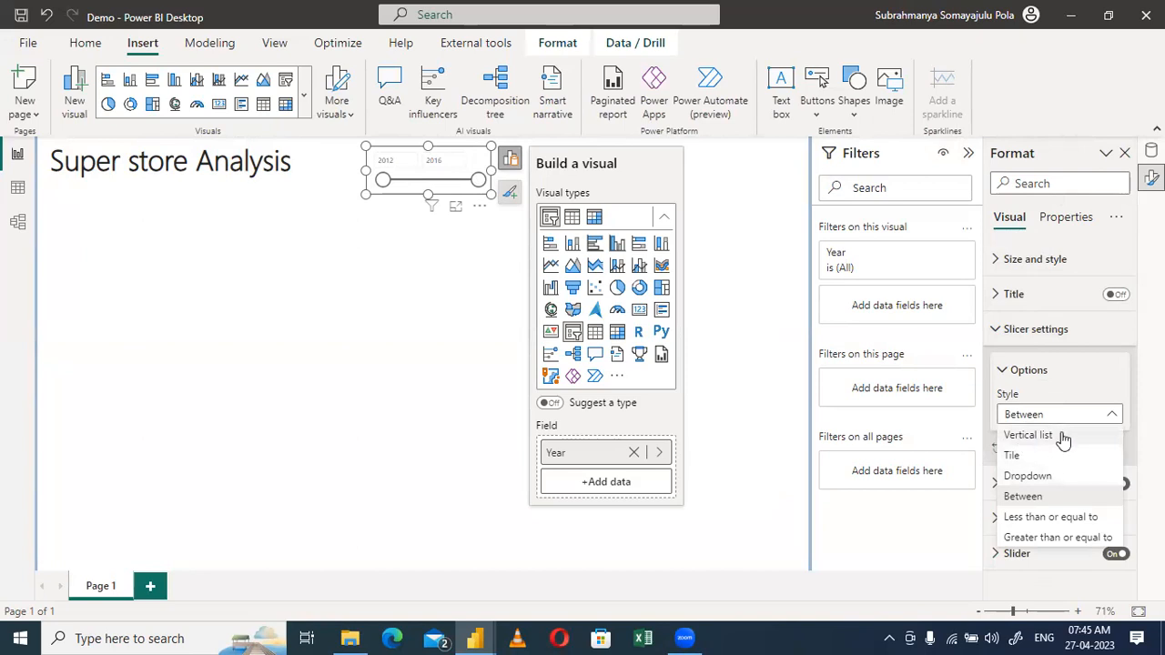
left_click(1021, 480)
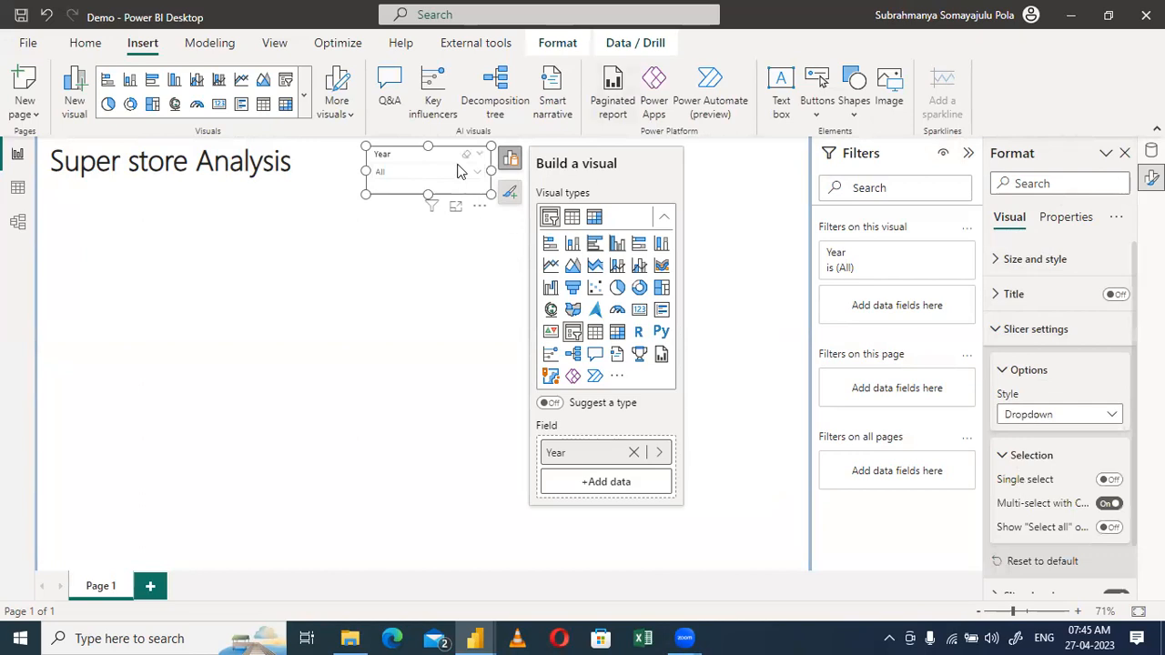
left_click(470, 174)
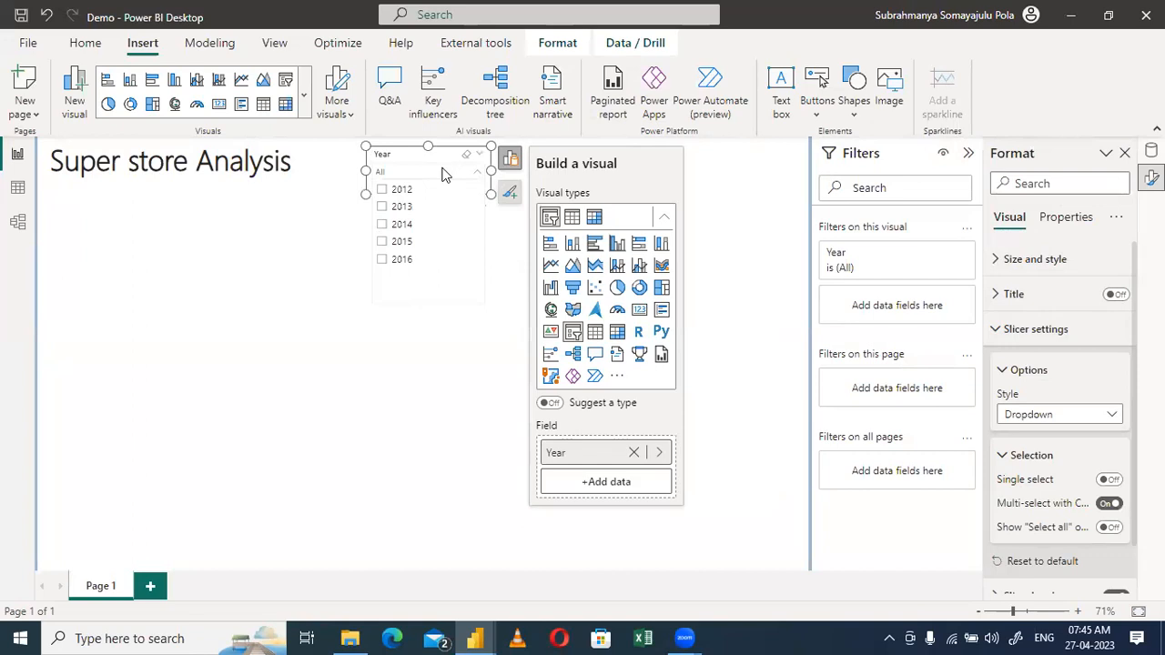
left_click(431, 255)
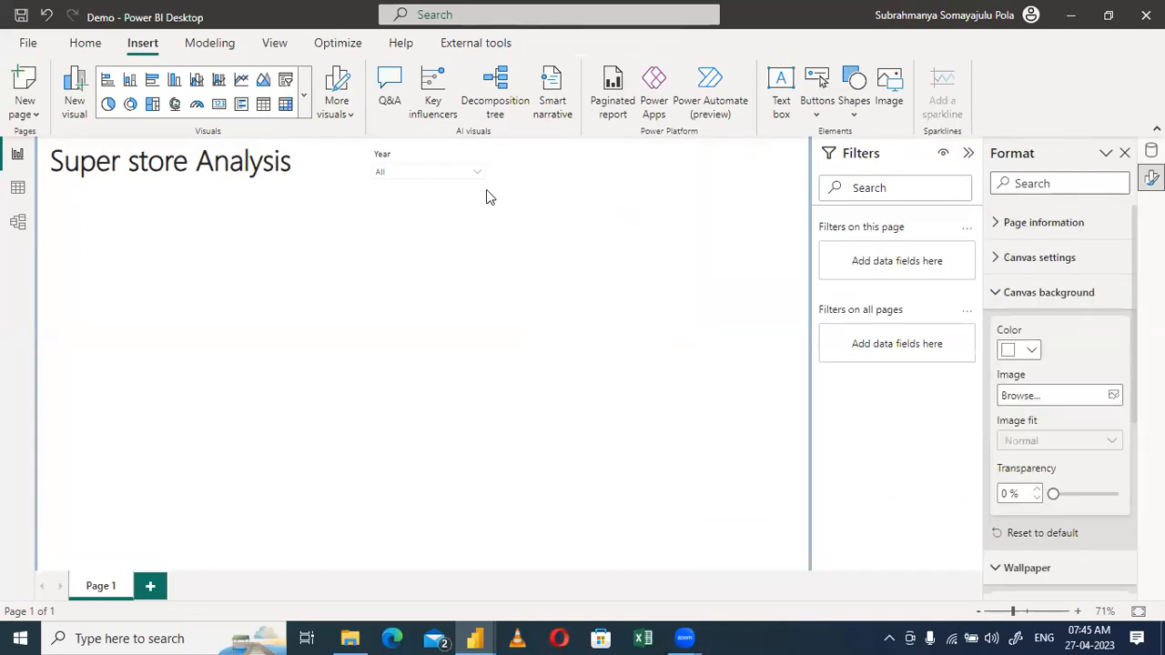
Move the Year slicer slightly closer to the title text box
left_click(434, 150)
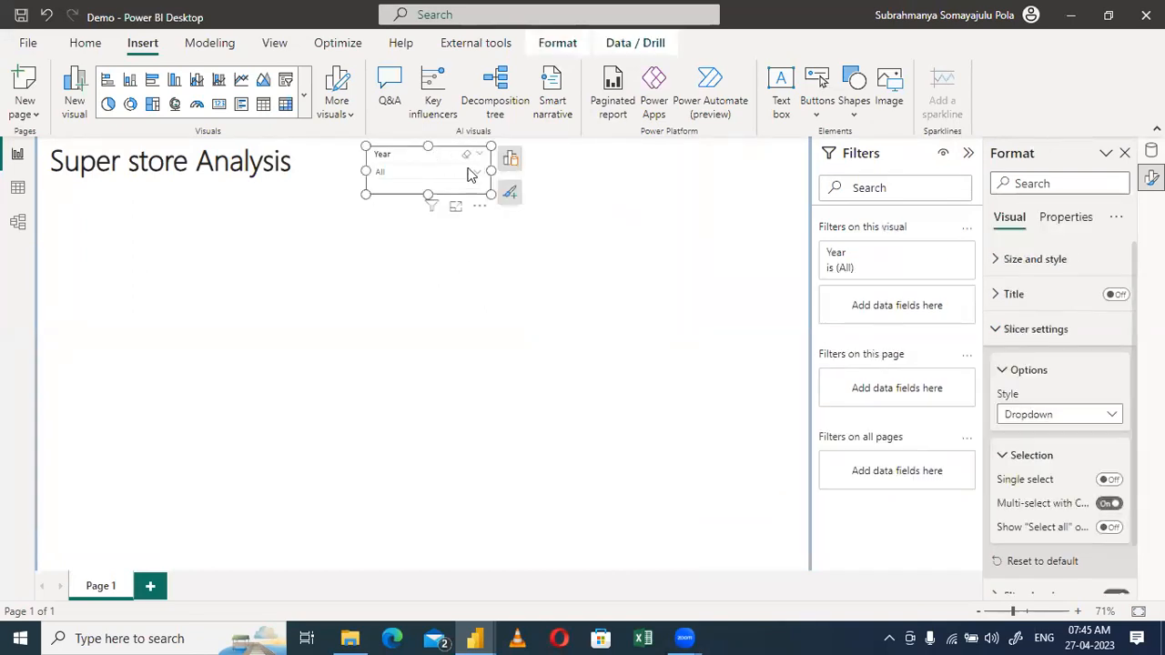
left_click_drag(485, 189, 488, 191)
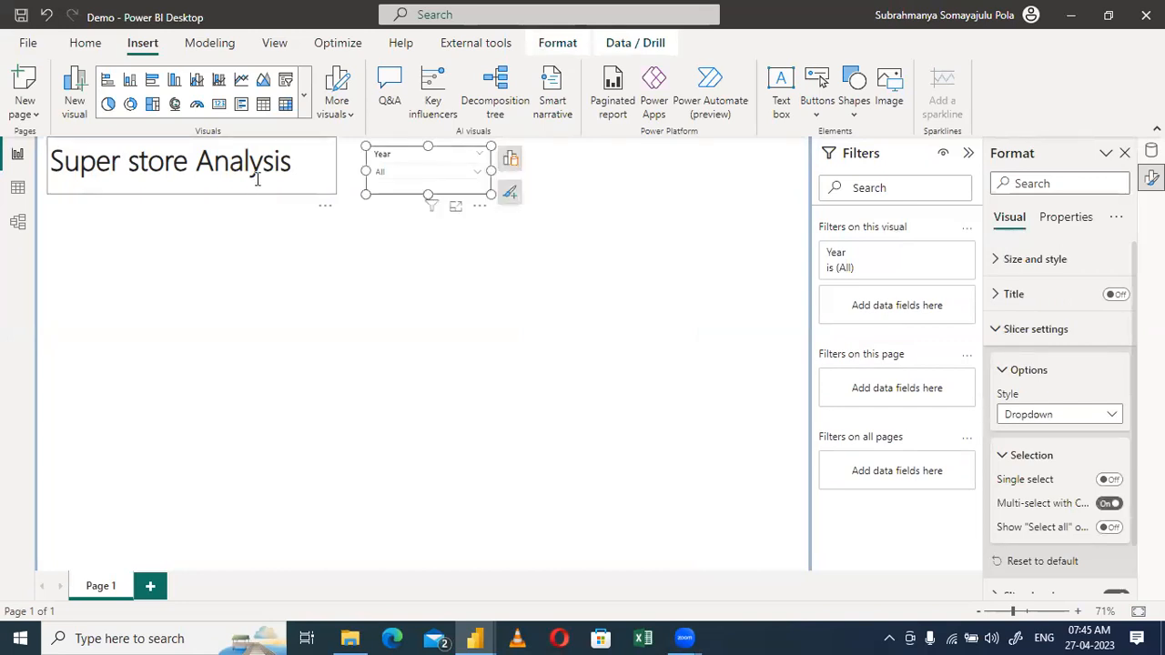
left_click_drag(384, 160, 412, 167)
left_click(463, 283)
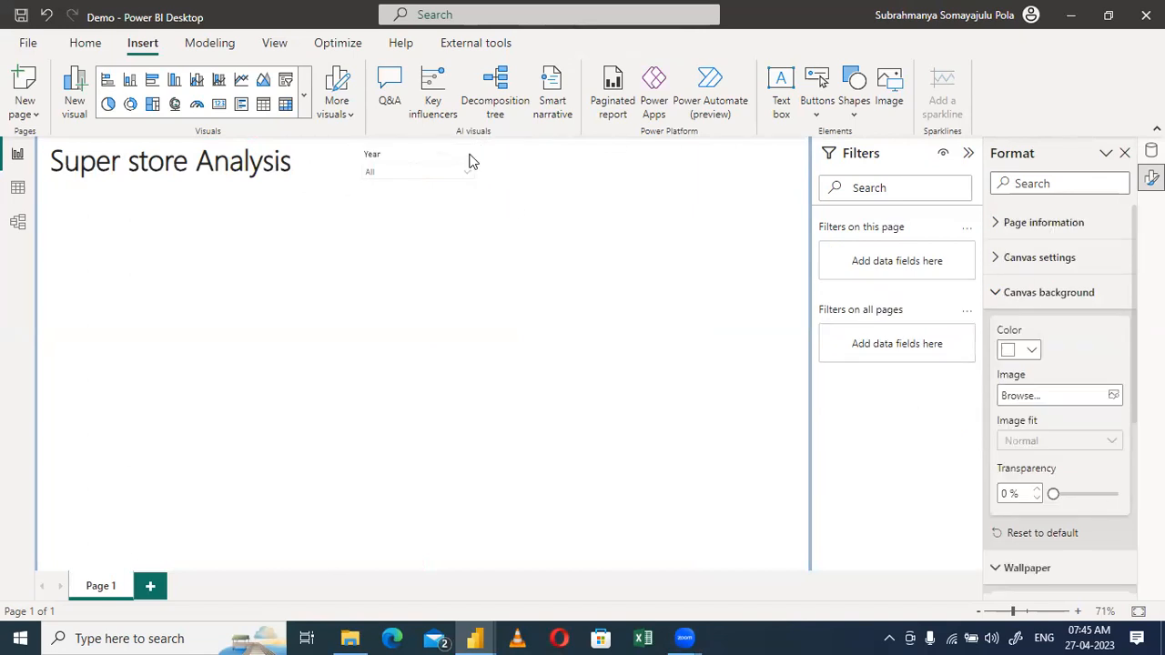
Duplicate the Year slicer and place the copy directly beside the original in the same row
left_click(432, 163)
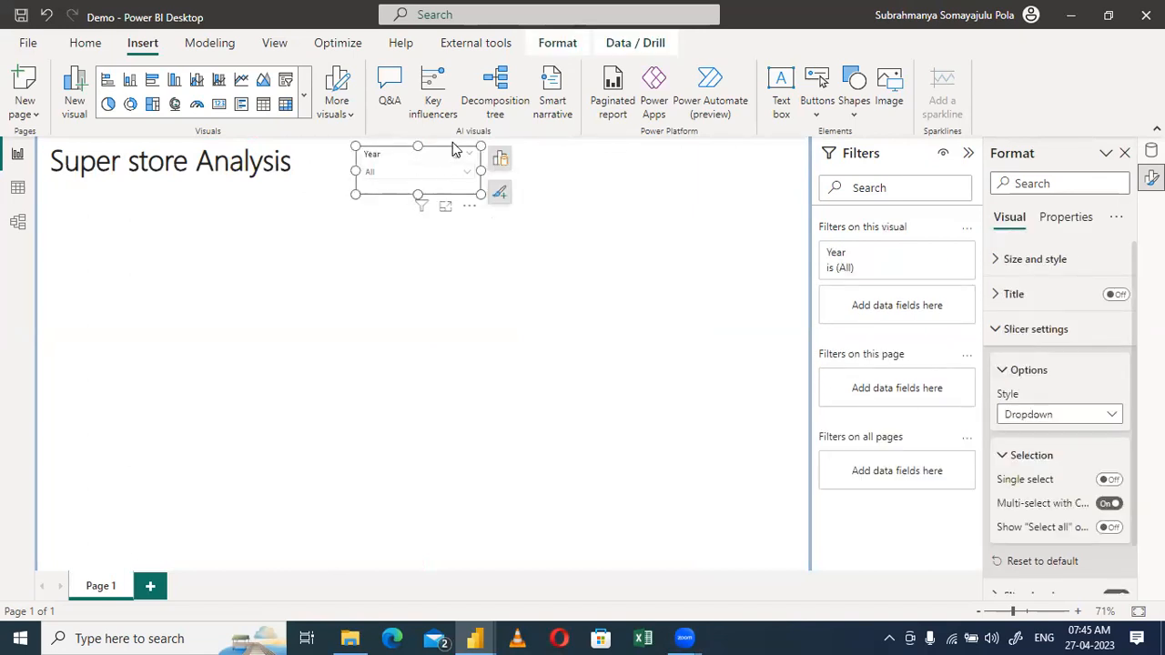
key("ctrl+v")
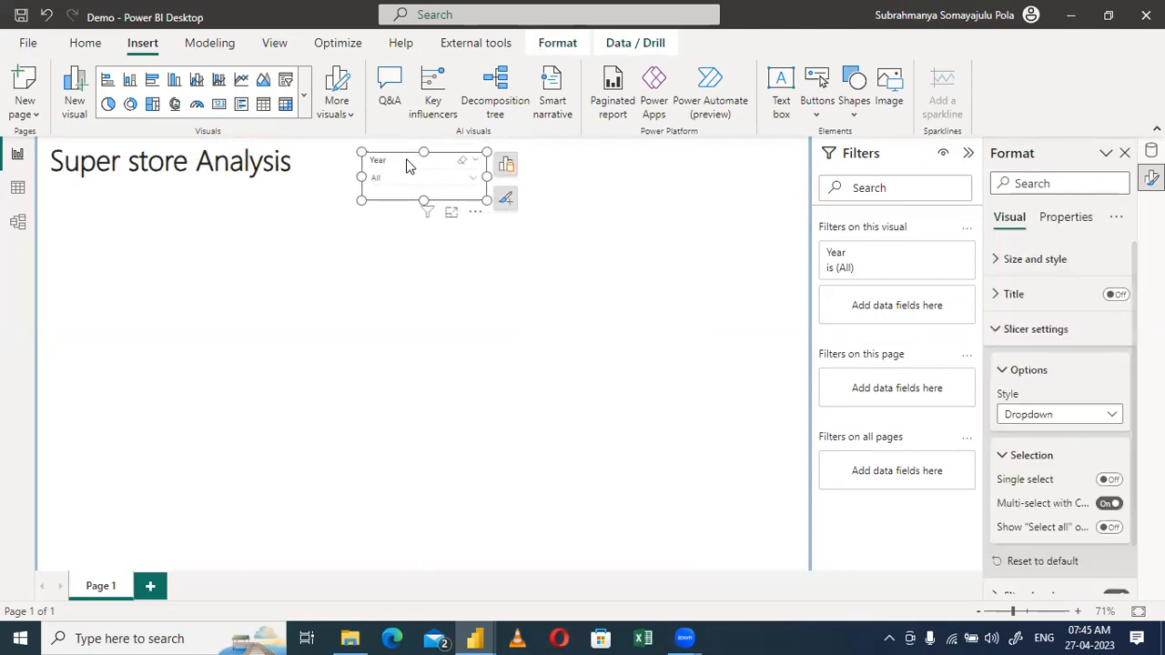
left_click_drag(407, 164, 537, 165)
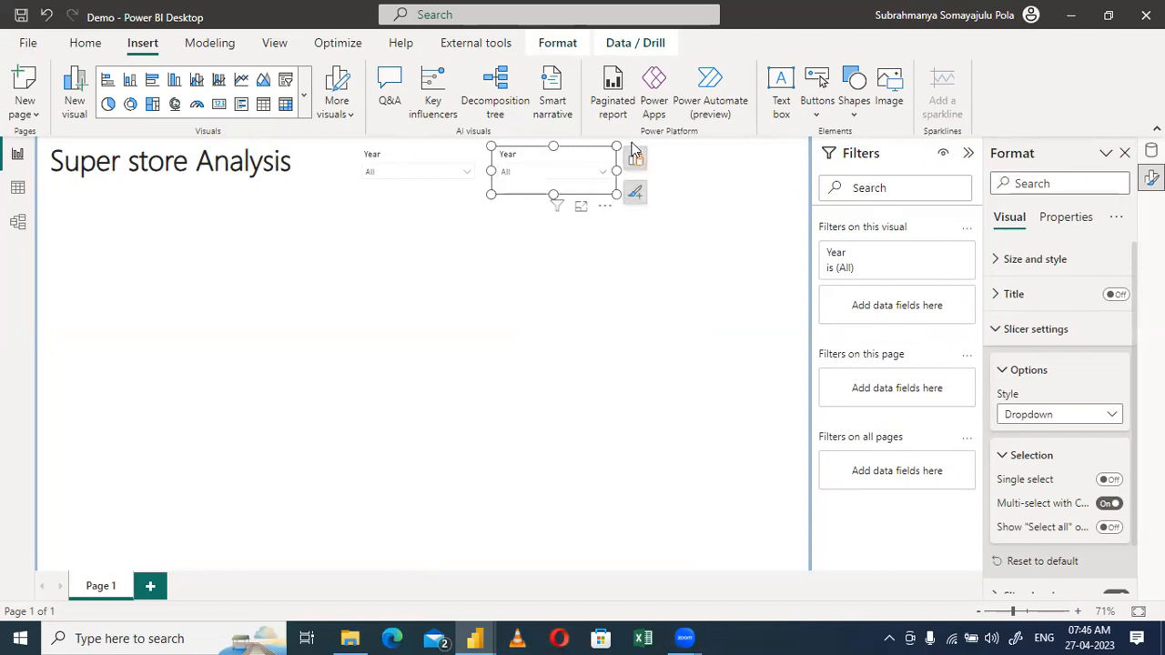
Replace the Year field in the duplicated slicer with Month Name from the Calendar table
left_click(635, 159)
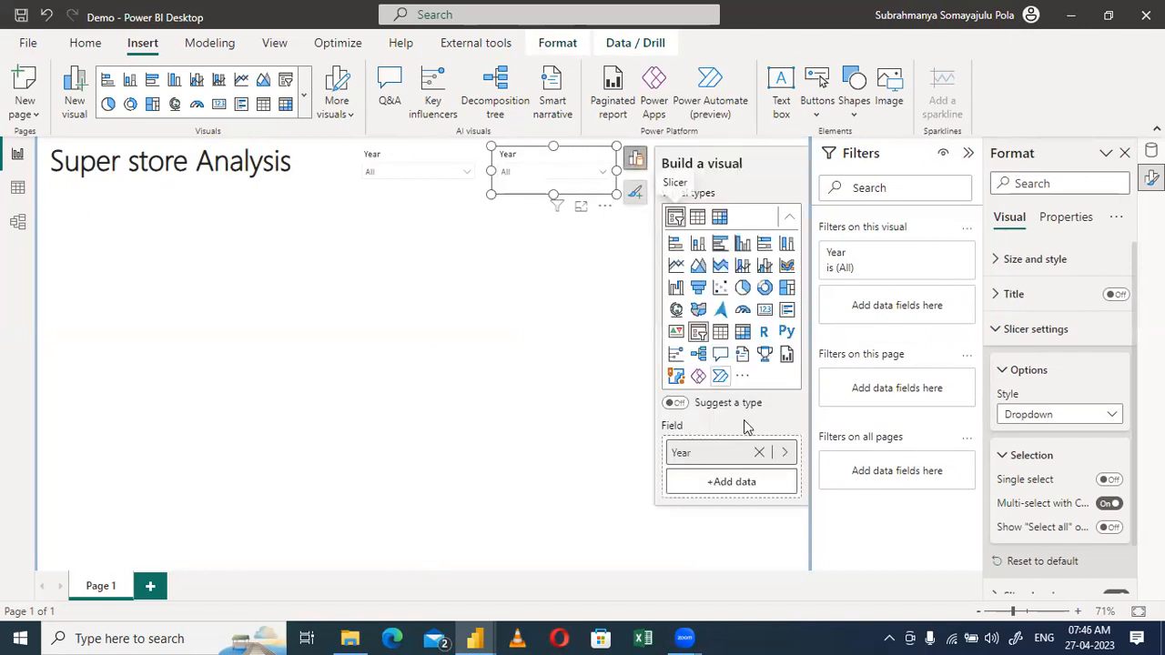
left_click(761, 453)
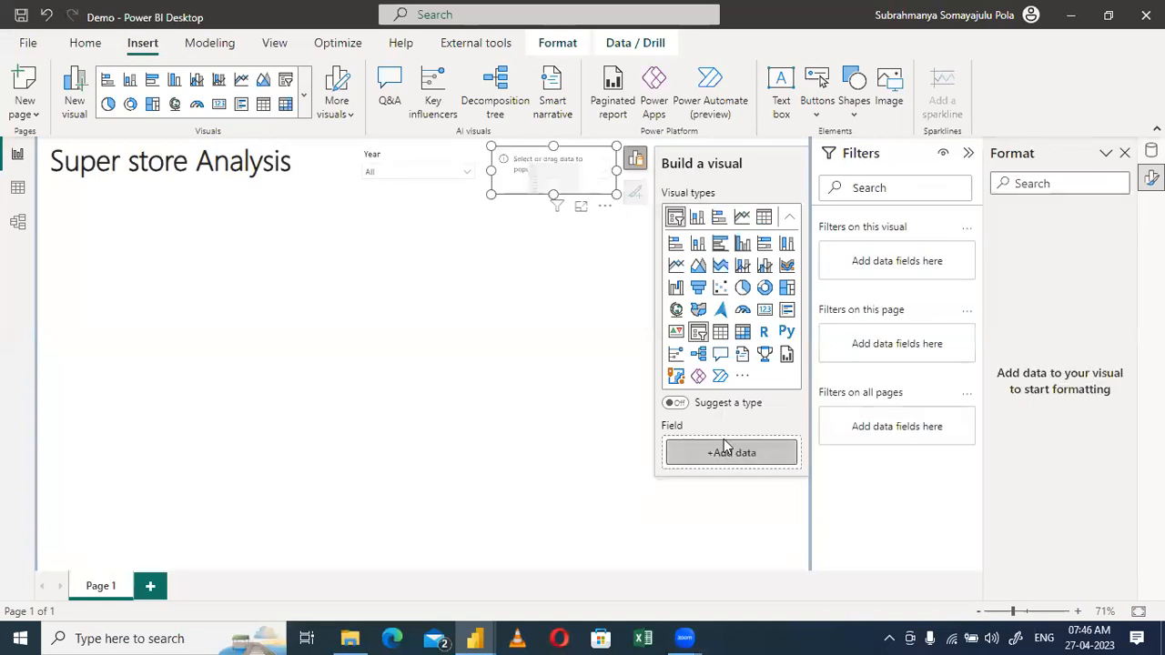
left_click(733, 453)
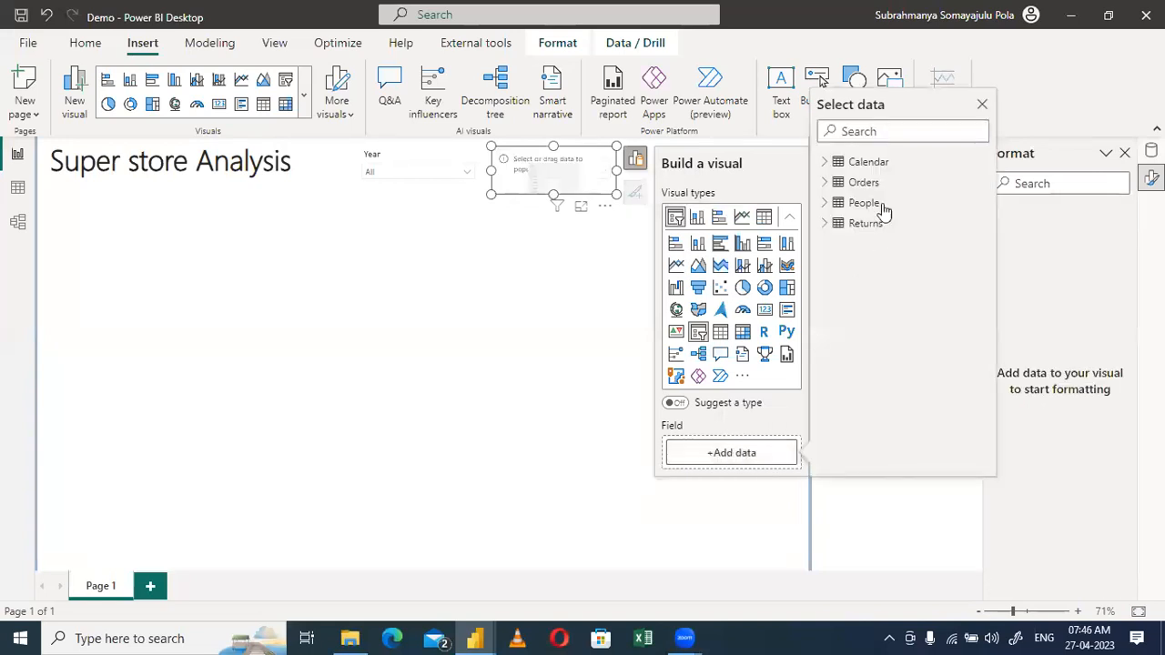
left_click(826, 164)
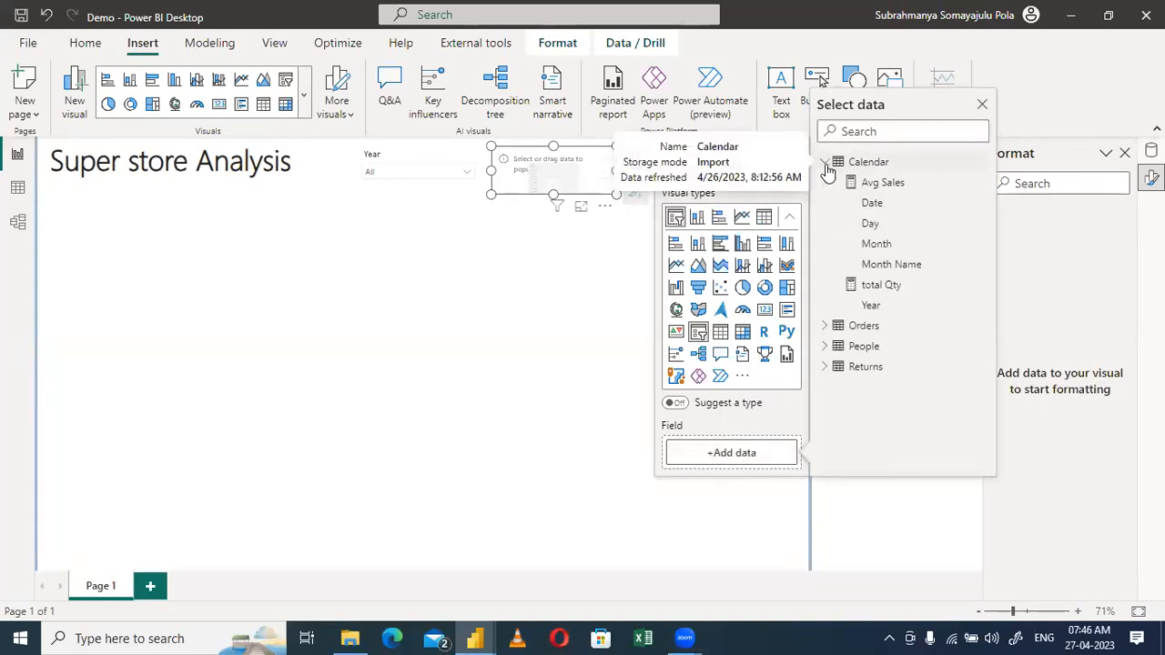
left_click(876, 264)
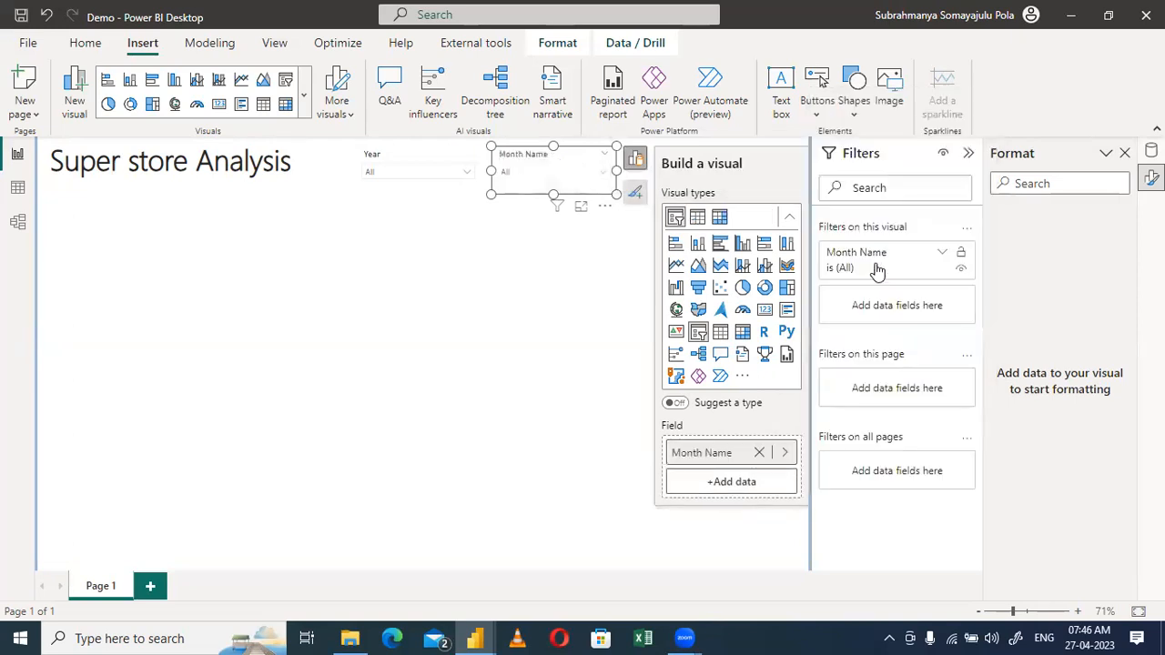
left_click(497, 265)
Duplicate the Month Name slicer and place the copy beside it in the same row
left_click(545, 151)
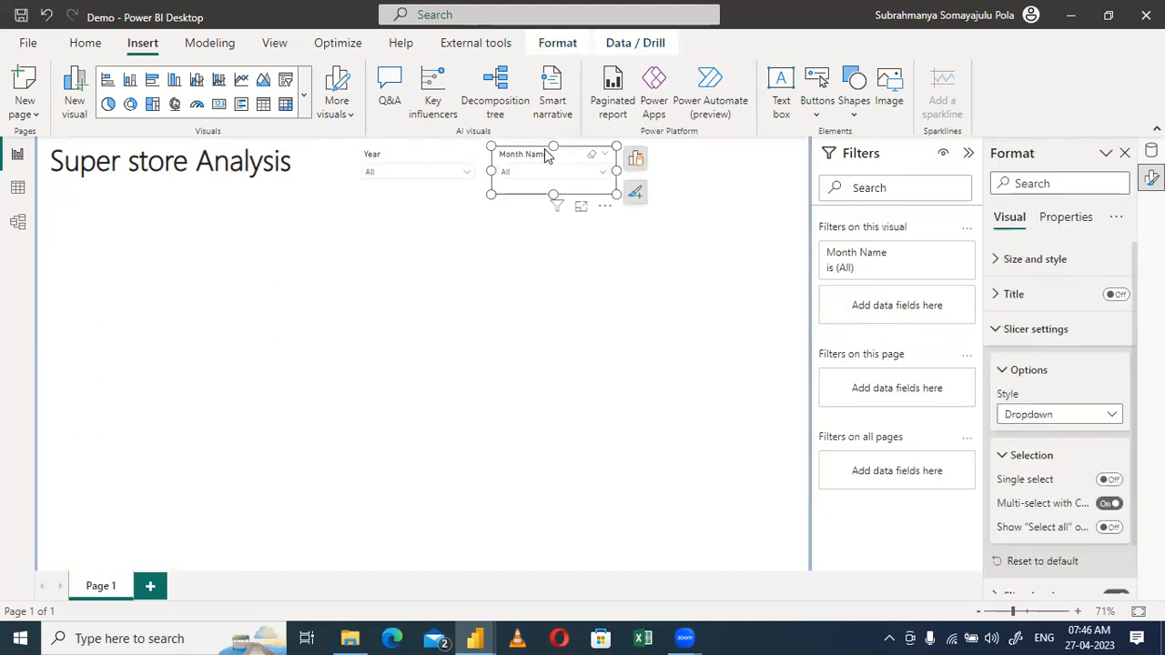
key("ctrl+c")
key("ctrl+v")
left_click_drag(545, 156, 679, 164)
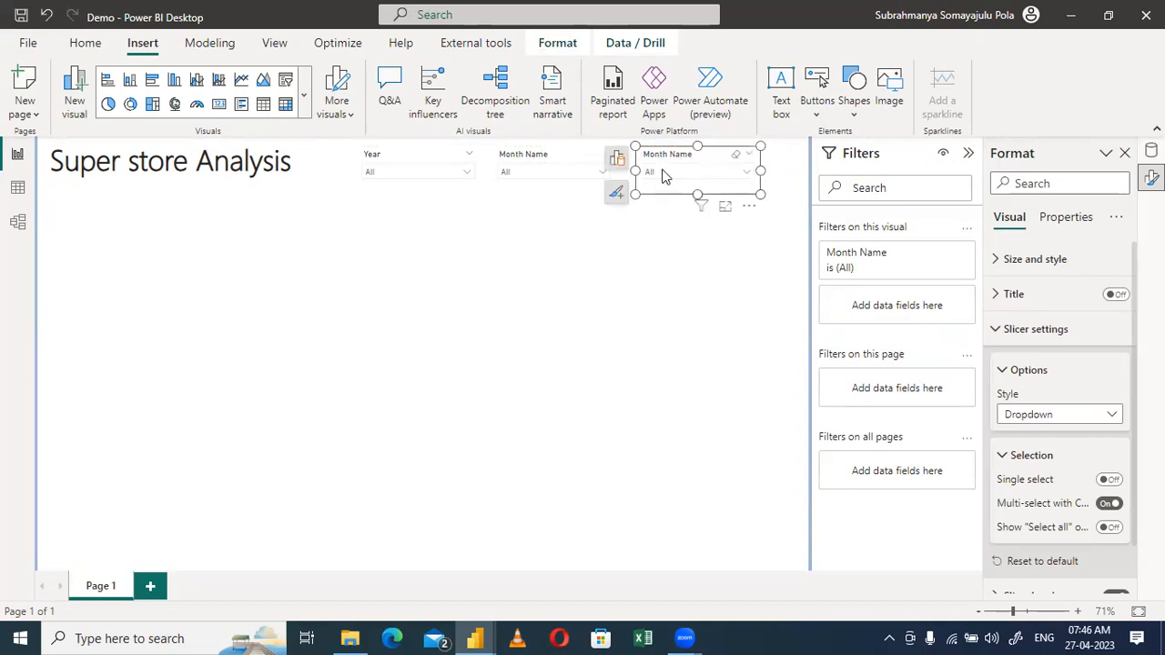
Replace the Month Name field in the third slicer with Category from the Orders table
left_click(617, 162)
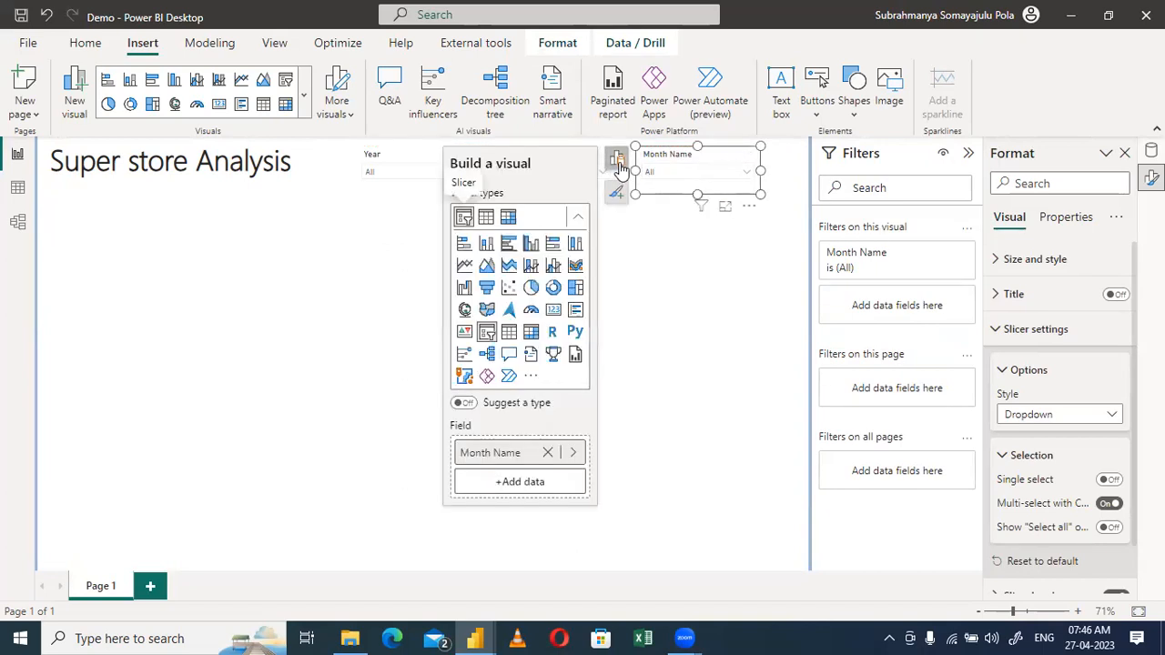
left_click(549, 453)
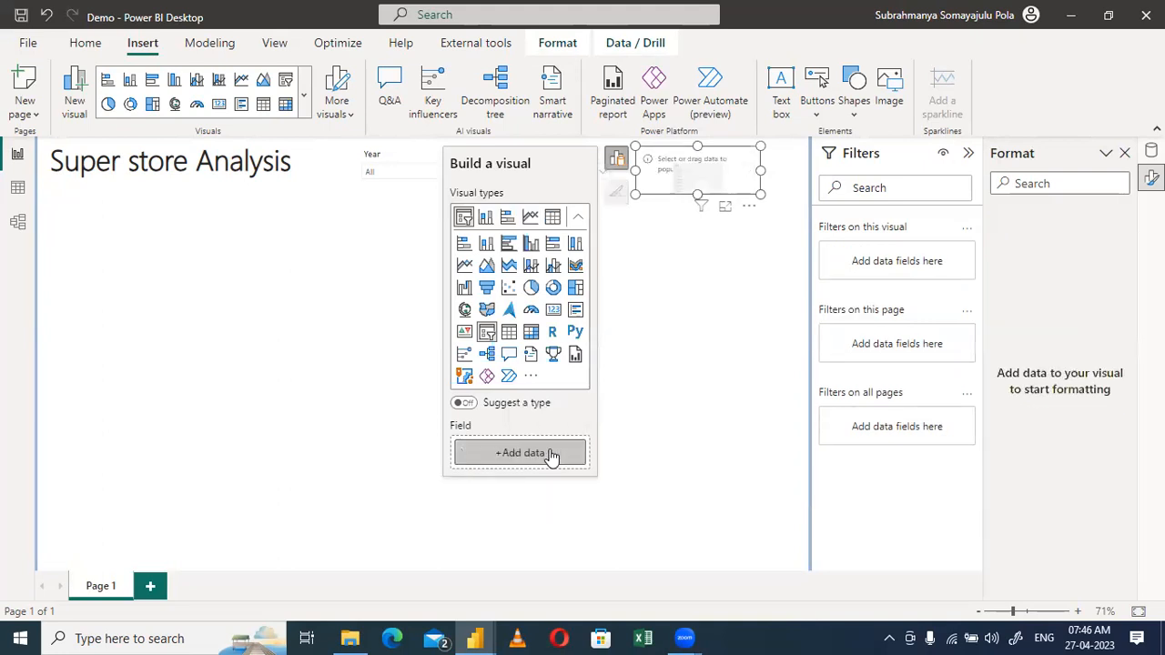
left_click(673, 382)
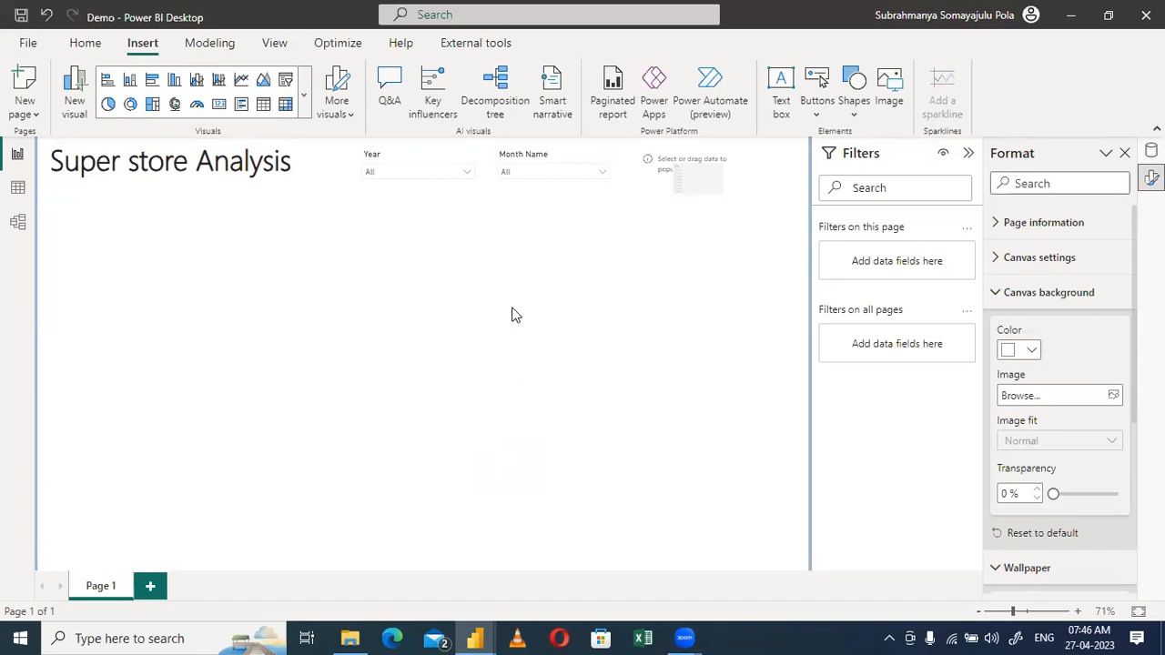
left_click(663, 158)
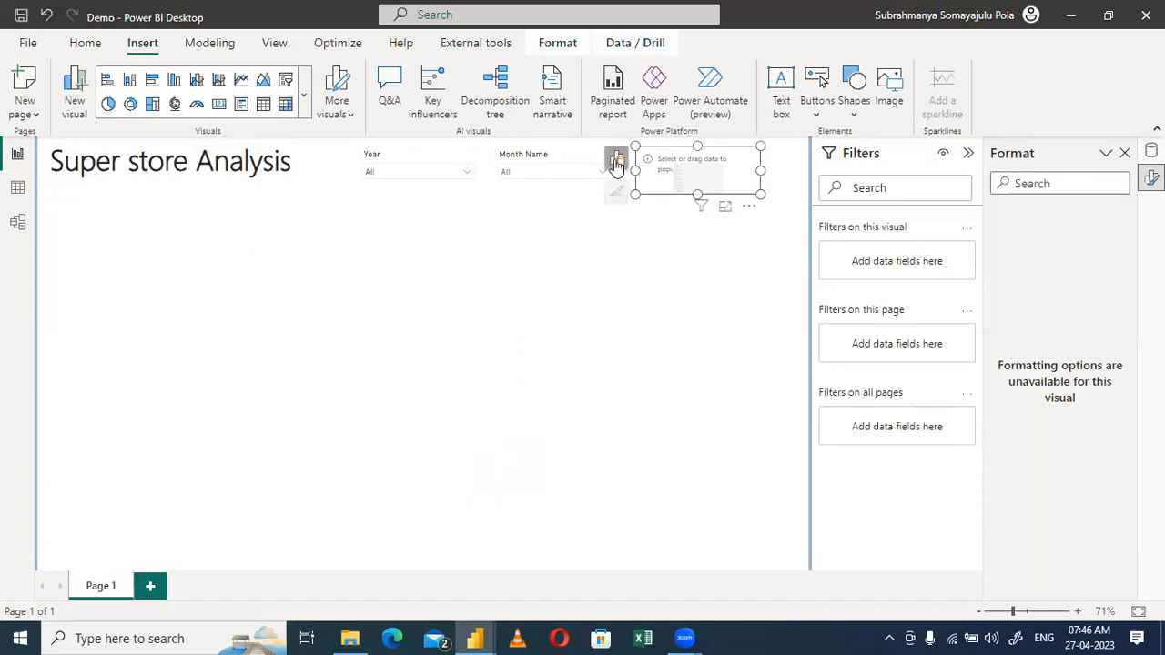
left_click(617, 159)
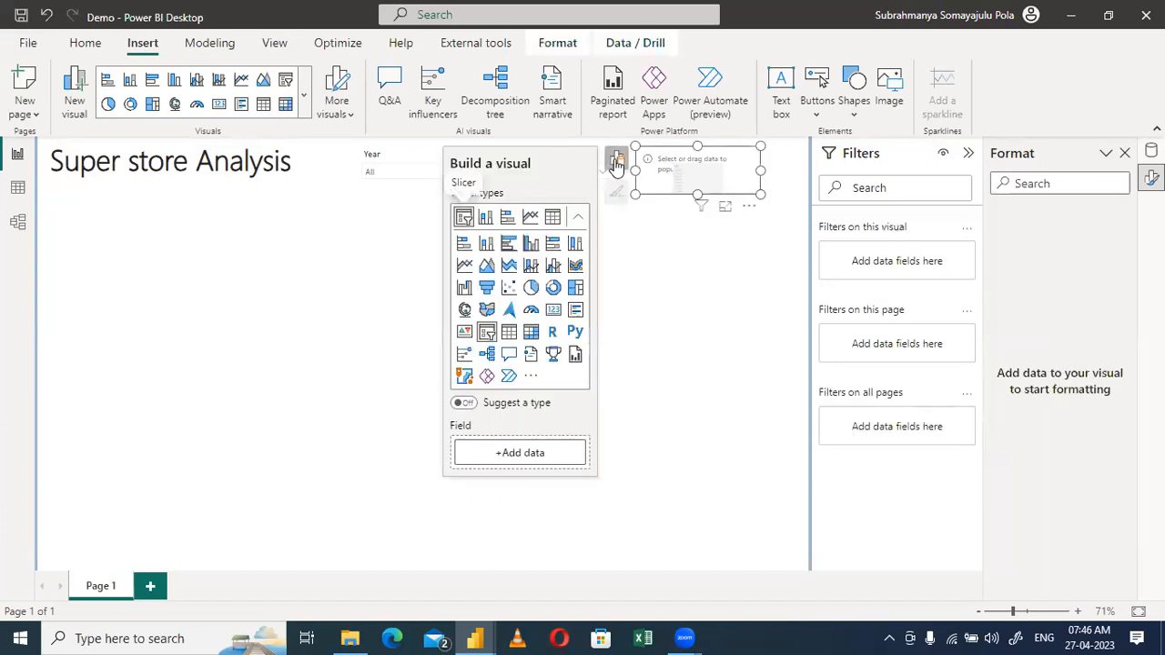
left_click(525, 455)
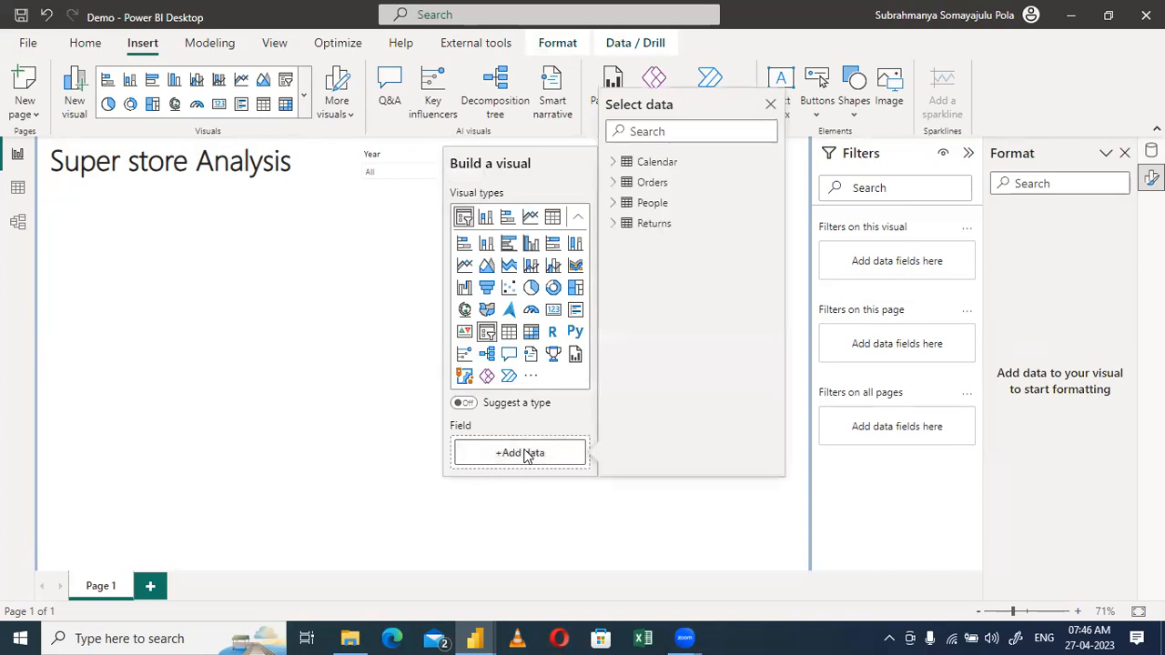
left_click(611, 183)
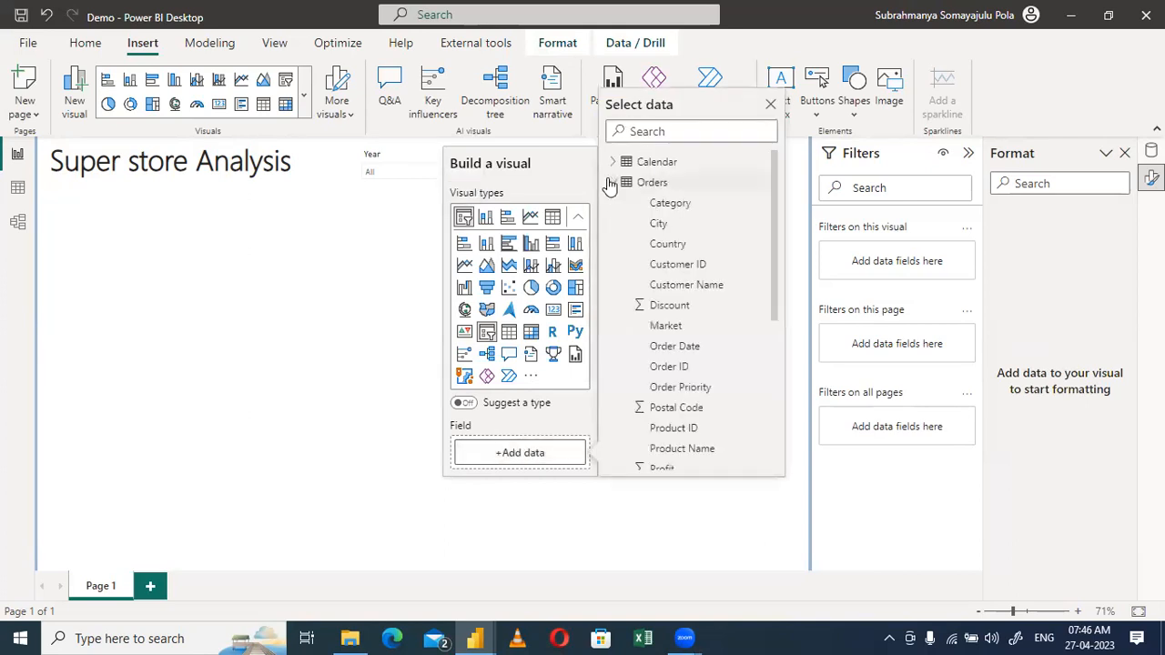
left_click(663, 205)
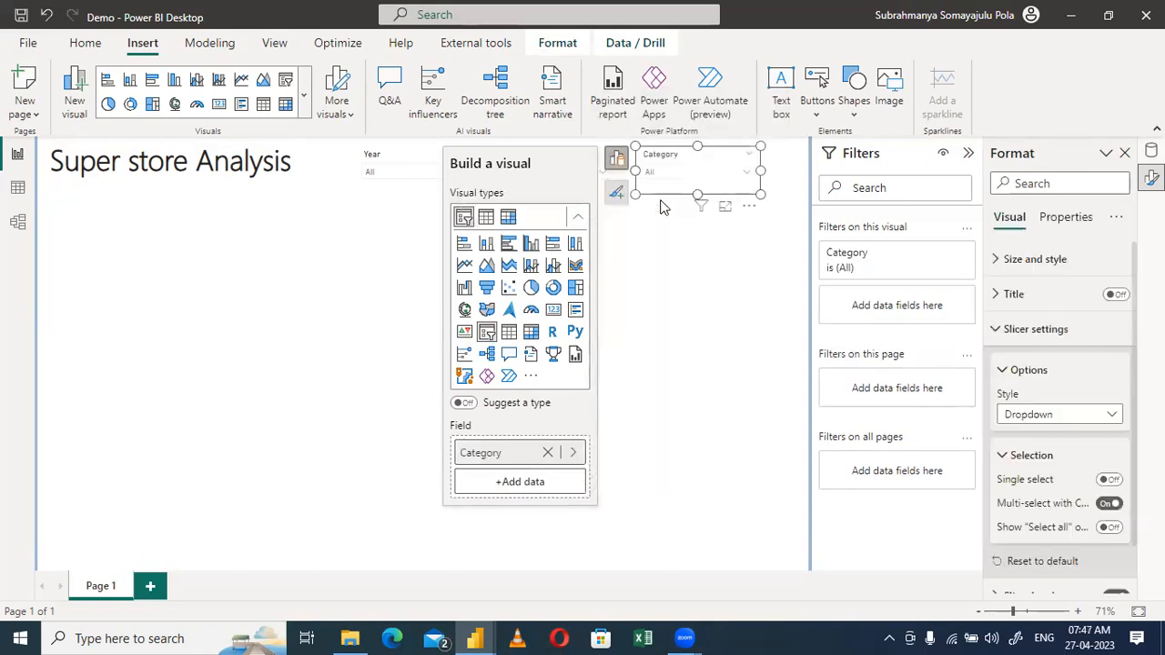
left_click(731, 353)
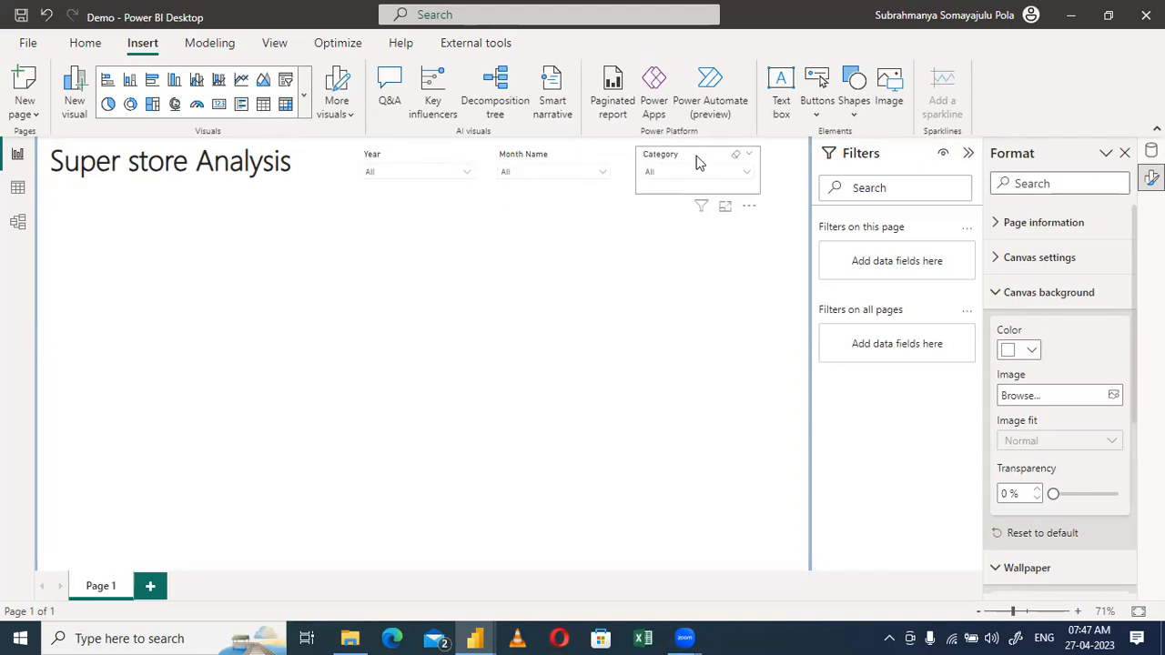
Move the Category slicer close to the page's right edge and distribute the Year, Month Name and Category slicers horizontally
left_click_drag(699, 162, 733, 162)
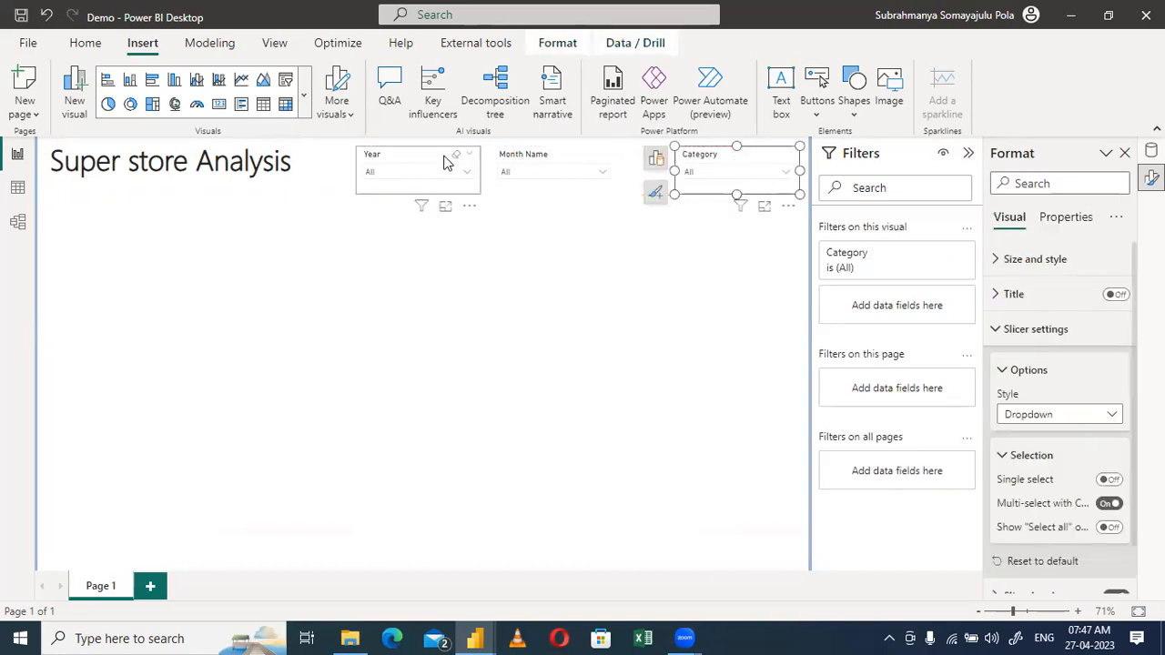
left_click(410, 165)
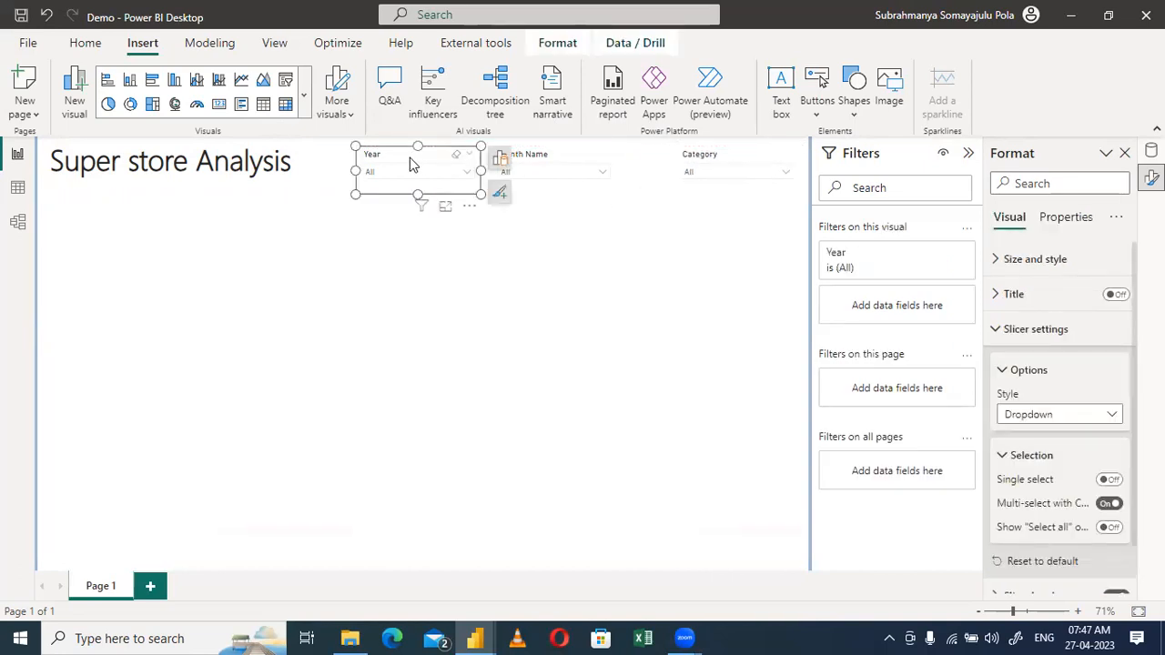
left_click(542, 157, "ctrl")
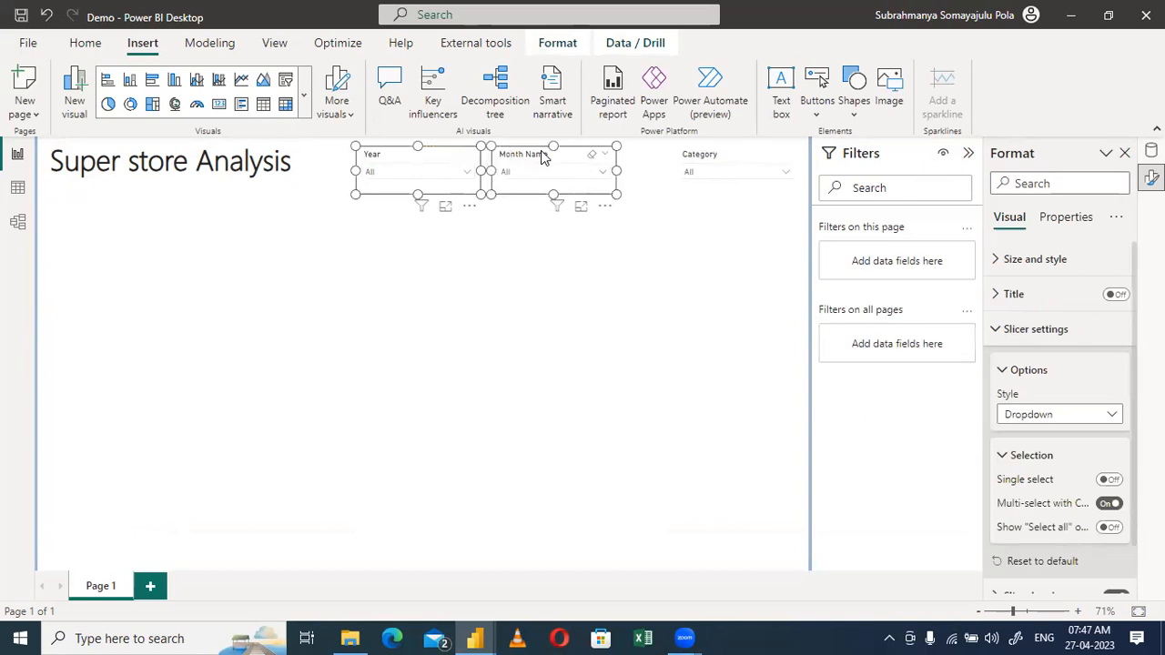
left_click(696, 158, "ctrl")
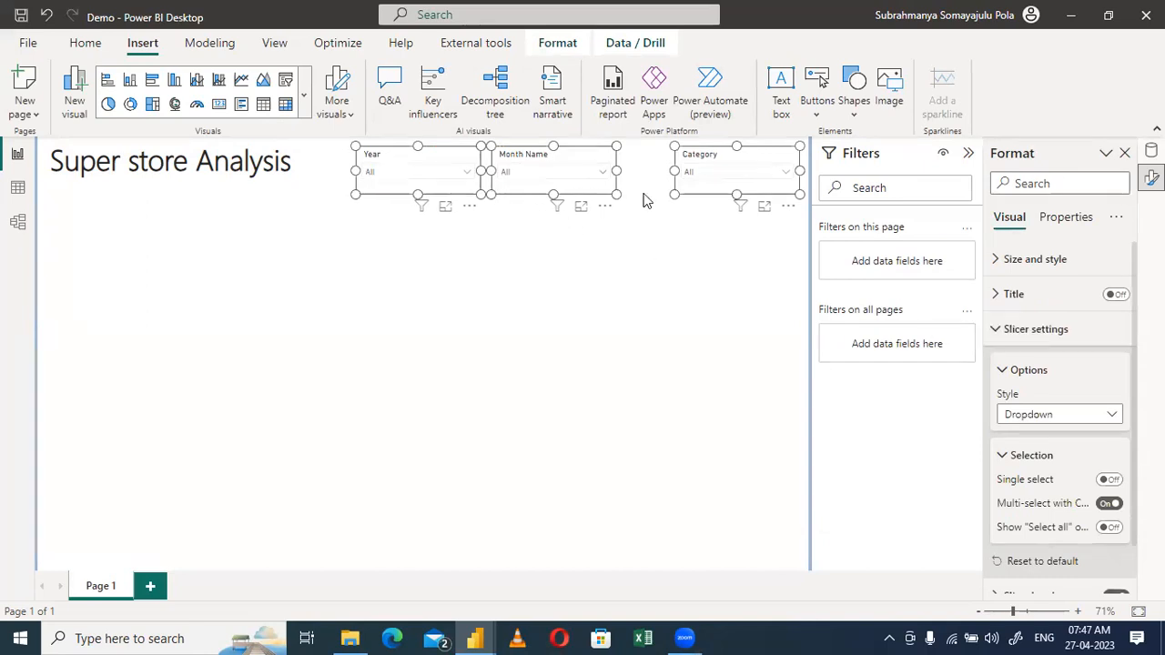
left_click(555, 44)
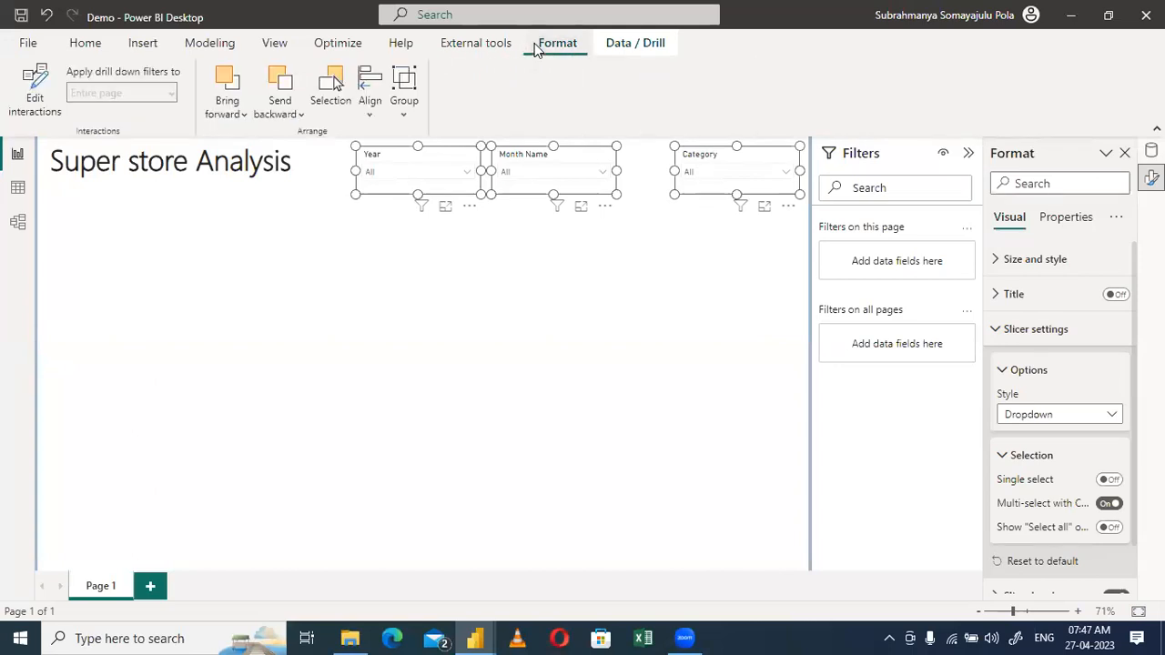
left_click(378, 117)
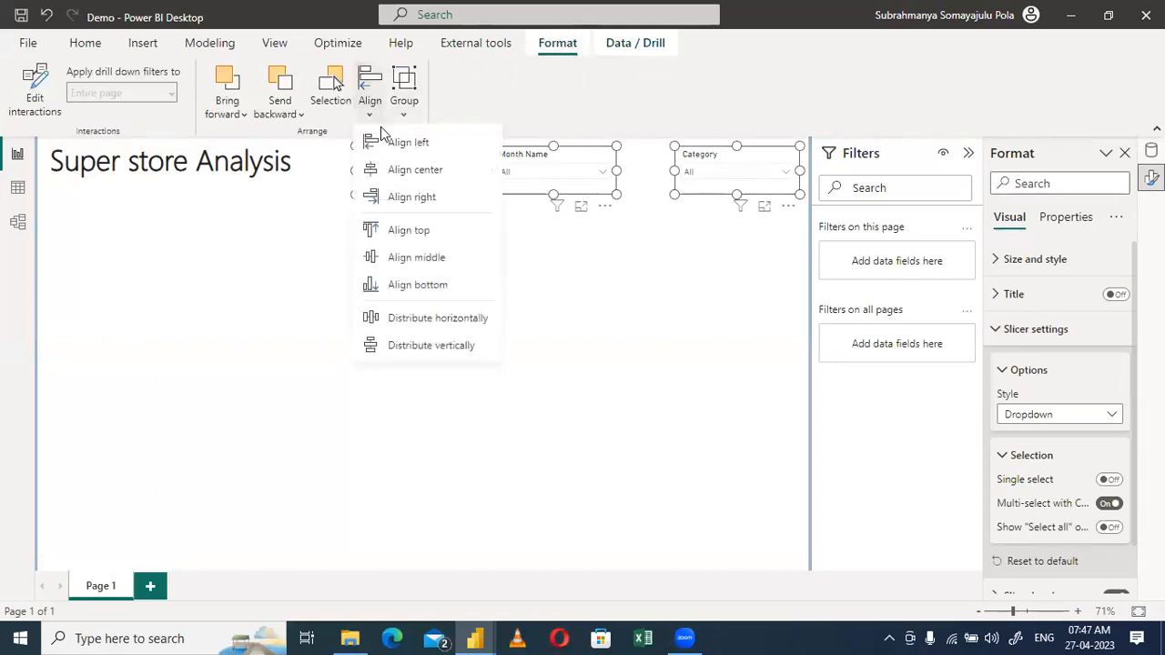
left_click(405, 319)
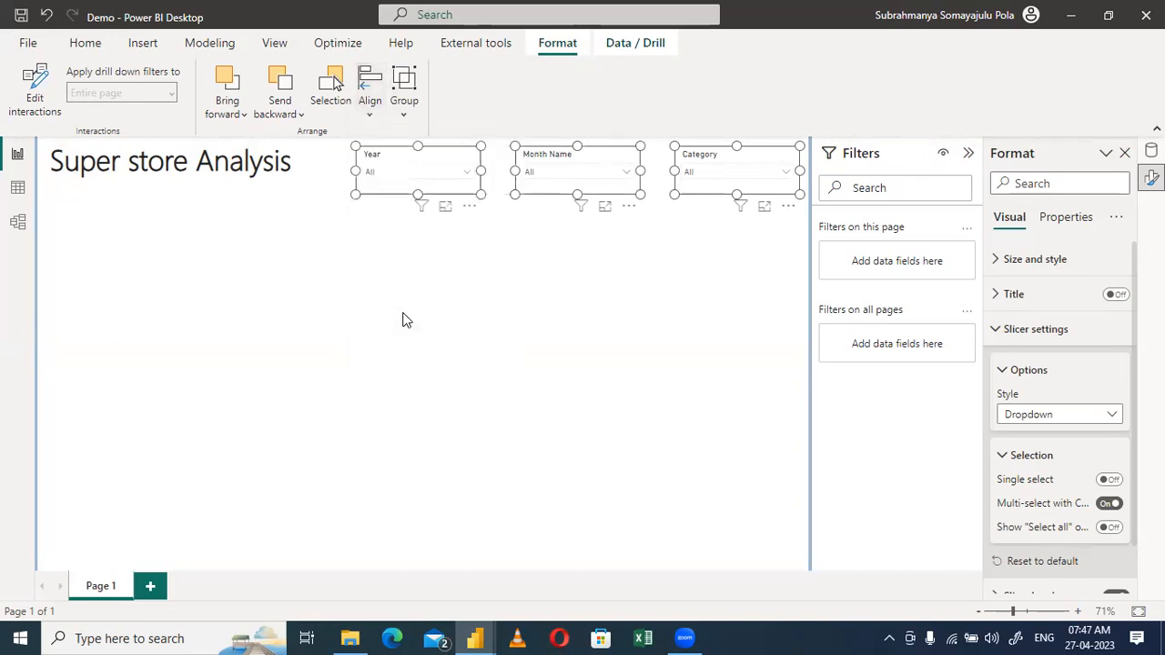
left_click(434, 402)
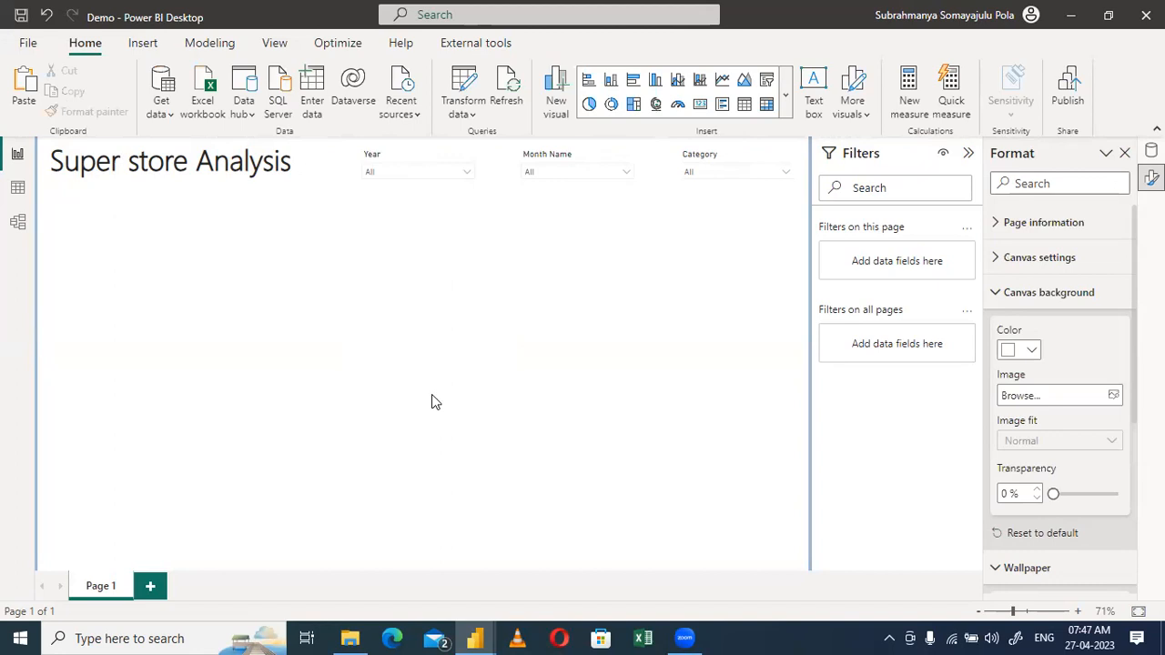
Insert a Card visual, move it directly below the title and shrink it to a small box
left_click(1001, 300)
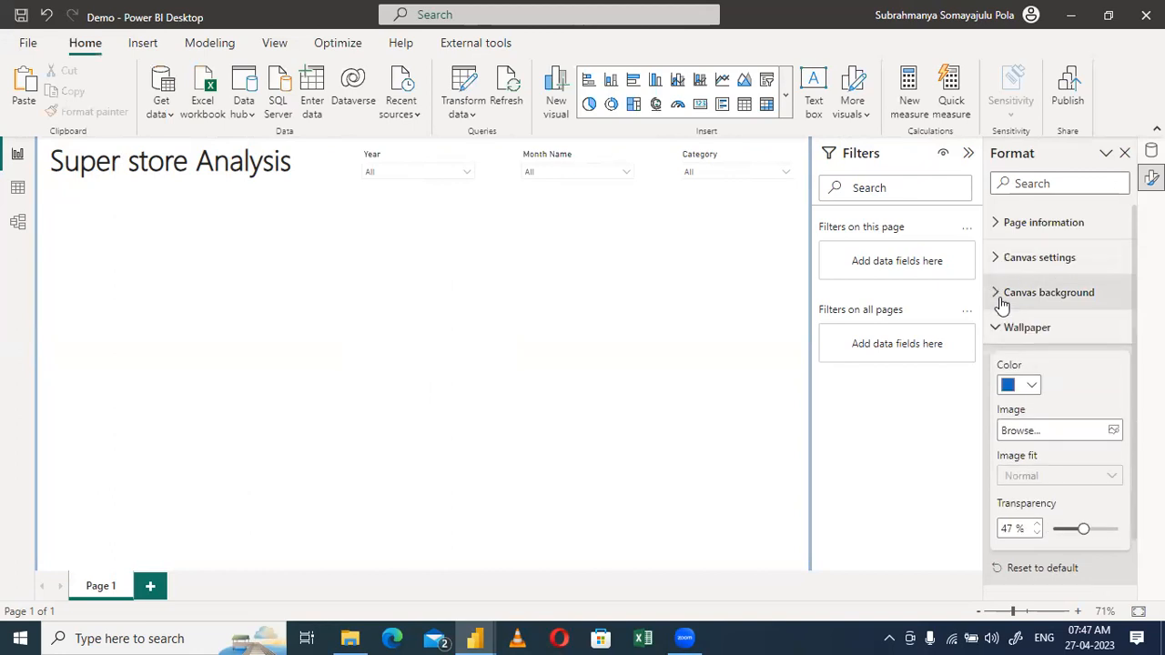
left_click(700, 106)
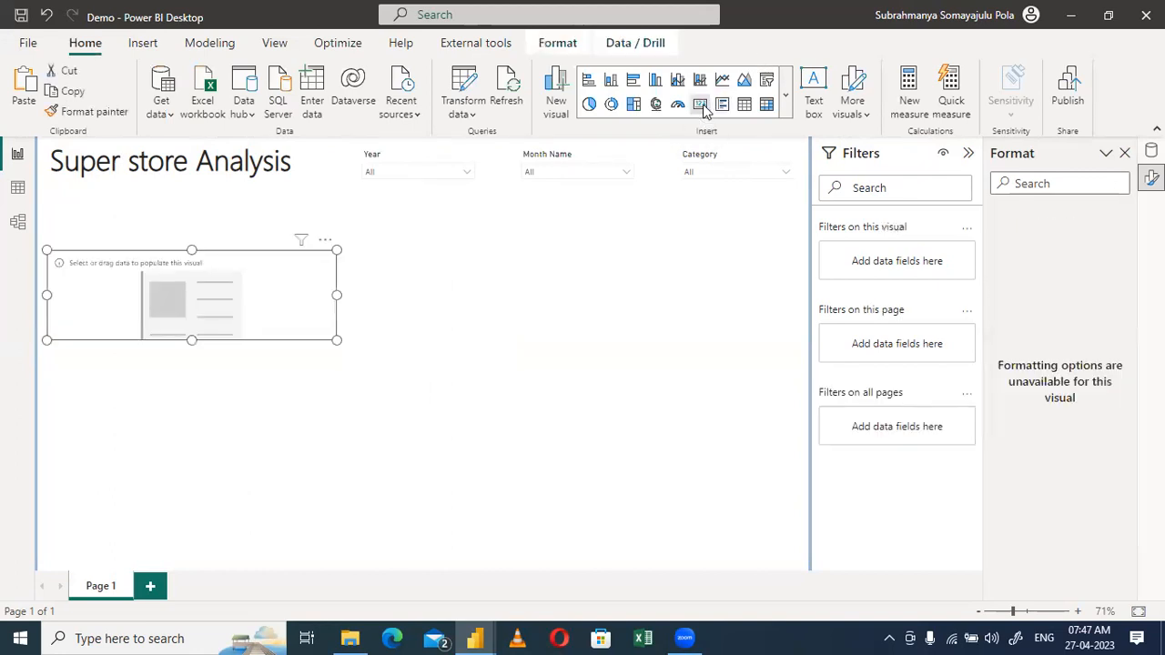
left_click_drag(125, 278, 119, 235)
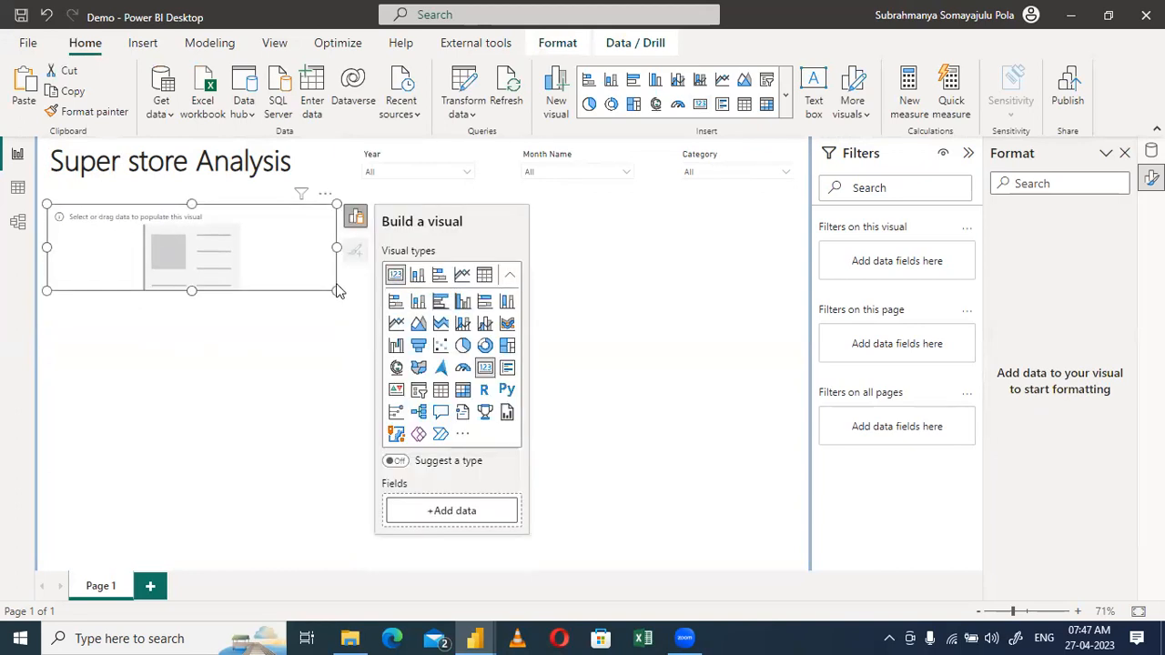
left_click_drag(335, 291, 230, 260)
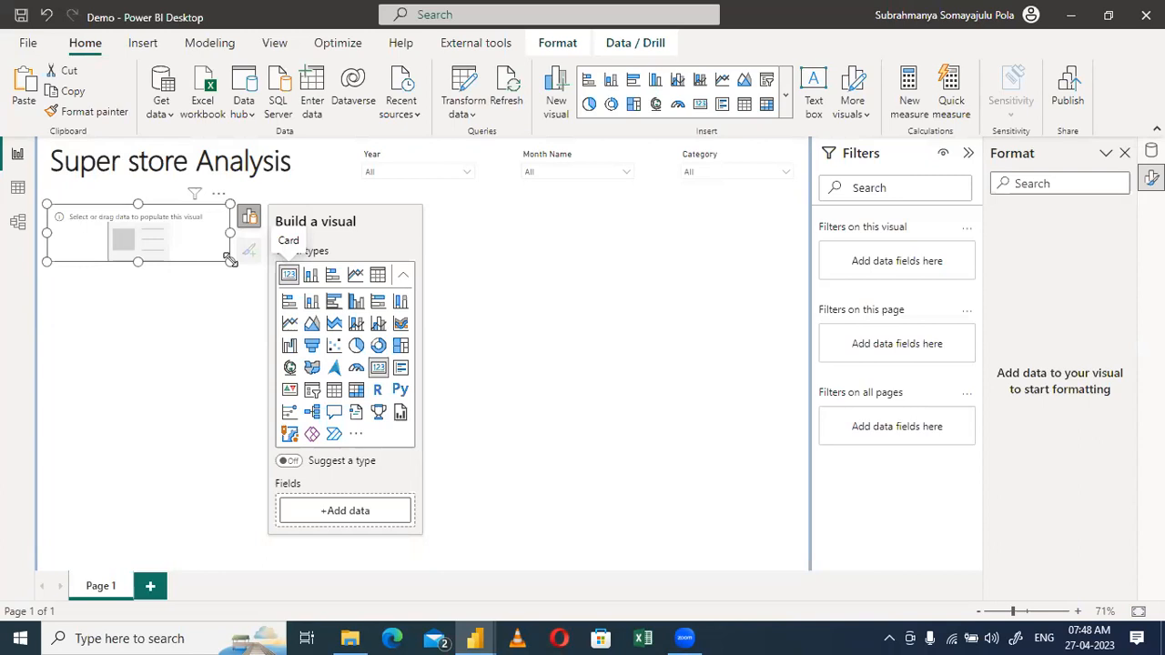
Find the Paint app on the computer and open it with a blank canvas
left_click(144, 635)
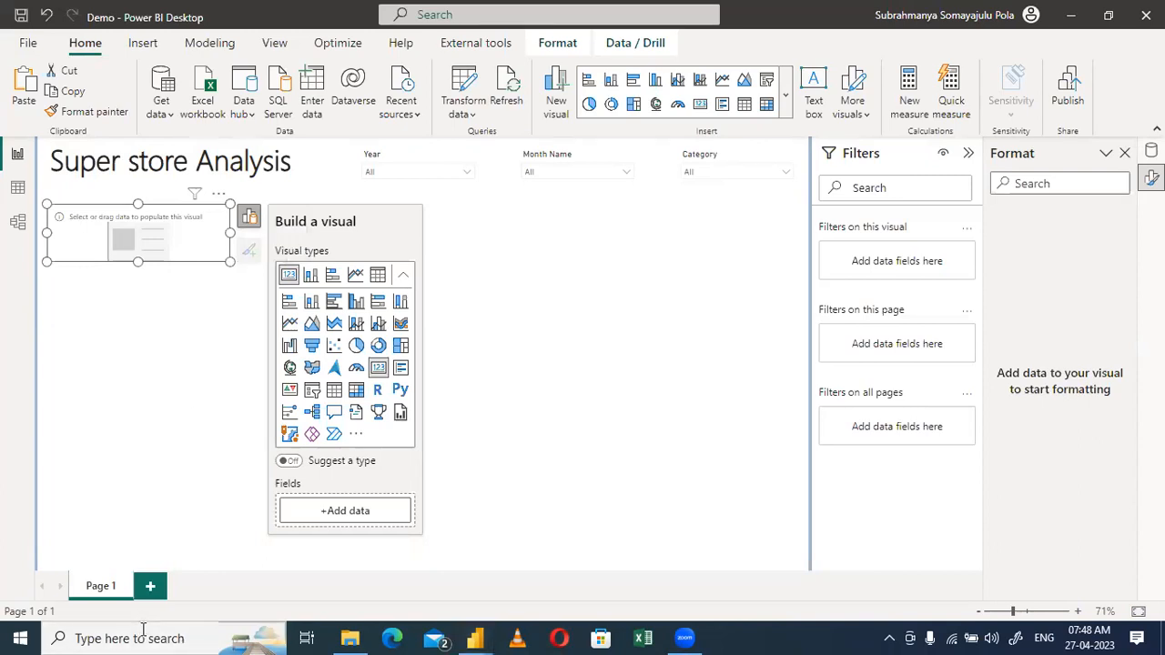
type("pa")
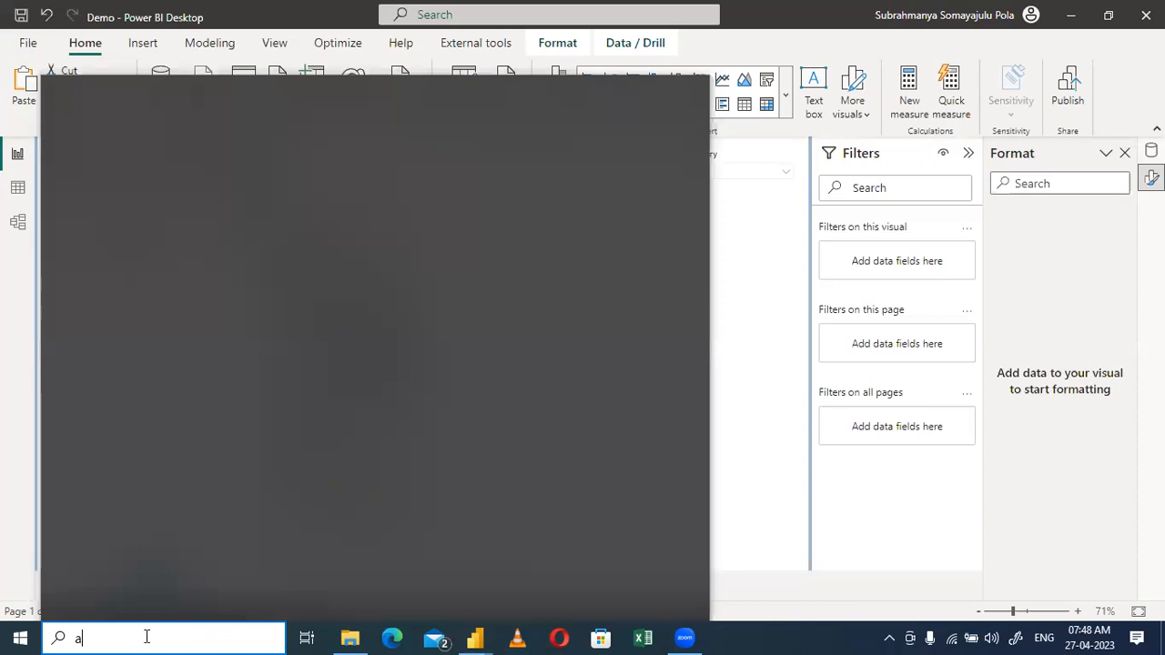
type("i")
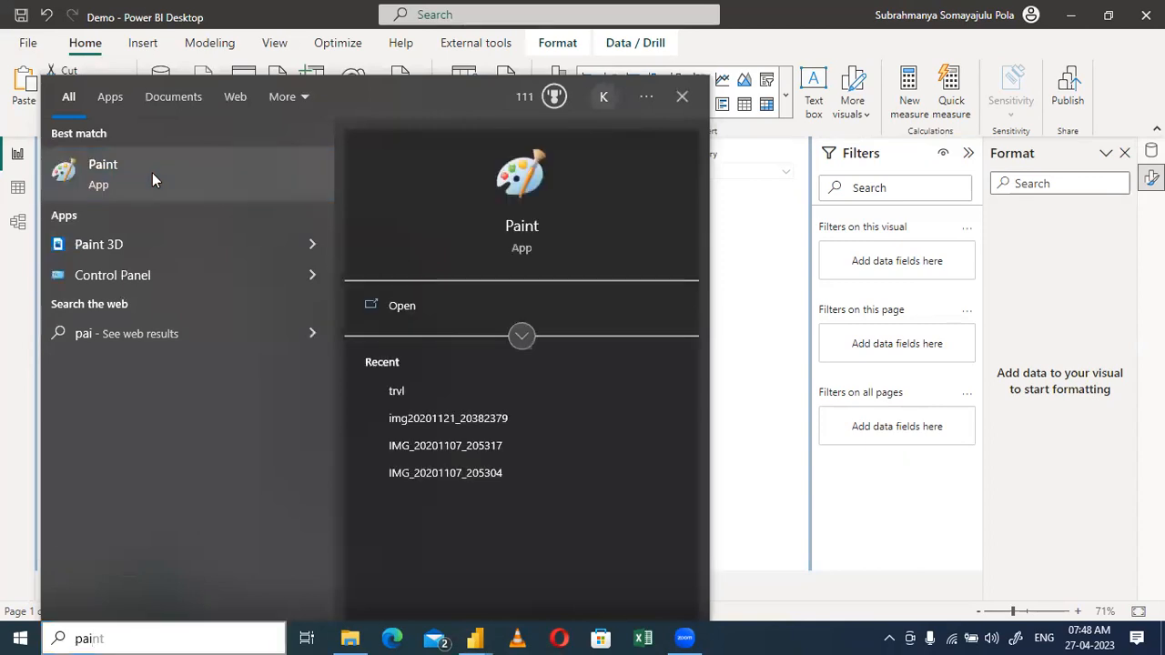
left_click(152, 177)
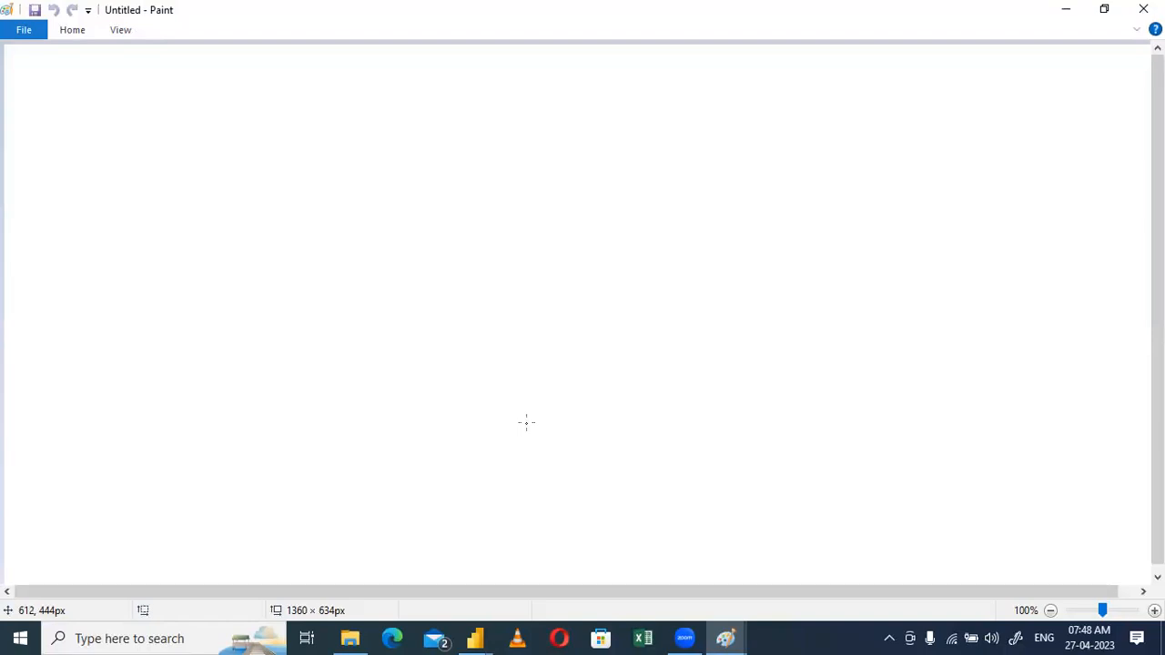
Switch to Power BI, show the data fields and look through the Orders table's columns
key("alt+Tab")
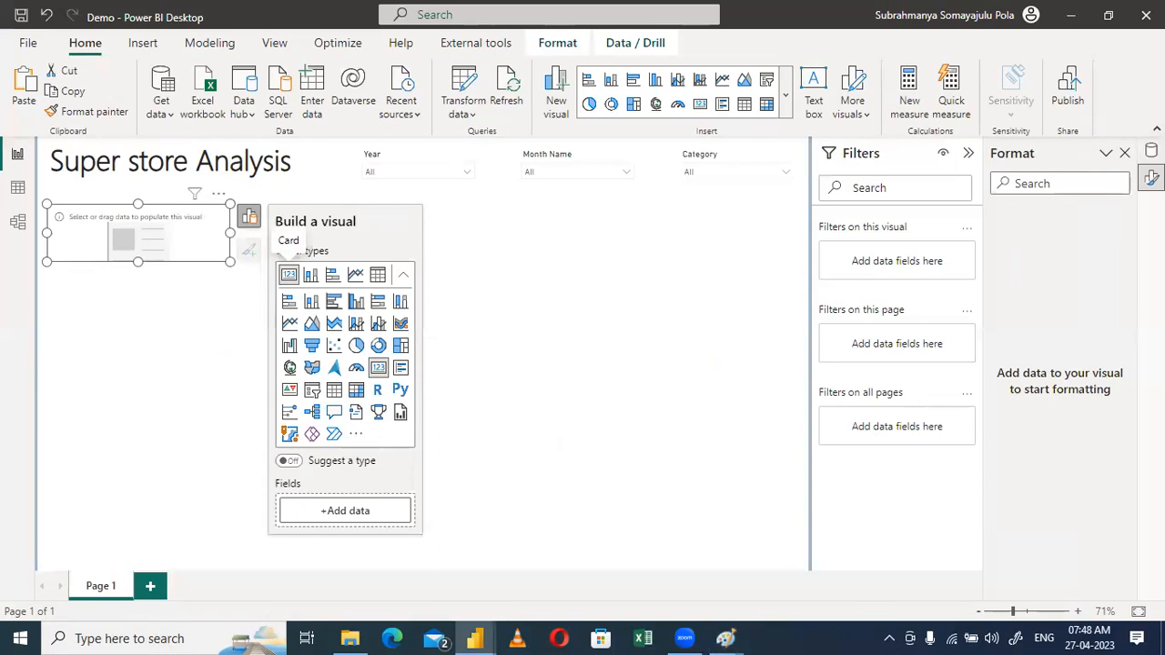
left_click(1152, 151)
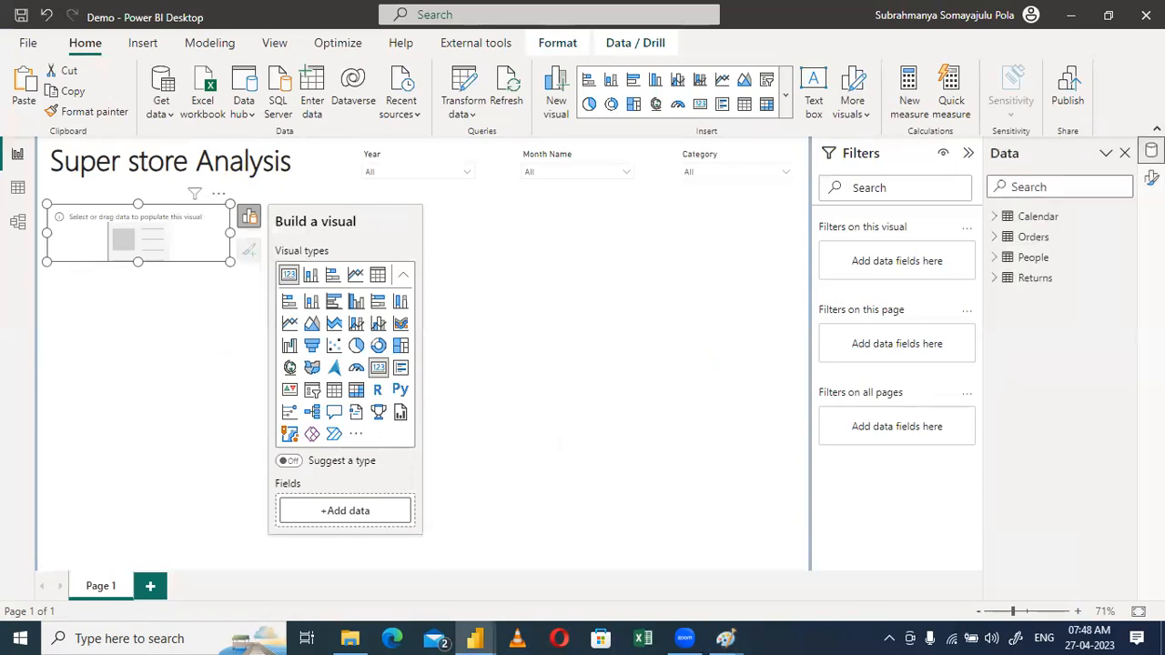
left_click(994, 236)
scroll(1033, 494, "down", 3)
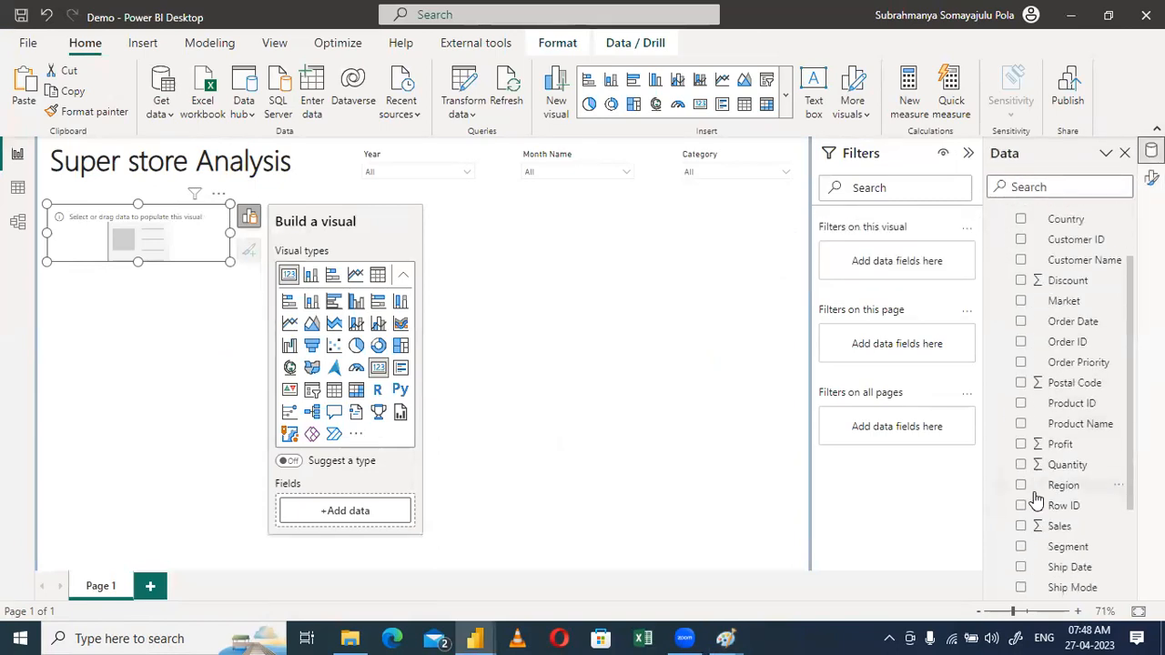
scroll(1035, 498, "down", 2)
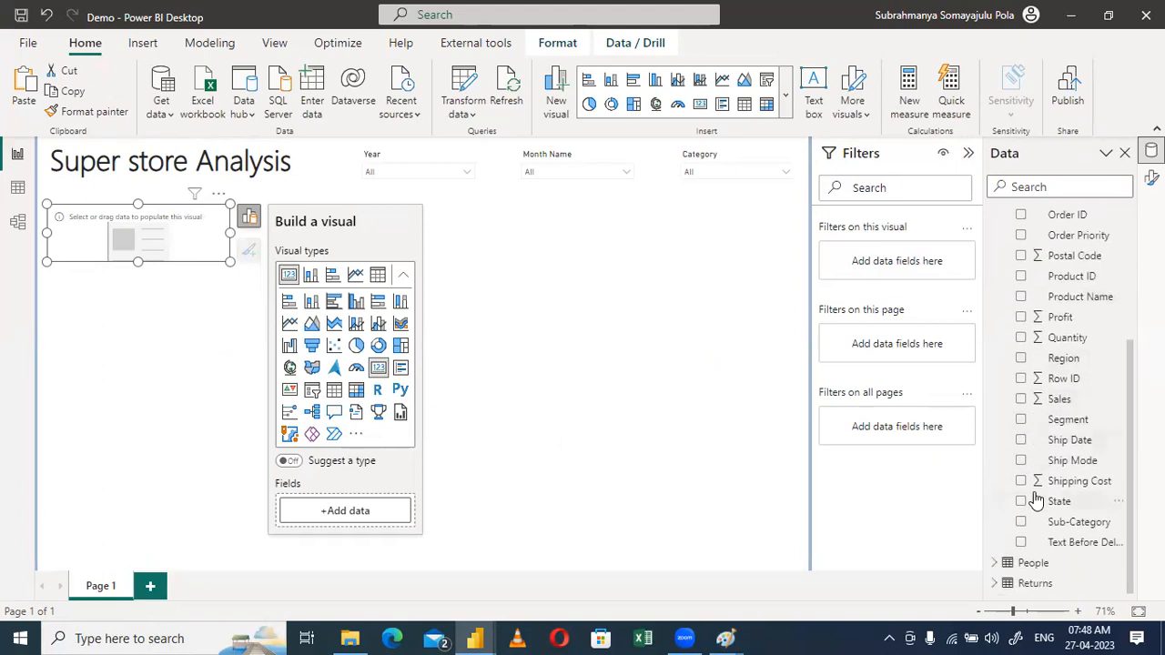
Switch to Paint and handwrite the first list item, "1) Total Current Sales", near the upper edge of the canvas
key("alt+Tab")
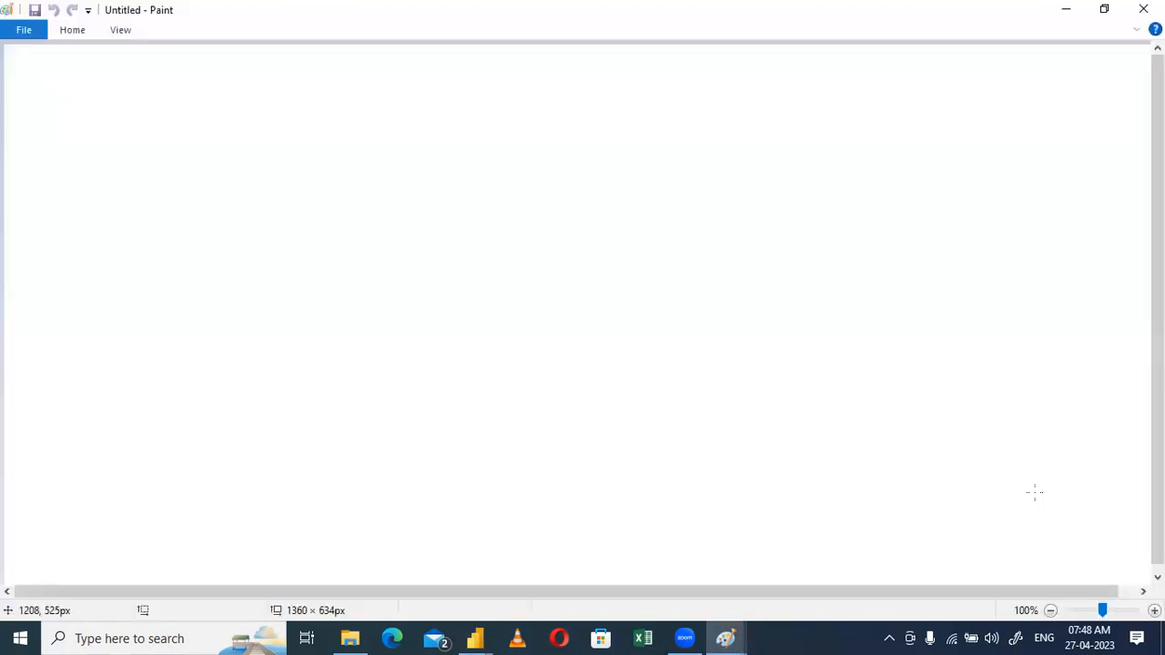
left_click_drag(38, 120, 41, 144)
left_click_drag(98, 117, 98, 134)
left_click_drag(82, 118, 113, 124)
mouse_move(132, 105)
left_mouse_down()
mouse_move(136, 129)
mouse_move(148, 115)
left_mouse_up()
left_click_drag(162, 117, 176, 127)
mouse_move(238, 107)
left_mouse_down()
mouse_move(253, 121)
mouse_move(326, 113)
left_mouse_up()
left_click_drag(360, 100, 382, 119)
left_click_drag(377, 111, 401, 119)
left_click_drag(406, 109, 419, 129)
Handwrite "2) Previous year Sales" and "3) Growth %" as the next two lines of the list
mouse_move(41, 184)
left_mouse_down()
mouse_move(35, 197)
mouse_move(47, 198)
left_mouse_up()
mouse_move(40, 175)
left_mouse_down()
mouse_move(42, 206)
mouse_move(170, 178)
mouse_move(197, 187)
mouse_move(228, 178)
mouse_move(229, 191)
left_mouse_up()
mouse_move(269, 173)
left_mouse_down()
mouse_move(395, 162)
mouse_move(408, 180)
left_mouse_up()
left_click_drag(410, 171, 433, 178)
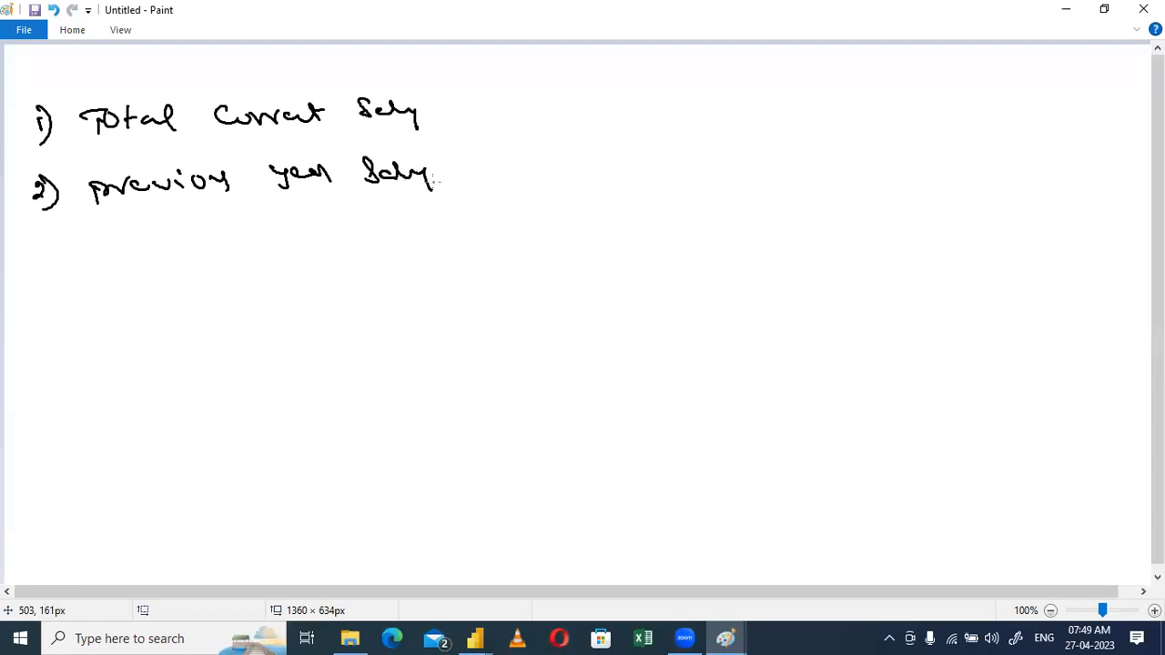
mouse_move(30, 258)
left_mouse_down()
mouse_move(41, 259)
mouse_move(31, 277)
left_mouse_up()
left_click_drag(43, 242, 34, 284)
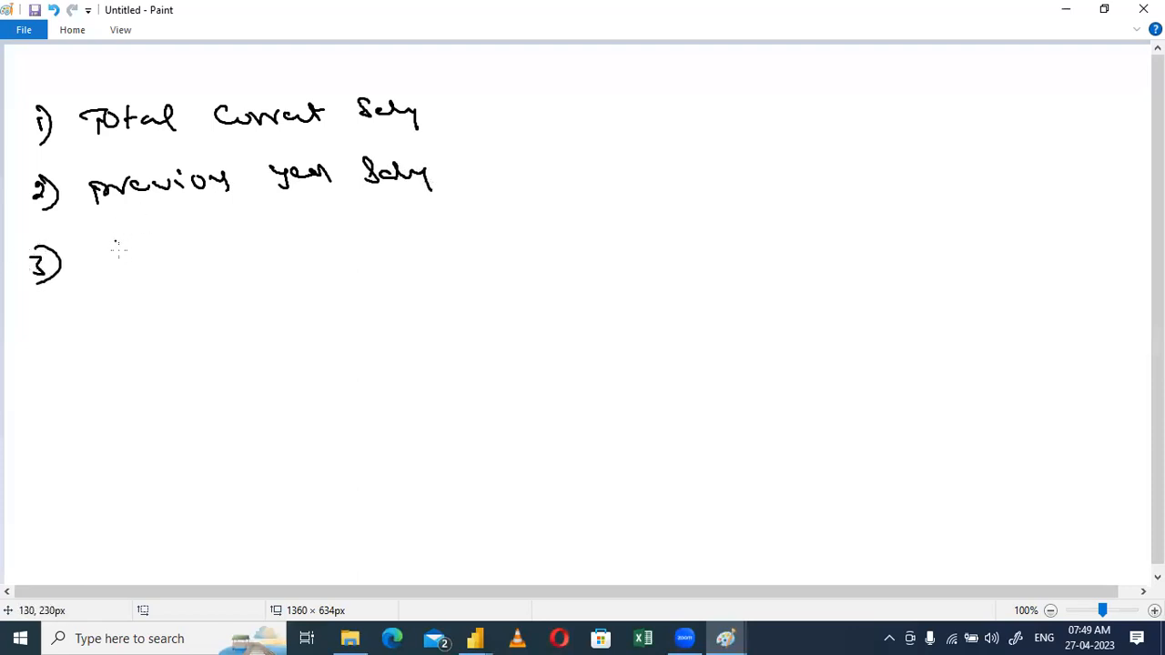
mouse_move(139, 242)
left_mouse_down()
mouse_move(133, 259)
mouse_move(264, 244)
left_mouse_up()
mouse_move(267, 233)
left_mouse_down()
mouse_move(273, 257)
mouse_move(293, 252)
left_mouse_up()
Handwrite "4) Total Qty" below the Growth % item
left_click_drag(33, 315, 47, 339)
left_click_drag(51, 314, 53, 355)
mouse_move(109, 327)
left_mouse_down()
mouse_move(195, 315)
mouse_move(173, 313)
left_mouse_up()
mouse_move(266, 300)
left_mouse_down()
mouse_move(258, 315)
mouse_move(271, 300)
left_mouse_up()
left_click_drag(255, 310, 293, 313)
mouse_move(287, 297)
left_mouse_down()
mouse_move(319, 298)
mouse_move(316, 326)
left_mouse_up()
Handwrite "5) Total profit" as the last item and draw a long vertical line beside the whole list
left_click_drag(44, 384, 33, 406)
left_click_drag(53, 380, 56, 408)
mouse_move(125, 373)
left_mouse_down()
mouse_move(125, 393)
mouse_move(138, 375)
left_mouse_up()
left_click_drag(139, 377, 351, 355)
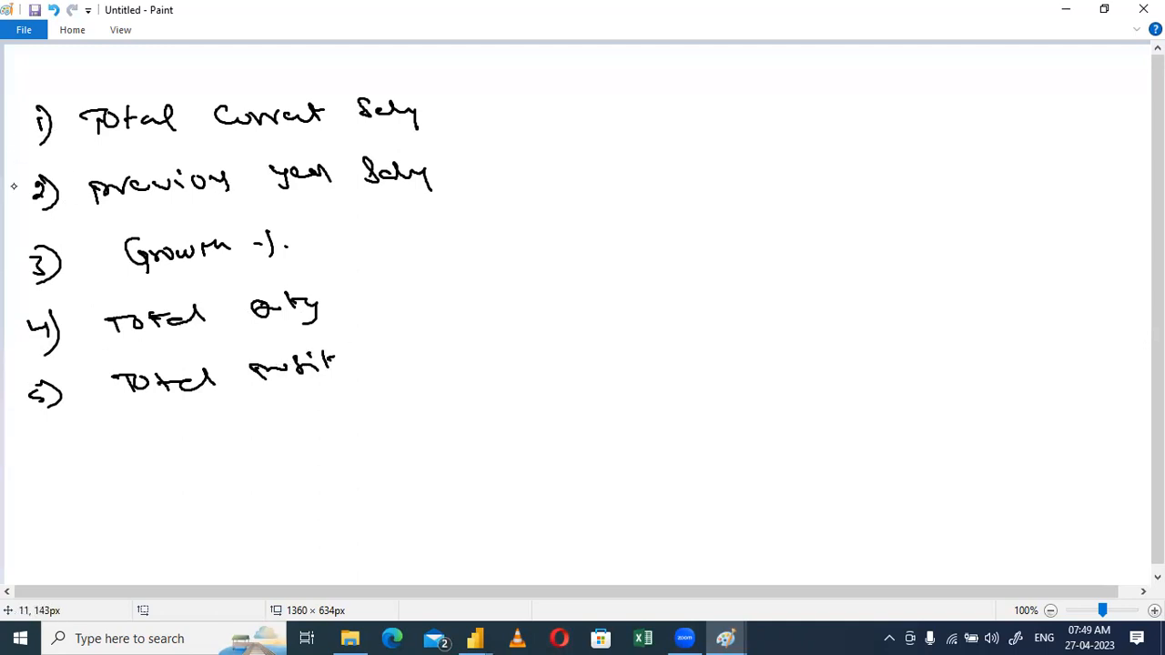
left_click(353, 395)
left_click_drag(484, 83, 481, 419)
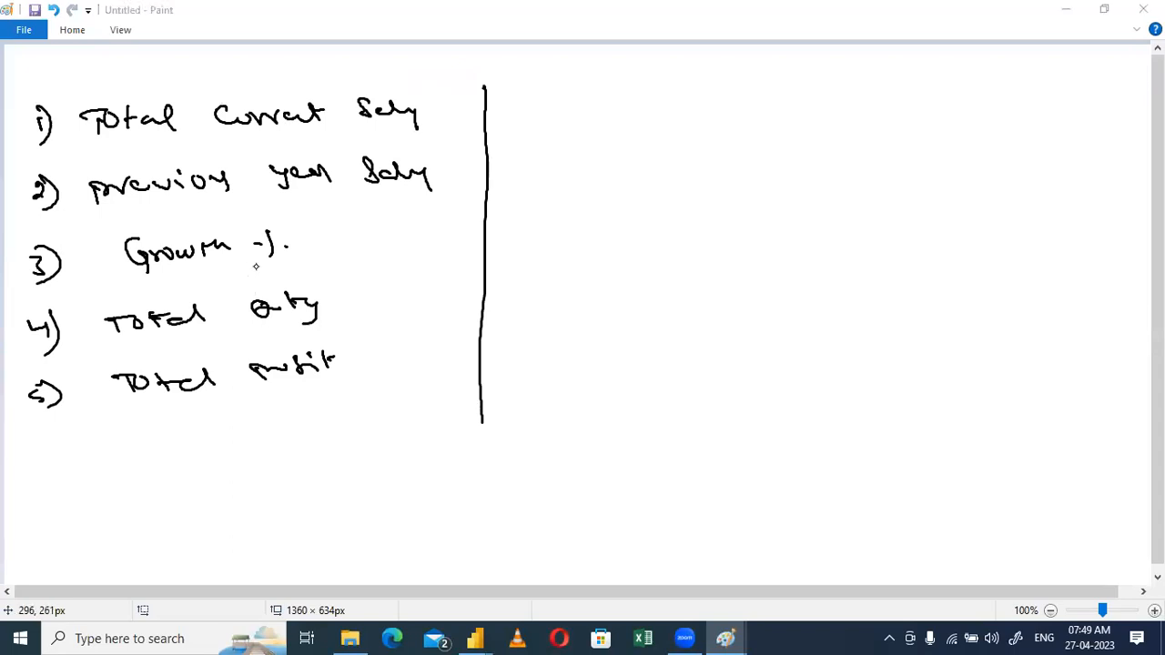
Switch back to Power BI, select the Orders table and collapse its field list
key("alt+Tab")
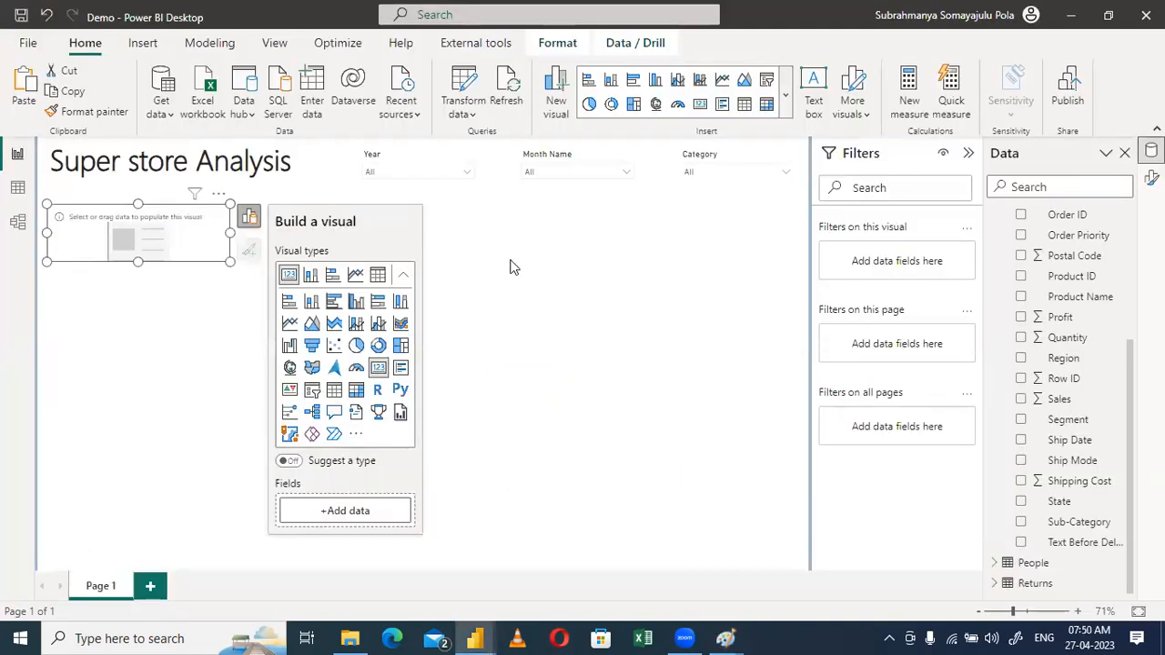
scroll(1051, 311, "up", 5)
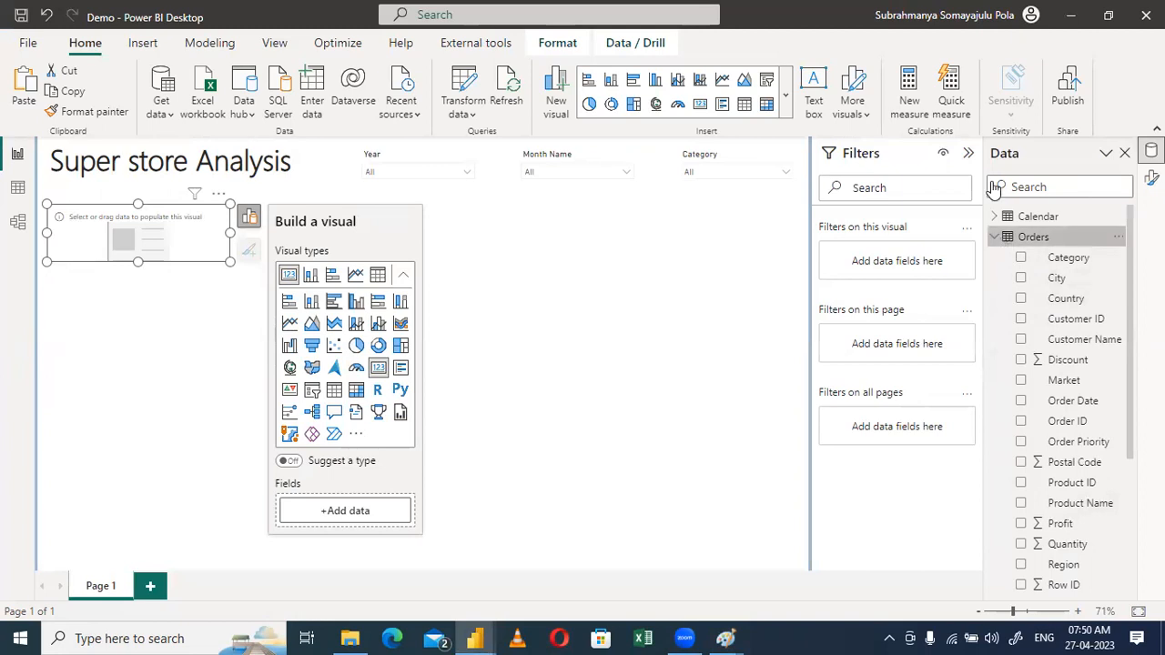
left_click(1004, 239)
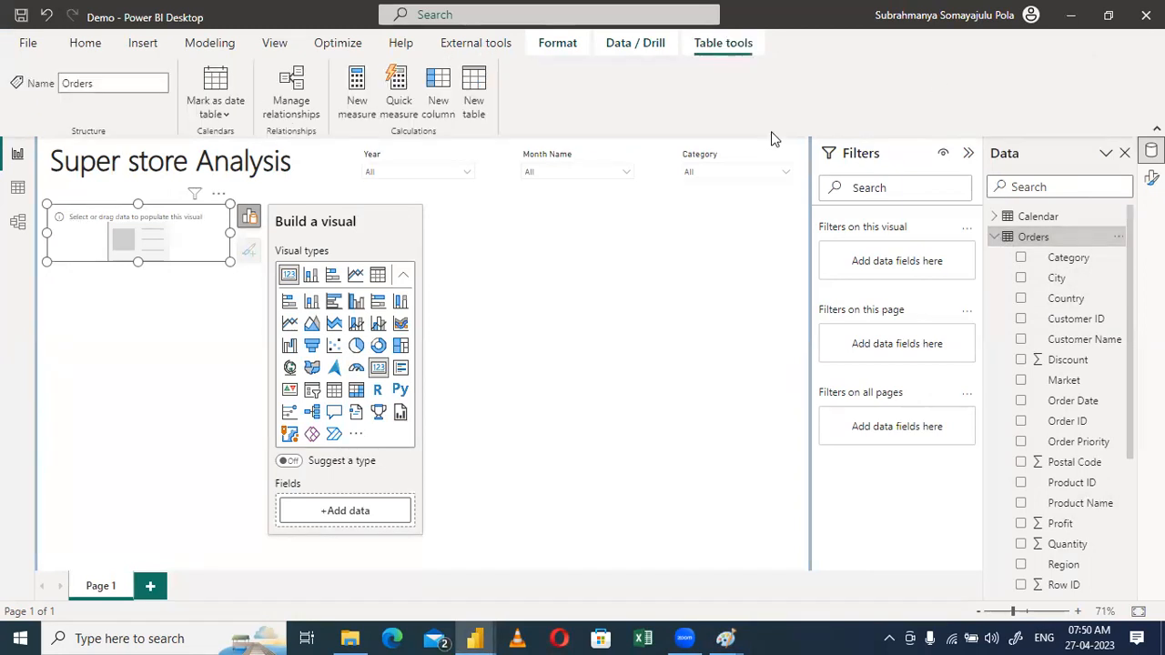
left_click(995, 239)
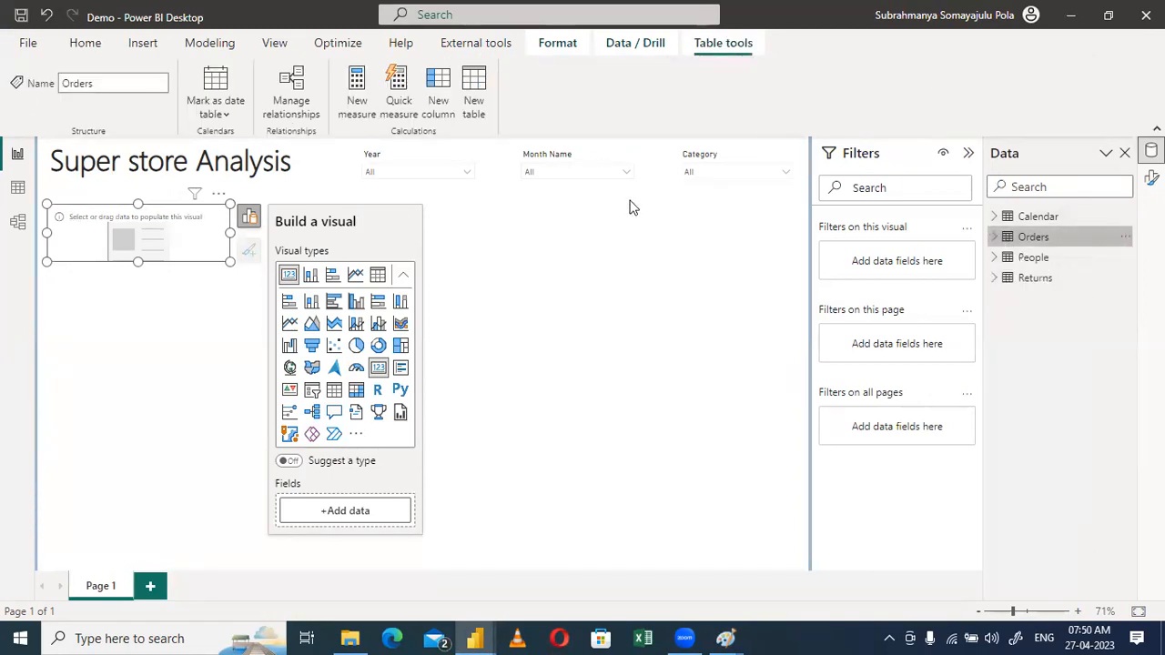
Open Quick measure and look through the available calculation types, from aggregates to mathematical operations and text
left_click(398, 100)
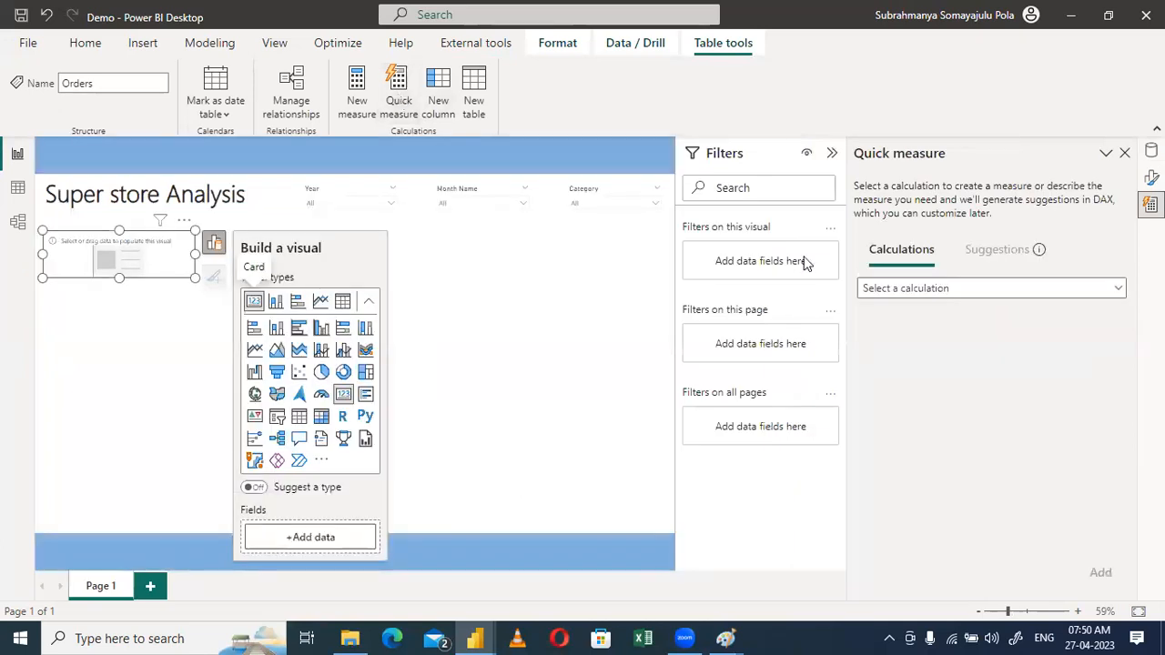
left_click(961, 297)
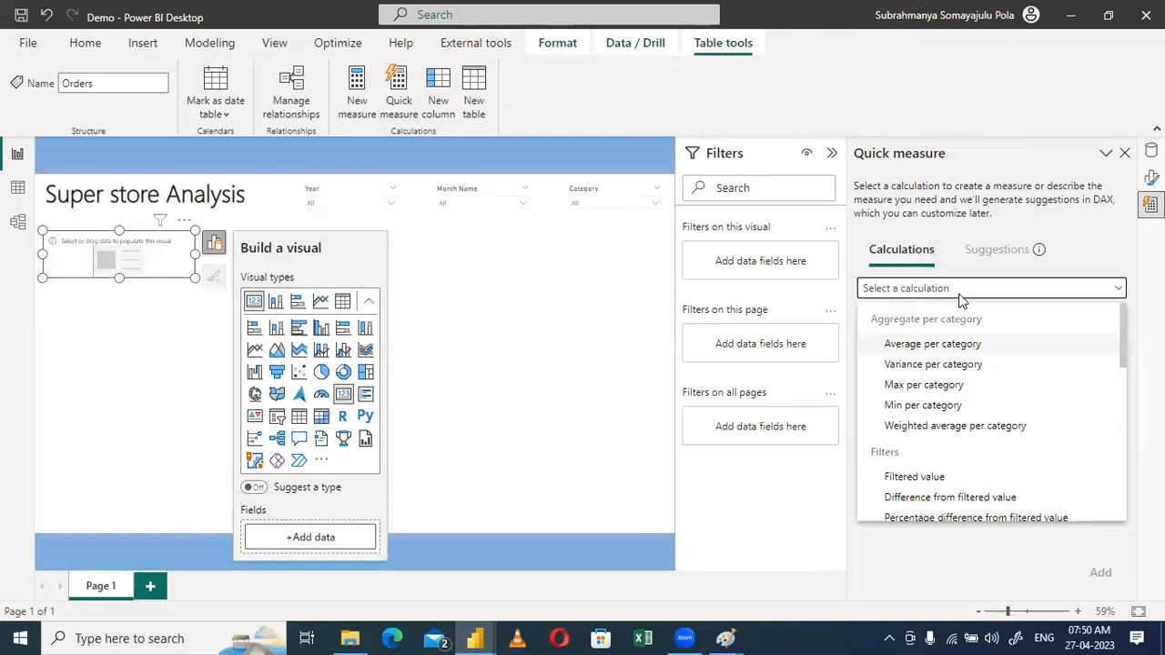
scroll(968, 406, "down", 8)
scroll(972, 411, "down", 5)
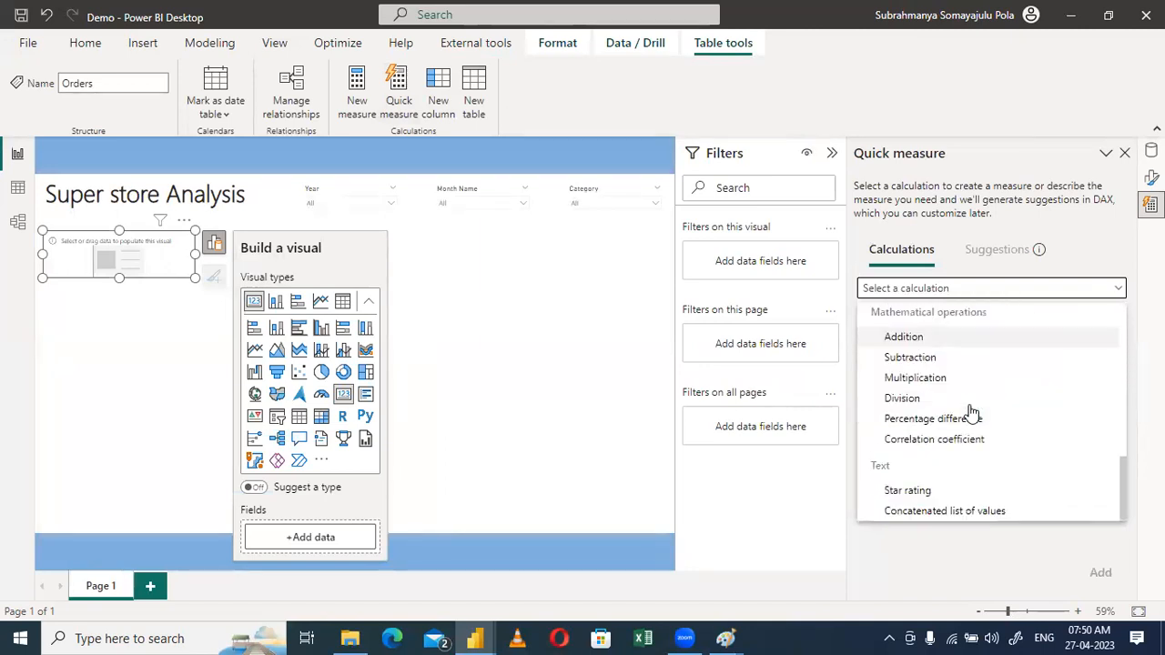
scroll(972, 411, "up", 10)
scroll(973, 412, "down", 1)
scroll(972, 411, "up", 1)
scroll(972, 413, "down", 5)
scroll(972, 412, "down", 3)
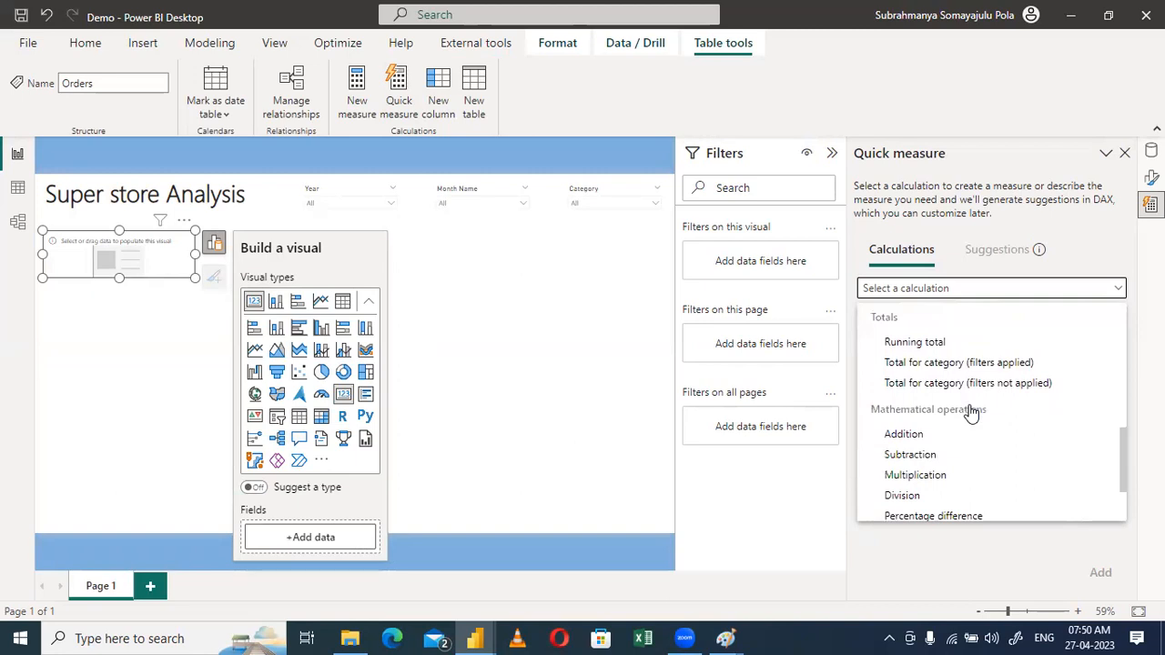
scroll(972, 413, "up", 4)
scroll(972, 411, "up", 2)
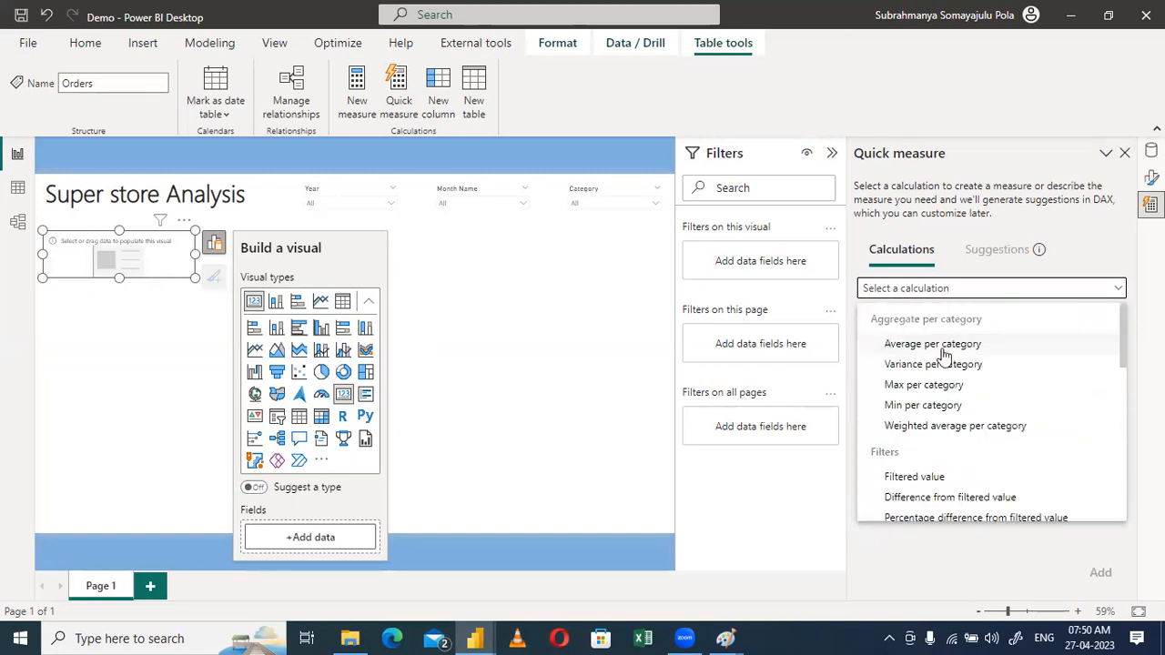
Create a new measure in the Orders table and replace its default name with Total_sales
left_click(355, 92)
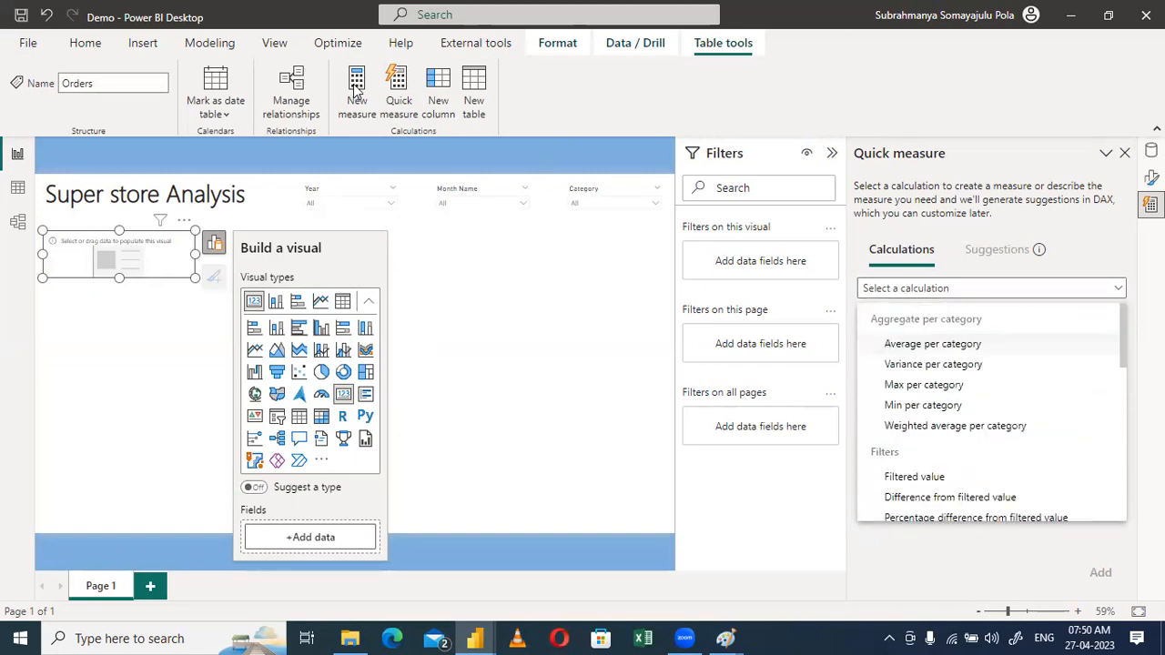
left_click(356, 88)
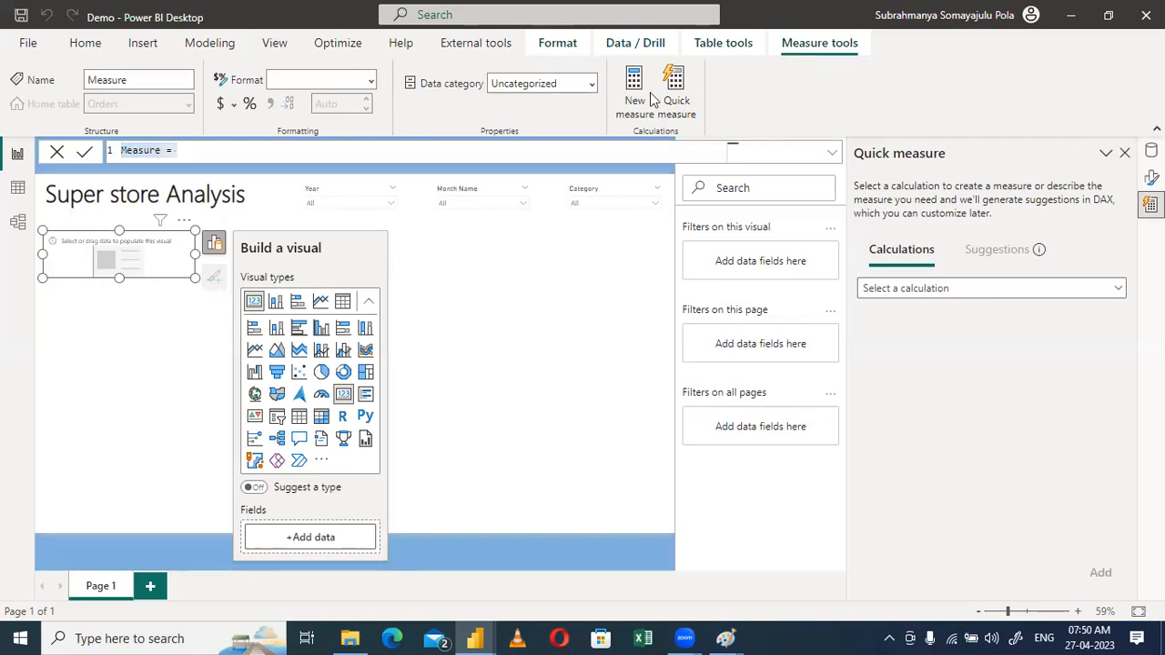
left_click(221, 156)
key("BackSpace")
key("BackSpace")
key("BackSpace")
key("BackSpace")
key("BackSpace")
key("BackSpace")
key("BackSpace")
key("BackSpace")
key("BackSpace")
key("BackSpace")
type("The")
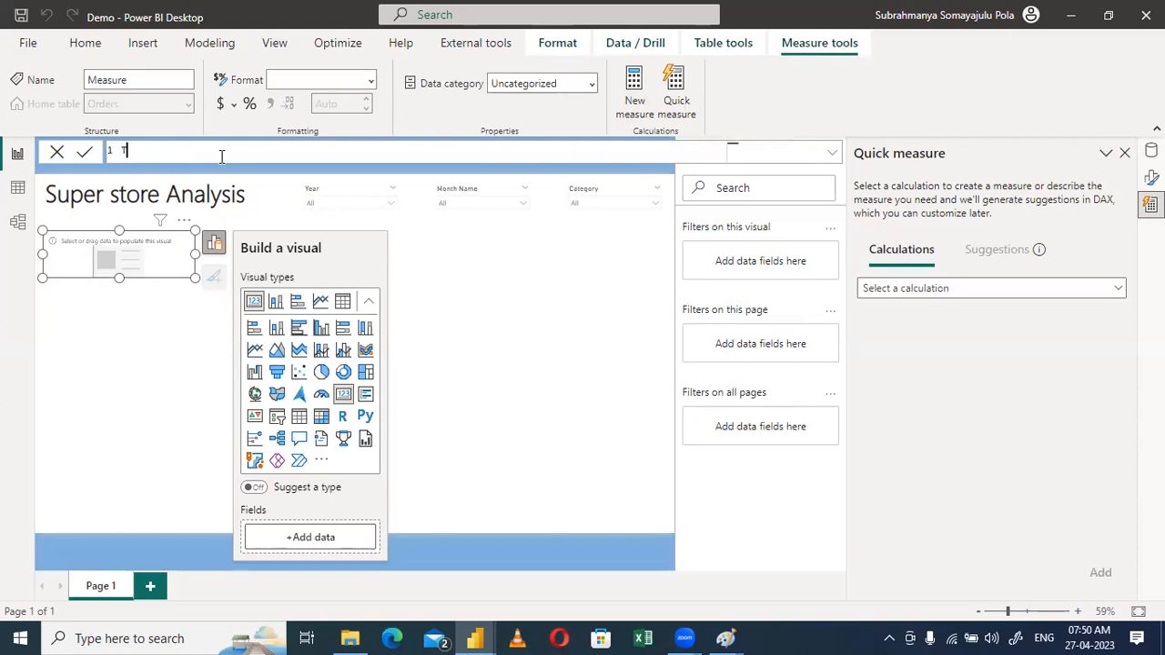
key("BackSpace")
key("BackSpace")
type("otal_sales =")
Define the Total_sales measure on a second formula line as SUM(Orders[Sales]) and commit it, leaving no further measure open
key("shift+Return")
type("SUM(")
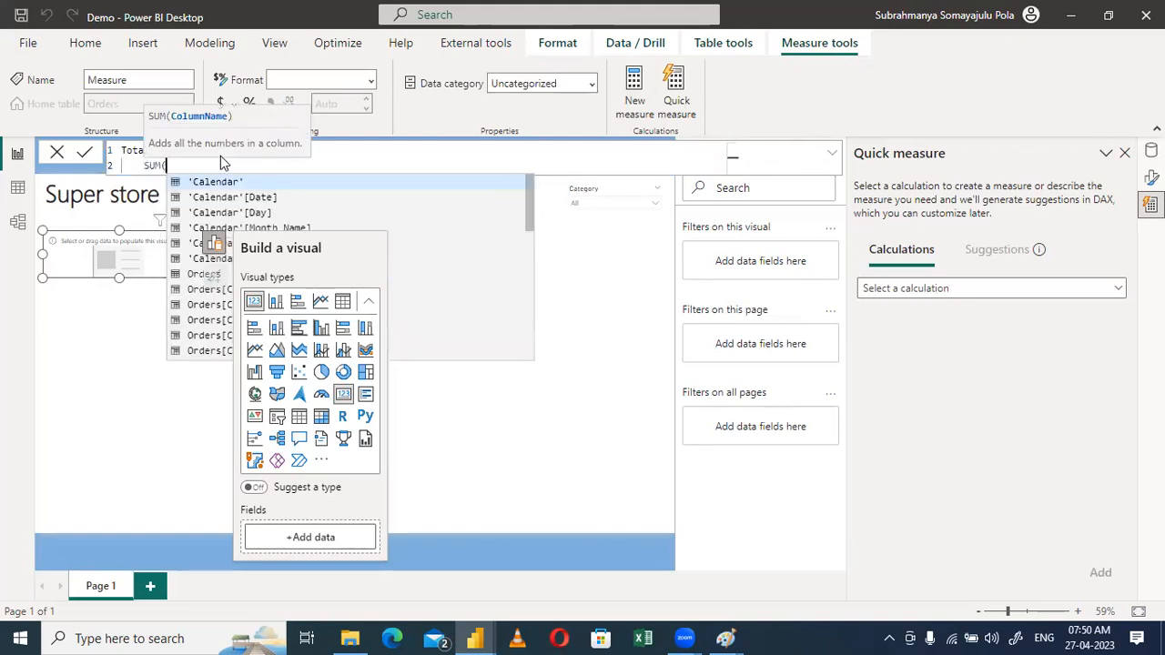
type("Orders[Sales]")
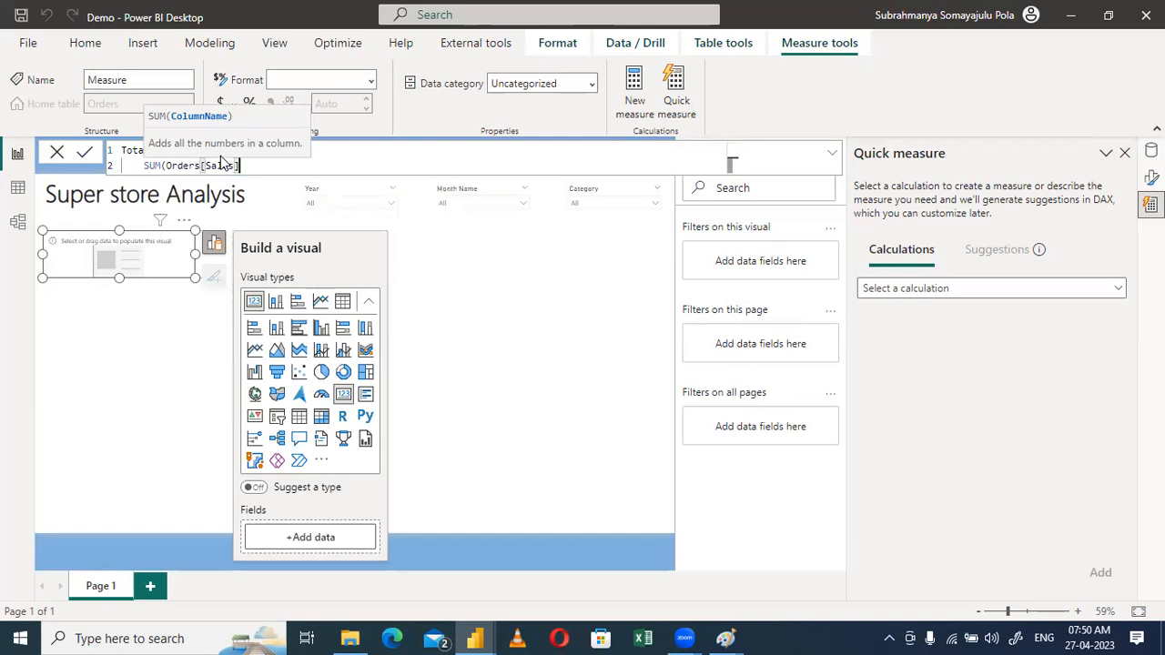
type(")")
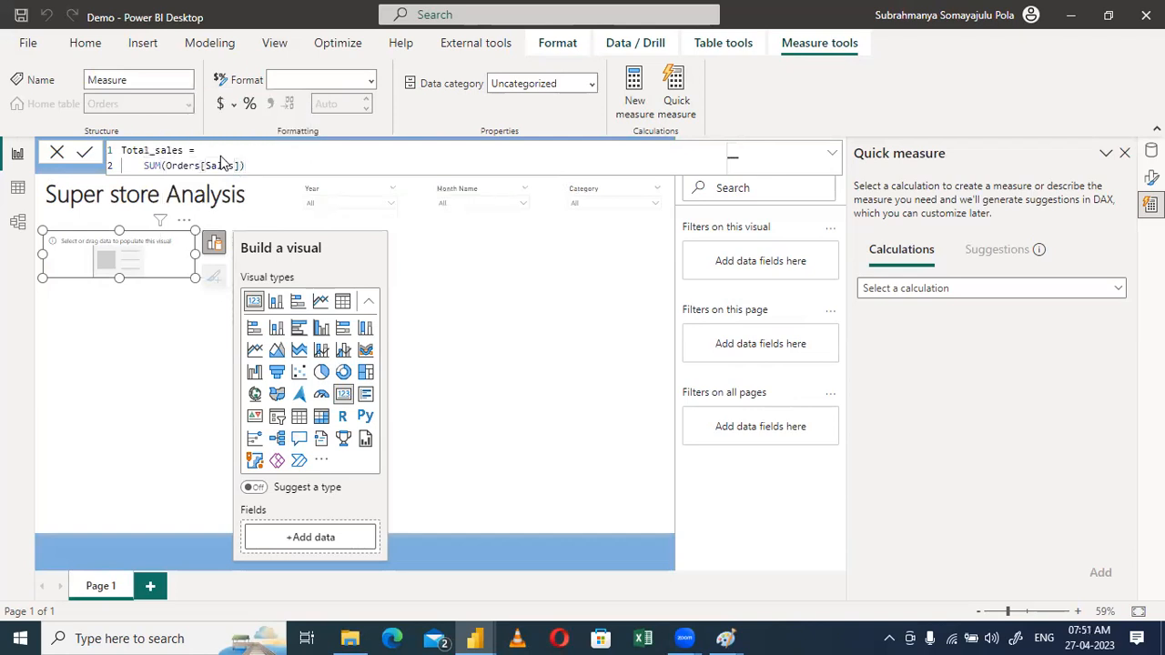
key("Return")
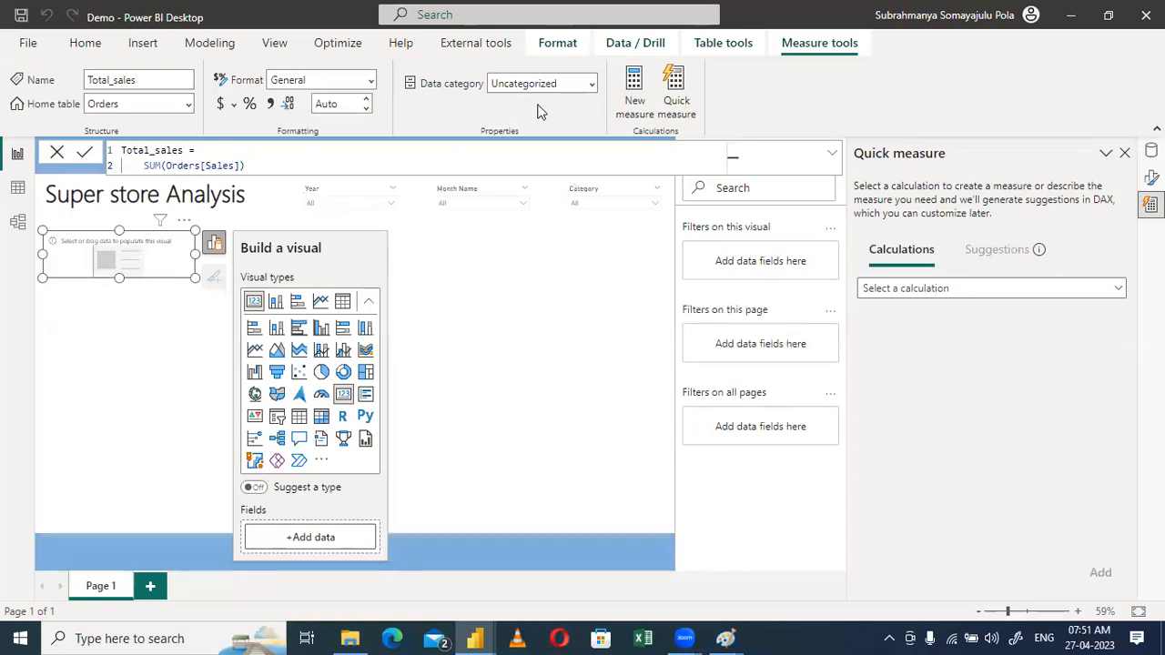
left_click(626, 109)
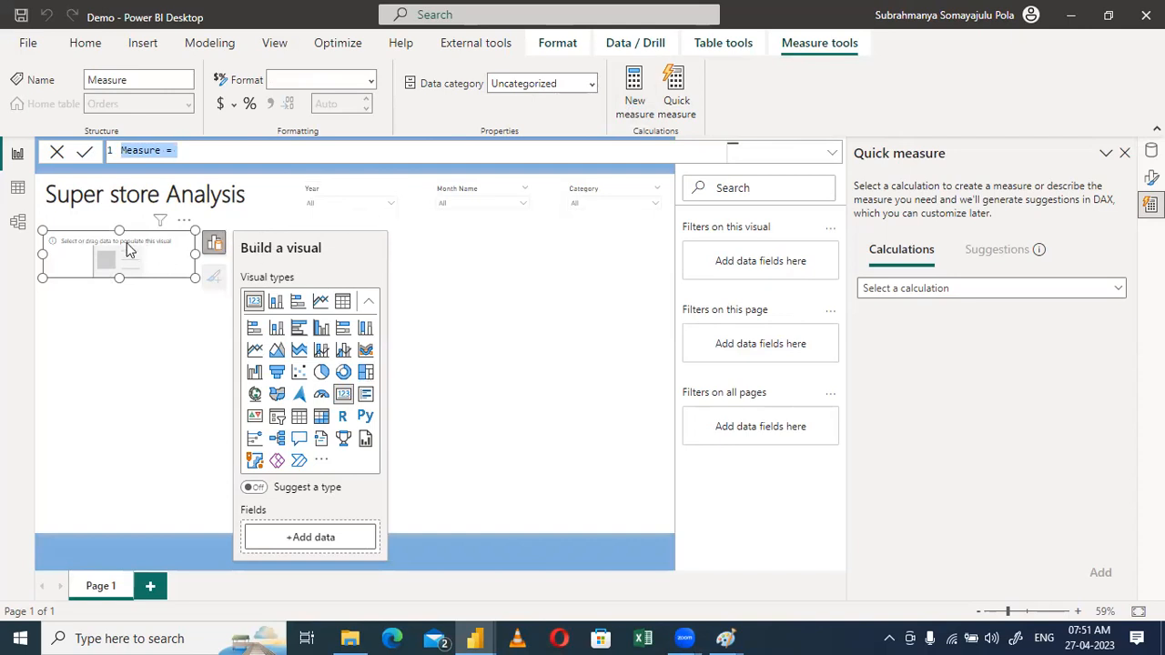
left_click(57, 152)
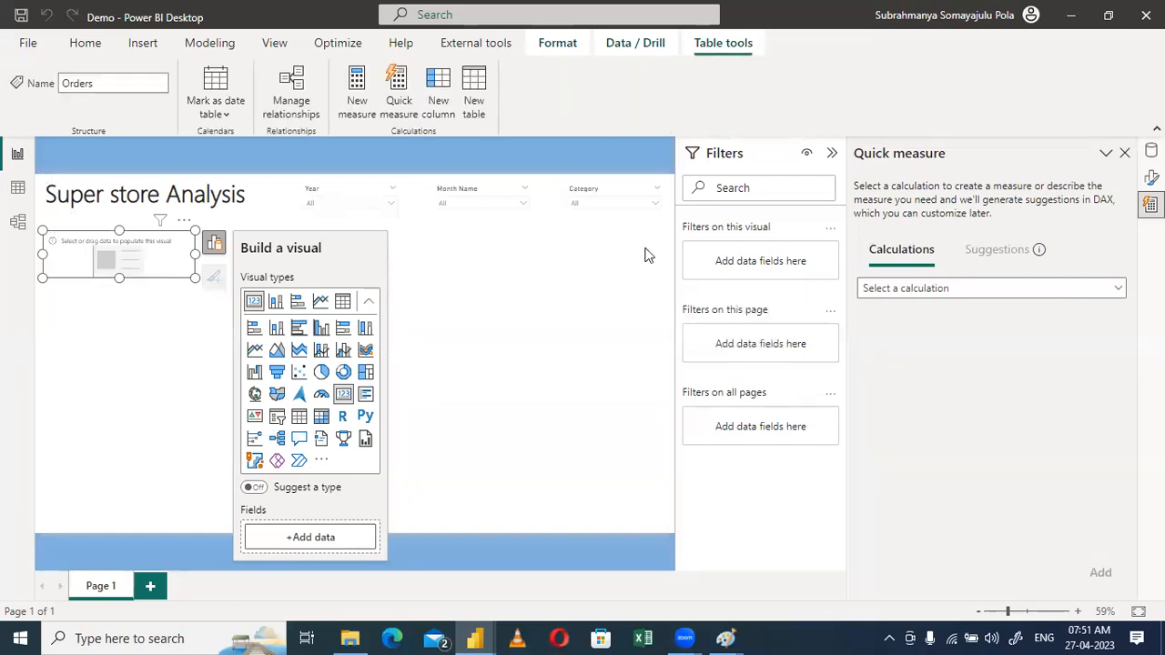
Search the card's available data for "tot", add the Total_sales measure to the card and make the card slightly taller
left_click(1151, 151)
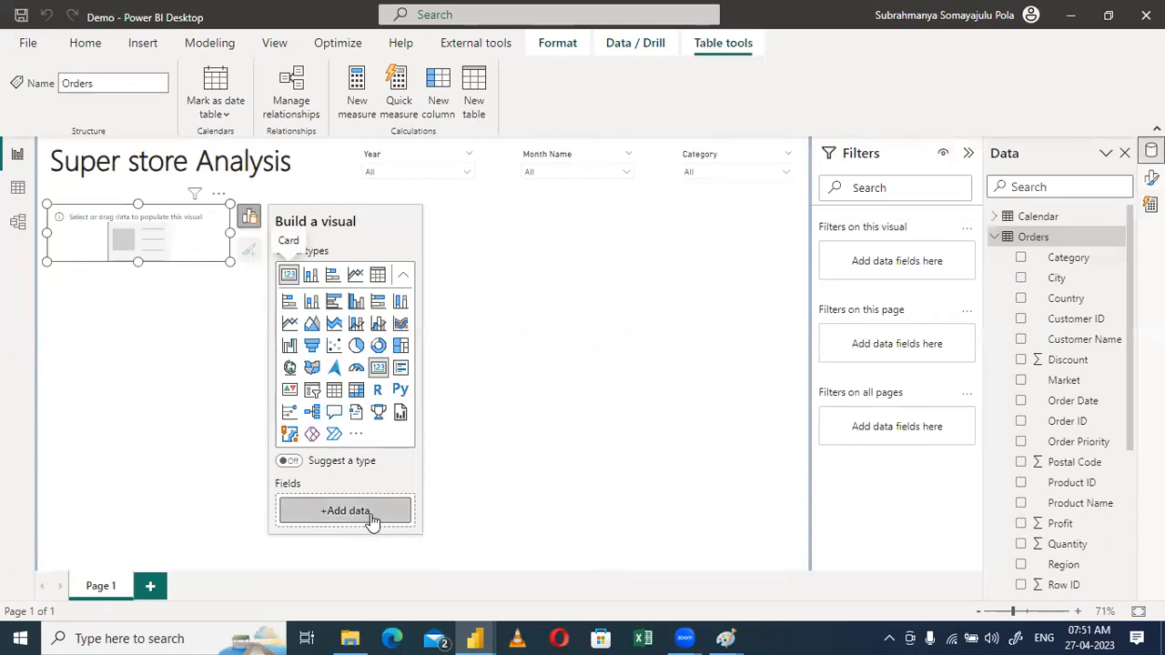
left_click(365, 526)
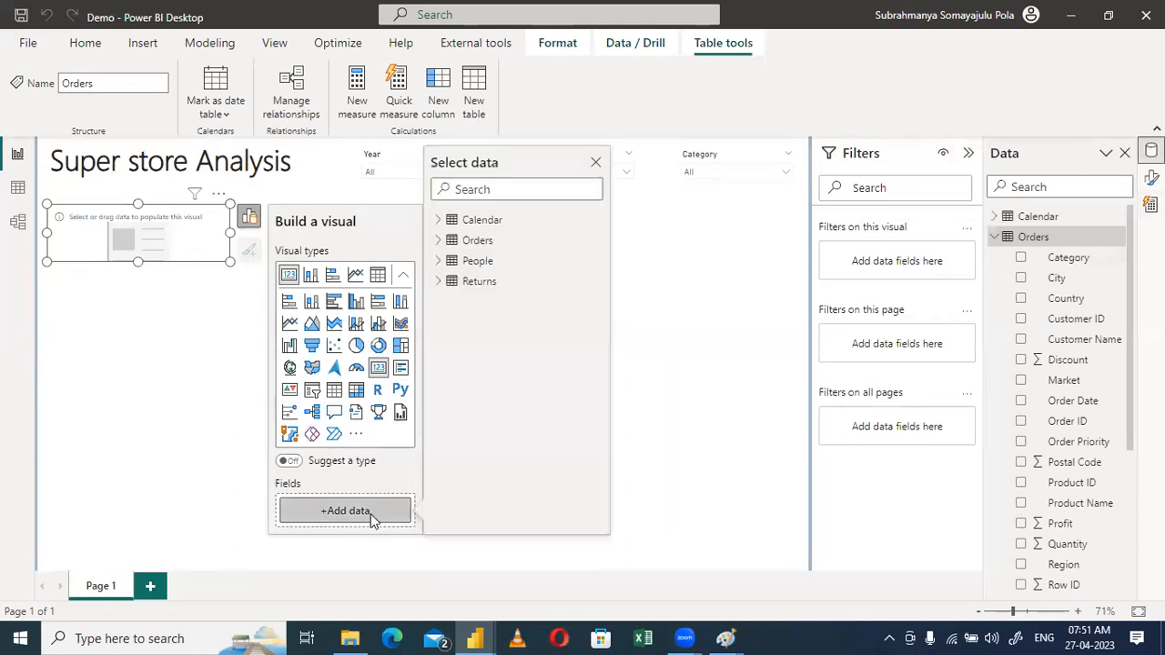
left_click(480, 194)
type("tot")
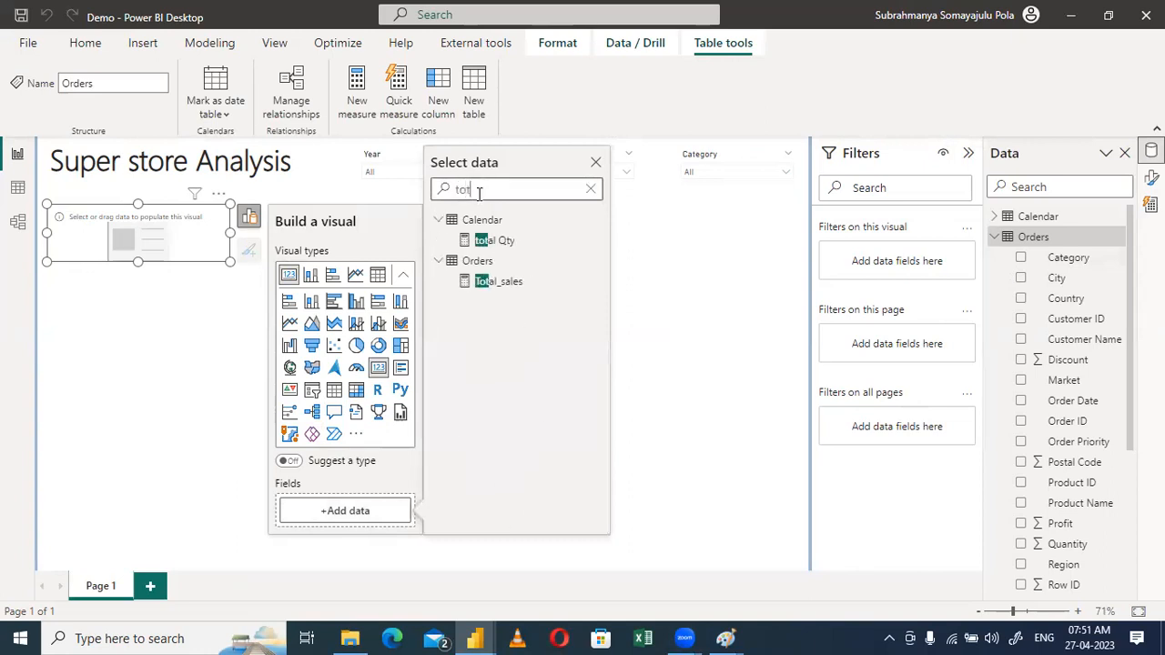
left_click(483, 284)
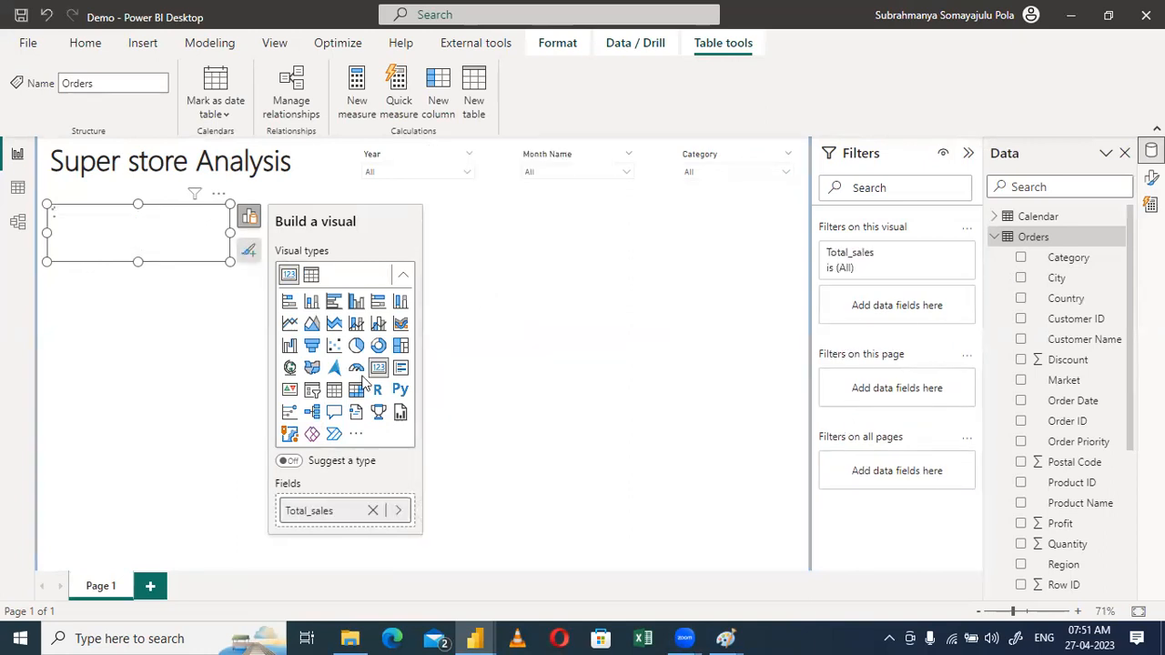
left_click(150, 392)
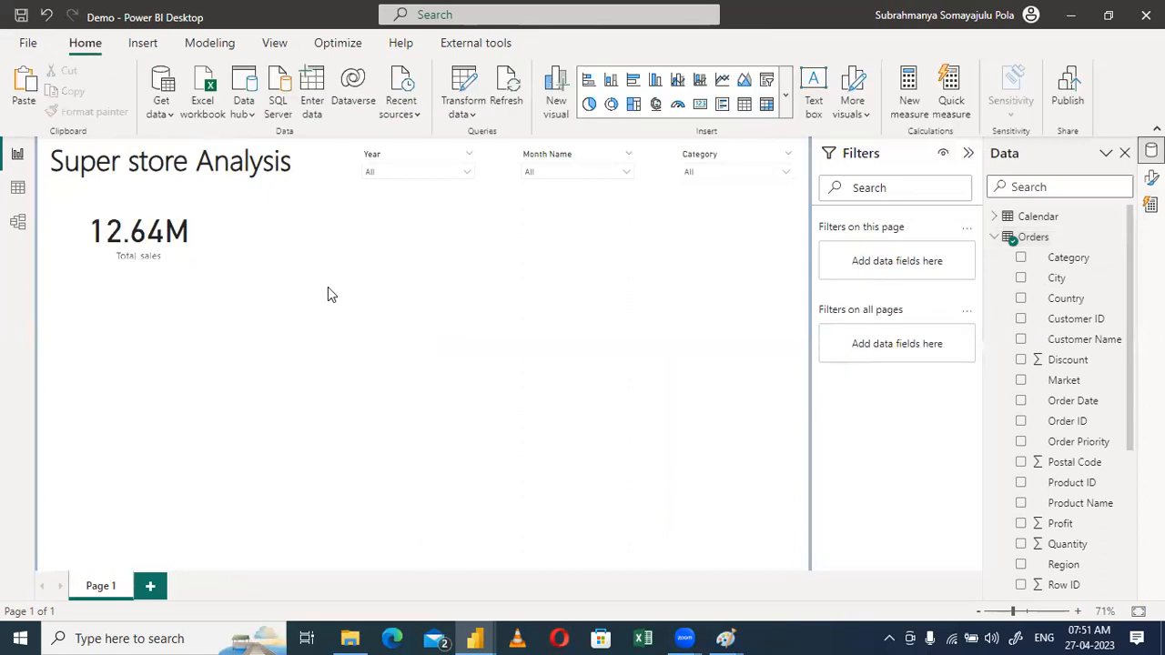
left_click(178, 205)
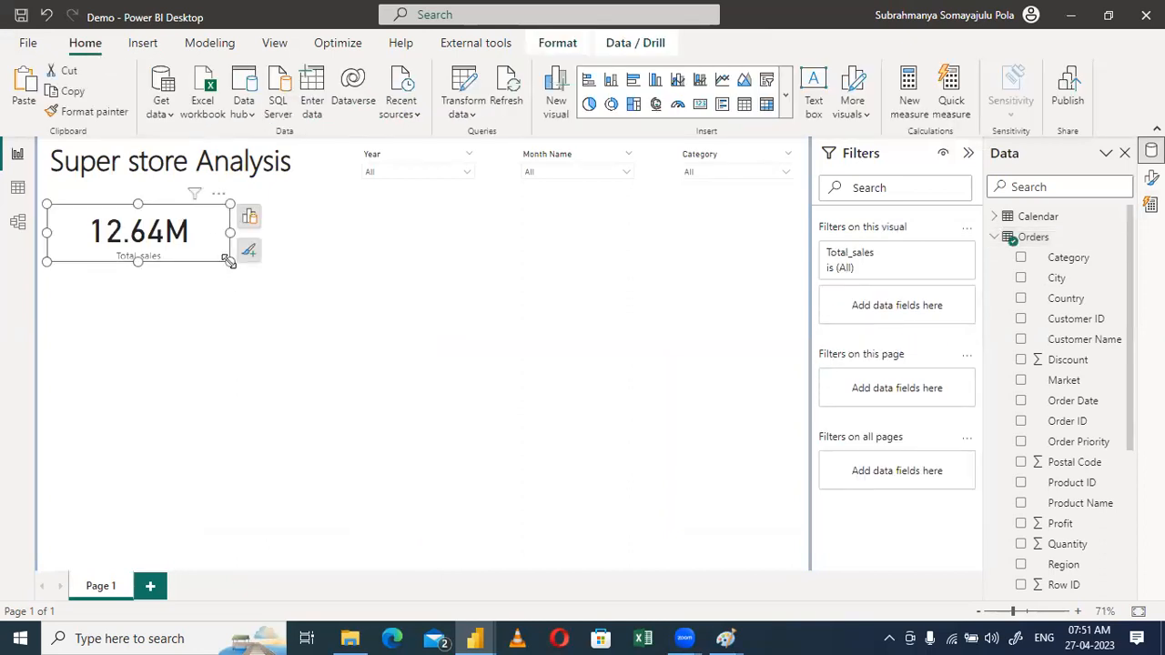
left_click_drag(229, 264, 230, 278)
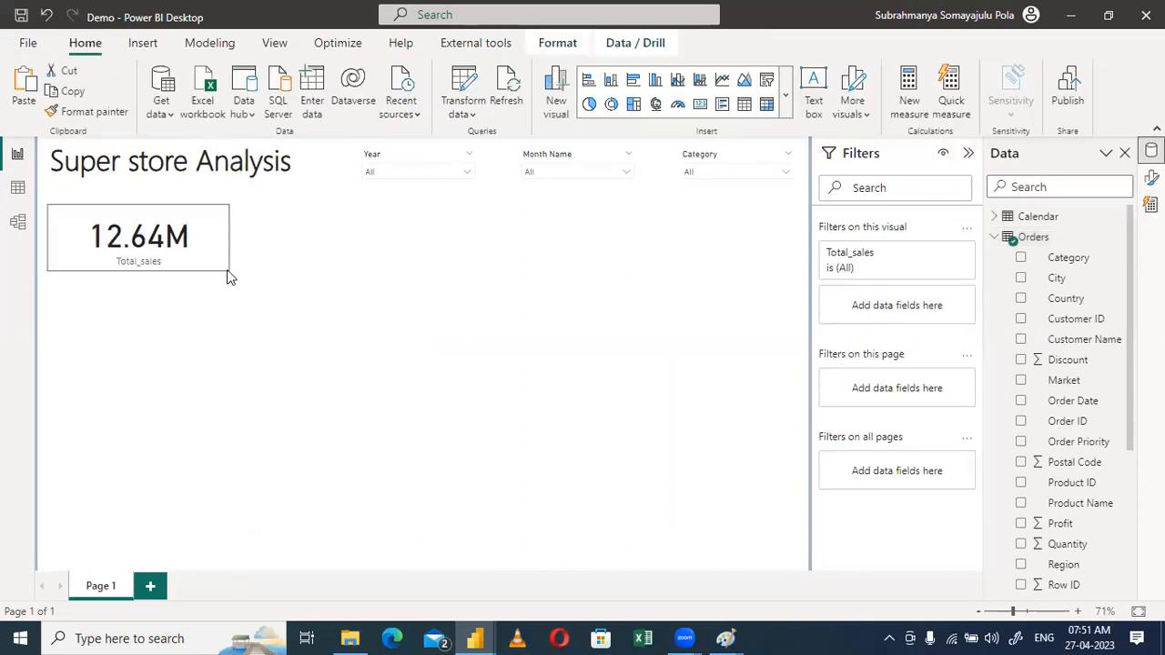
Switch the Year slicer between 2012 and 2013 to compare the sales card, leaving only 2013 selected
left_click(409, 173)
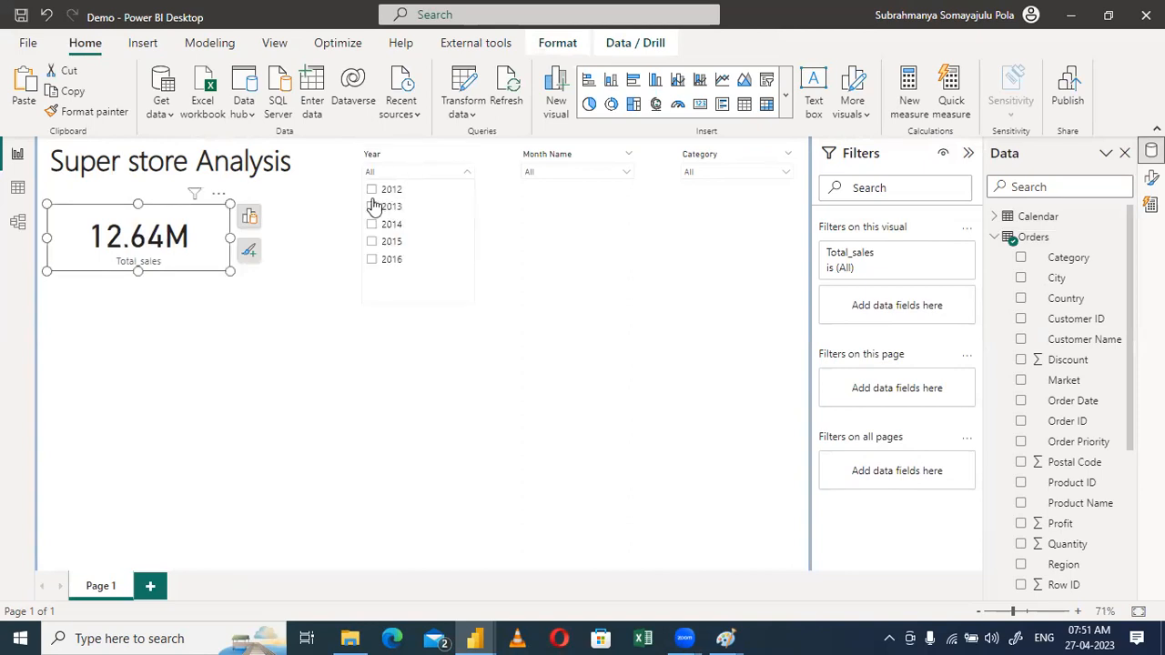
left_click(372, 190)
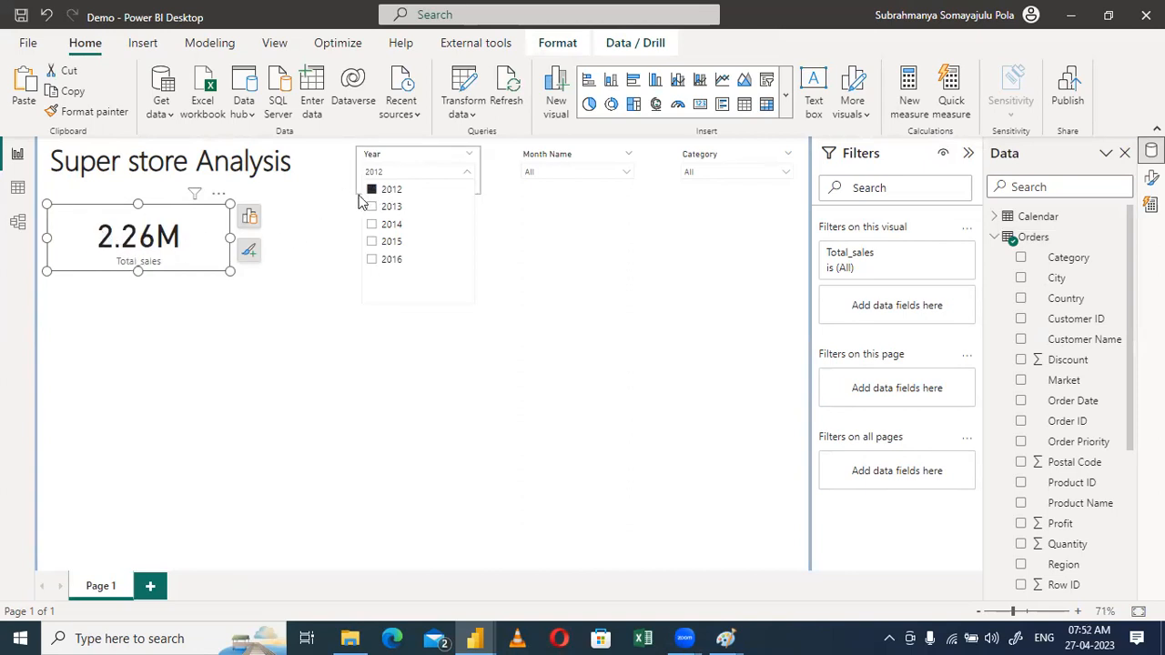
left_click(371, 208)
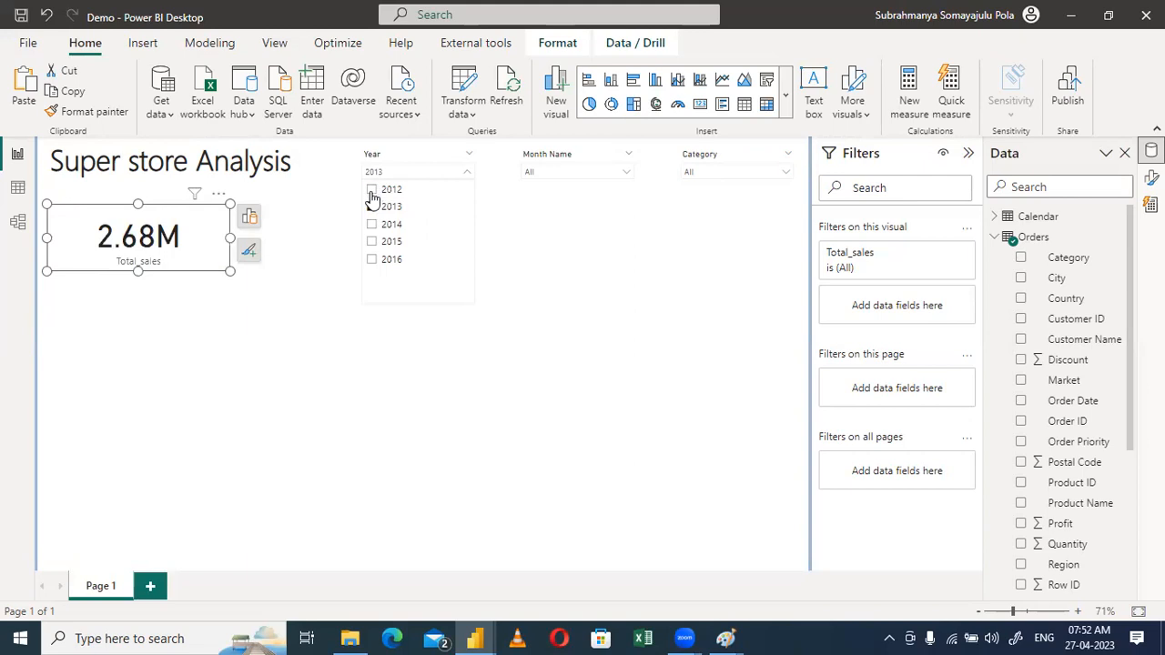
left_click(371, 191)
left_click(372, 208)
left_click(372, 191)
left_click(373, 207)
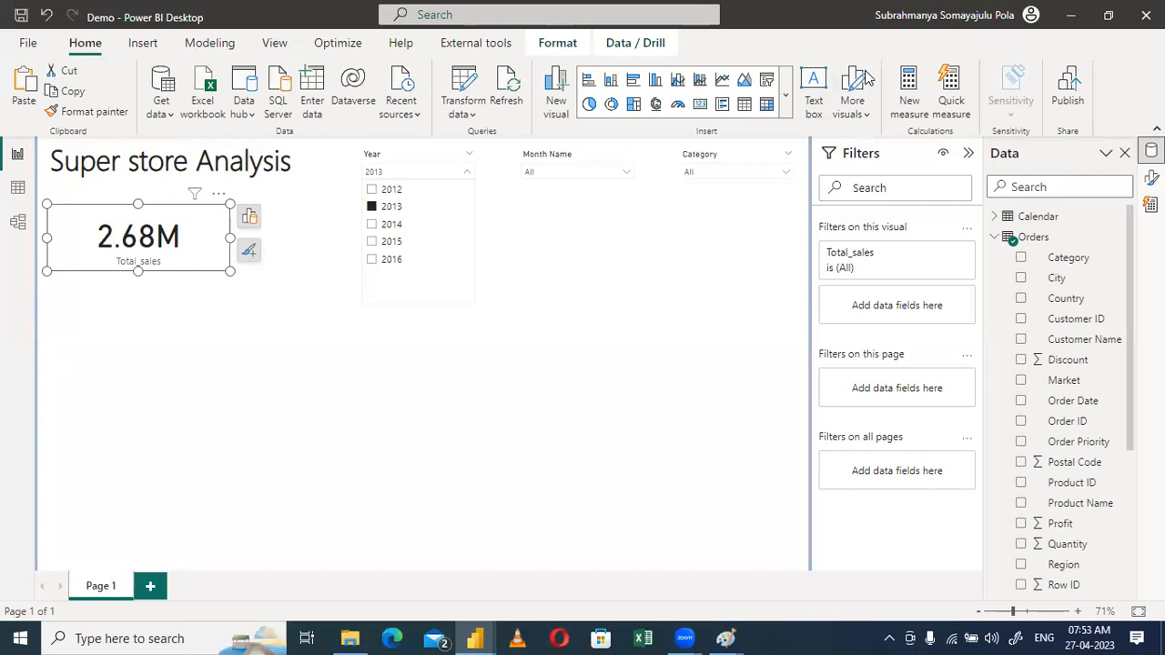
Create a new measure named Prev_sales and begin its formula with CALCULATE on a second line
left_click(915, 107)
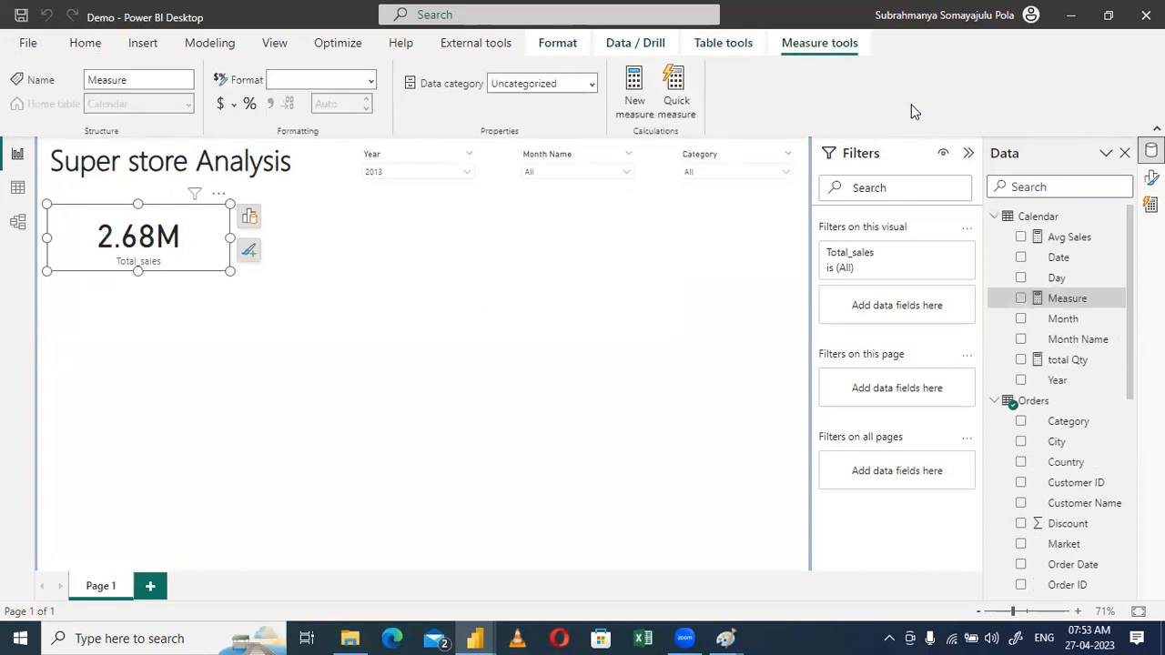
type("Pr")
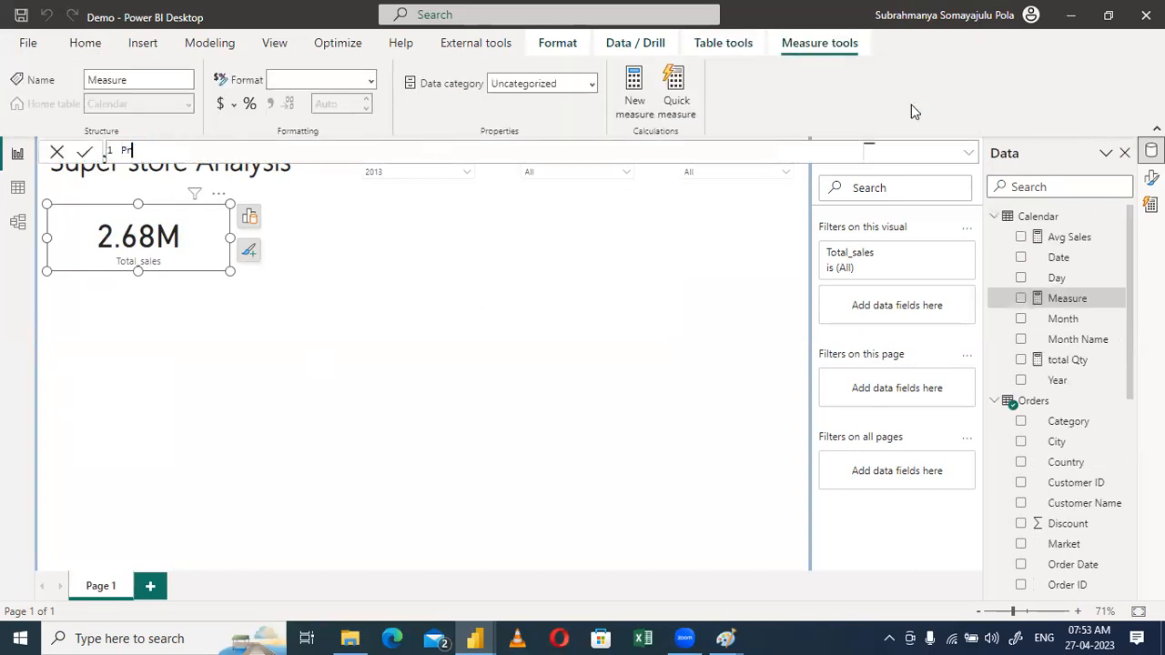
type("ev_sales =")
key("shift+Return")
type("CALCULATE(")
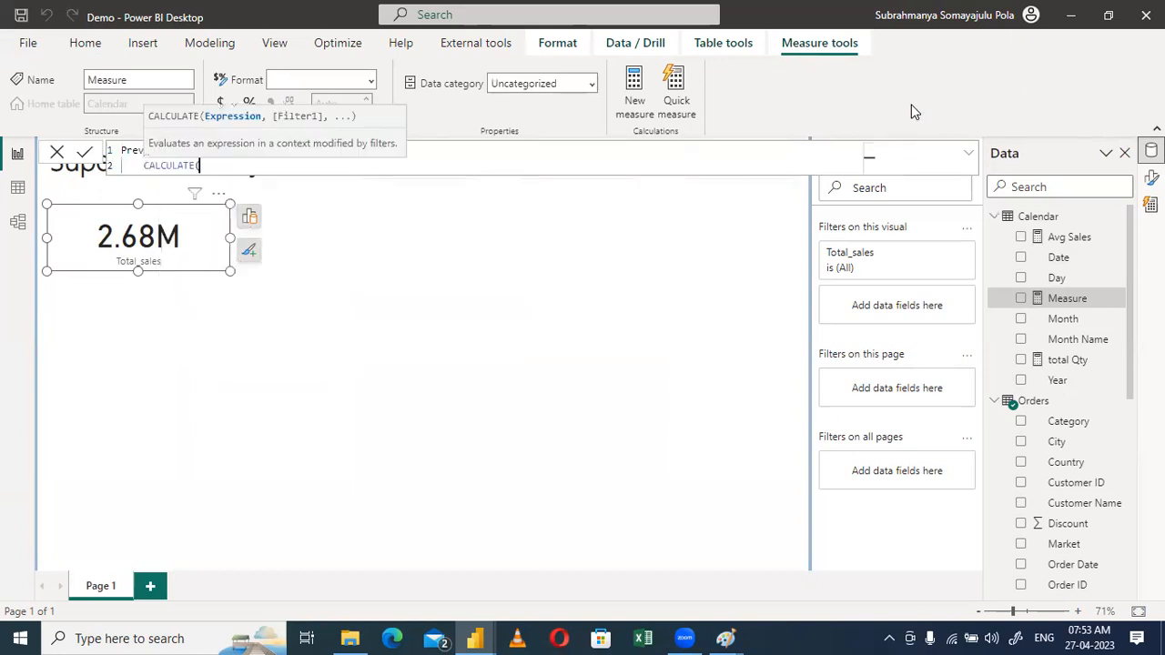
Enter SUM(Orders[Sales]) on its own line as the expression argument of CALCULATE
key("shift+Return")
type("SUM(sa")
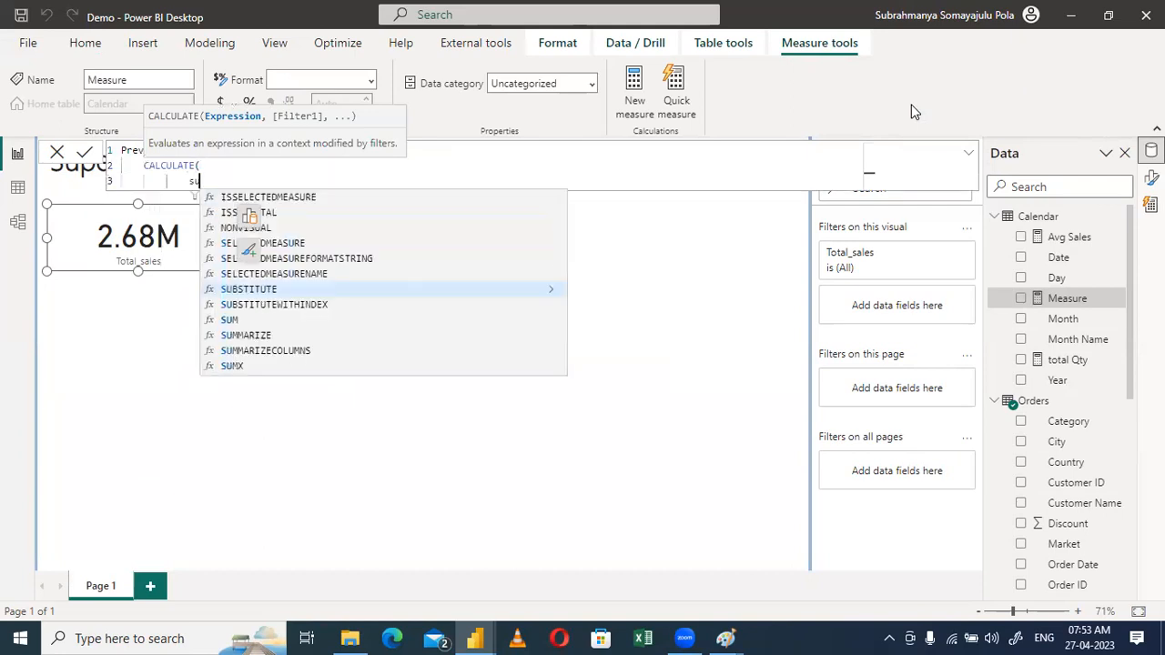
key("Tab")
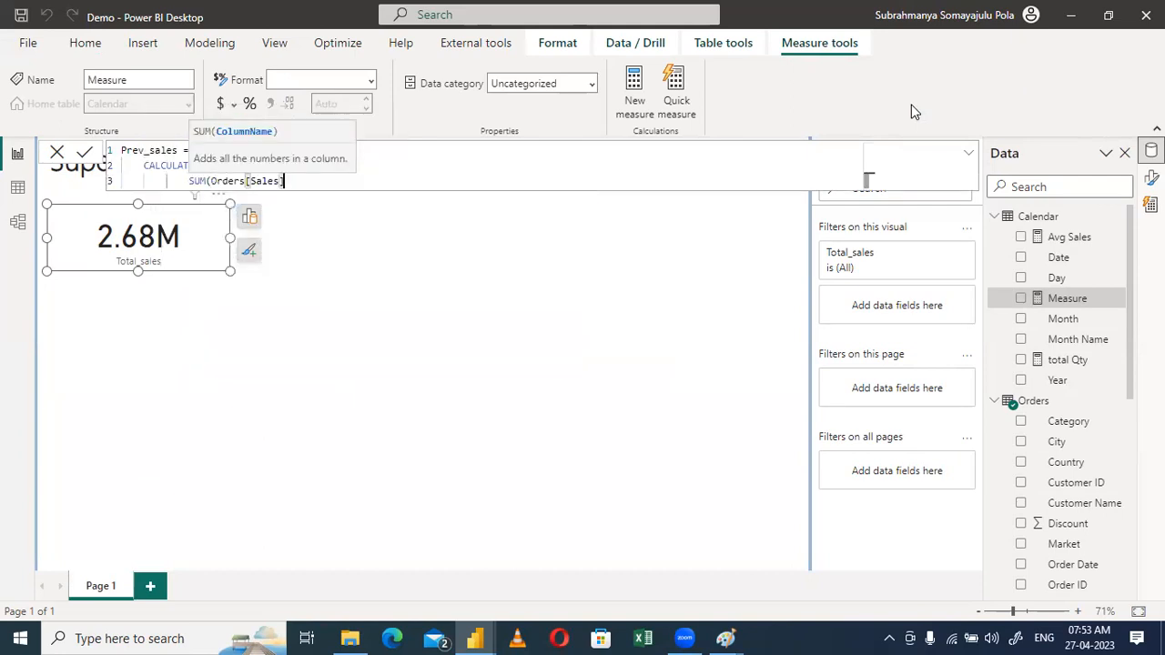
type("),")
key("shift+Return")
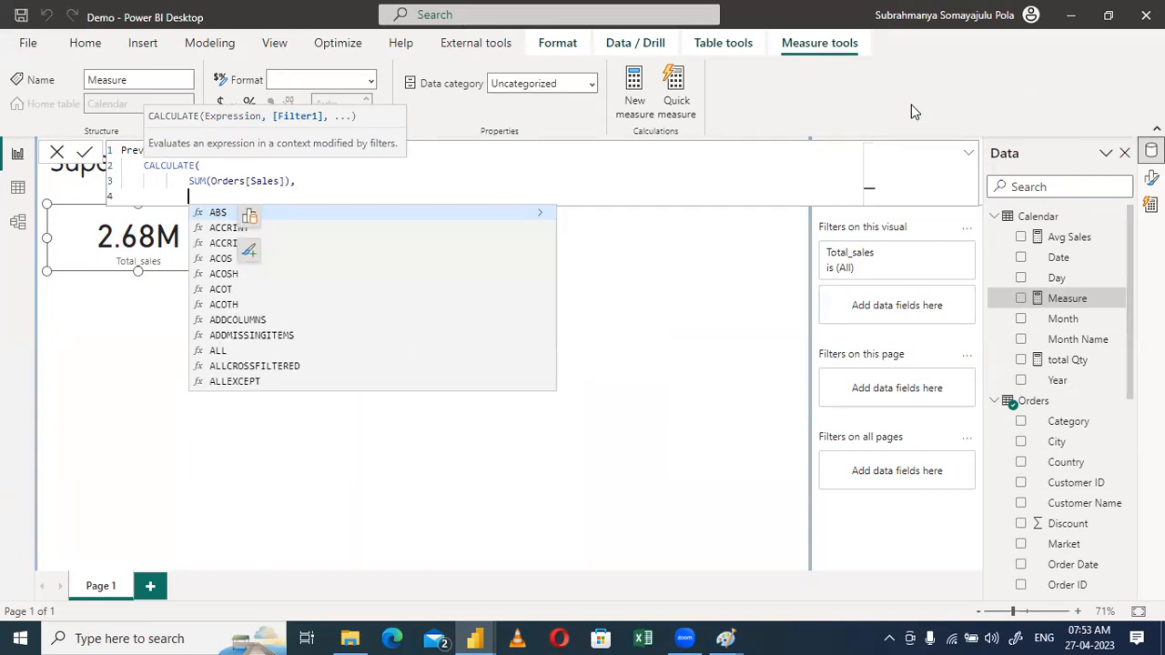
Add PREVIOUSYEAR('Calendar'[Date]) as the CALCULATE filter on a fourth line, commit the Prev_sales measure and close the formula editor
type("pre")
key("Down")
key("Down")
key("Down")
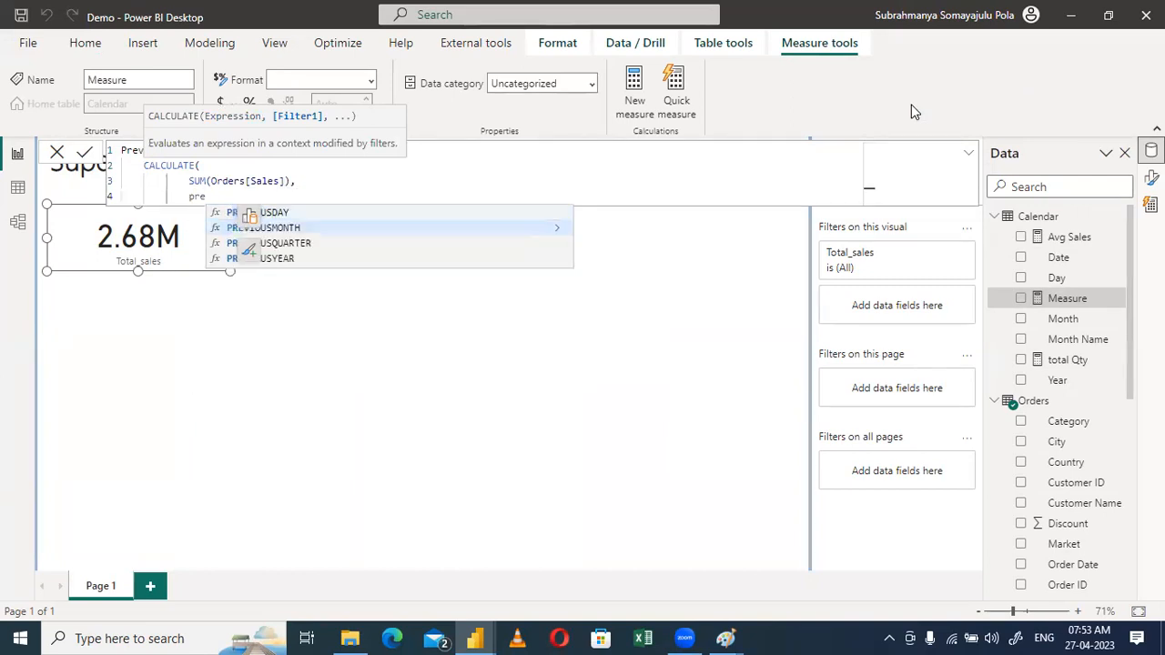
key("Tab")
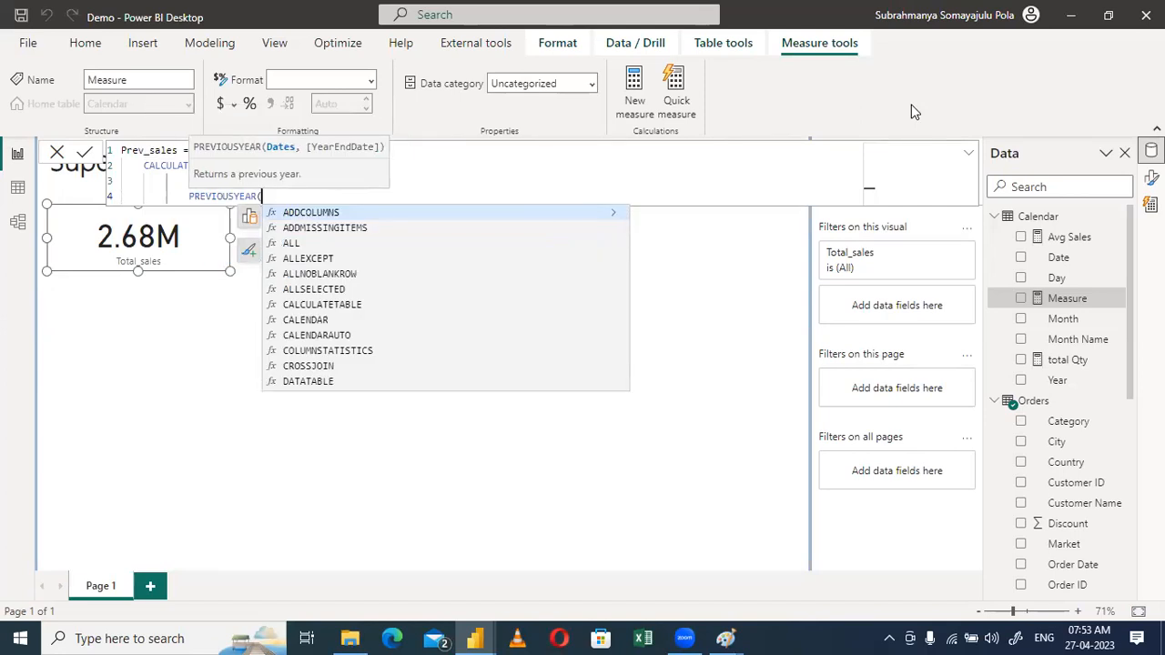
type("cal")
key("Up")
key("Up")
key("Up")
key("Up")
key("Up")
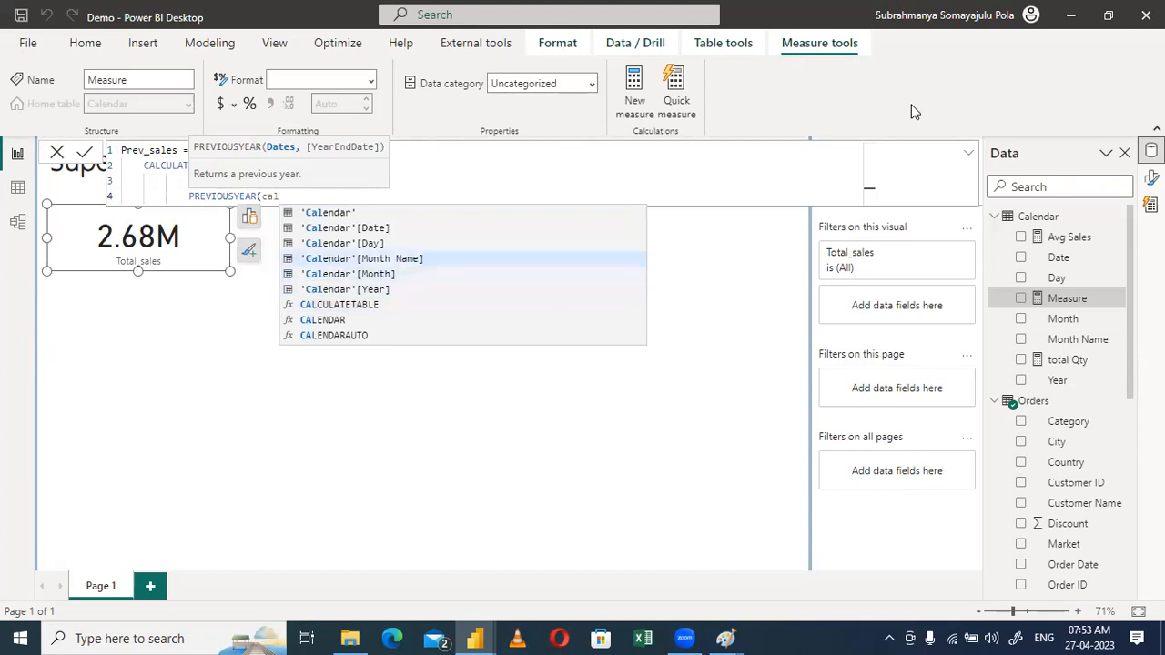
key("Tab")
type("))")
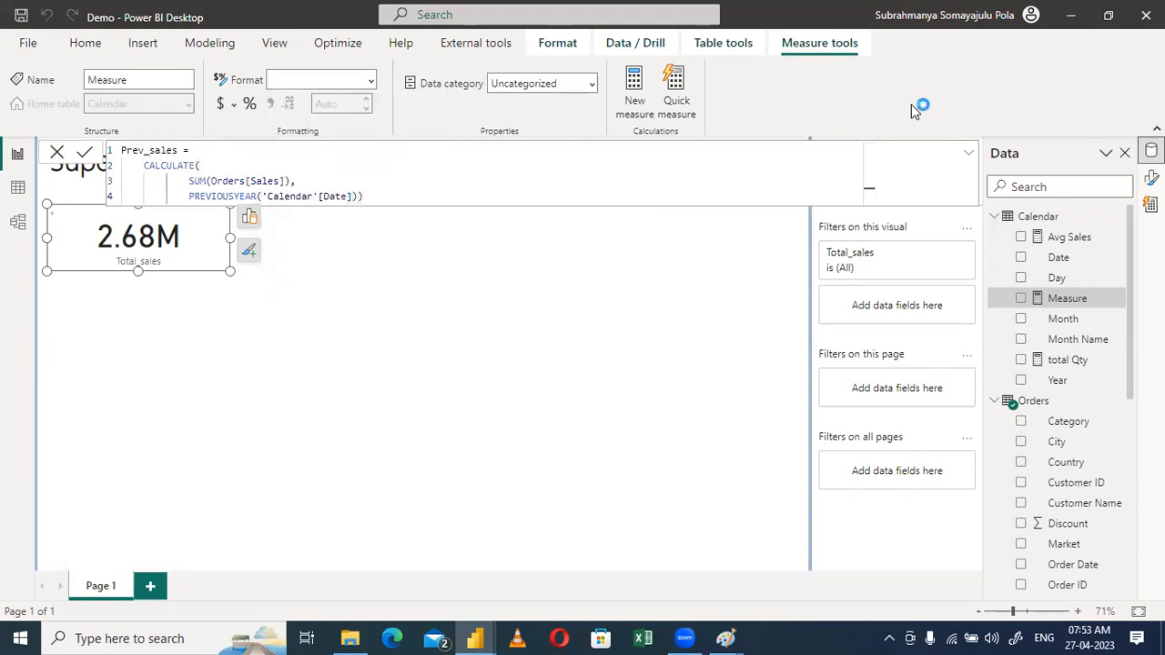
key("Return")
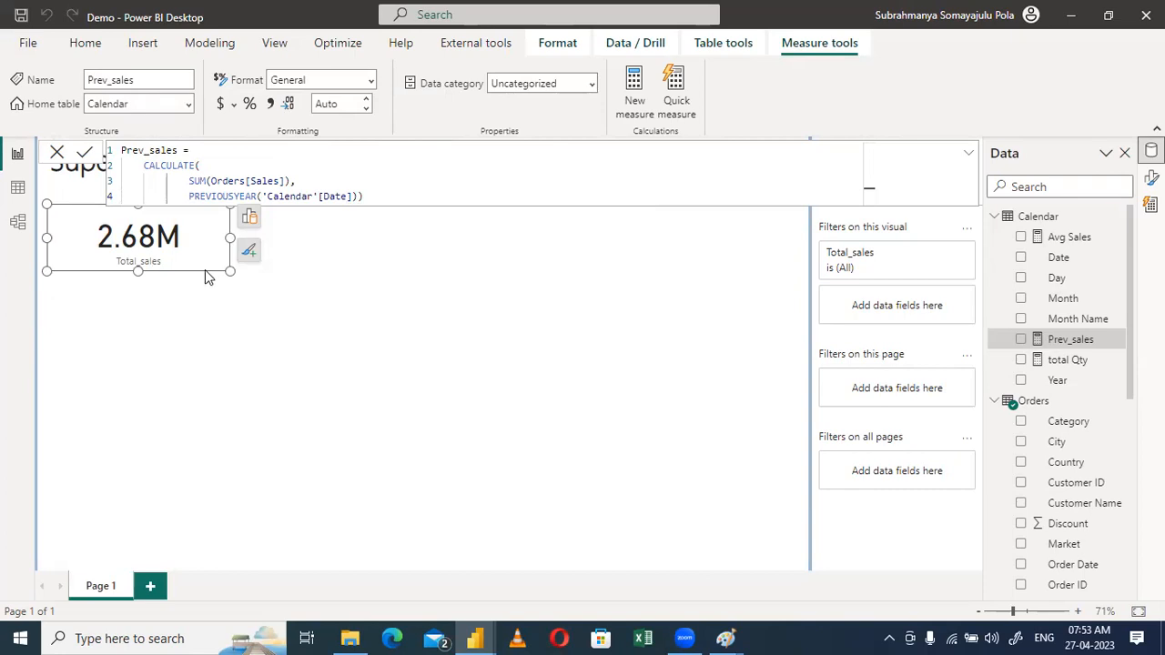
left_click(56, 152)
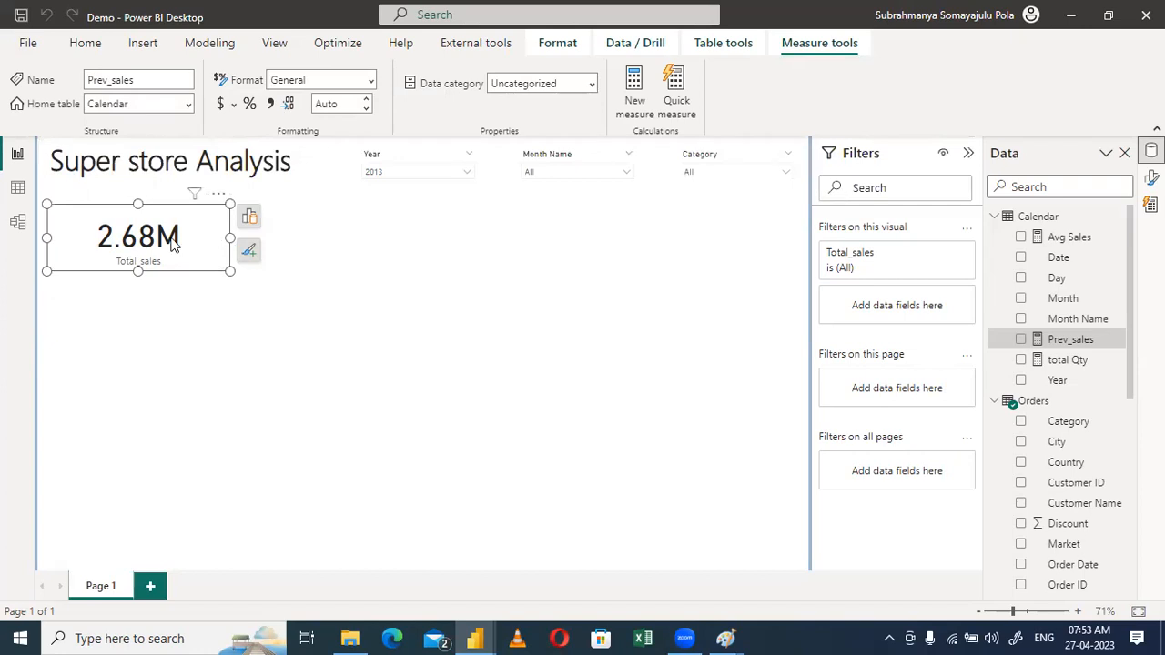
Duplicate the Total_sales card and place the copy directly to the right of the original, aligned with it
left_click(91, 224)
key("ctrl+c")
key("ctrl+v")
left_click_drag(225, 241, 280, 223)
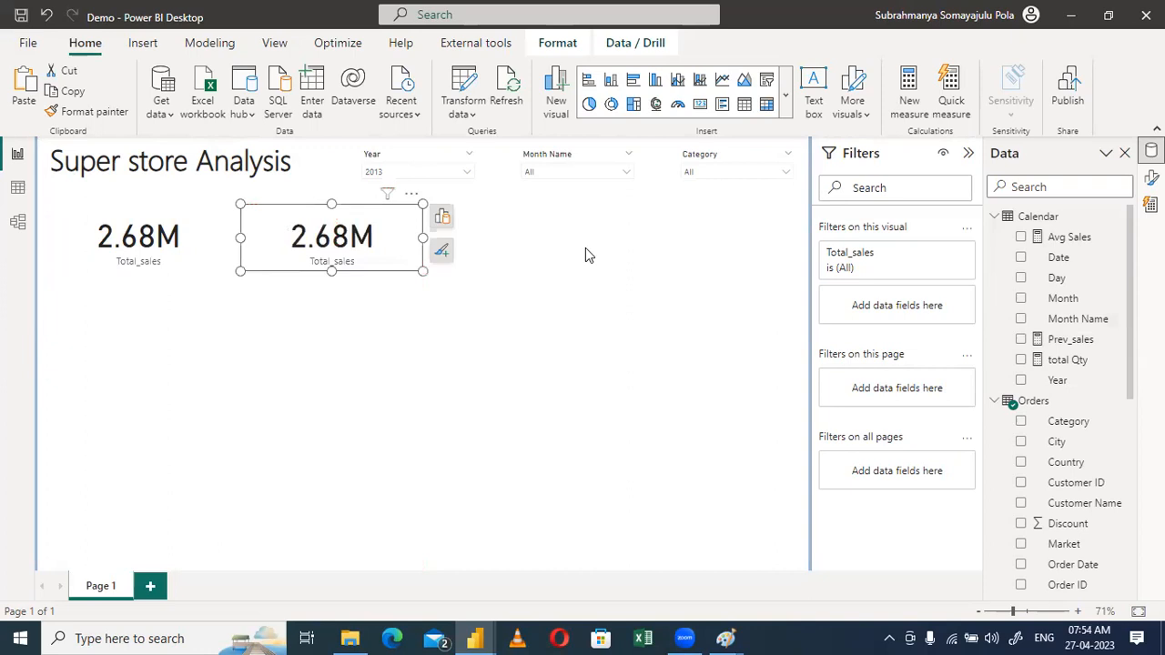
Replace the Total_sales field in the duplicated card with the Prev_sales measure, searching the available data for "pre"
left_click(443, 219)
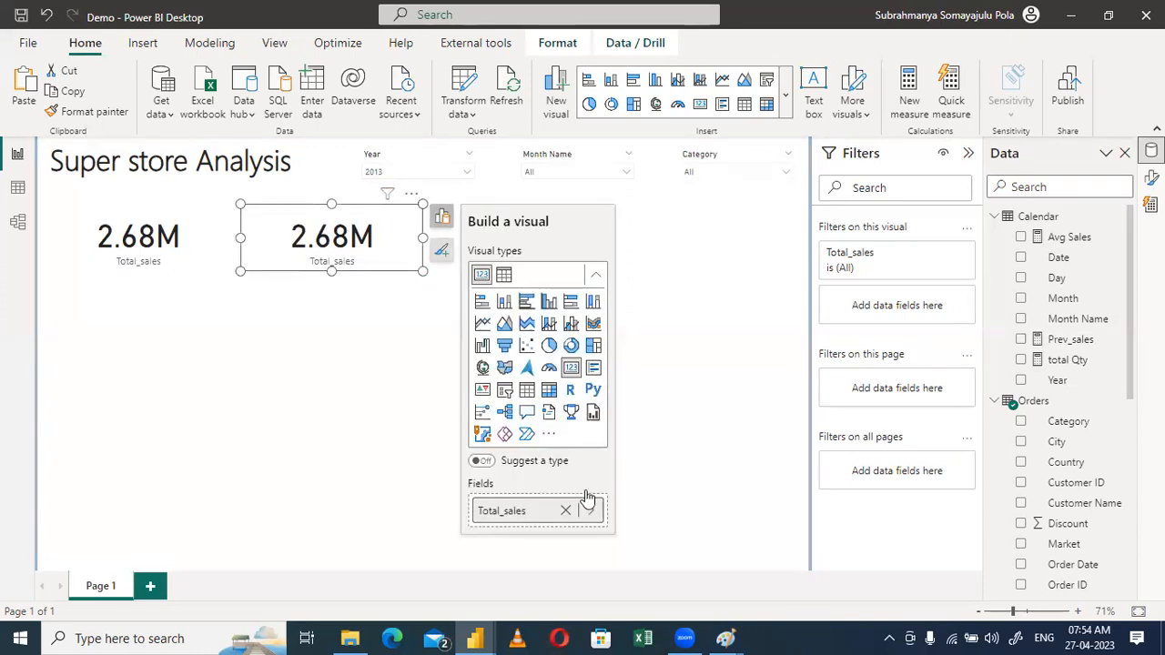
left_click(567, 509)
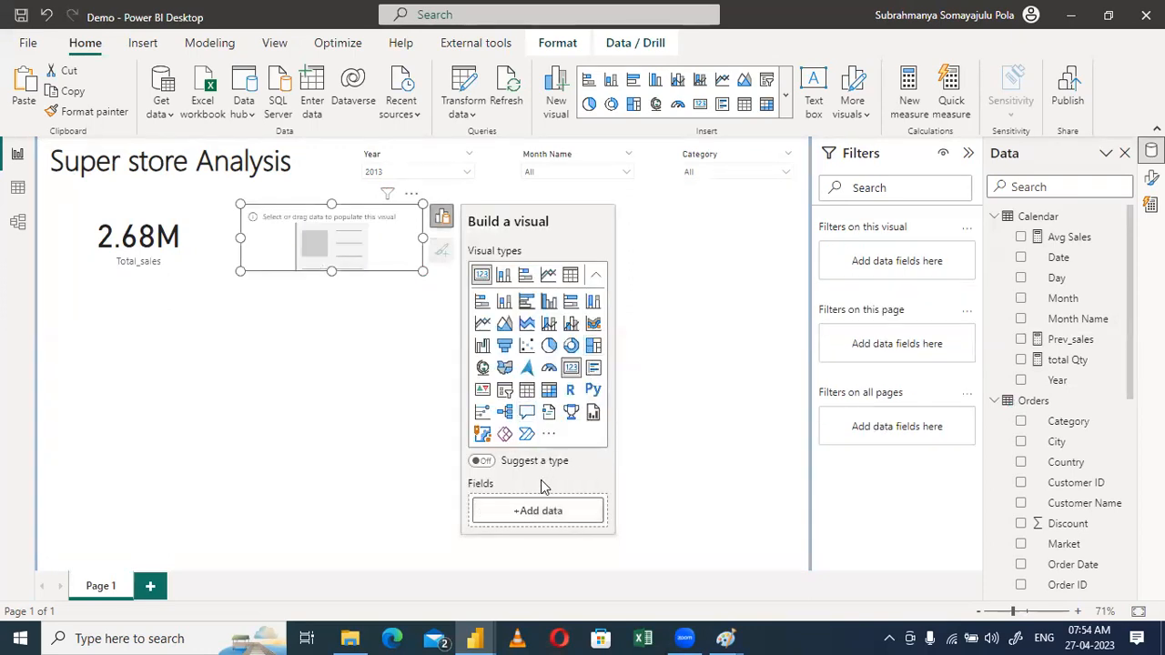
left_click(526, 510)
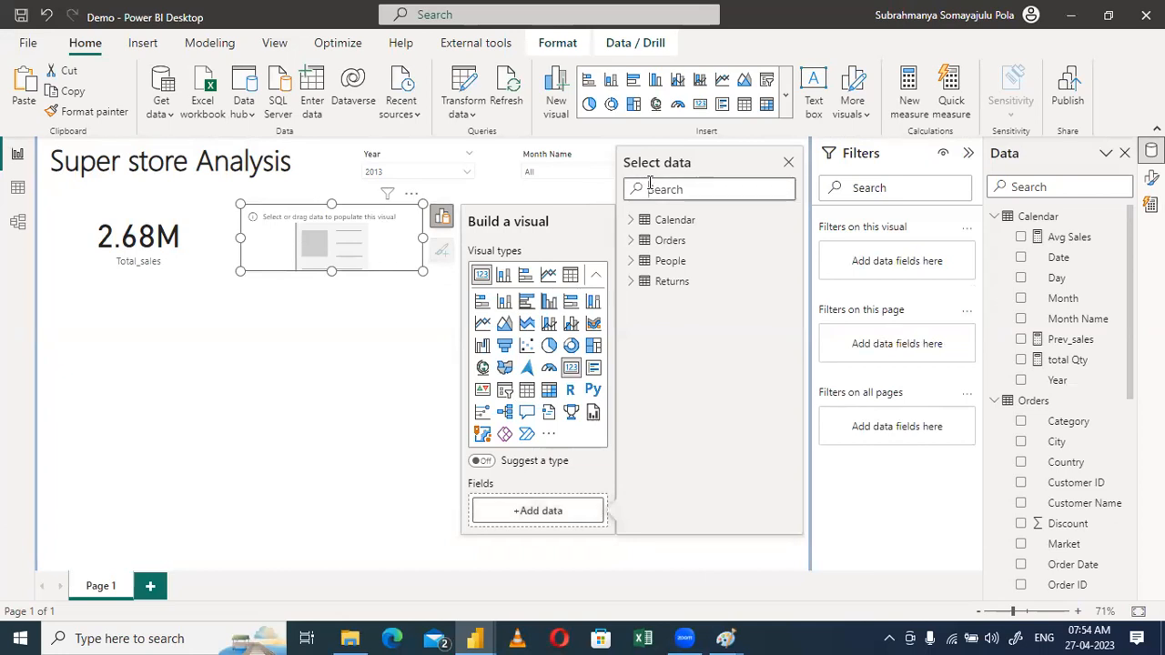
type("pre")
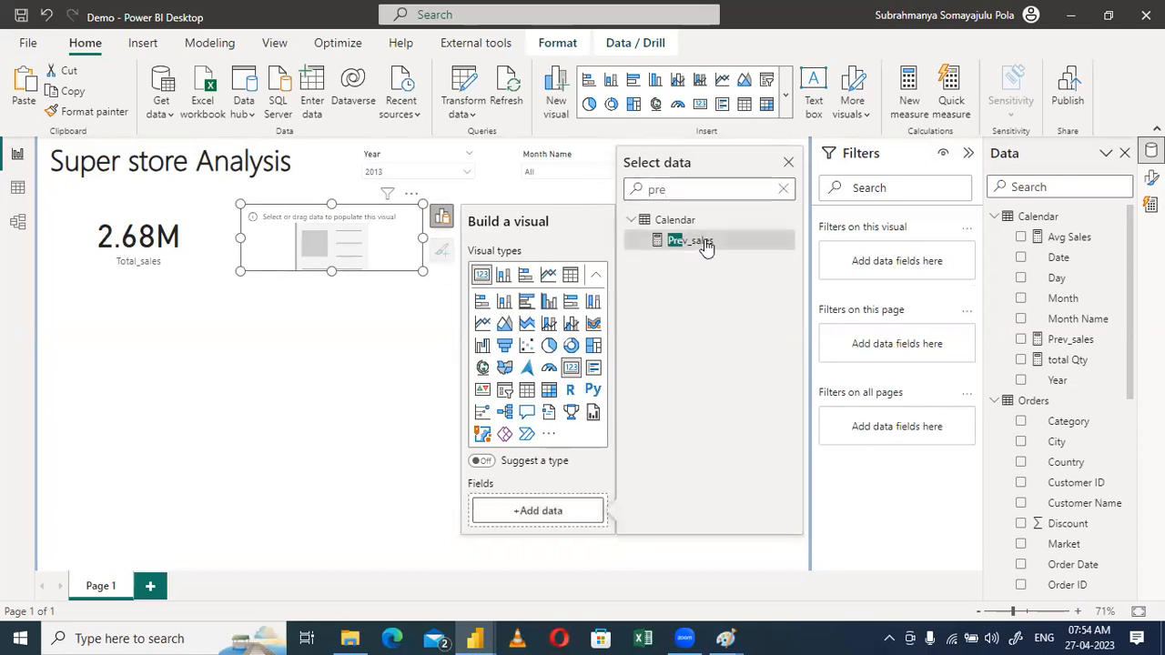
left_click(707, 241)
left_click(261, 403)
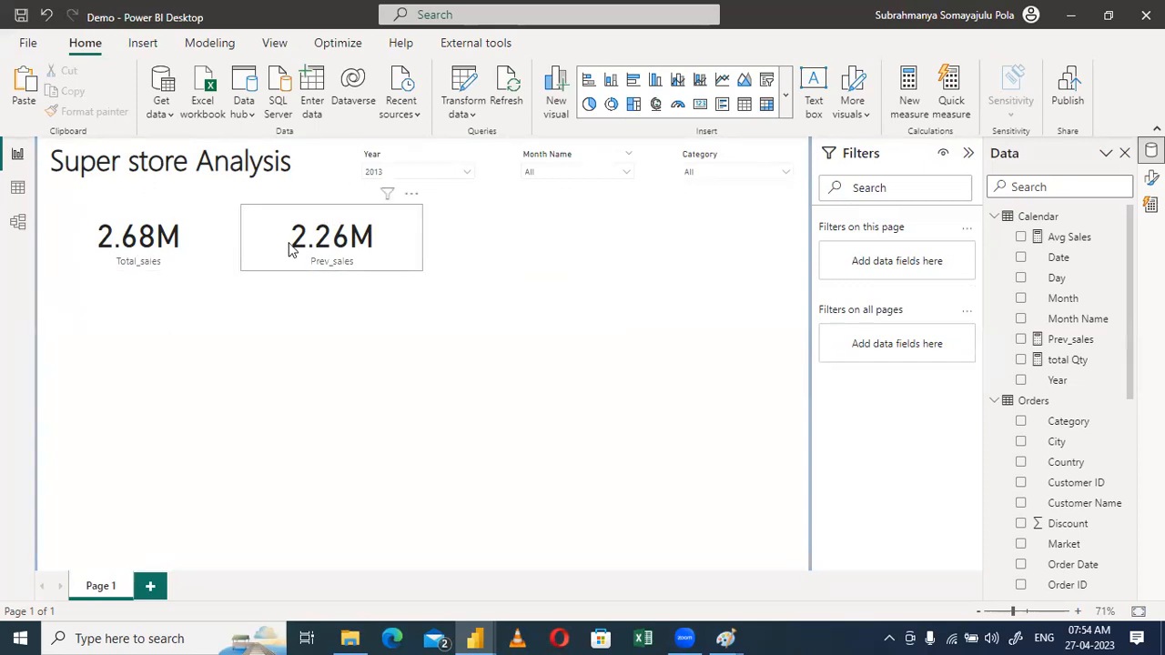
Examine the callout value and category label formatting options of the Total_sales card
left_click(160, 265)
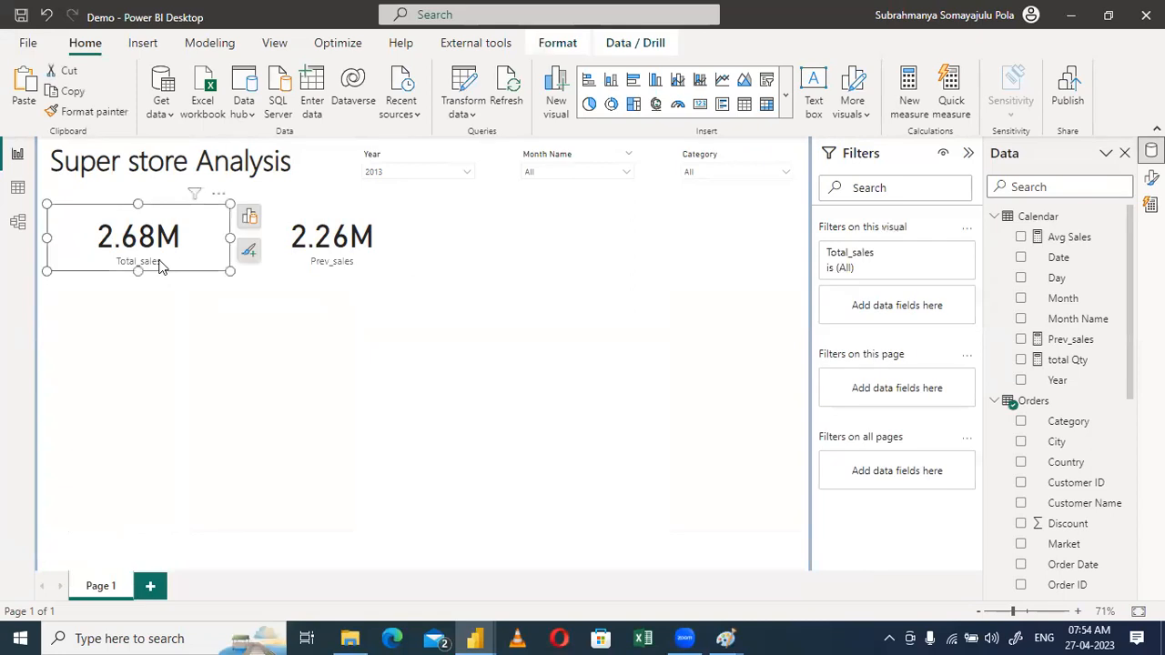
left_click(1151, 177)
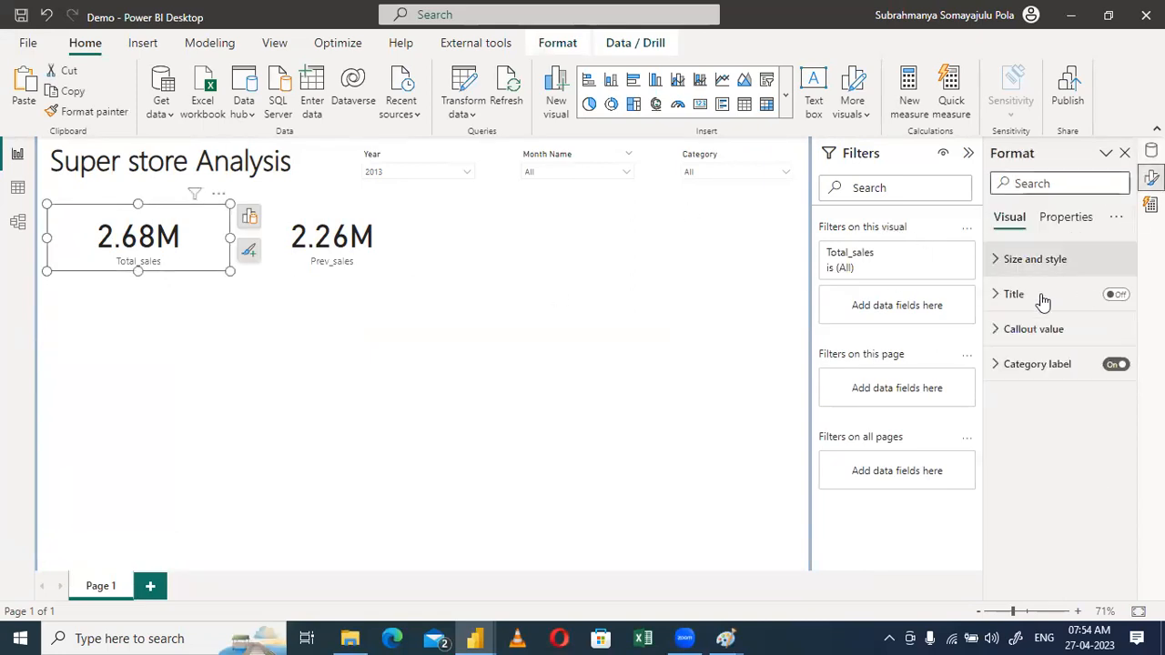
left_click(1018, 333)
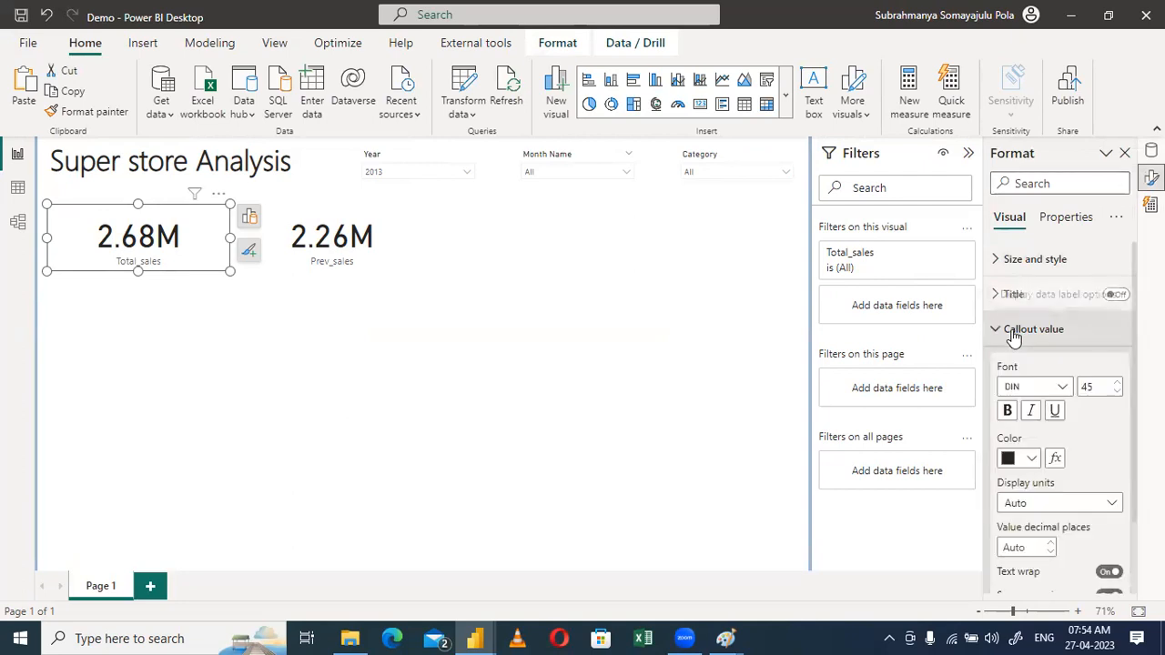
left_click(1016, 333)
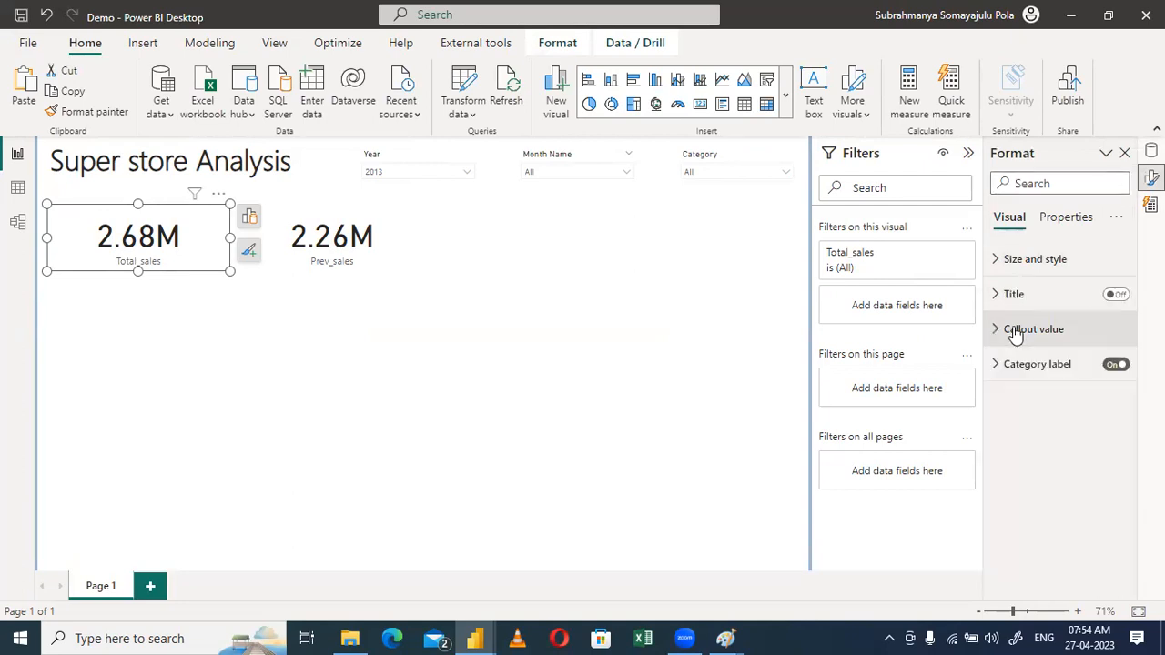
left_click(1054, 365)
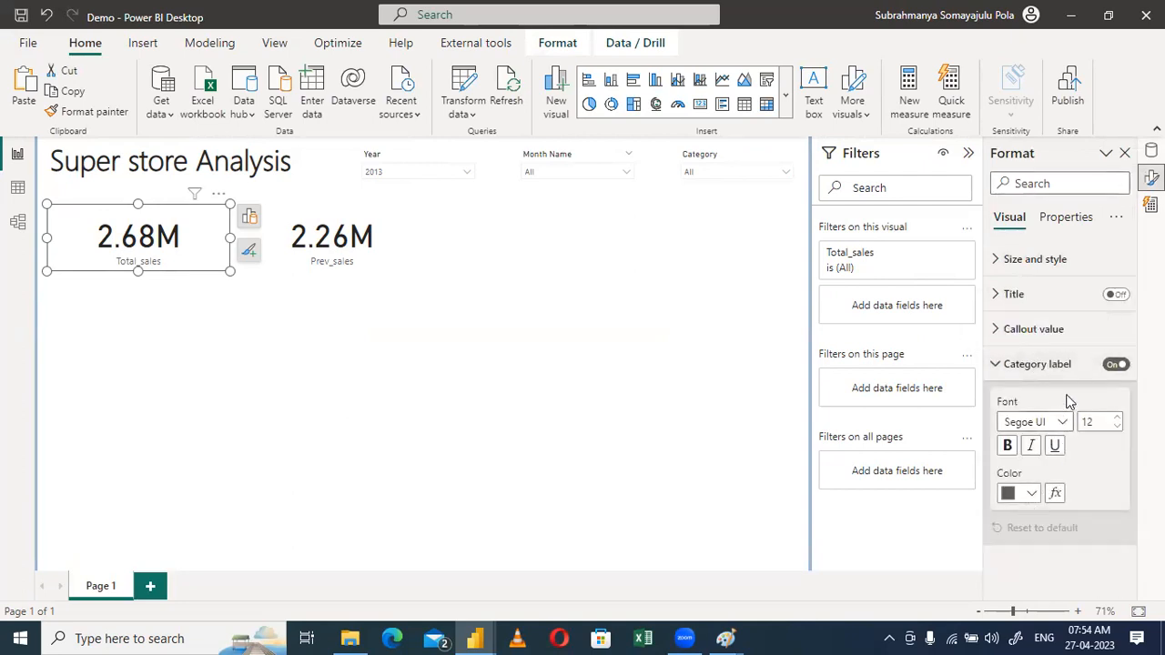
Rename the Total_sales field for its card to Current Sales and deselect the card
left_click(249, 219)
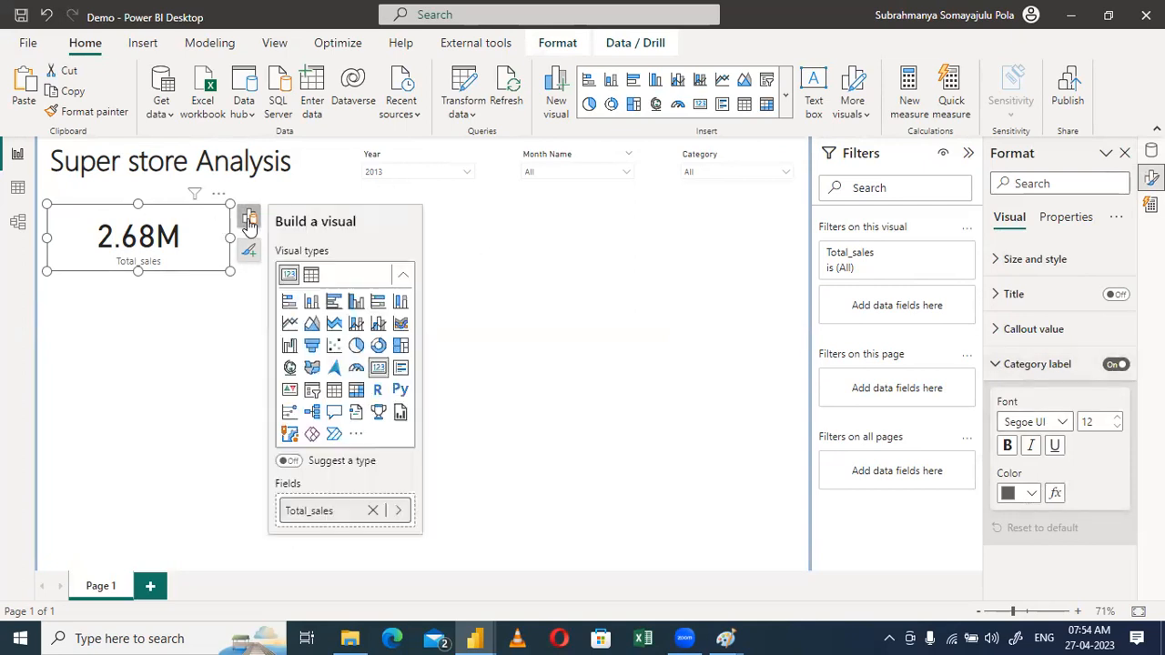
double_click(315, 509)
key("BackSpace")
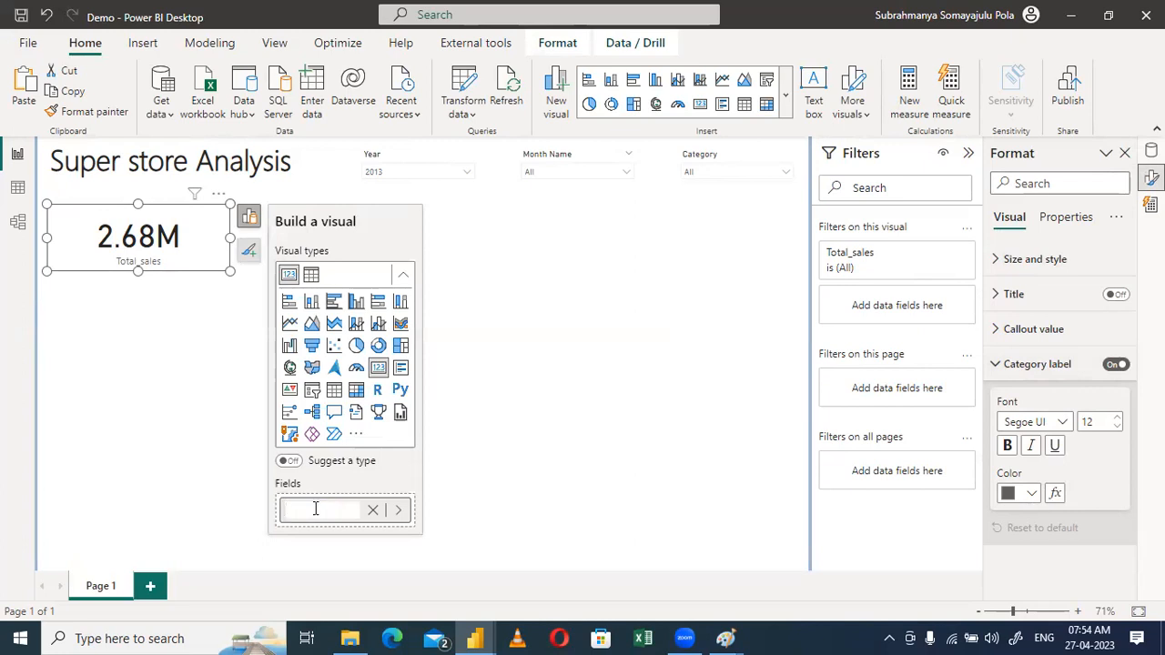
type("TotalSa")
key("BackSpace")
key("BackSpace")
key("BackSpace")
key("BackSpace")
type("Current Sales")
key("Return")
left_click(140, 398)
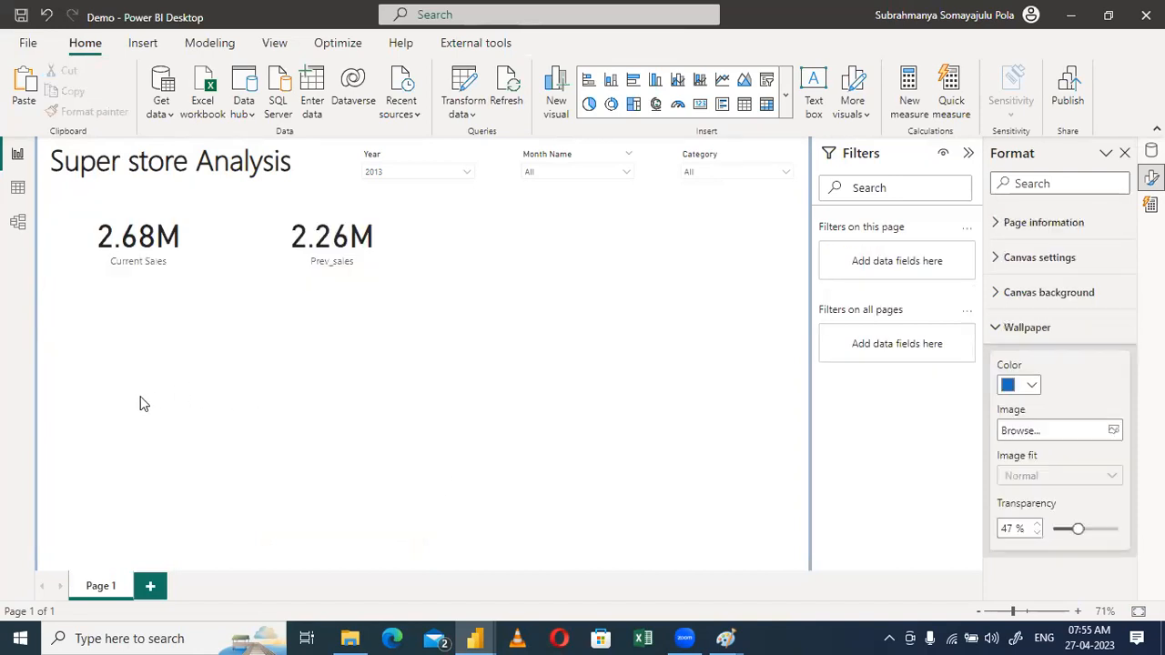
Rename the Prev_sales field for the second card to Previous Year Sales, deselect the card and return to the data field list
left_click(337, 222)
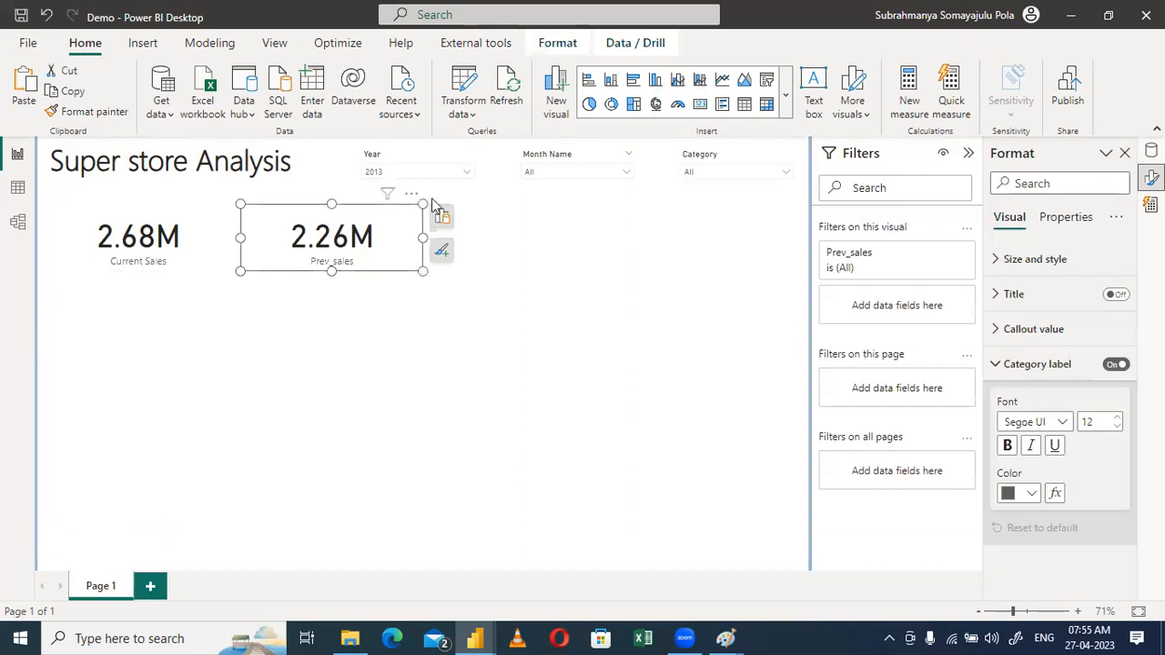
left_click(443, 216)
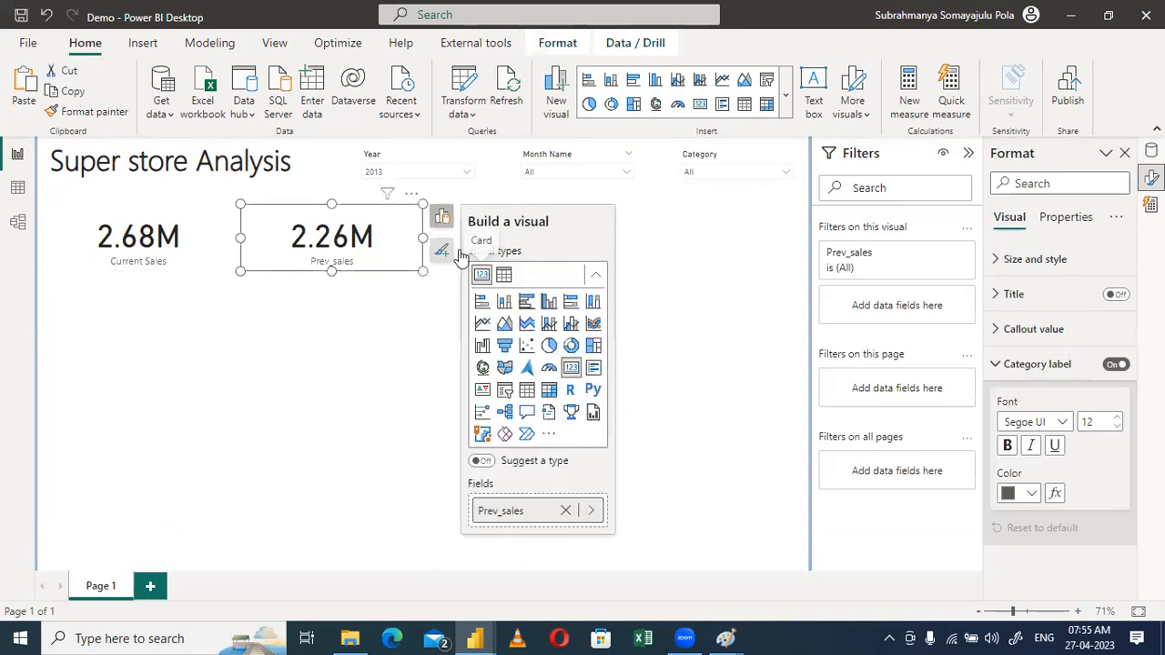
double_click(502, 513)
type("Prev")
type("ious ")
type("Year Sa")
type("les")
key("Return")
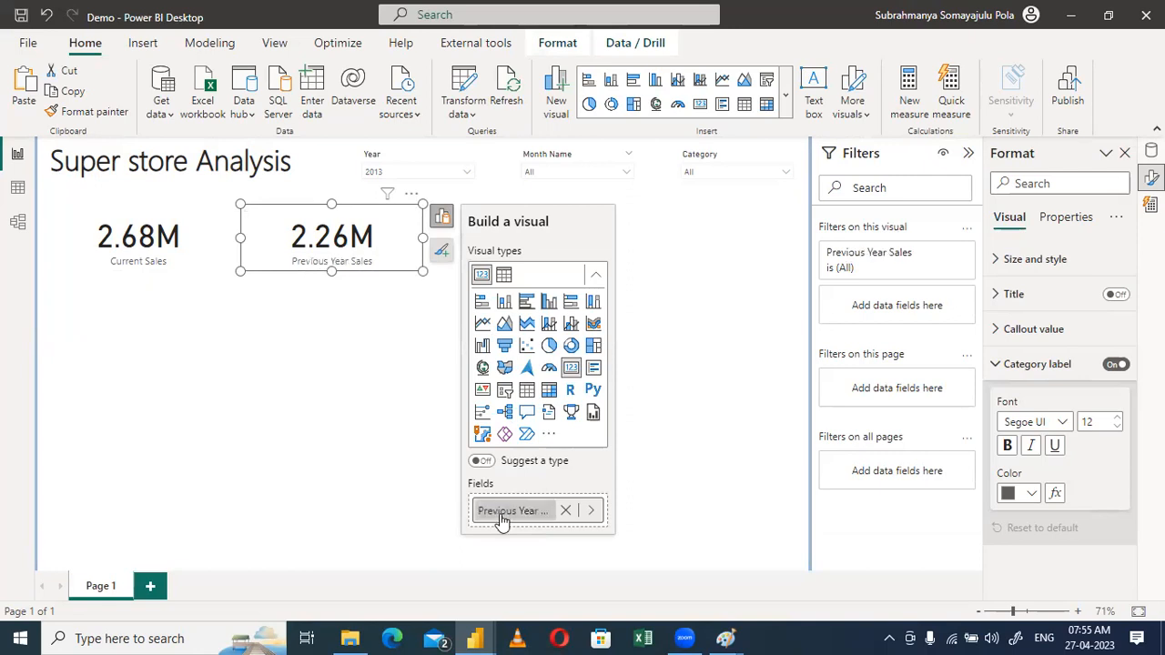
left_click(320, 465)
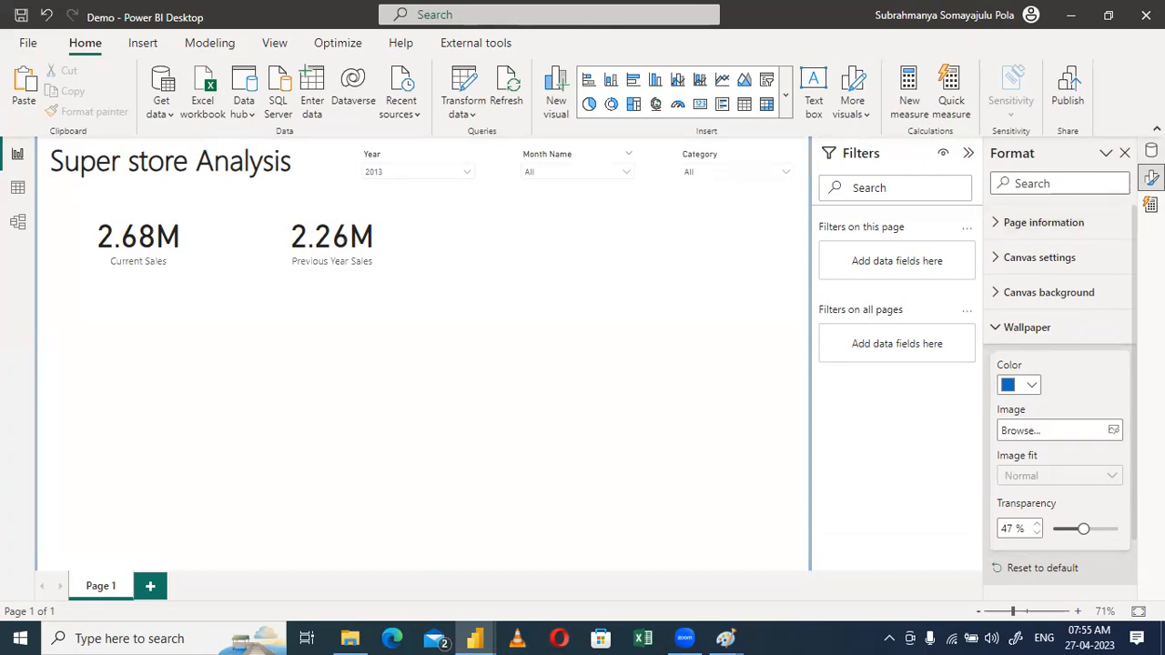
left_click(1152, 151)
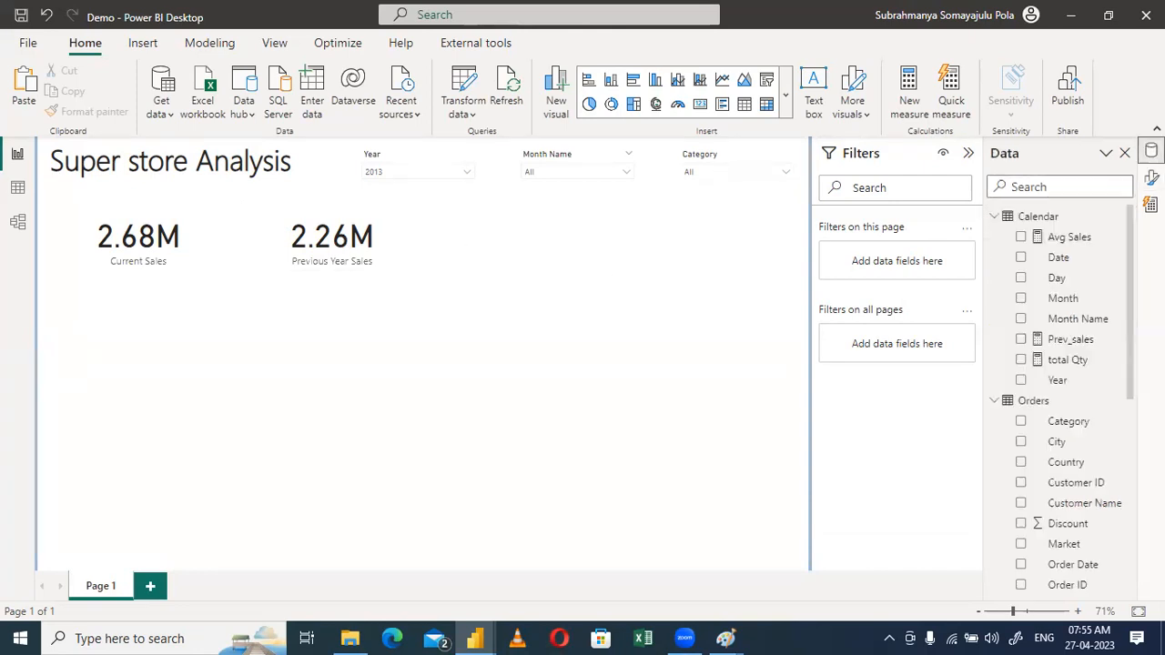
Create a new measure named Diff% and start its formula on a second line with the DIVIDE function and an inner parenthesis
left_click(917, 80)
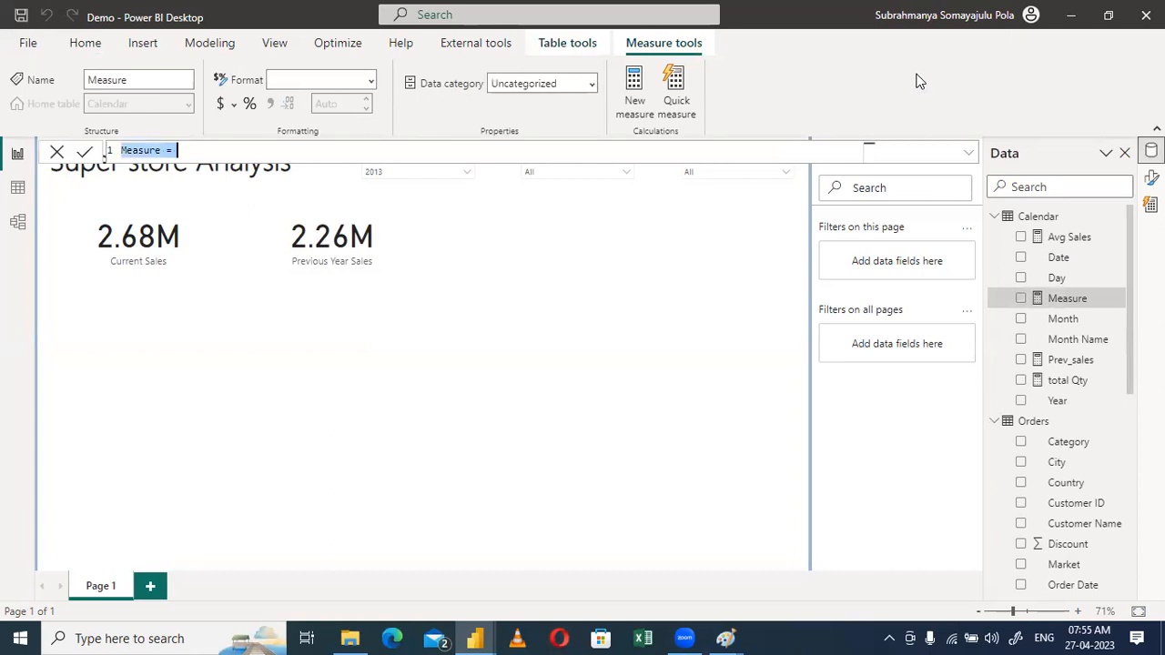
type("Diff")
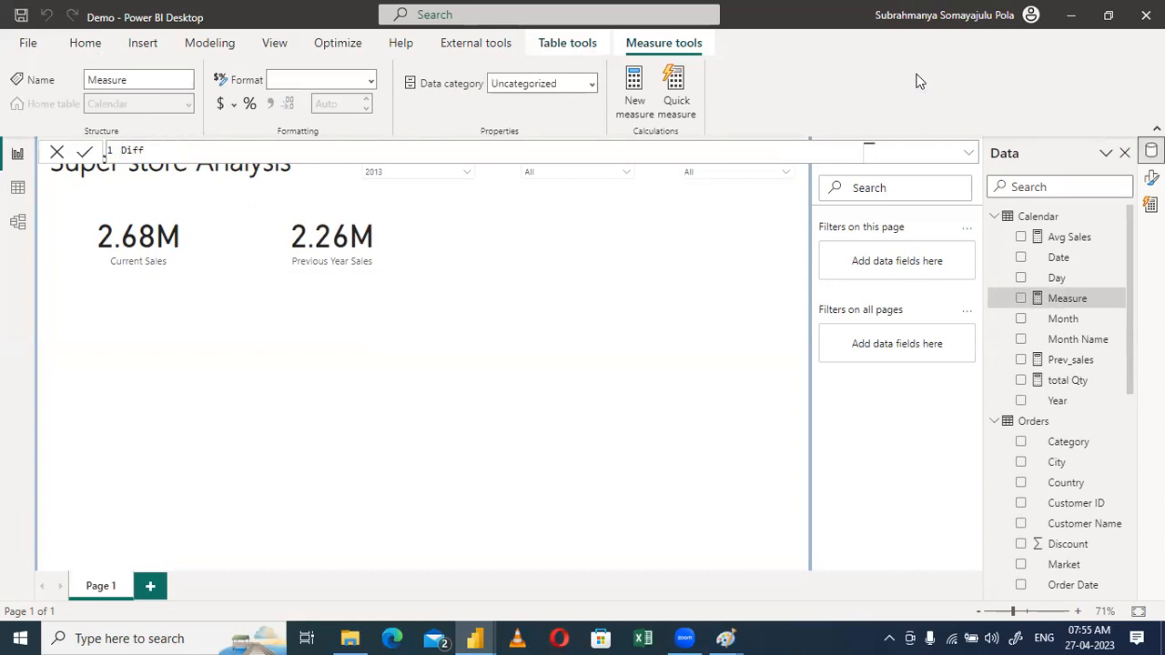
type("% =")
key("shift+Return")
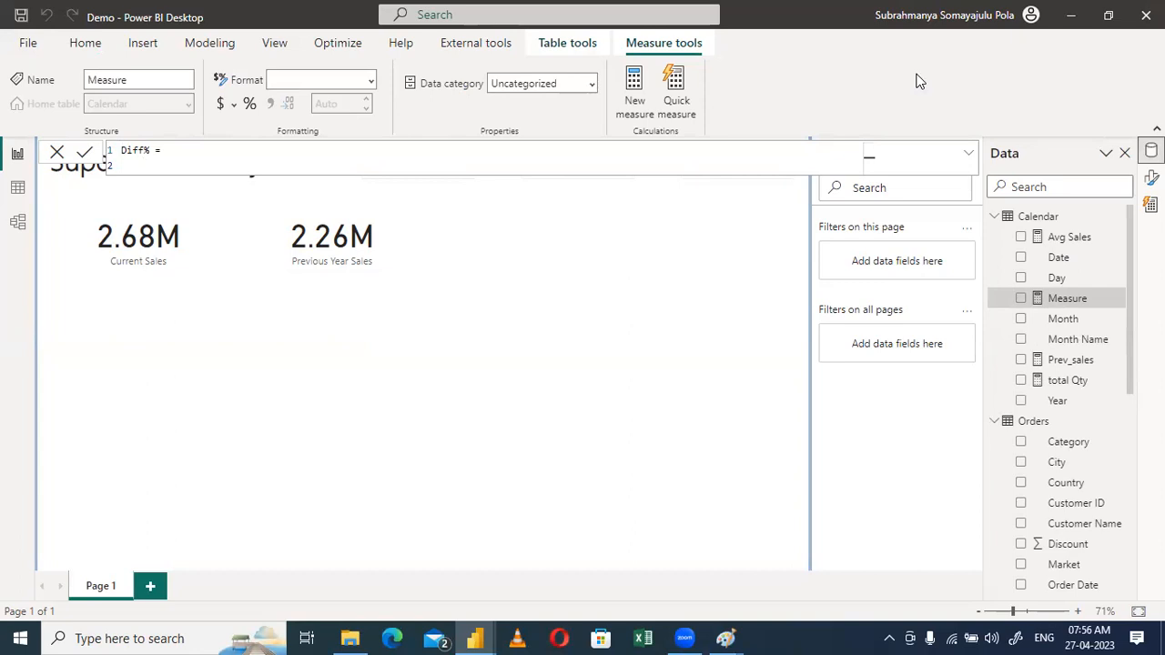
key("Tab")
type("div")
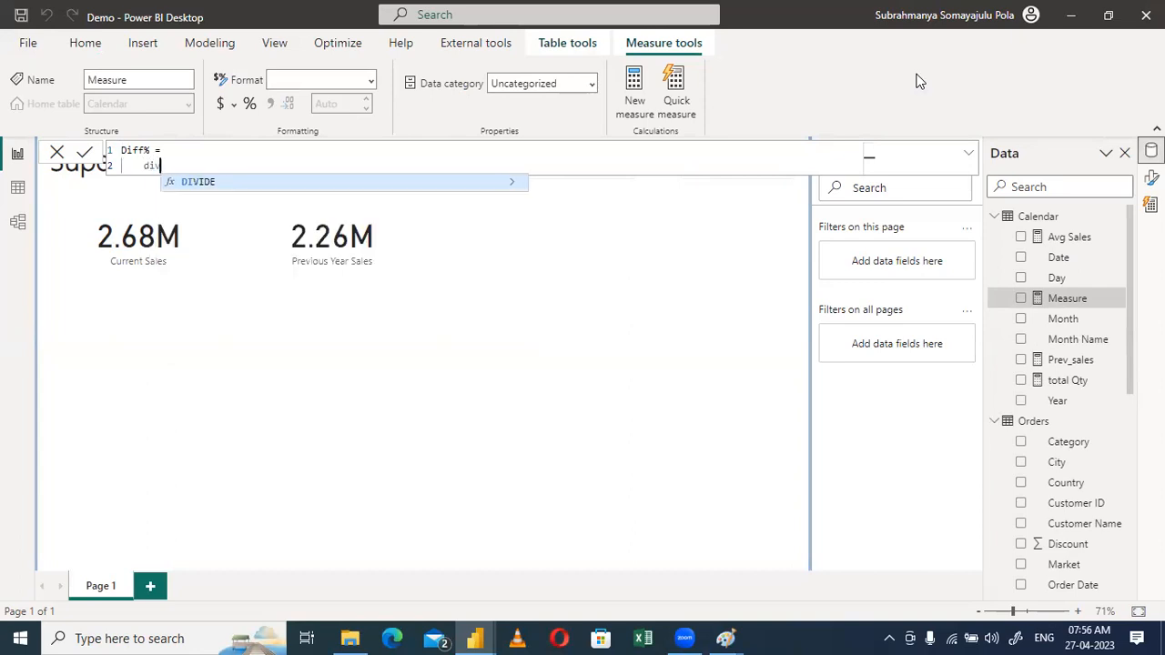
key("Tab")
type("(")
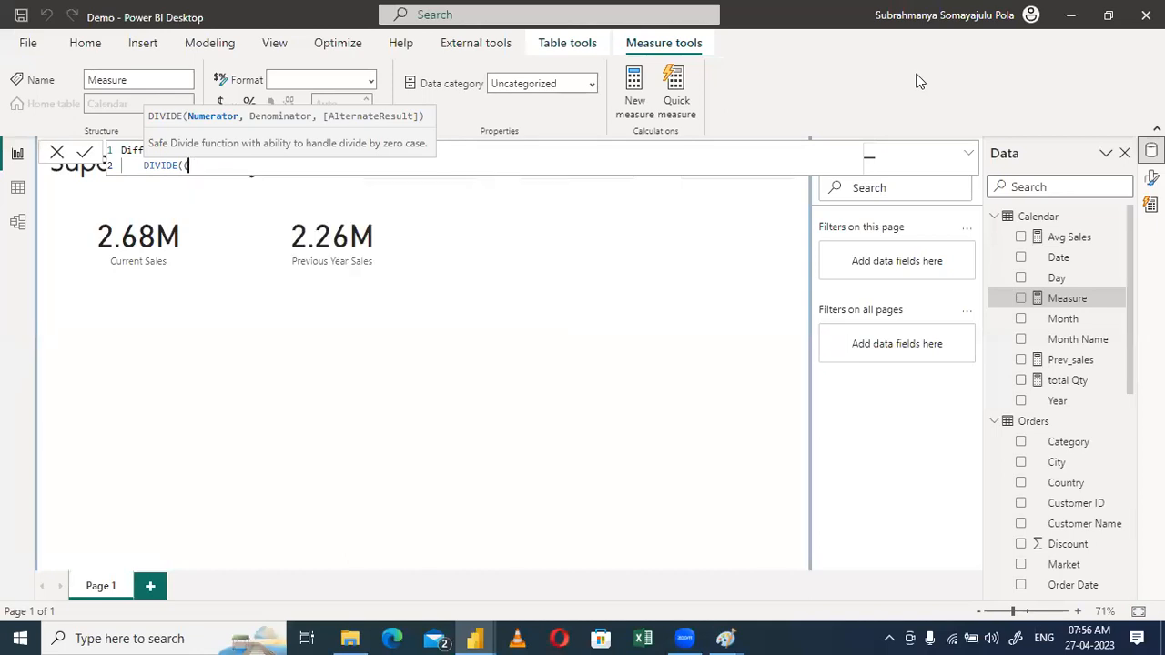
Enter ([Total_sales] - [Prev_sales]) as the numerator of the DIVIDE function in the Diff% measure
type("[")
key("Down")
key("Down")
key("Down")
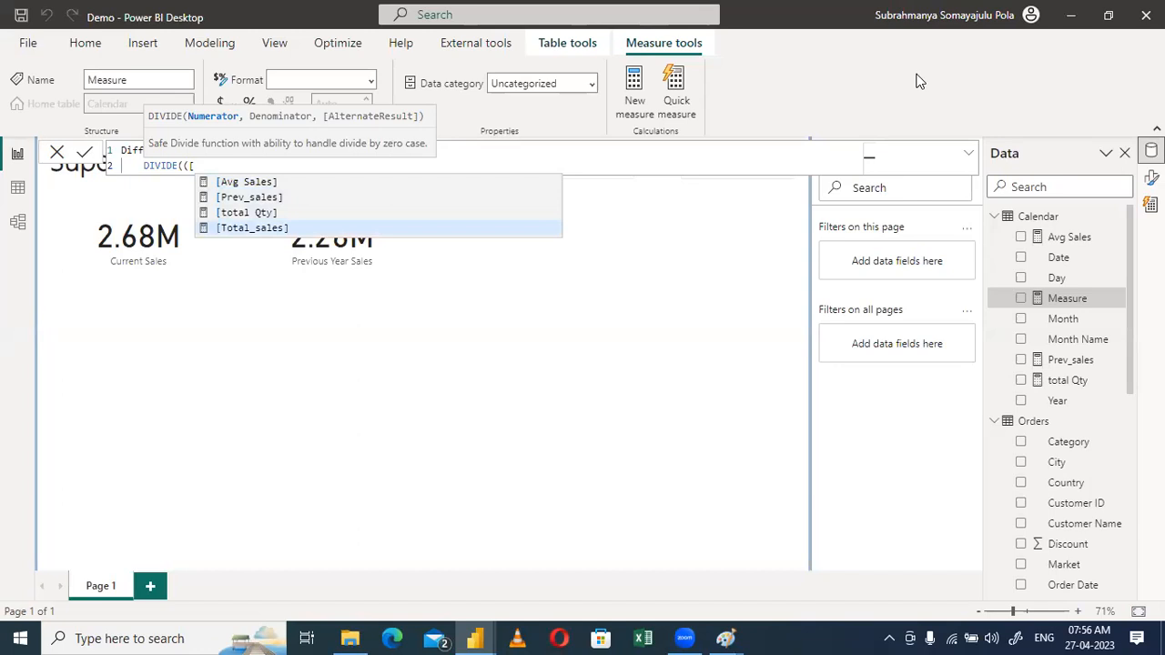
key("Tab")
type("- ")
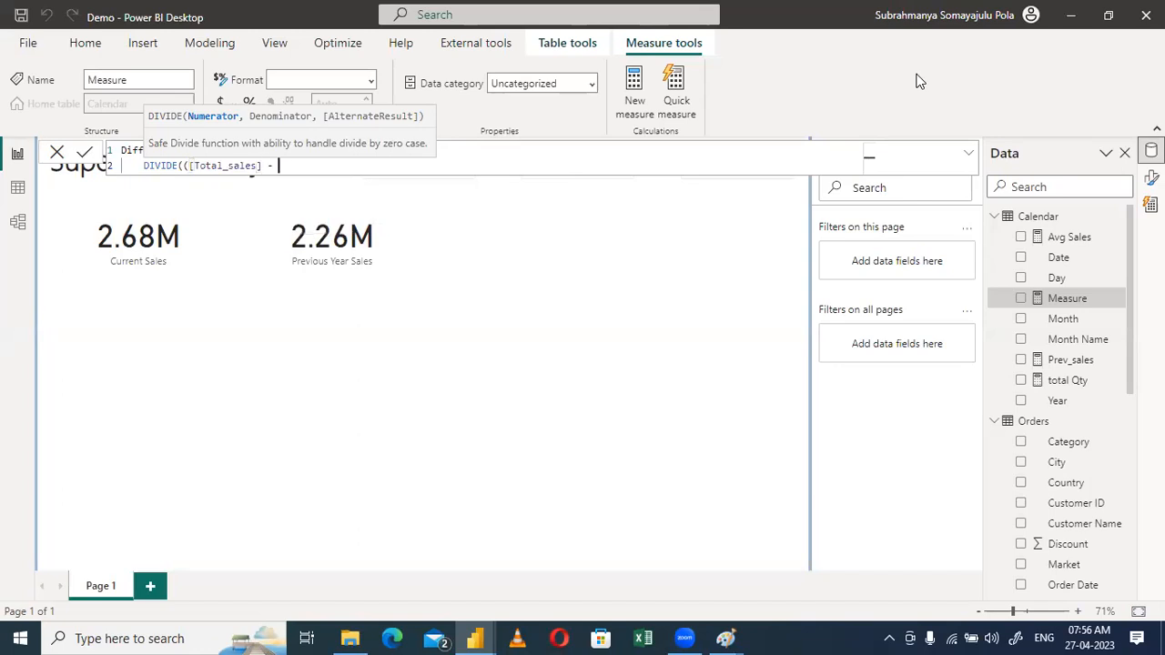
type("[p")
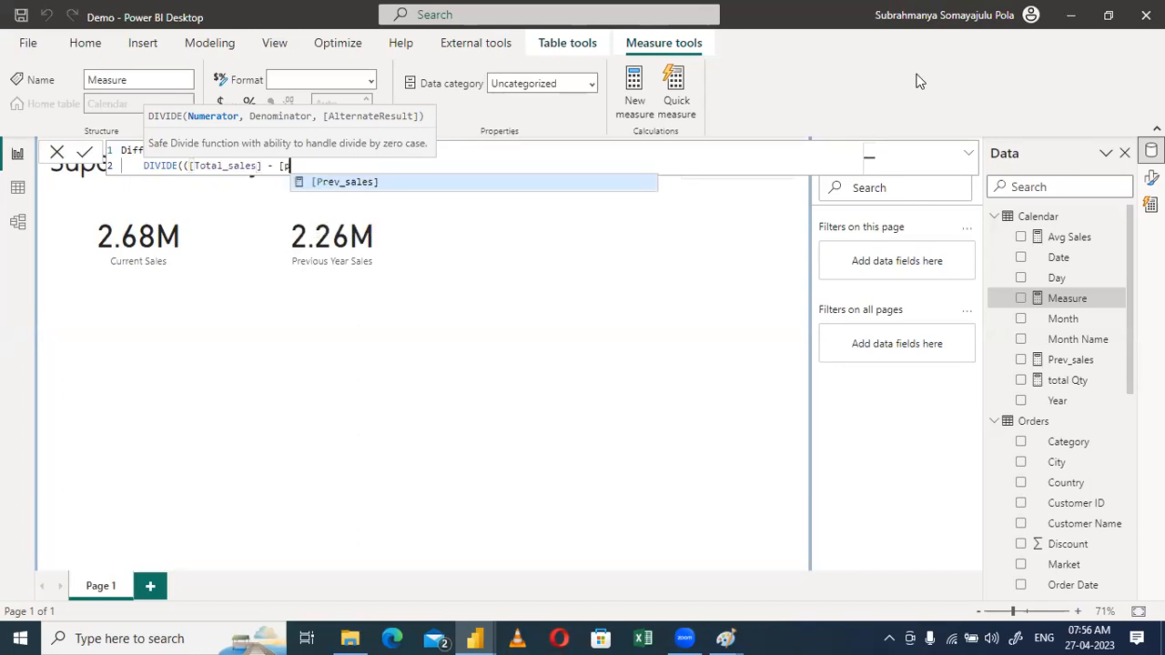
key("Tab")
type("),")
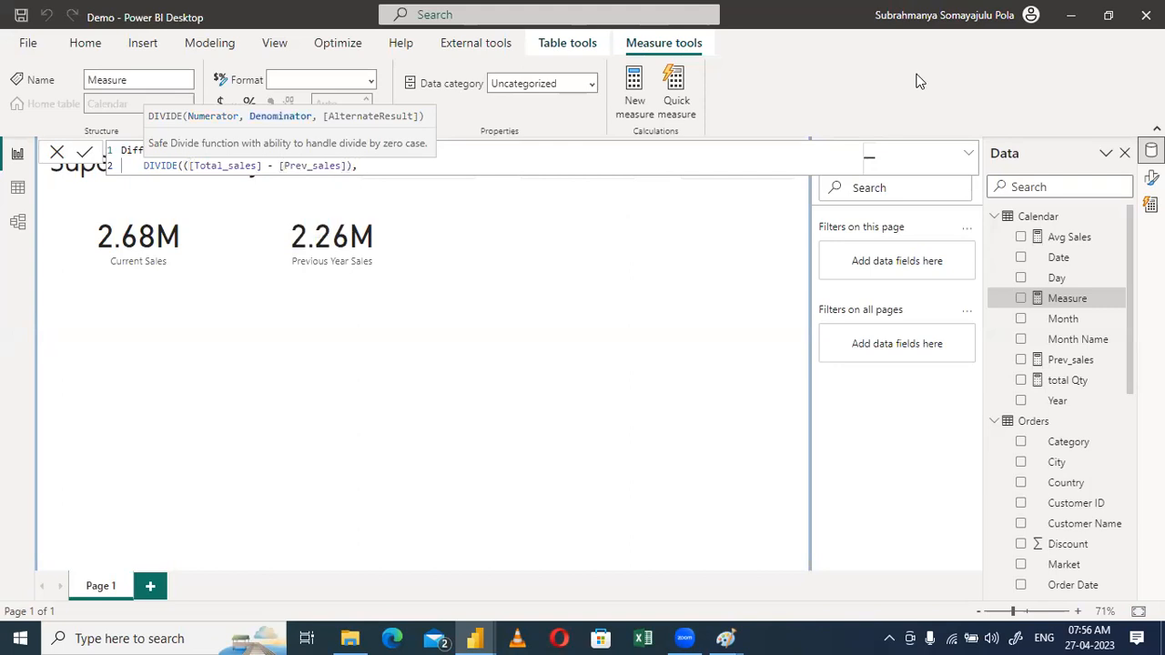
Complete the Diff% formula with [Total_sales] as denominator and 0 as alternate result, and format the measure as a percentage
type("[")
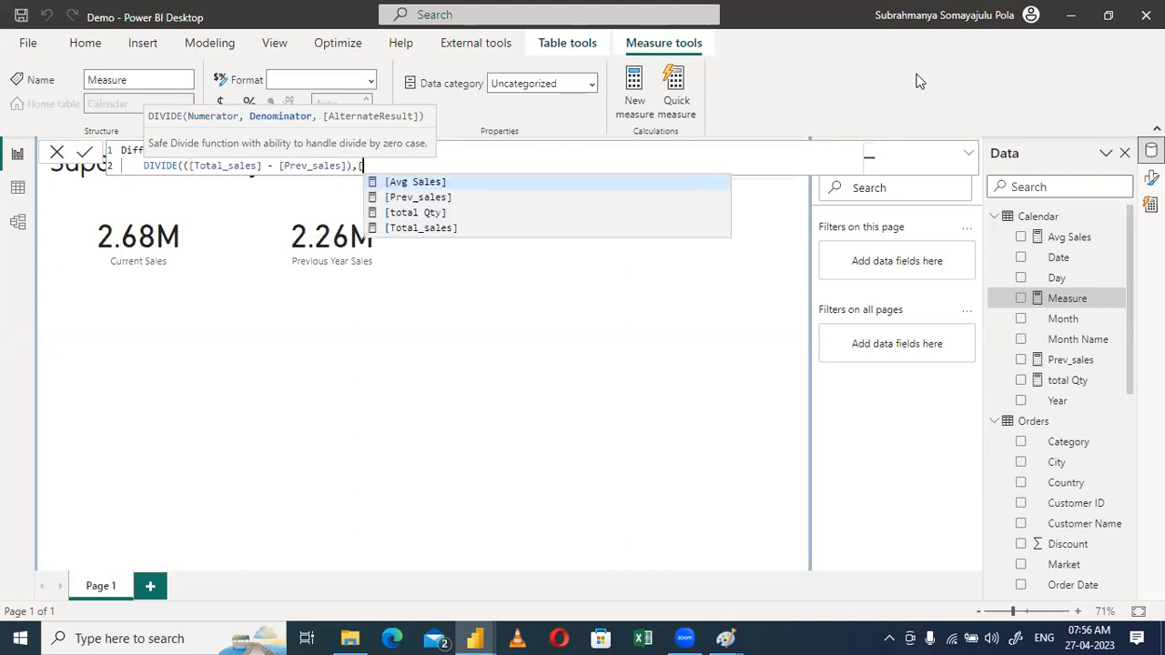
key("Down")
key("Down")
key("Down")
key("Tab")
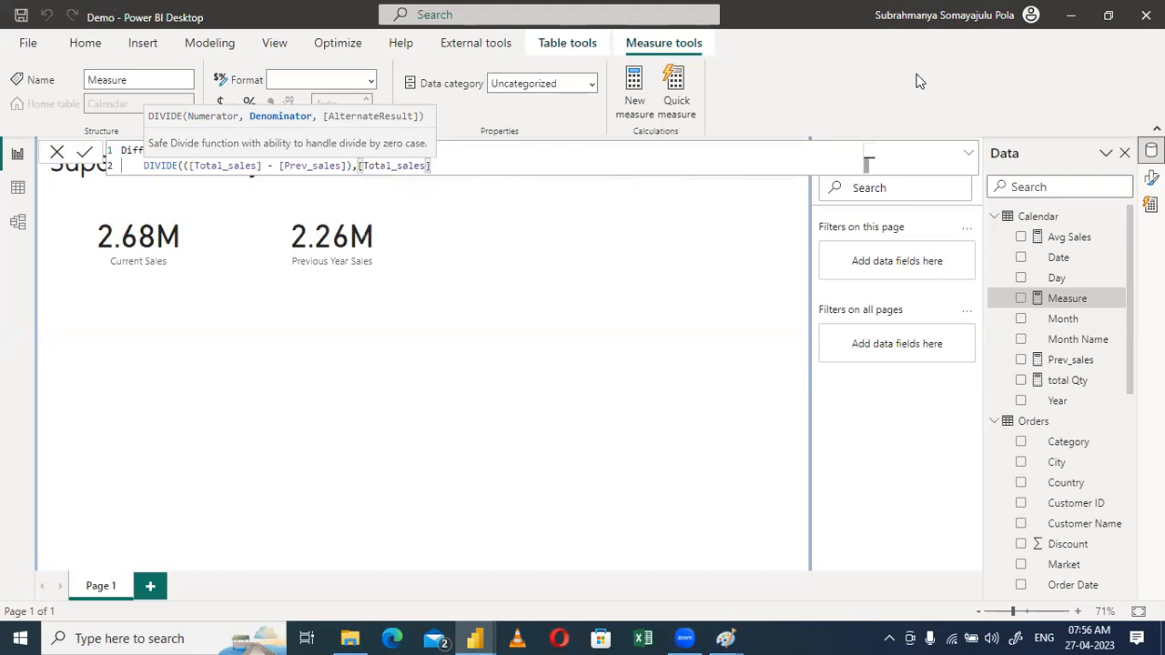
type(",0)")
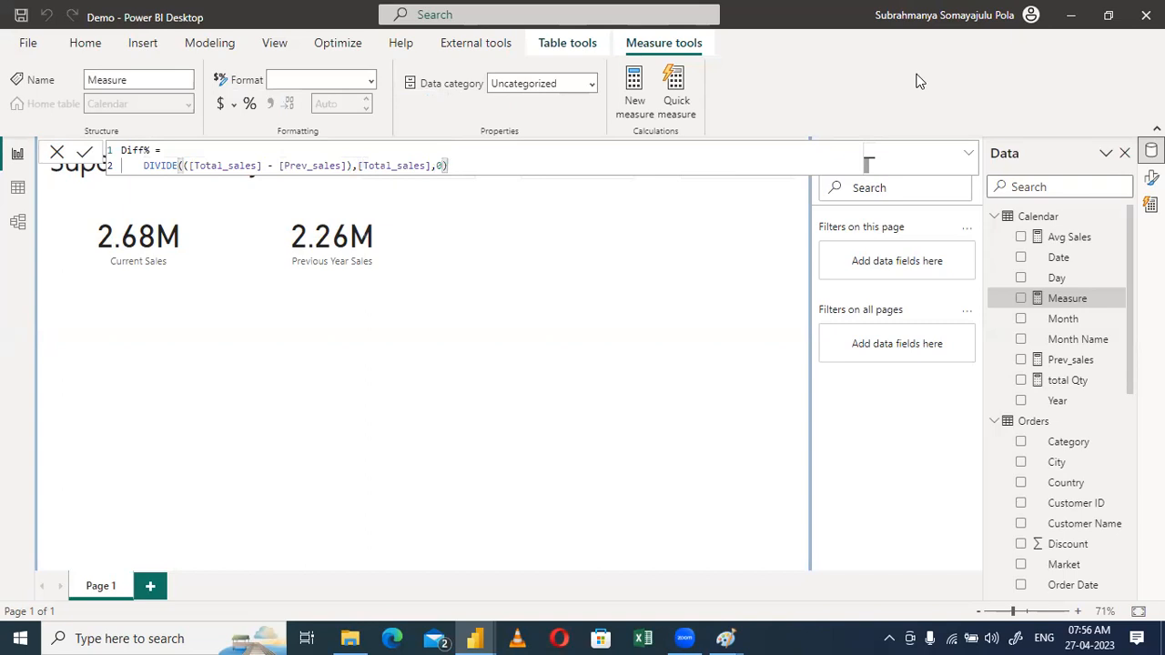
key("Return")
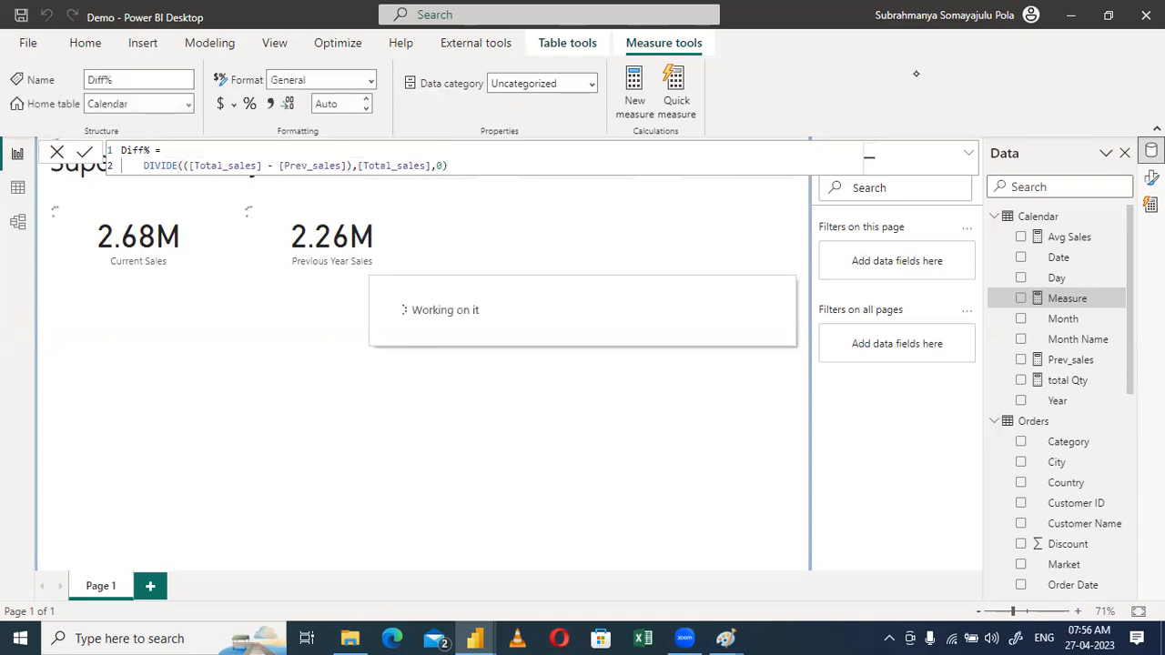
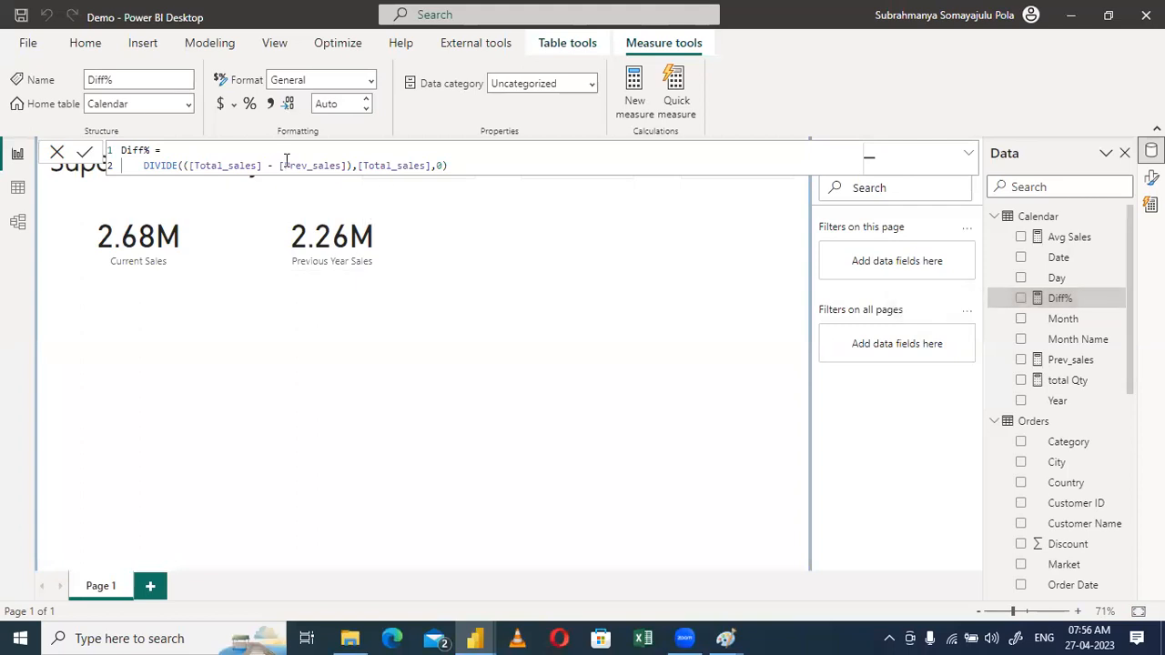
left_click(249, 105)
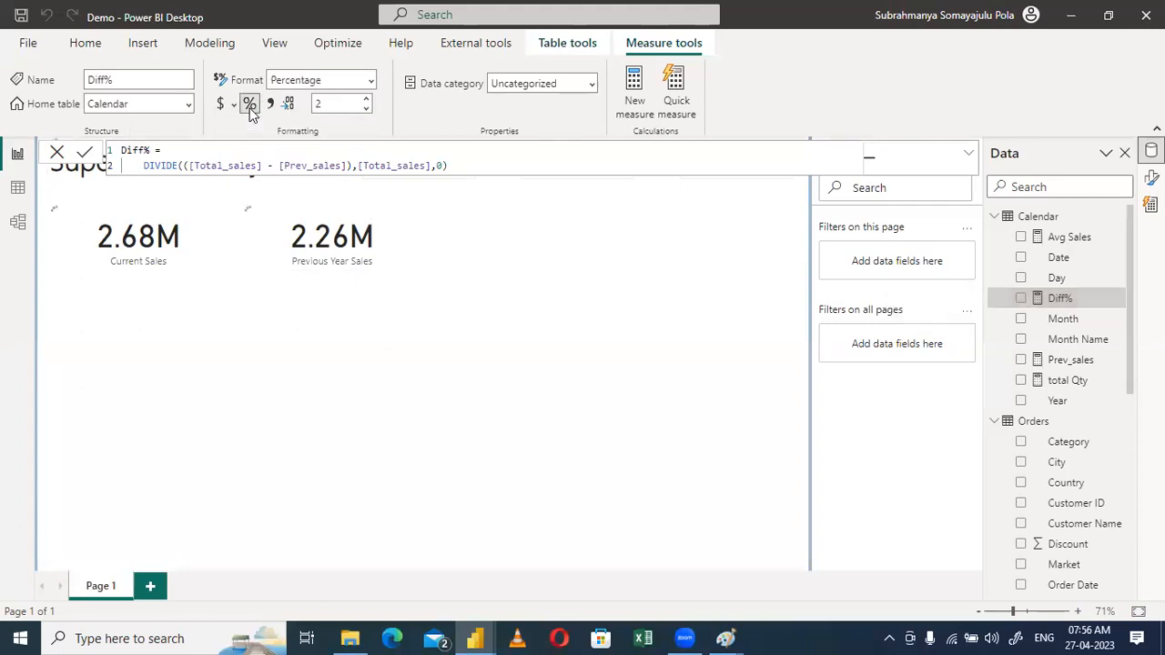
Duplicate the Previous Year Sales card and place the copy beside the original, below the Month Name slicer
left_click(325, 228)
key("ctrl+c")
key("ctrl+v")
left_click_drag(325, 228, 522, 235)
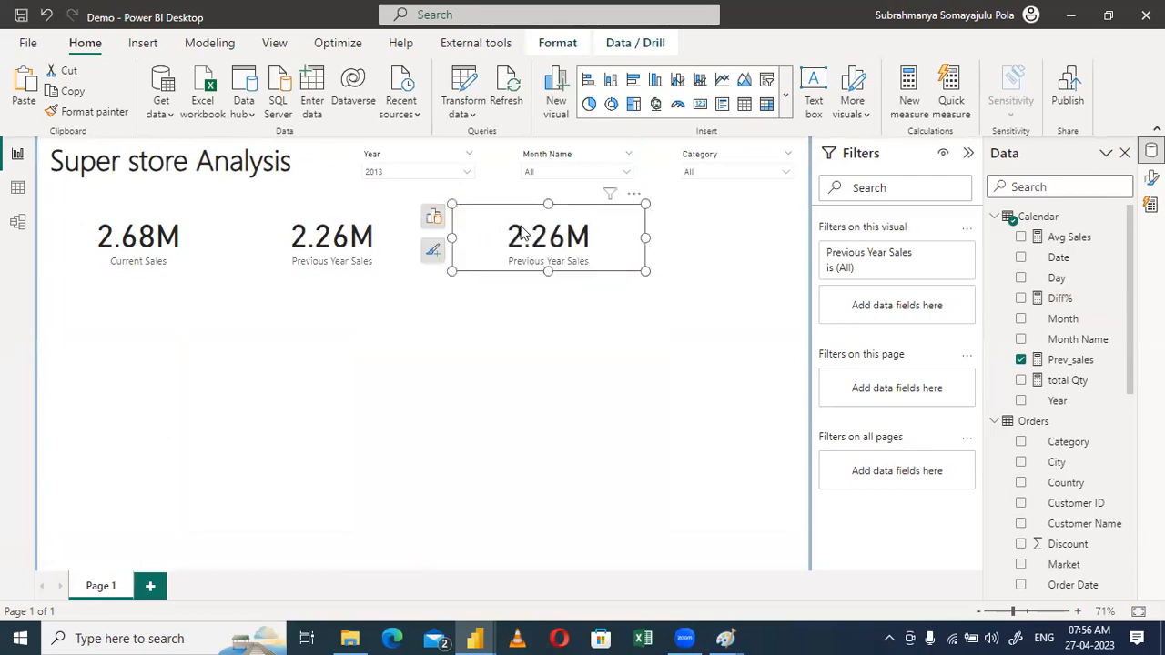
Replace the Previous Year Sales field in the duplicated card with the Diff% measure, searching the available data for "d"
left_click(433, 219)
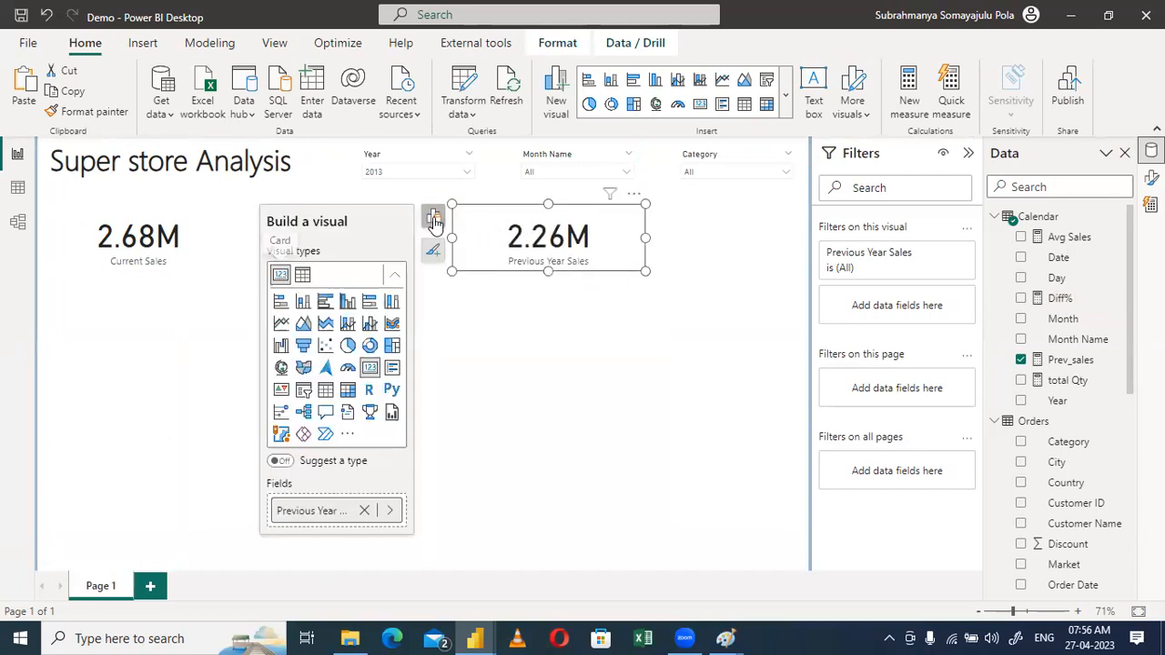
left_click(365, 510)
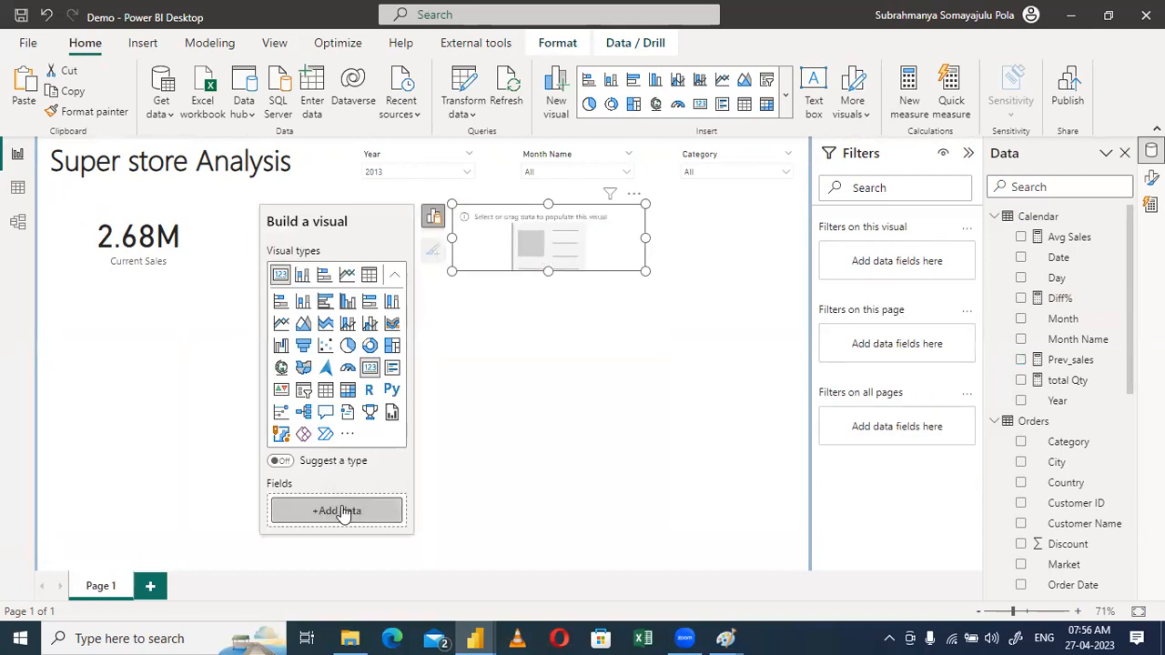
left_click(344, 512)
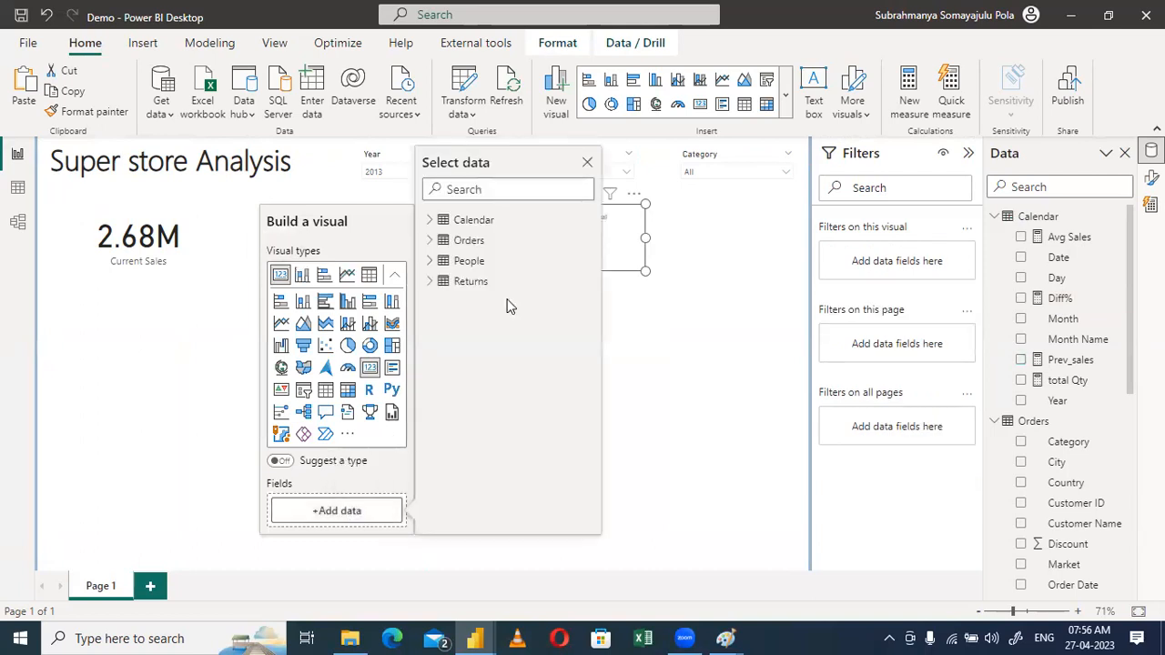
left_click(513, 199)
type("d")
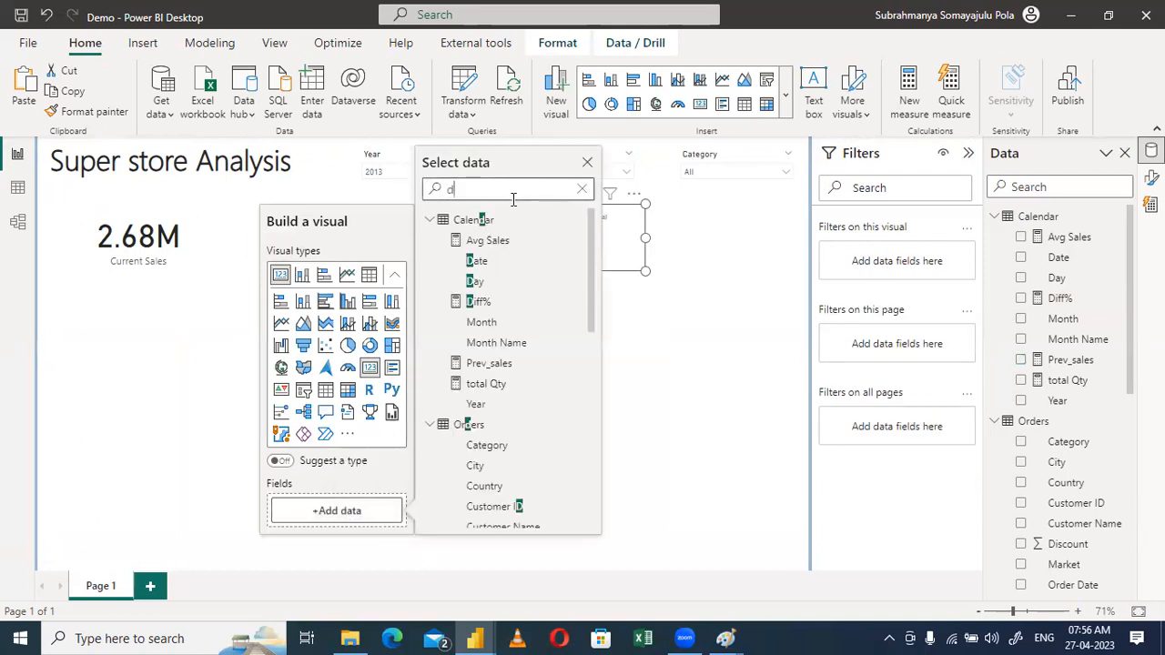
left_click(483, 302)
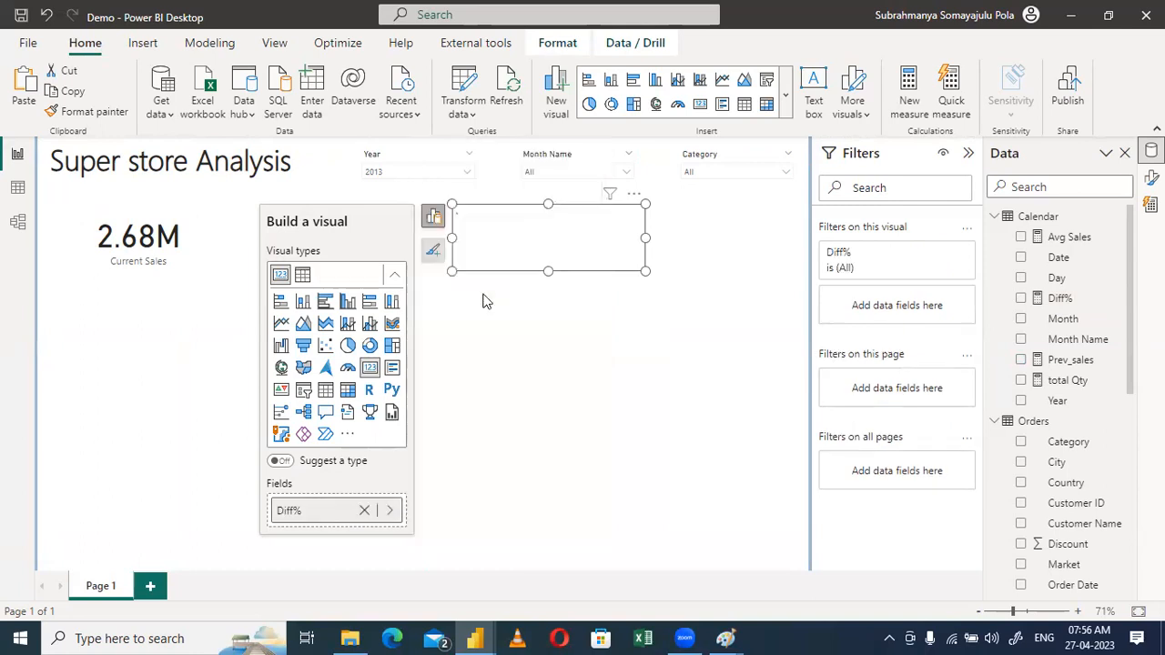
Narrow the Current Sales card and the Previous Year Sales card to about 256 wide each
left_click(571, 368)
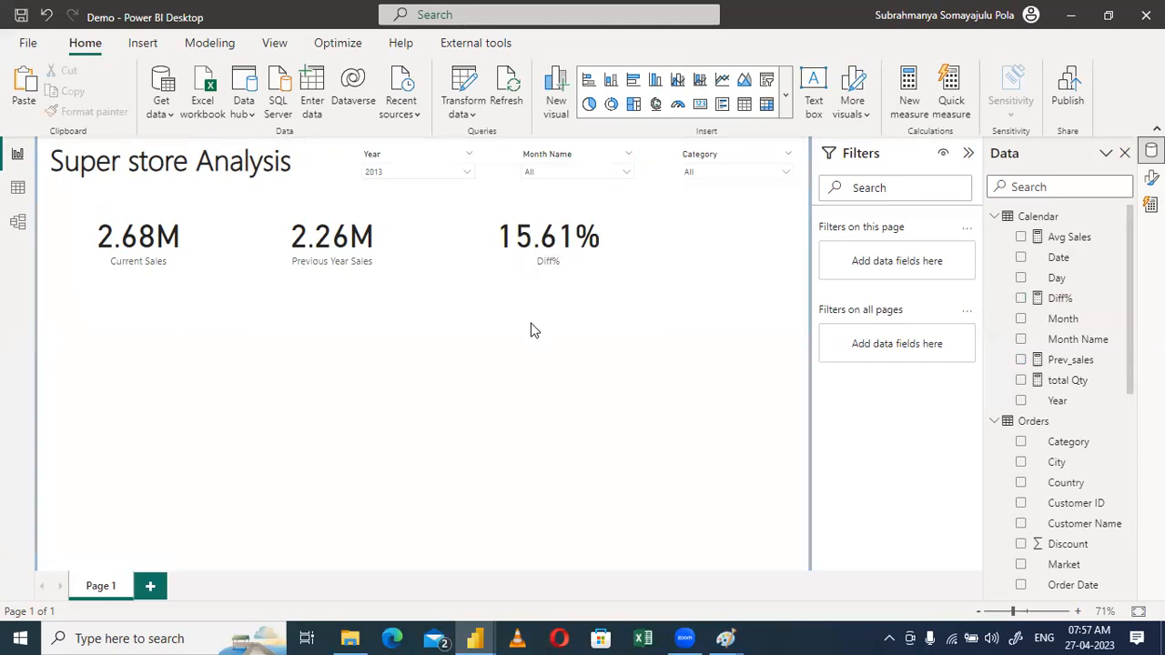
left_click(578, 257)
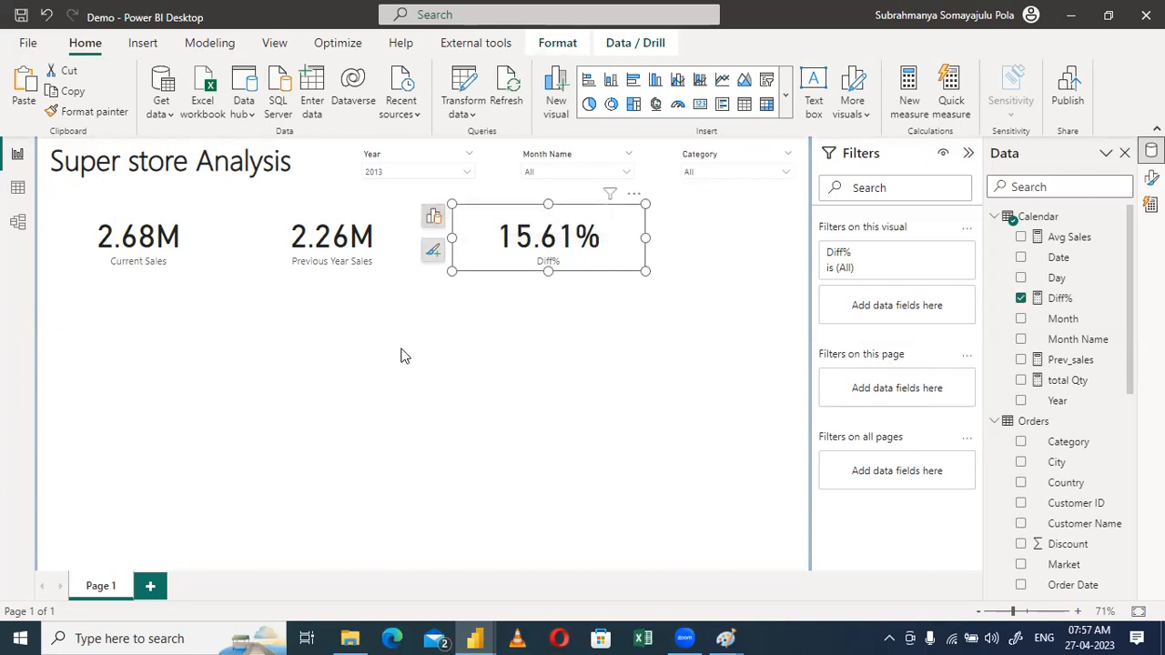
left_click(355, 341)
left_click(171, 225)
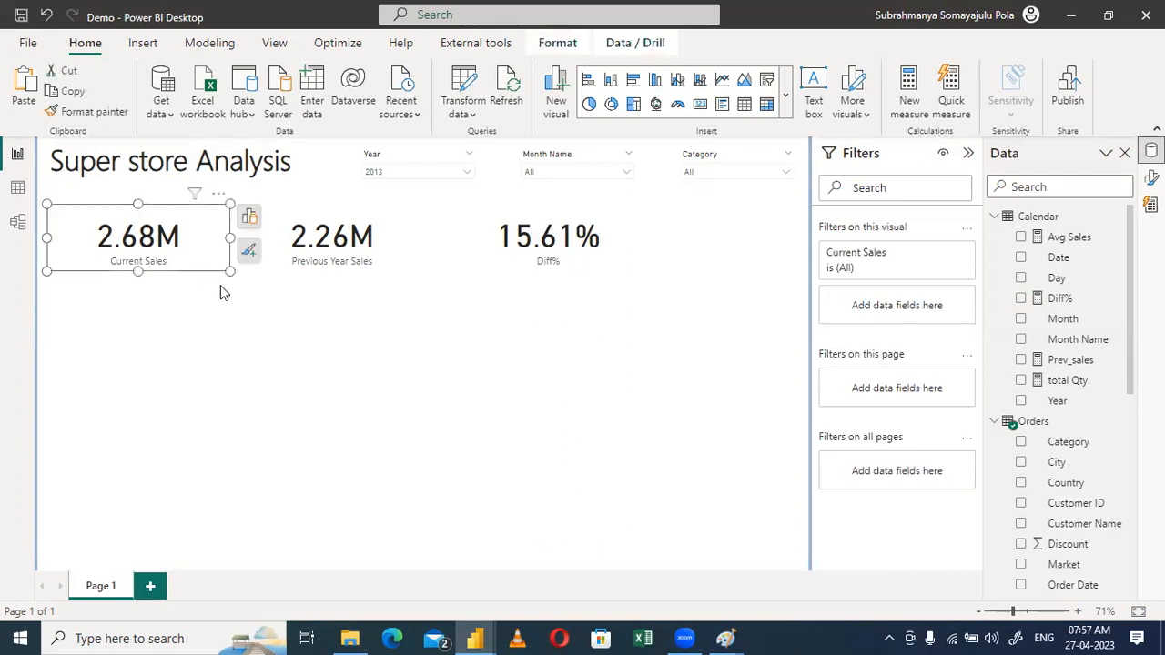
left_click_drag(231, 272, 203, 273)
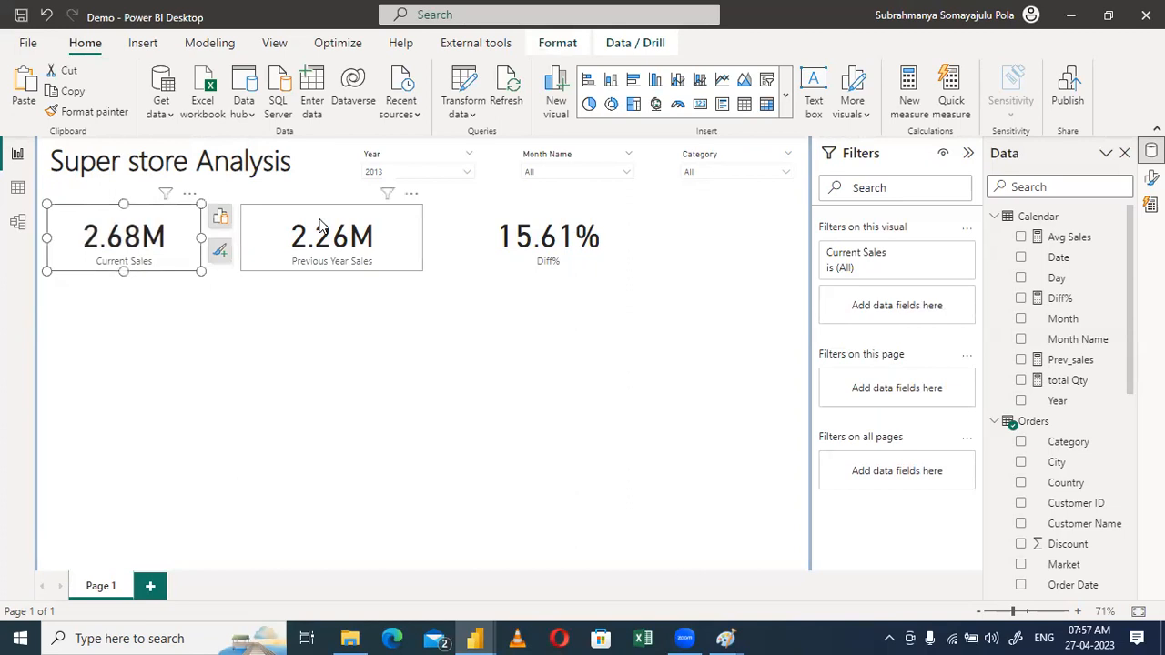
left_click(89, 113)
left_click(295, 234)
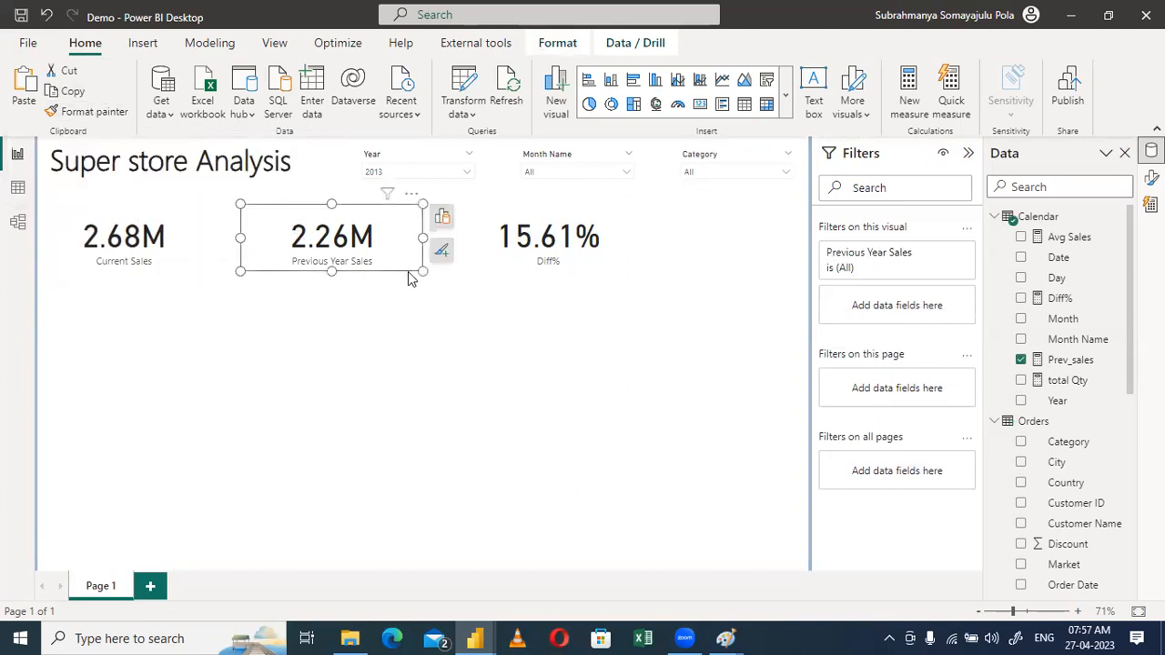
left_click_drag(421, 271, 394, 271)
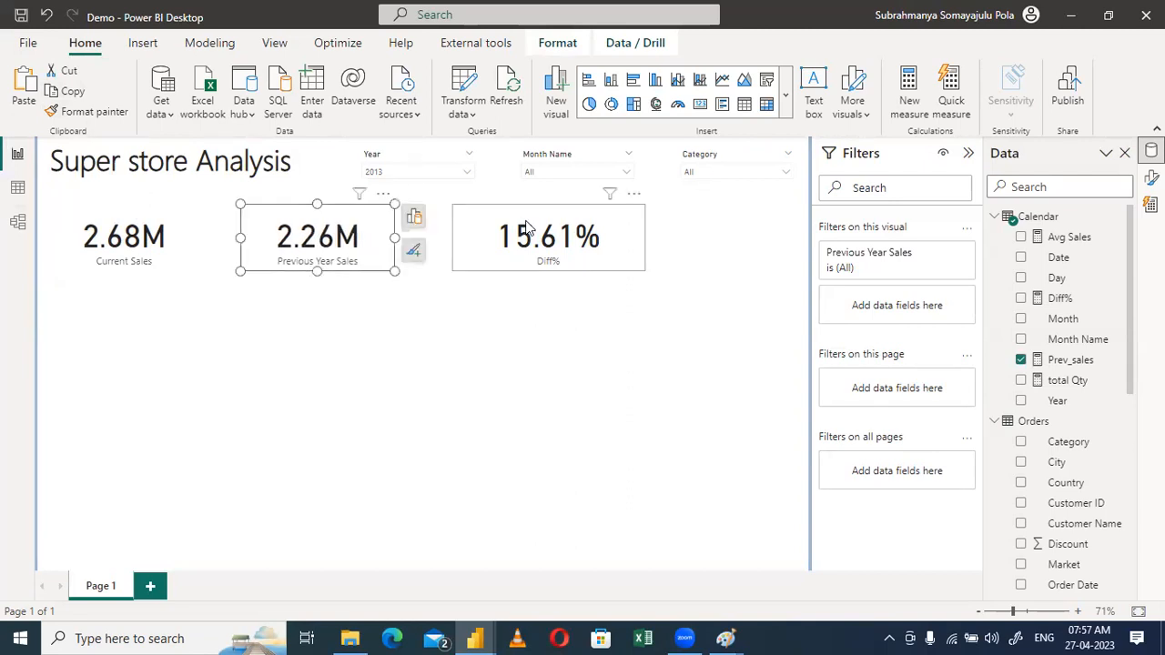
Narrow the Diff% card to about 240 wide and close up the gaps between the three cards in the row
left_click(626, 261)
left_click_drag(645, 271, 596, 271)
left_click_drag(537, 218, 512, 223)
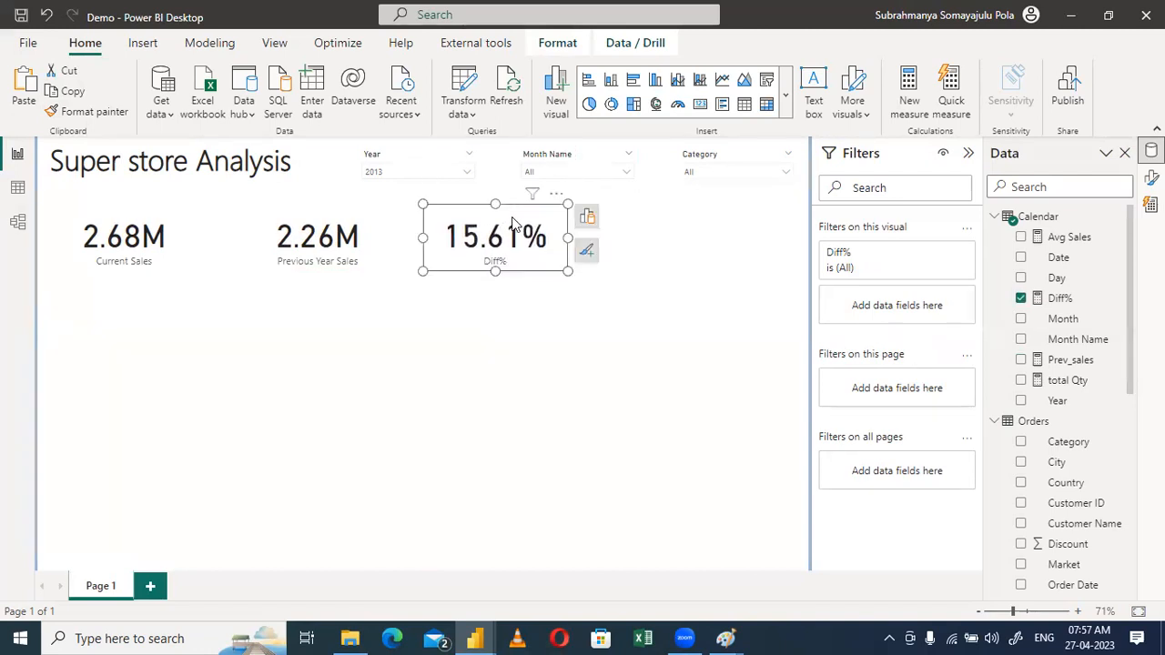
left_click_drag(287, 218, 267, 221)
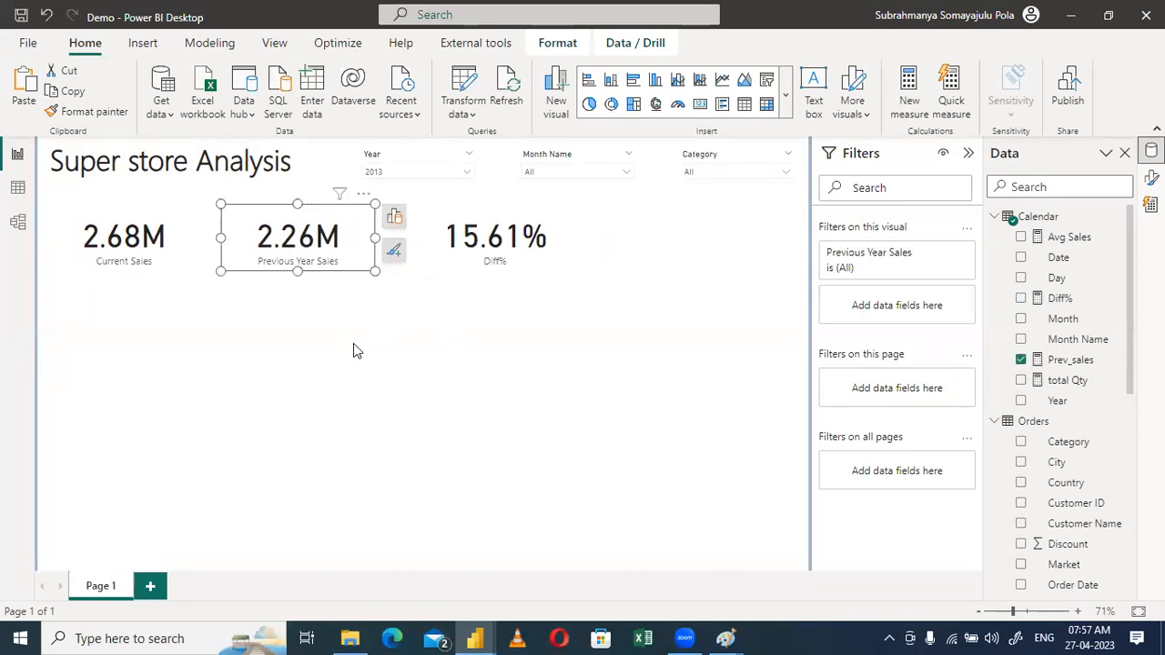
left_click(353, 344)
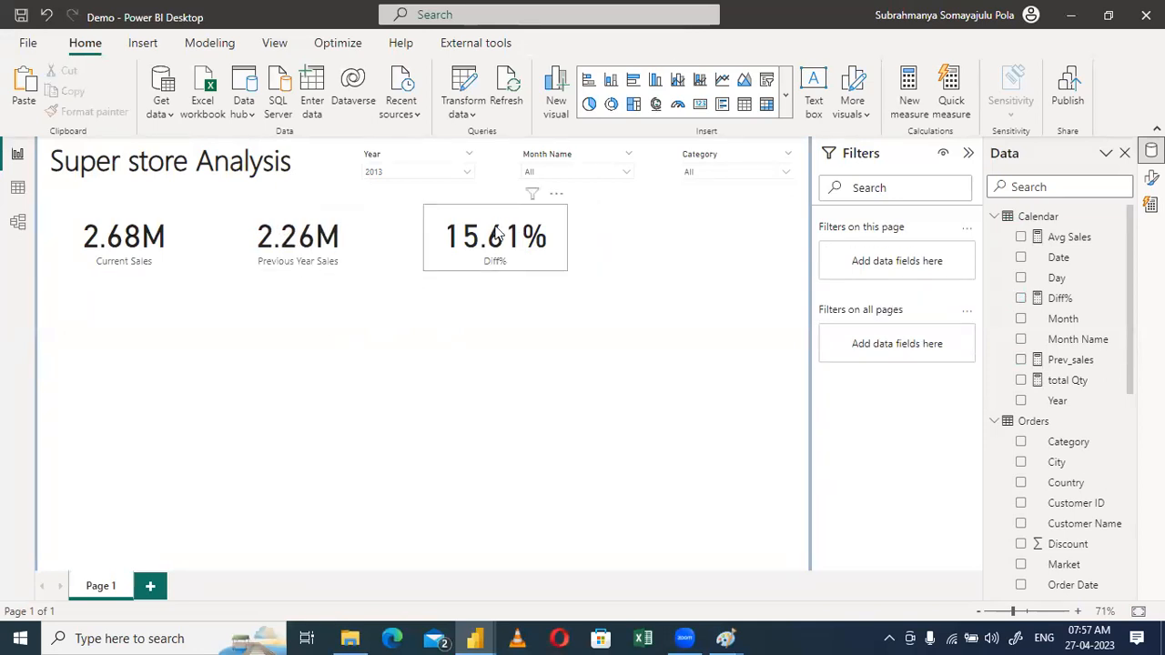
left_click_drag(474, 226, 467, 223)
left_click(606, 390)
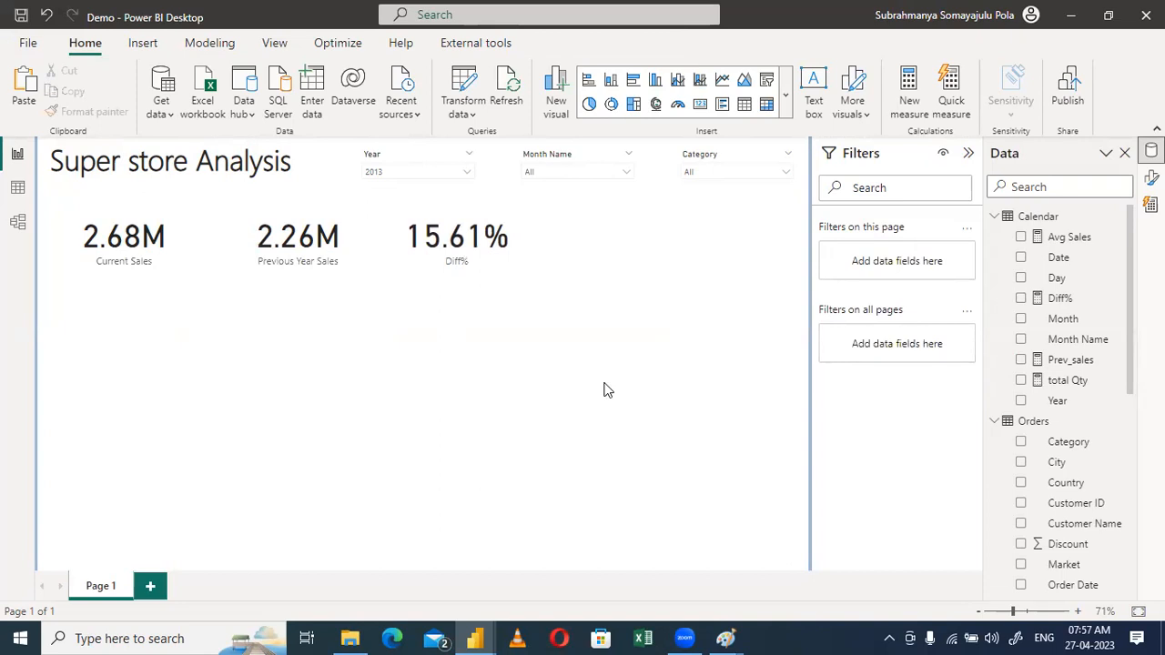
Duplicate the Diff% card and place the copy beside the original at the end of the card row
left_click(473, 219)
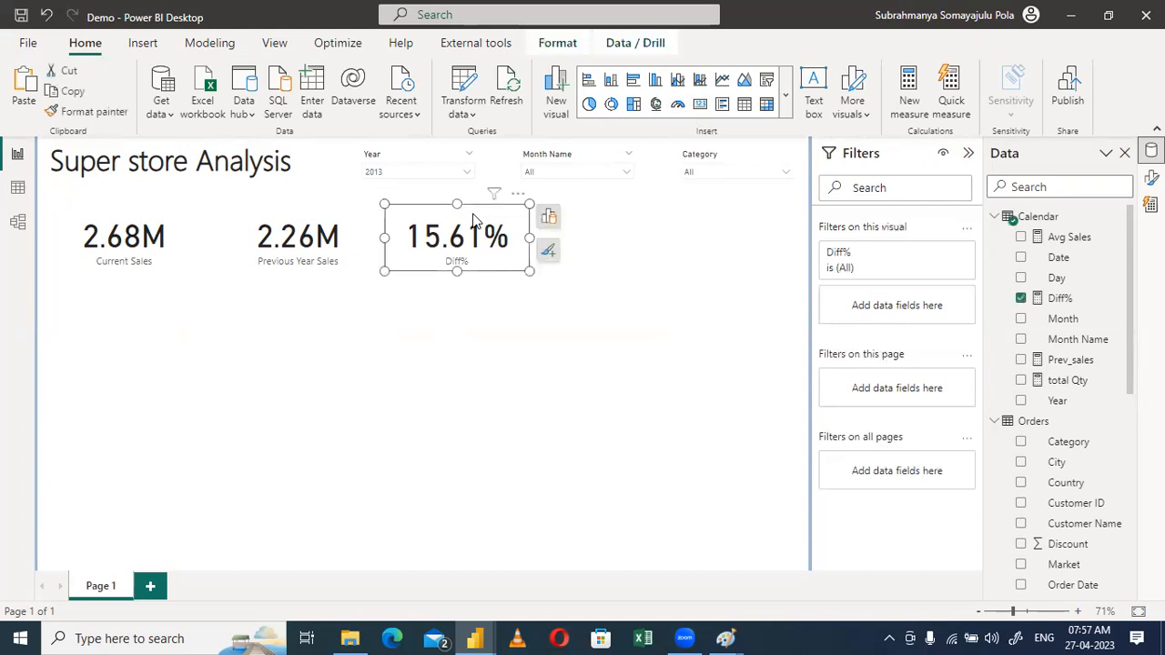
key("ctrl+c")
key("ctrl+v")
left_click_drag(424, 229, 582, 217)
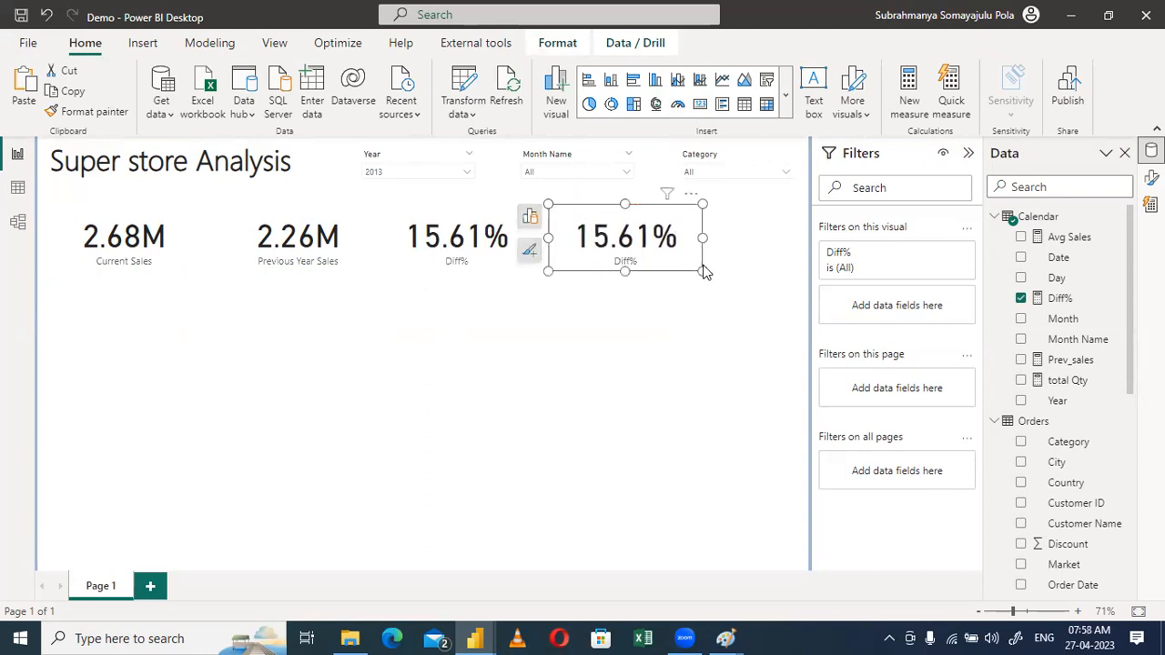
Replace the Diff% field in the duplicated card with the Profit field
left_click(530, 216)
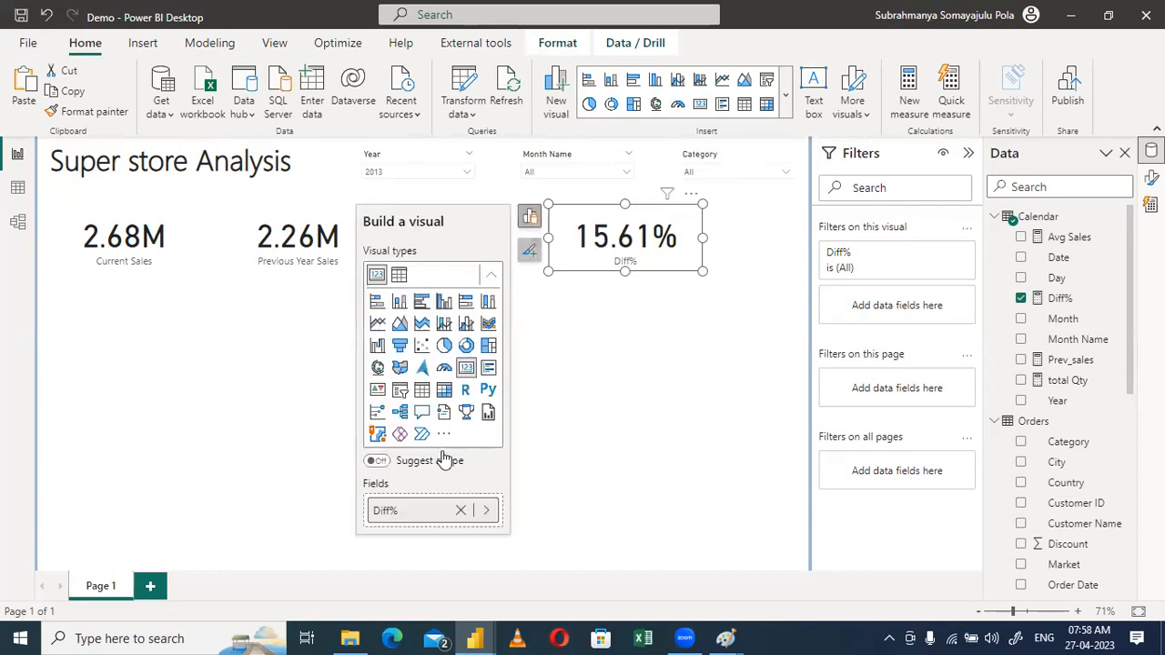
left_click(460, 511)
left_click(454, 511)
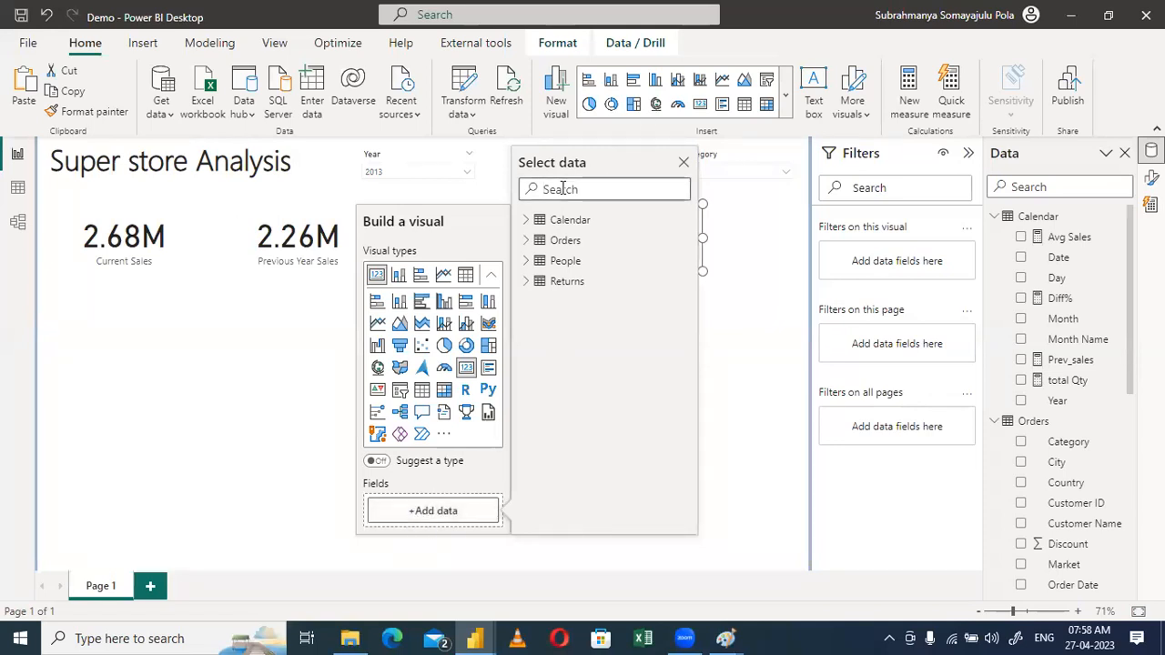
type("pr")
left_click(585, 345)
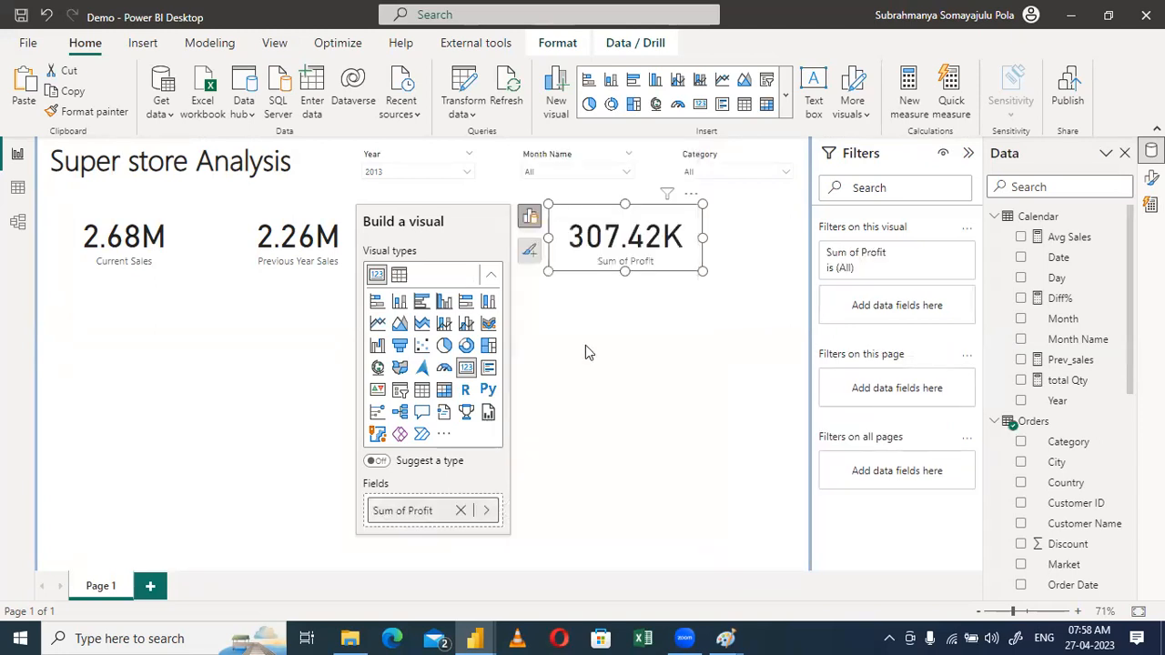
Rename the duplicated card's field to Profit and narrow the card to about 223 wide
double_click(403, 513)
type("Prof")
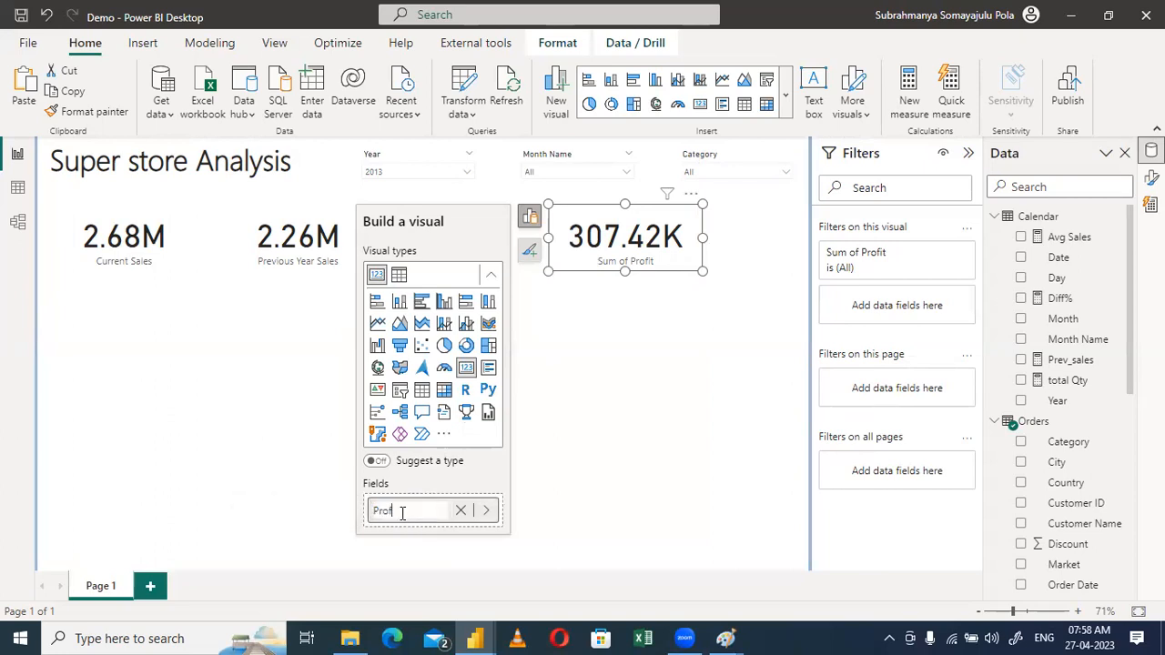
key("Return")
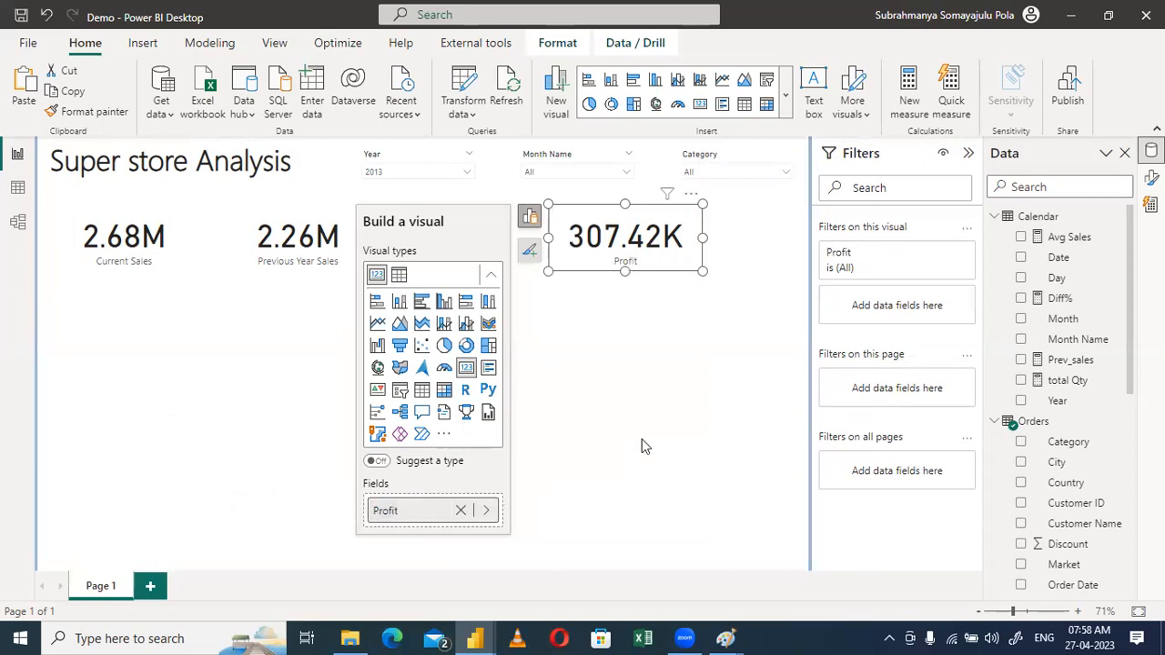
left_click(642, 439)
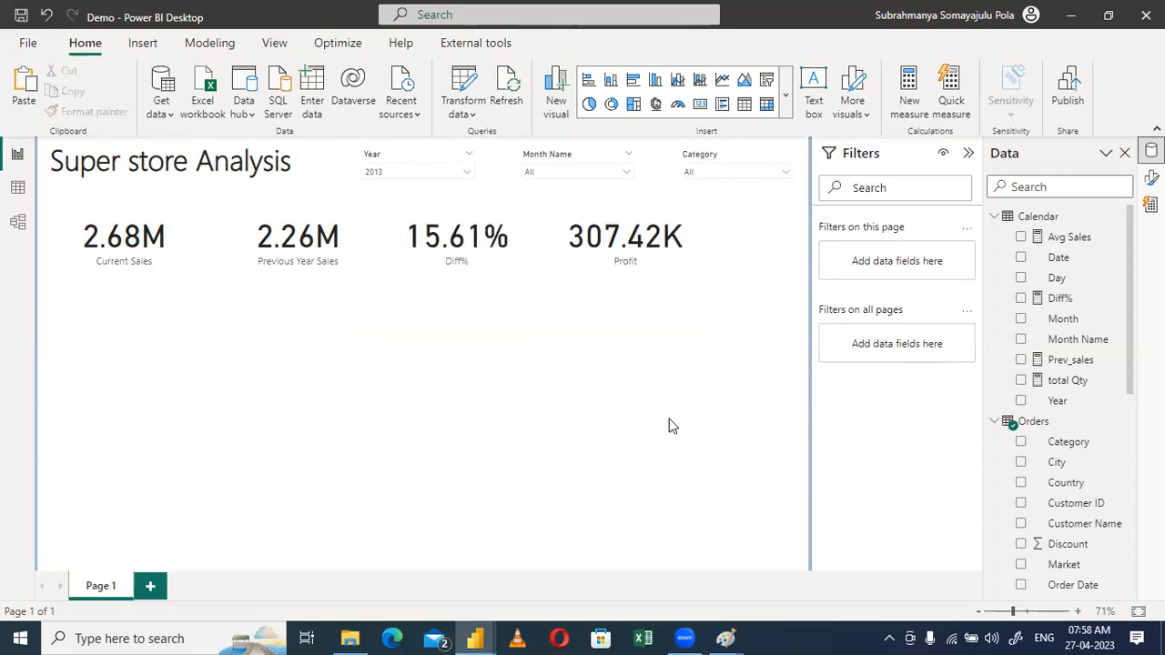
left_click(698, 266)
left_click_drag(702, 271, 683, 275)
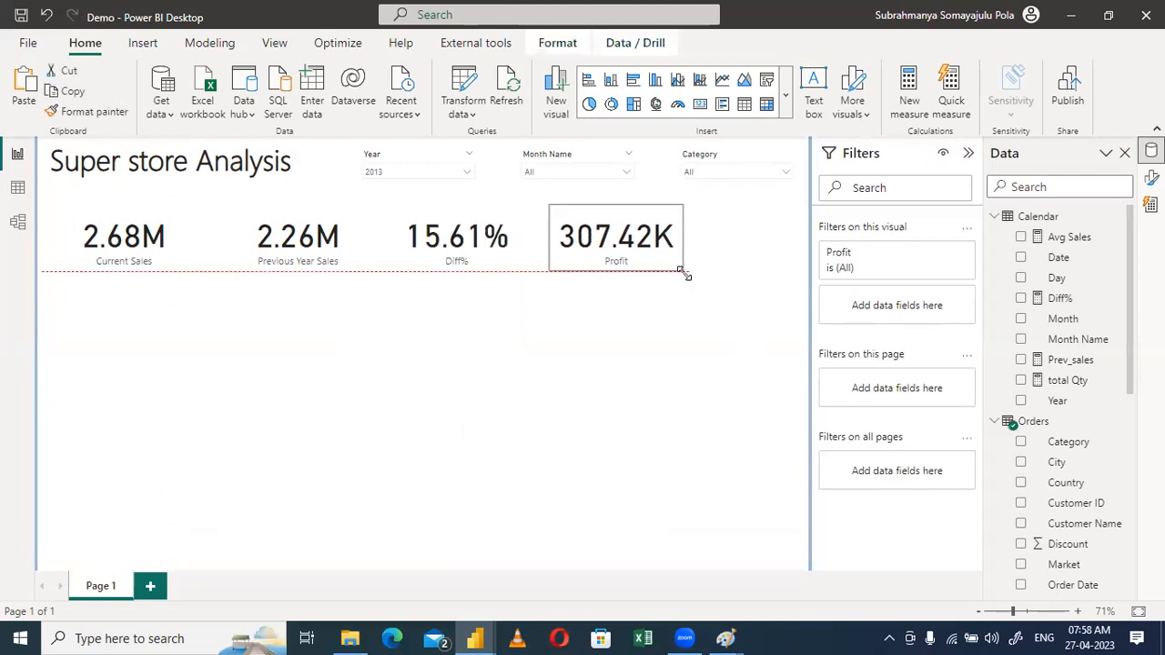
Set the Current Sales card's callout value font size to 29 and narrow the card to about 208 wide
left_click(160, 239)
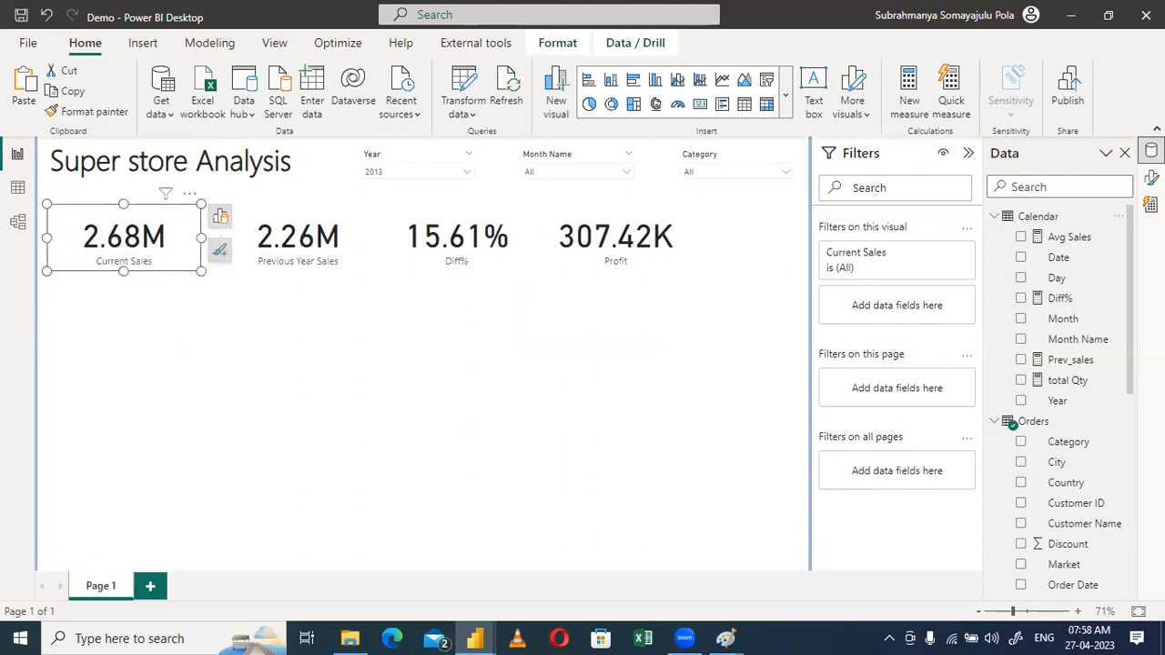
left_click(1152, 177)
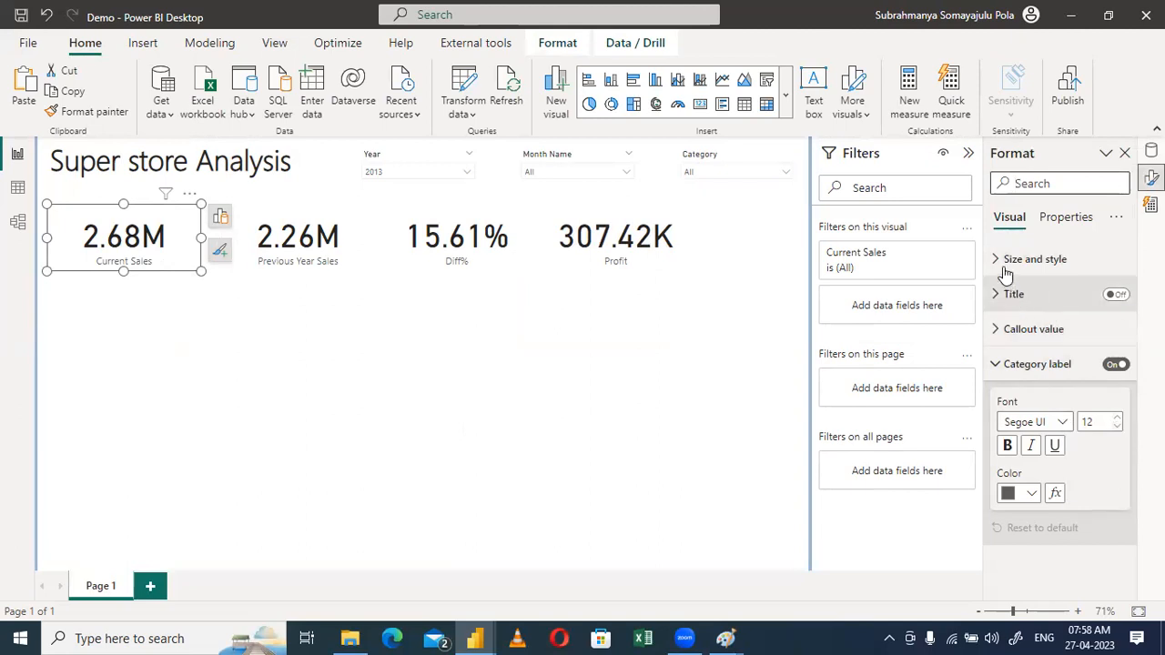
left_click(1008, 366)
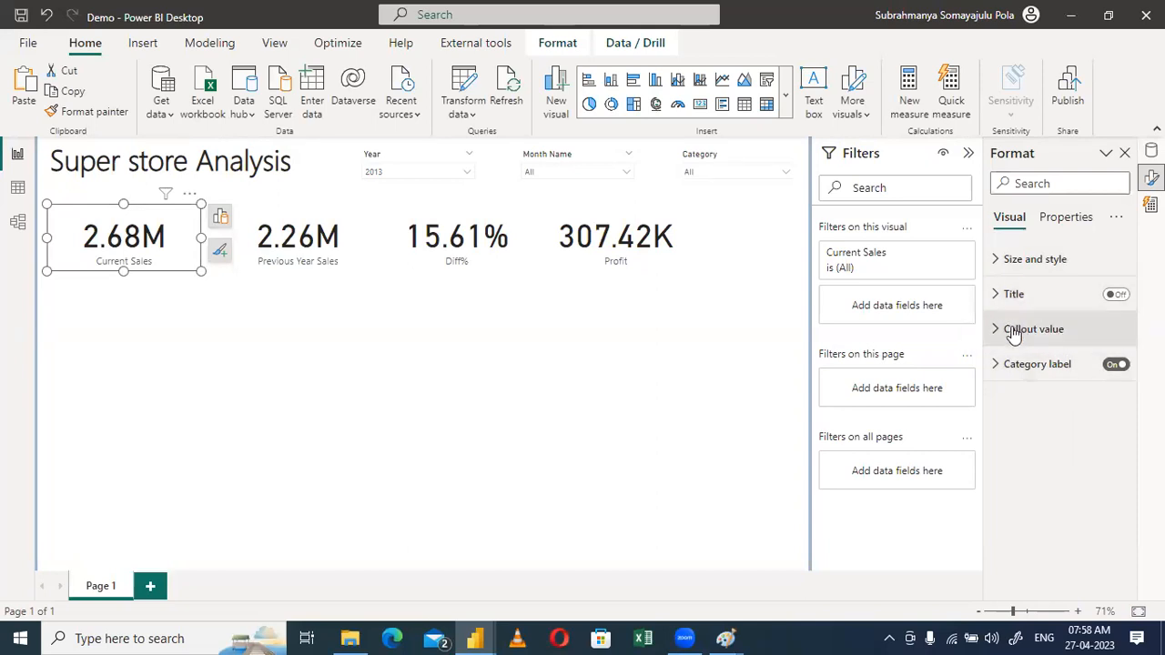
left_click(1013, 330)
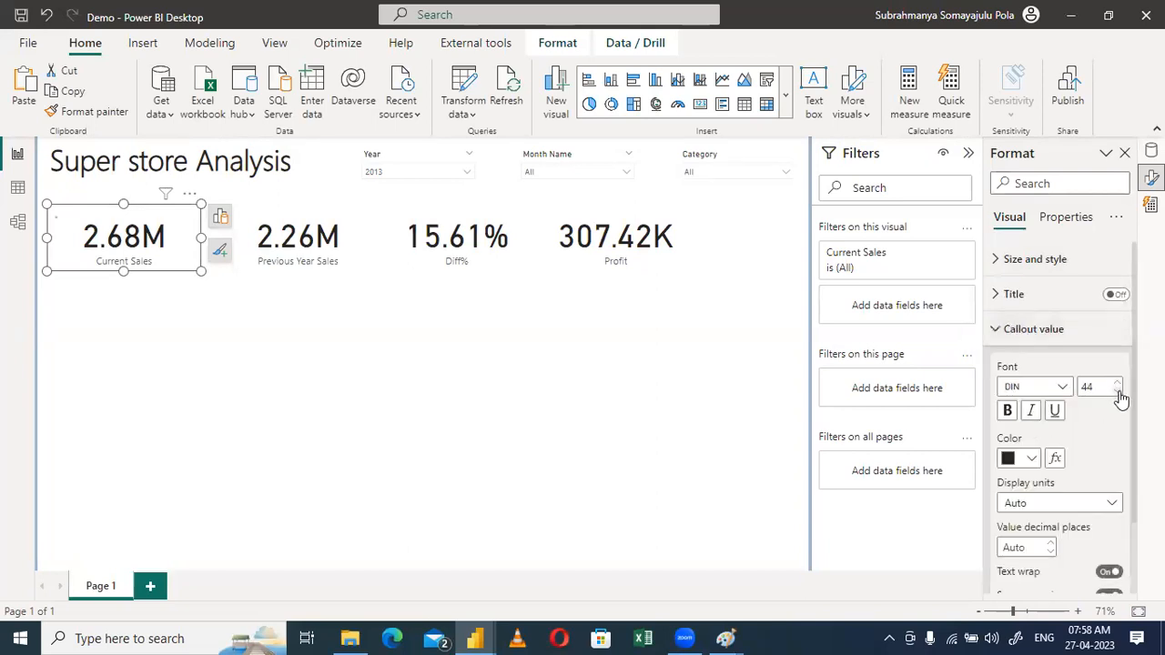
left_click(1118, 391)
left_click(1117, 392)
left_click(1118, 392)
left_click(1118, 391)
left_click(1118, 391)
left_click(1117, 392)
left_click(1118, 392)
left_click(1117, 392)
left_click(1118, 391)
left_click(1118, 392)
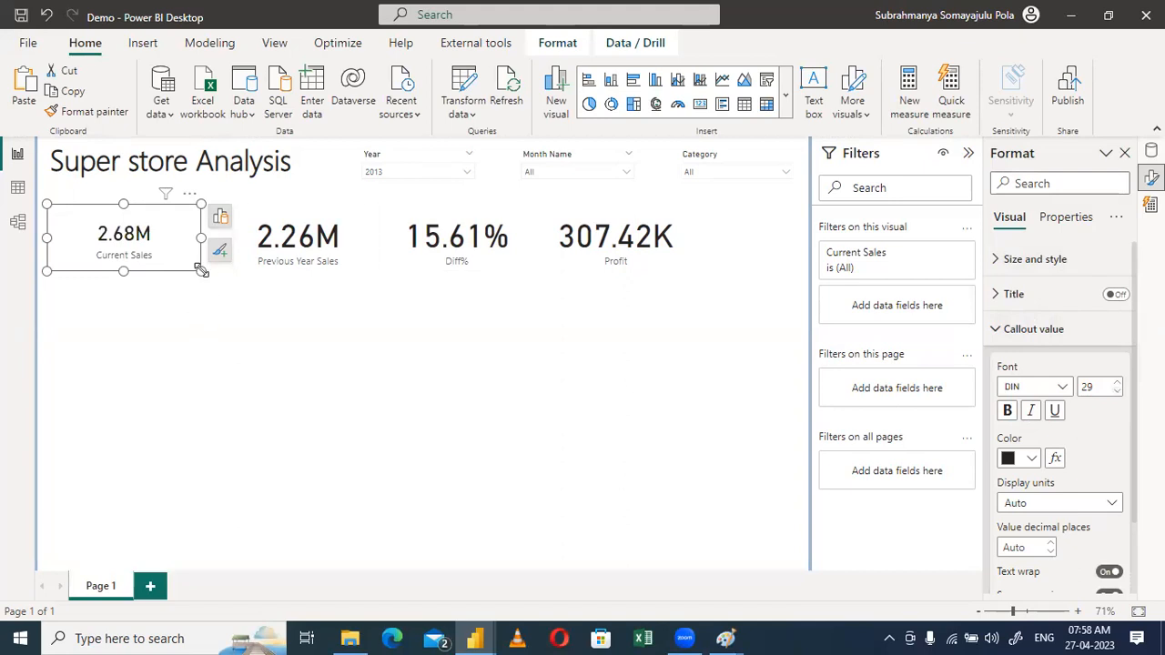
left_click_drag(195, 270, 173, 271)
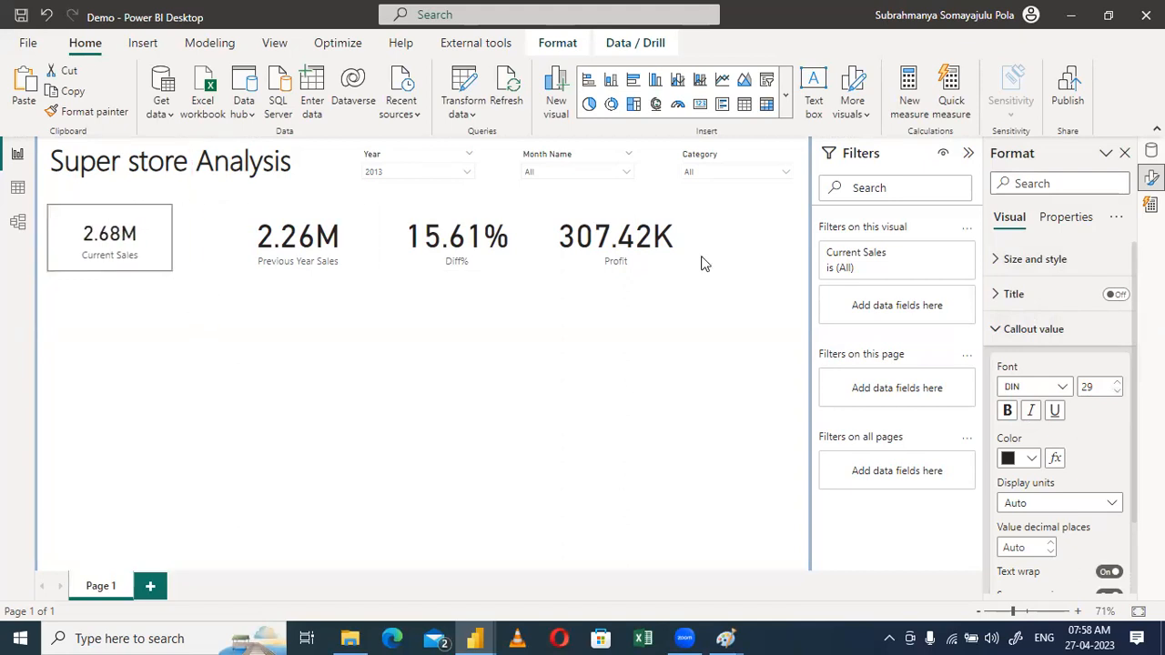
Try to set the horizontal position of the Previous Year Sales, Diff% and Profit cards together to 16, and undo it
left_click(1053, 262)
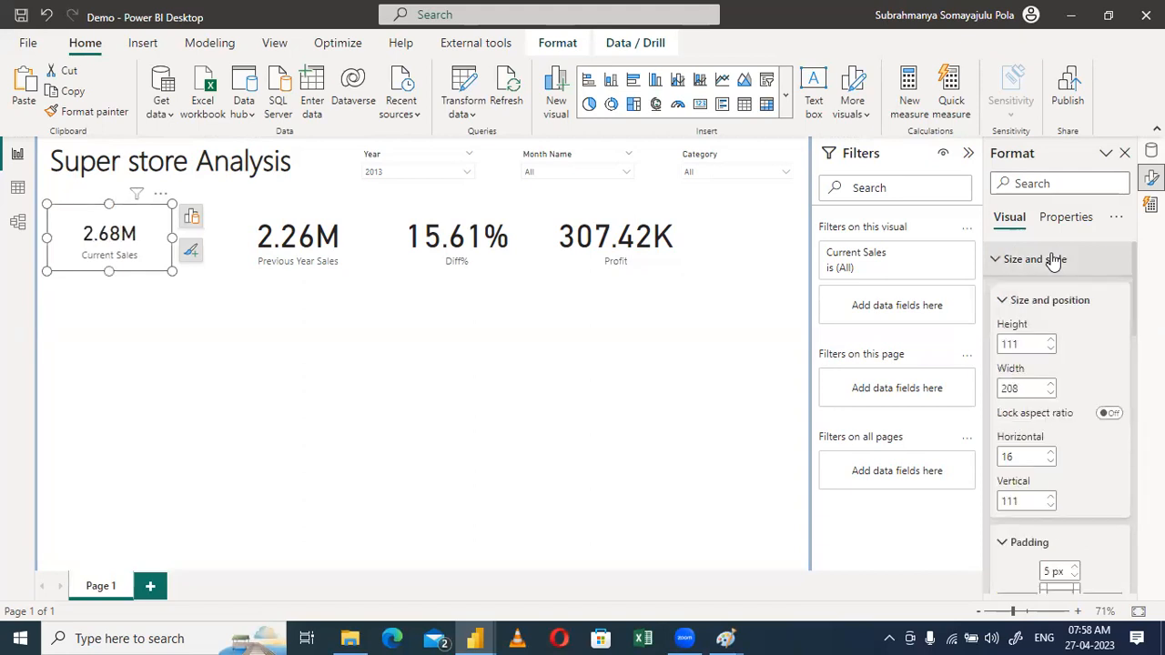
left_click(294, 237)
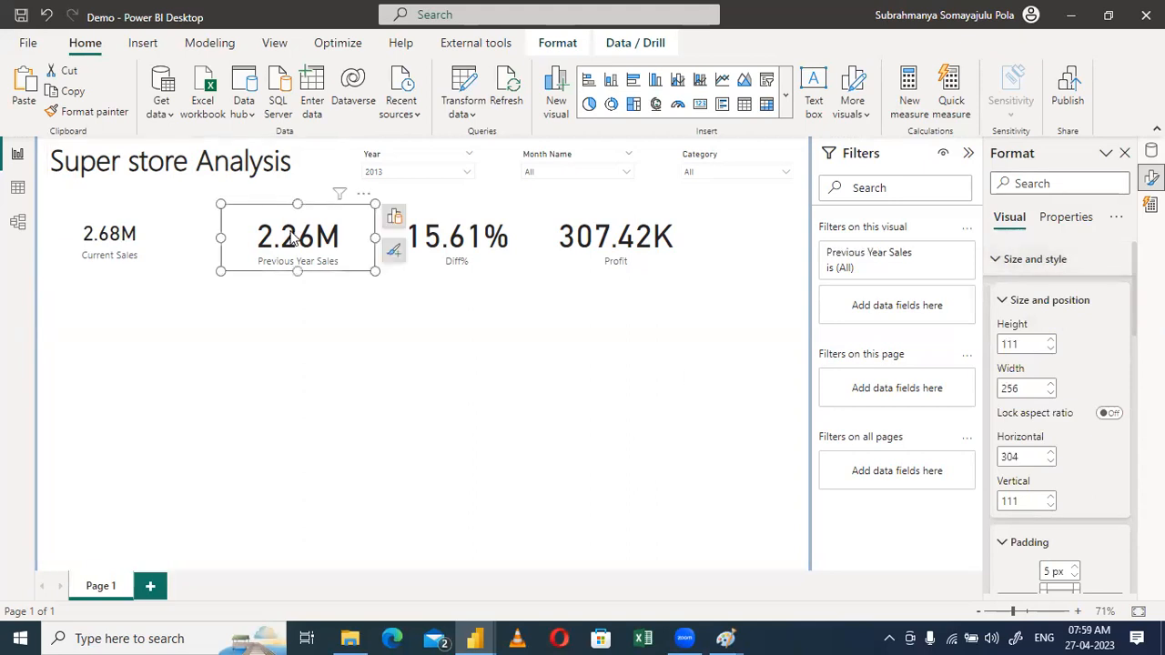
left_click(432, 236, "ctrl")
left_click(628, 221, "ctrl")
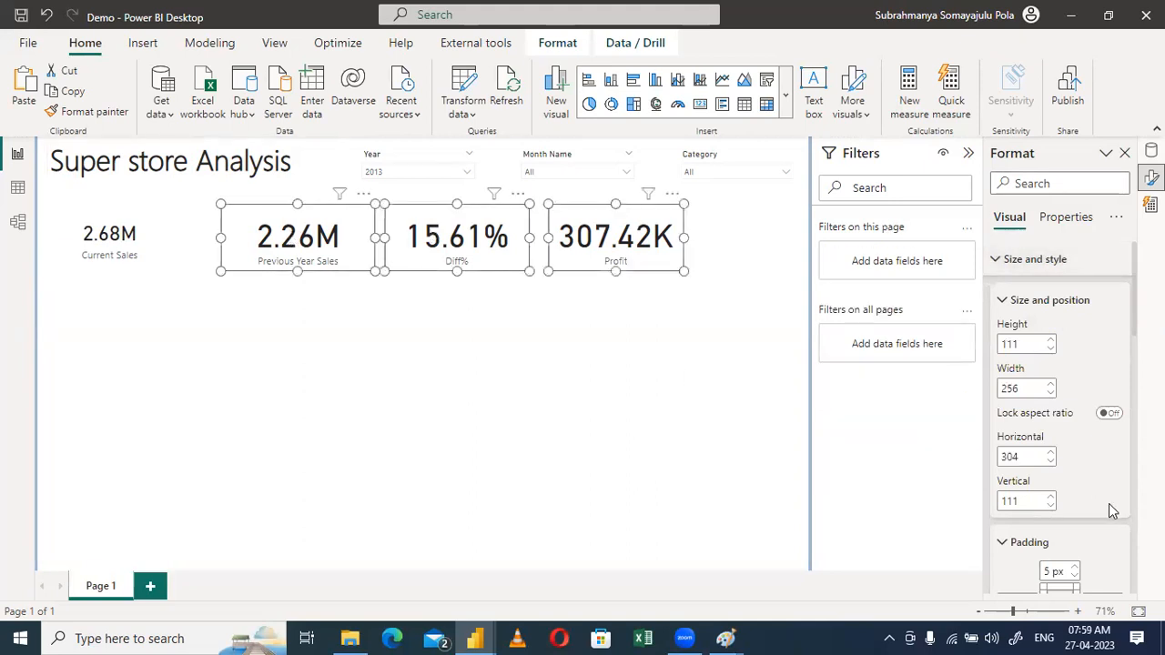
double_click(1017, 456)
type("16")
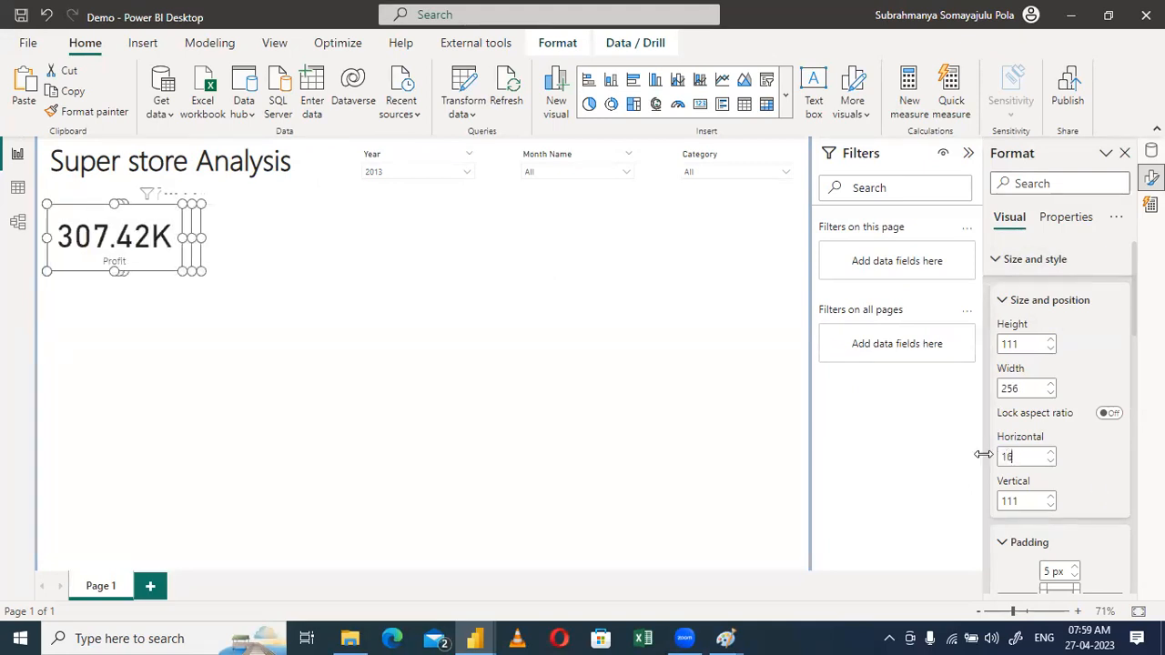
key("BackSpace")
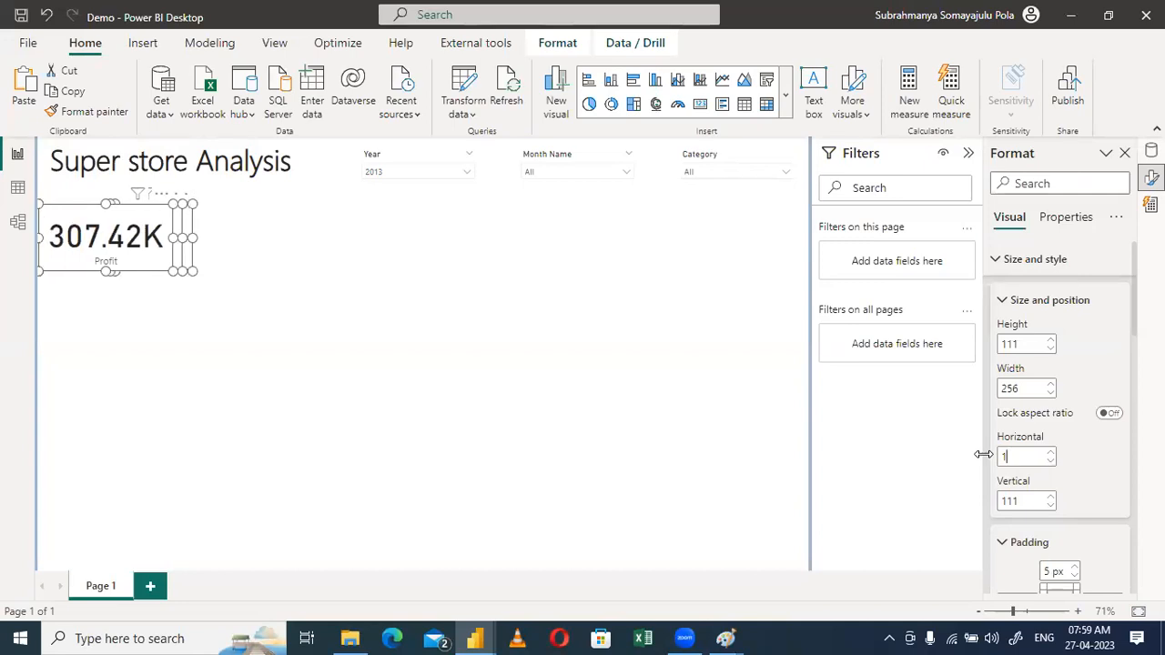
key("ctrl+z")
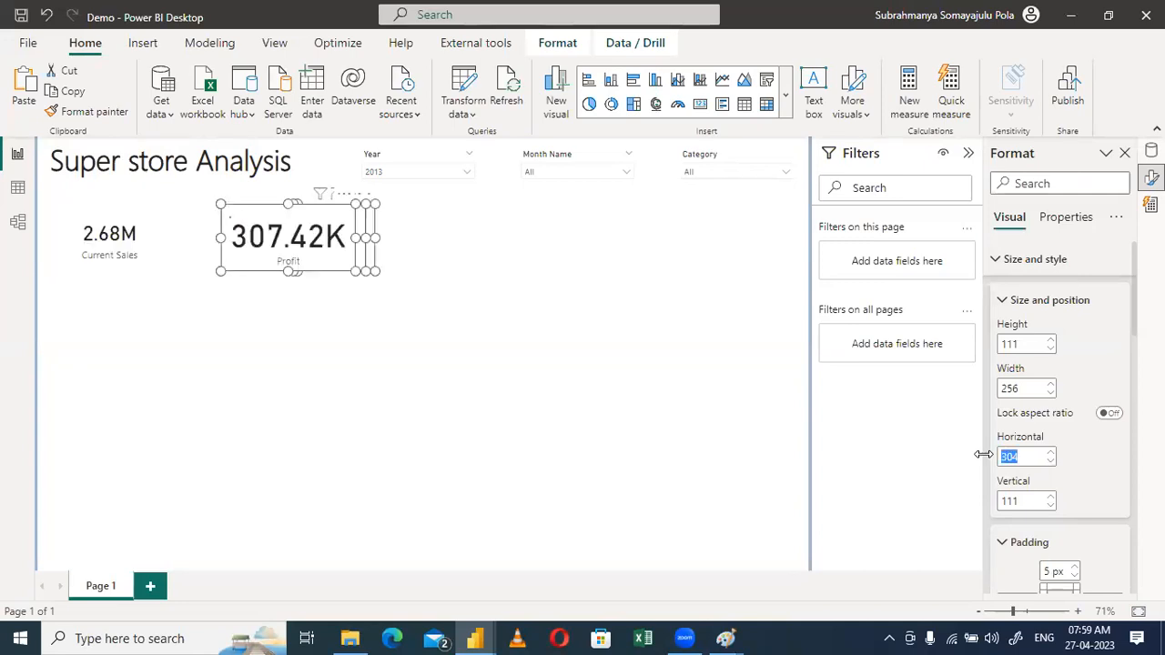
left_click(537, 496)
key("ctrl+z")
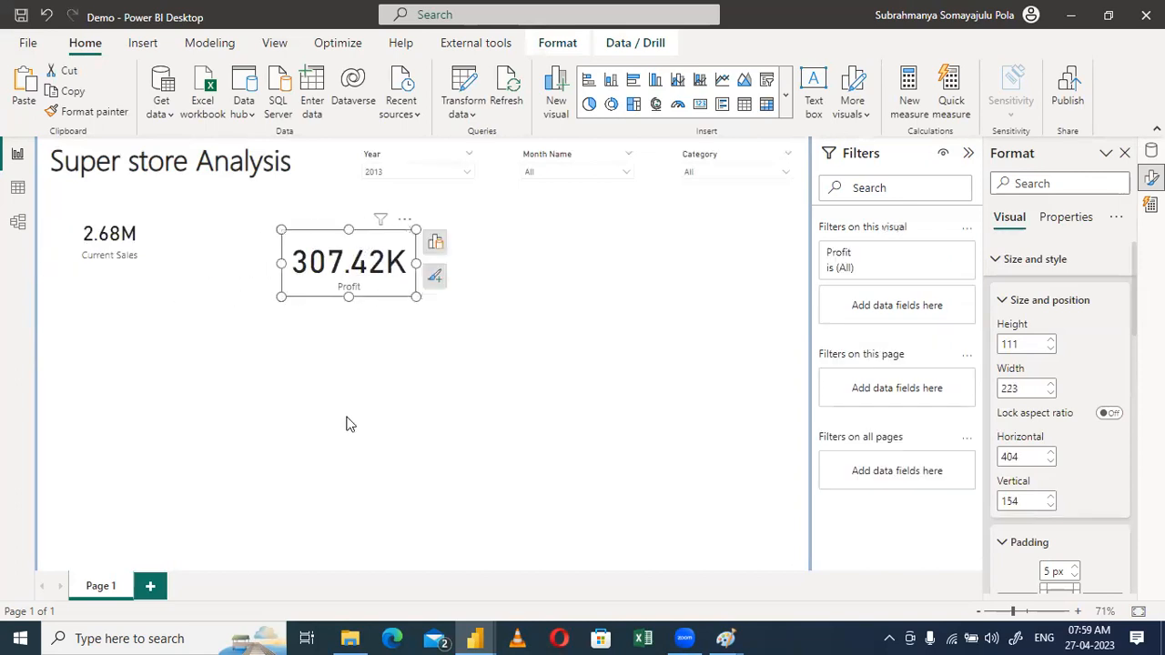
Separate the overlapping cards, placing Profit at the end of the row, Diff% below Current Sales, and Previous Year Sales just before Profit
left_click(359, 392)
left_click_drag(371, 251, 565, 233)
left_click_drag(377, 256, 240, 314)
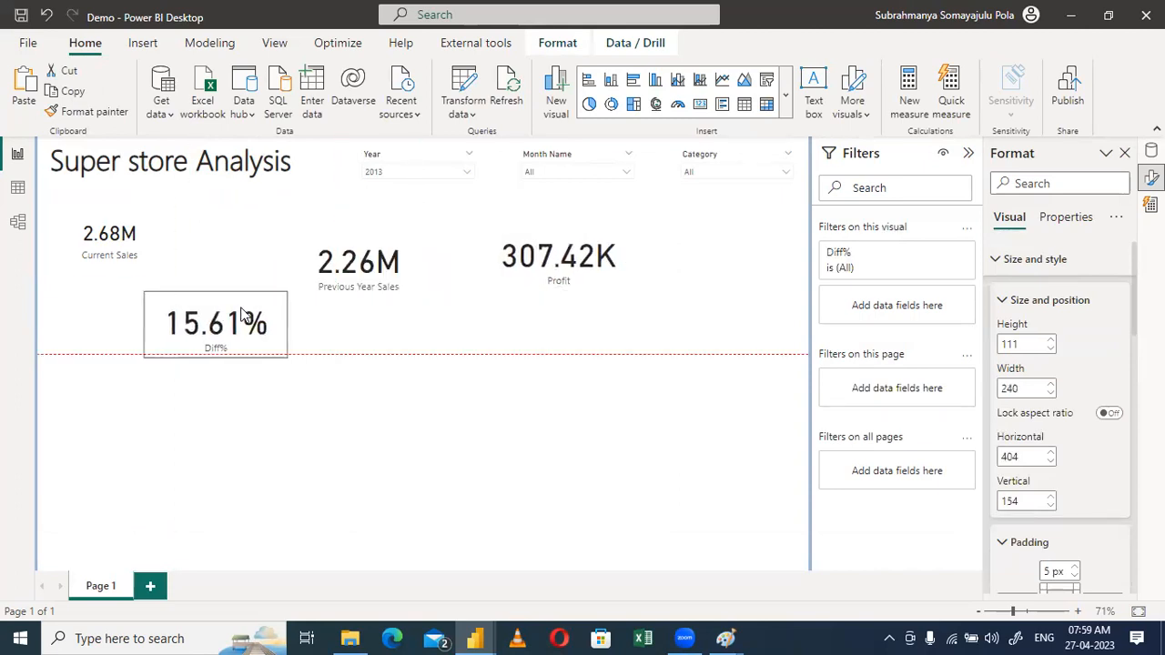
left_click(391, 248)
left_click_drag(410, 273, 449, 232)
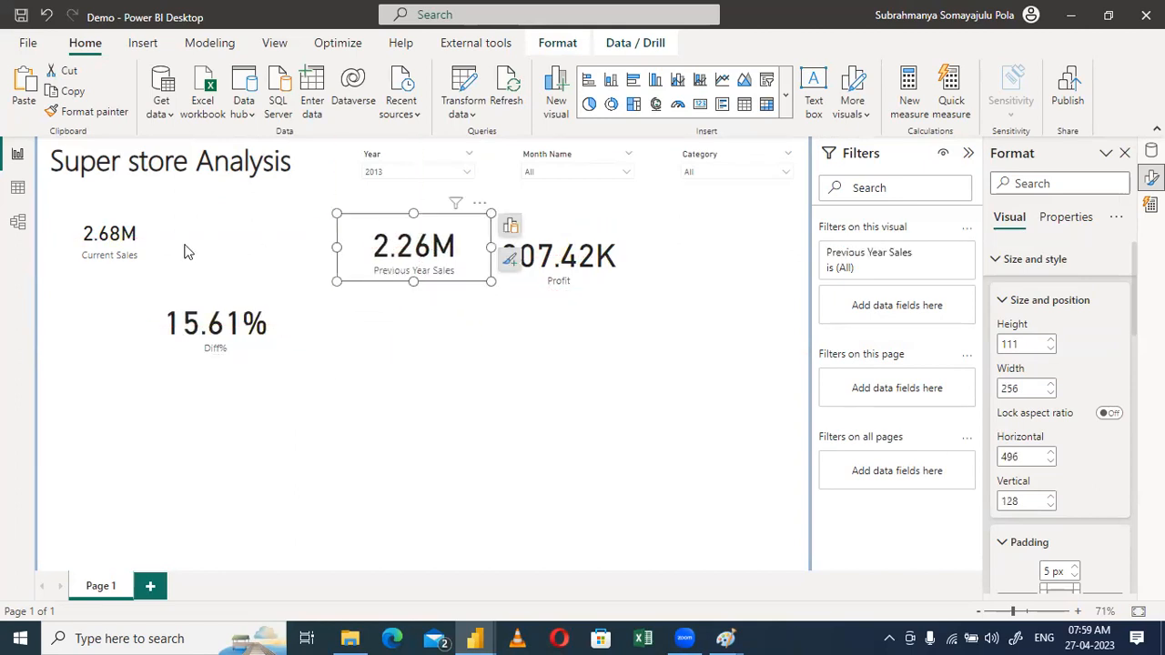
Reduce the Current Sales card's height to about 80
left_click(117, 252)
left_click_drag(170, 271, 175, 264)
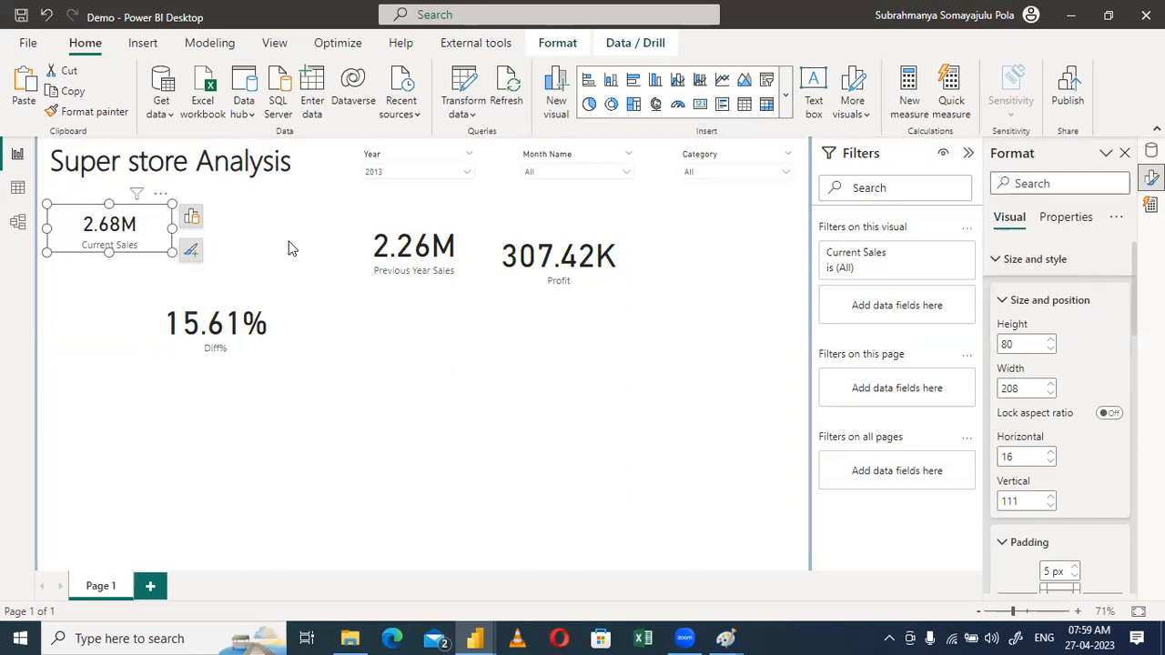
Move the Diff% card further across below the row and place Previous Year Sales directly beside Current Sales, aligned at its upper edge
left_click_drag(244, 303, 495, 332)
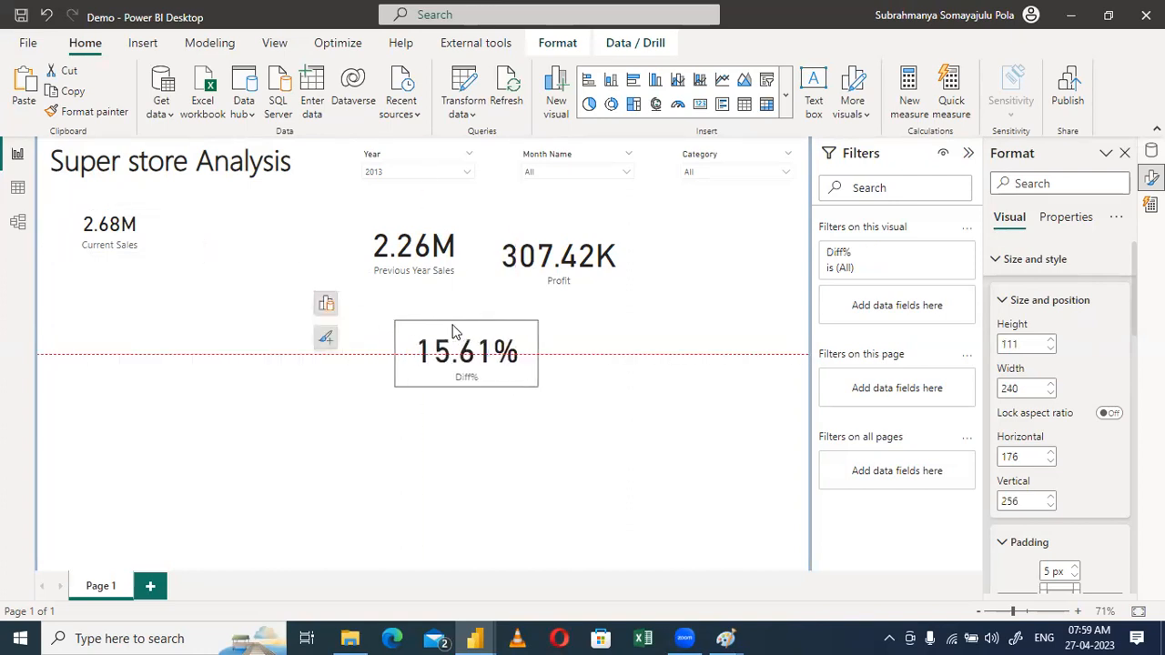
left_click_drag(373, 234, 210, 227)
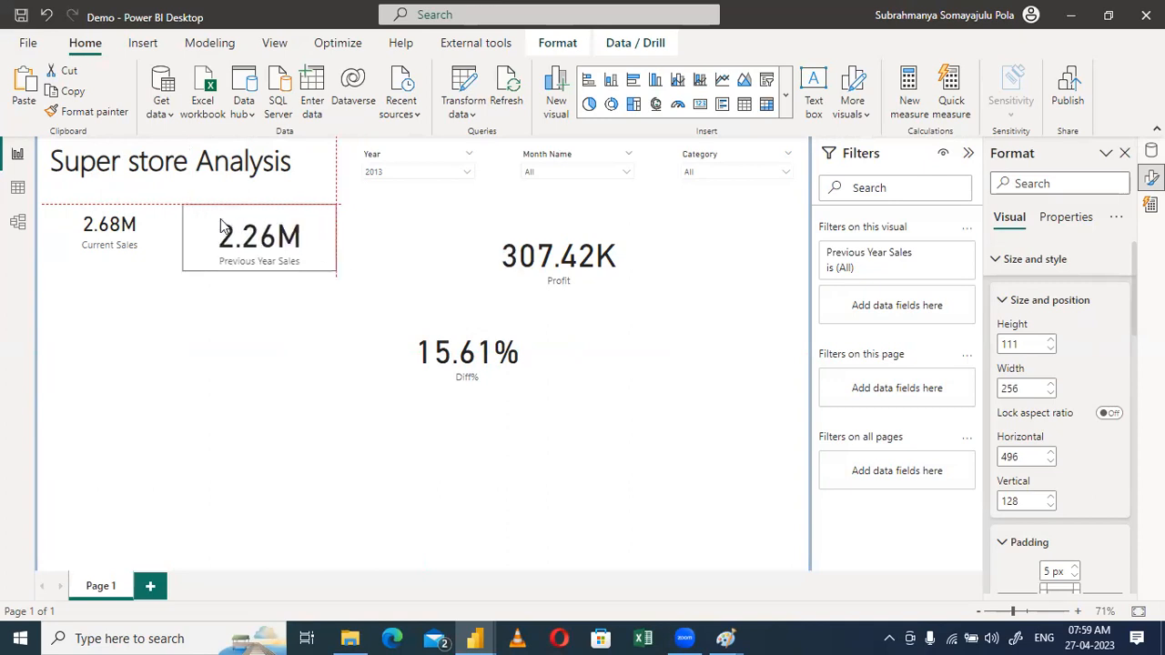
Copy the Current Sales card's formatting onto the Previous Year Sales card and reduce that card's height to about 80
left_click(132, 229)
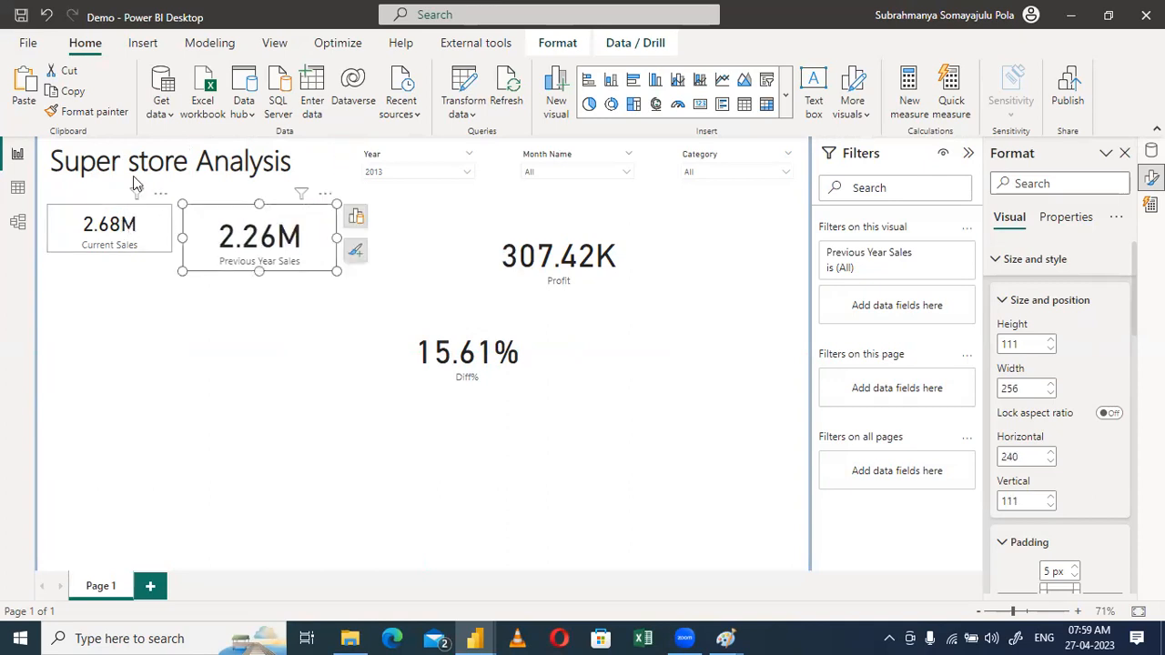
left_click(91, 111)
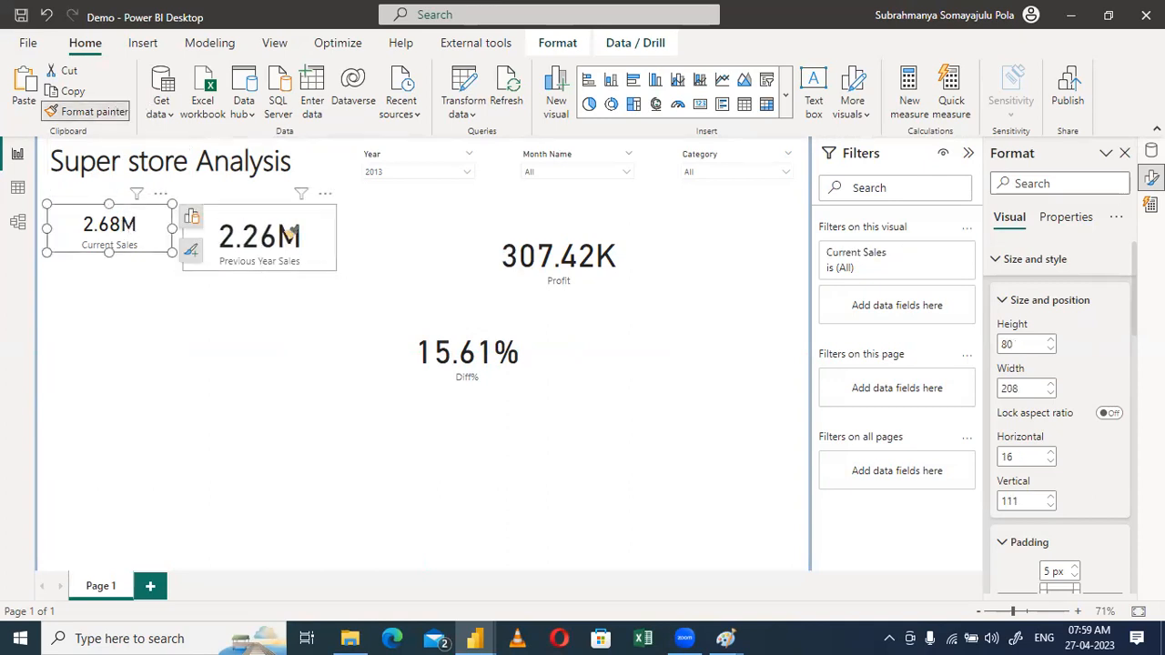
left_click(286, 234)
left_click_drag(258, 270, 257, 254)
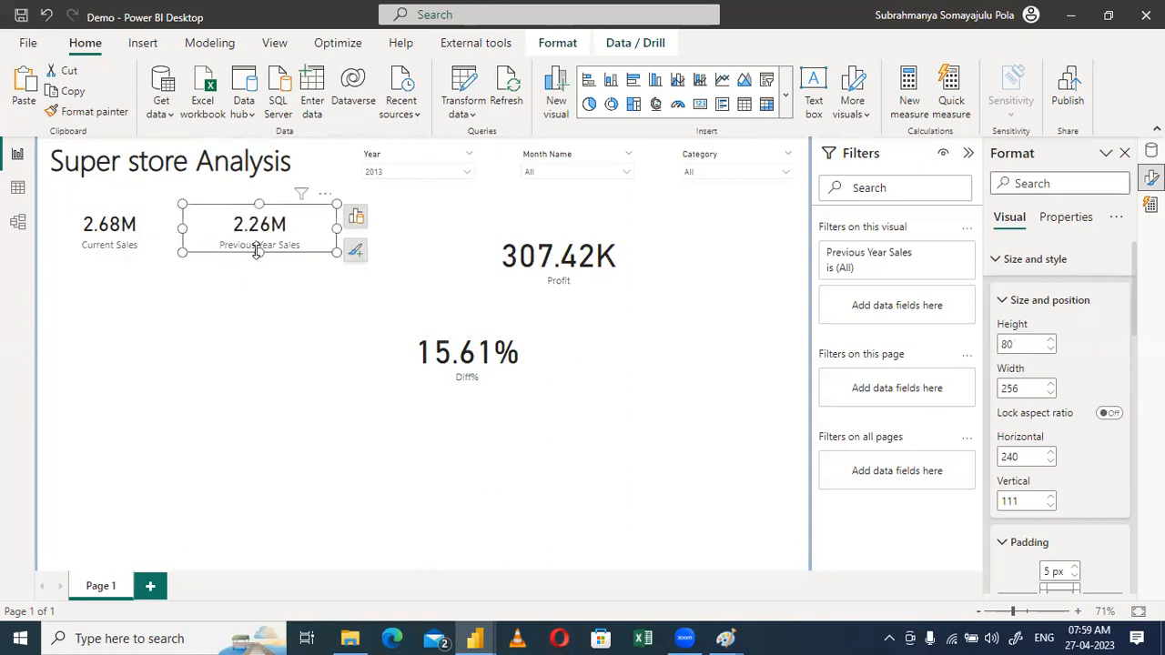
Set the width of the Previous Year Sales, Diff% and Profit cards together to 208
left_click(111, 206)
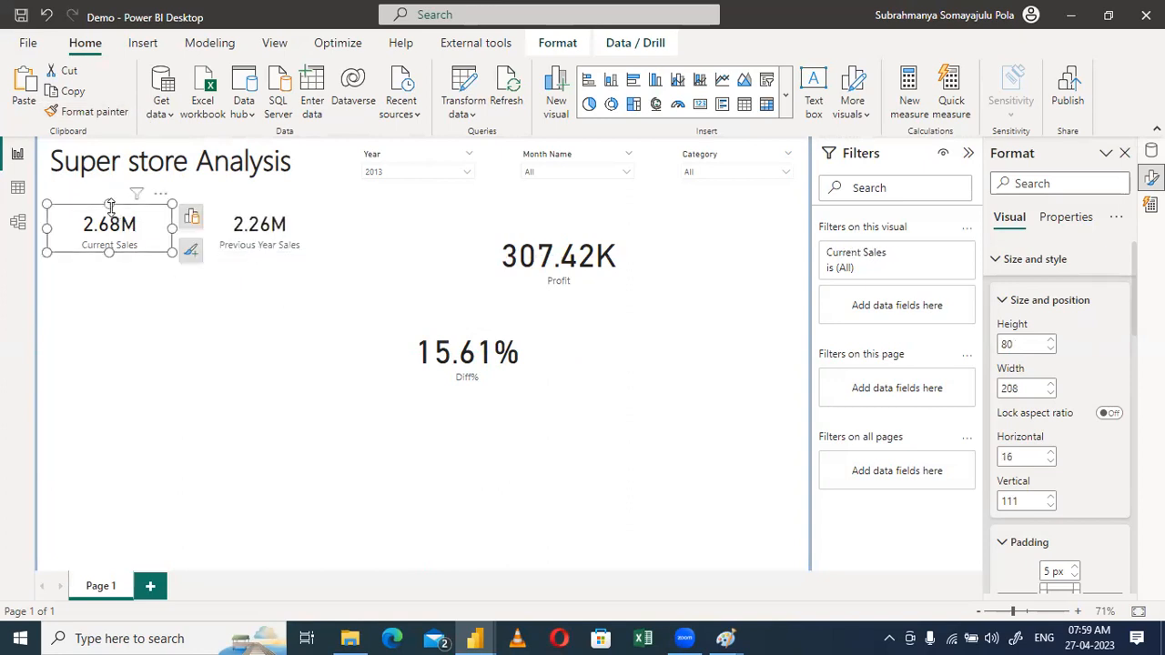
left_click(238, 237)
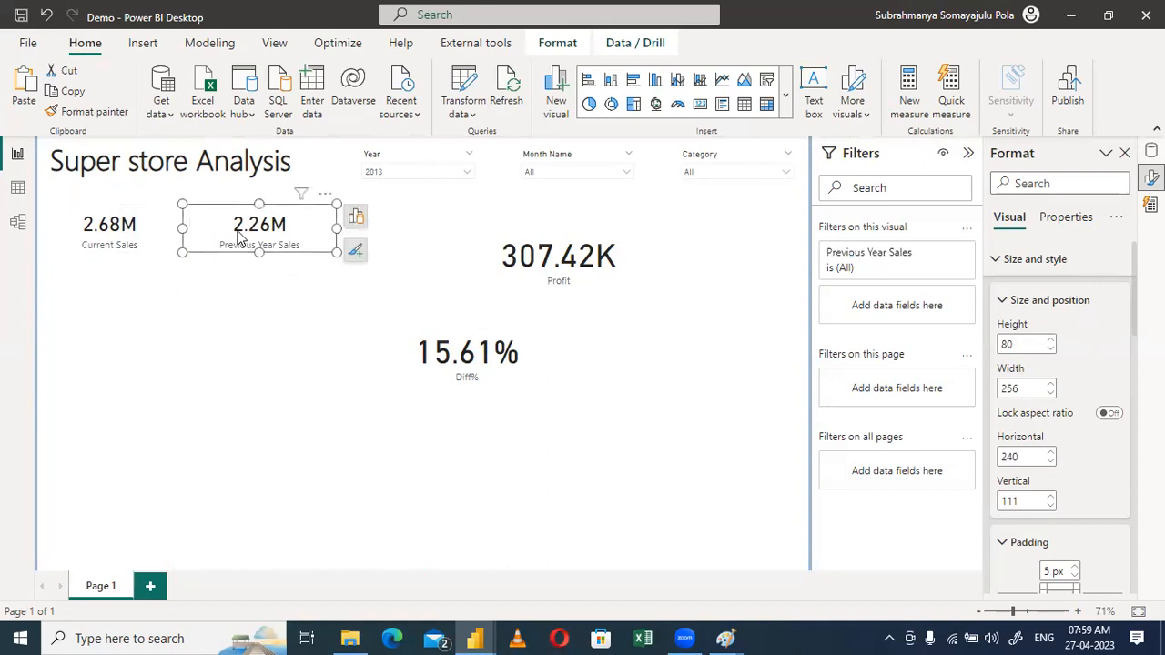
left_click(436, 340, "ctrl")
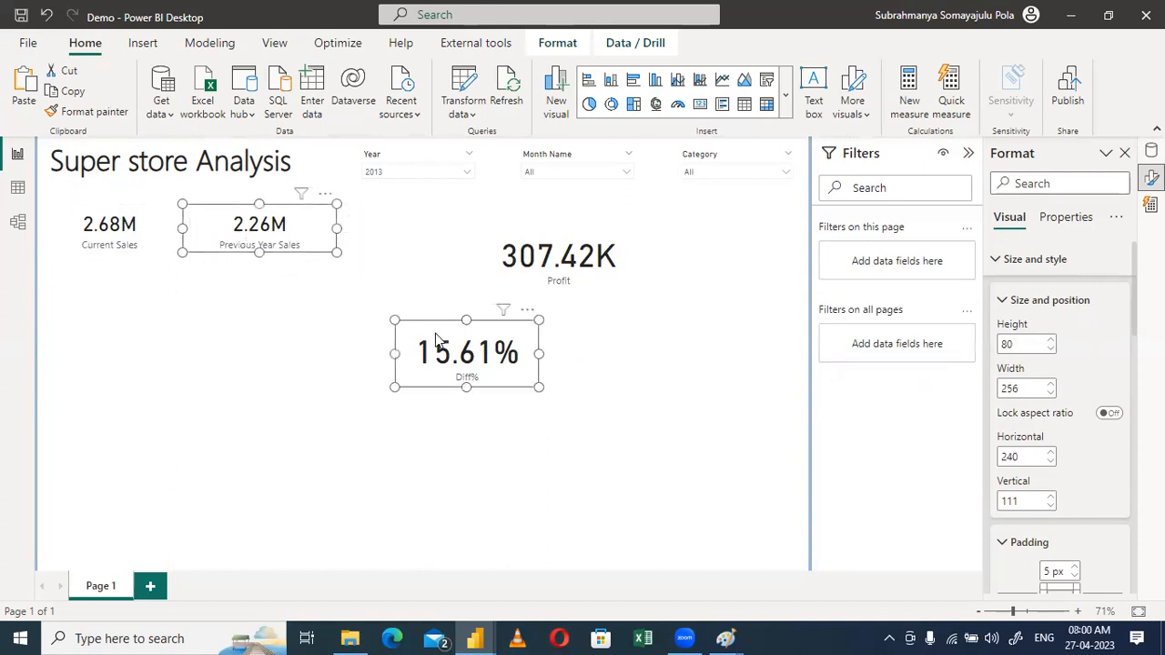
left_click(560, 269, "ctrl")
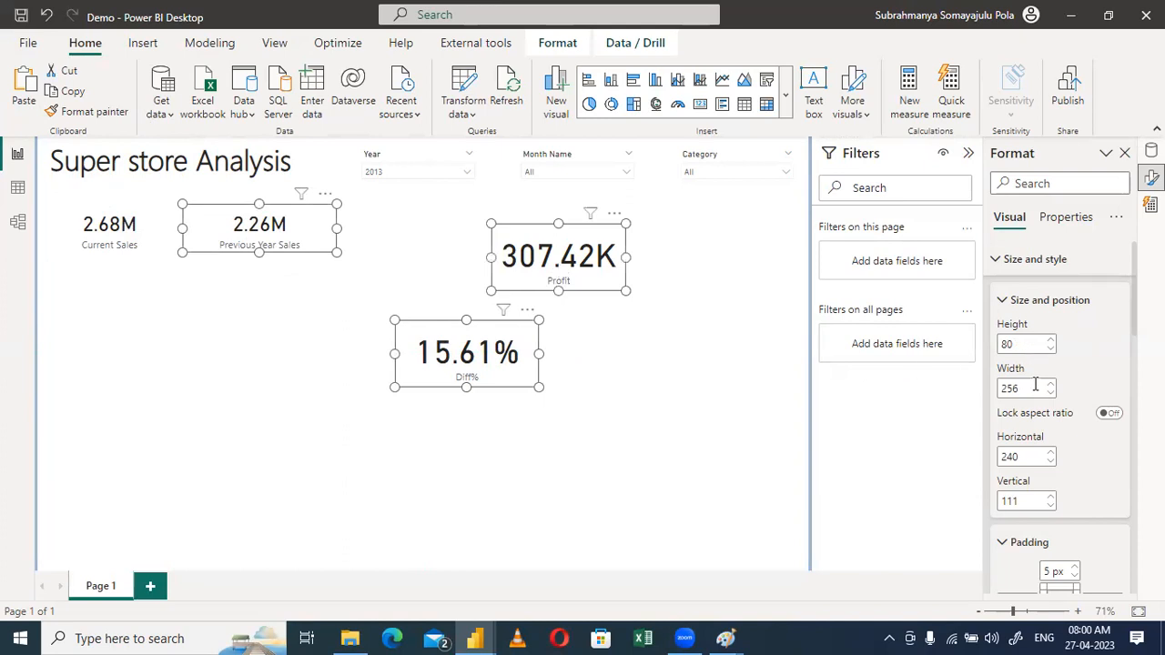
left_click_drag(1019, 388, 986, 391)
type("208")
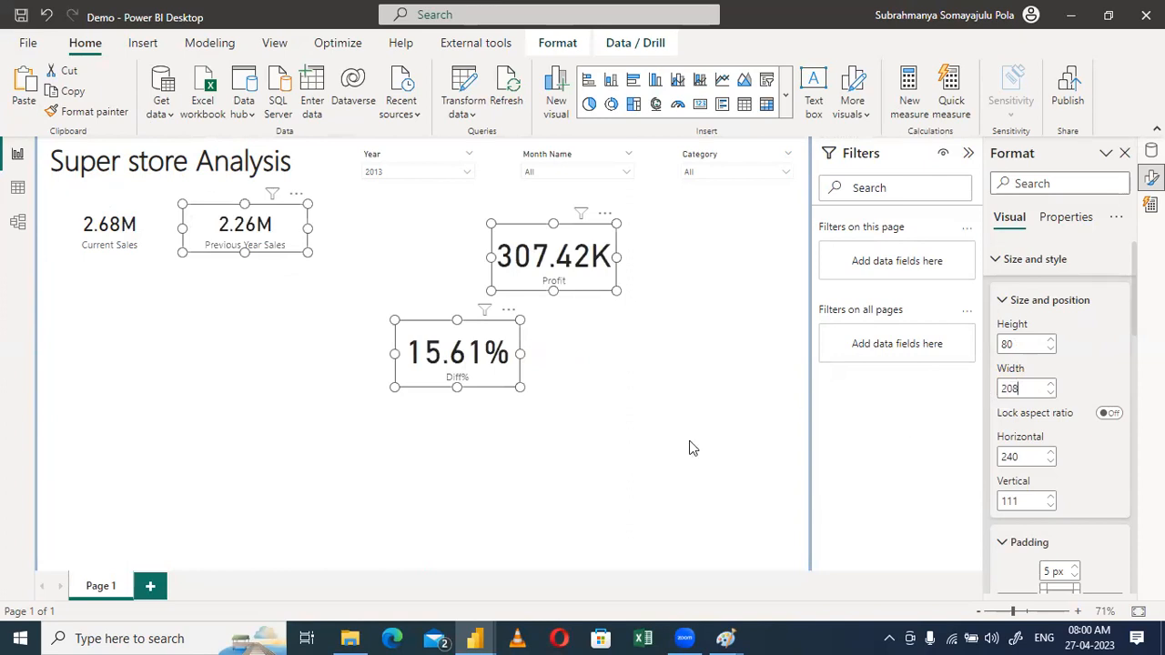
left_click(654, 469)
Copy the Current Sales card's formatting onto the Diff% card and the Profit card
left_click(112, 235)
left_click(83, 116)
left_click(473, 354)
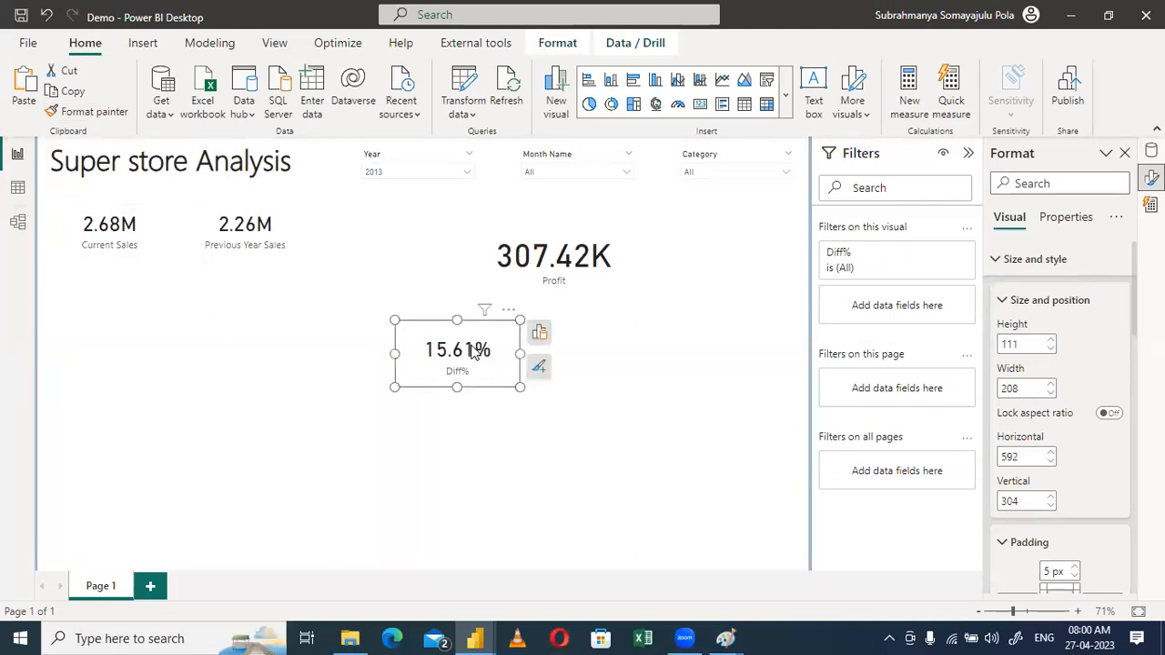
left_click(132, 209)
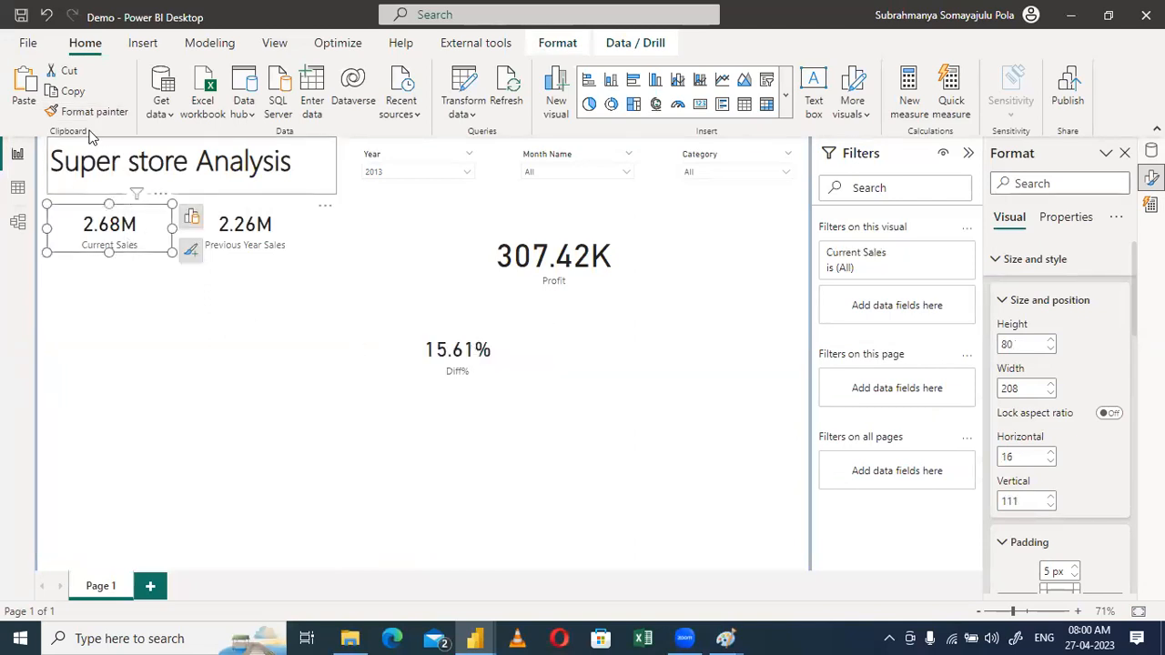
left_click(86, 111)
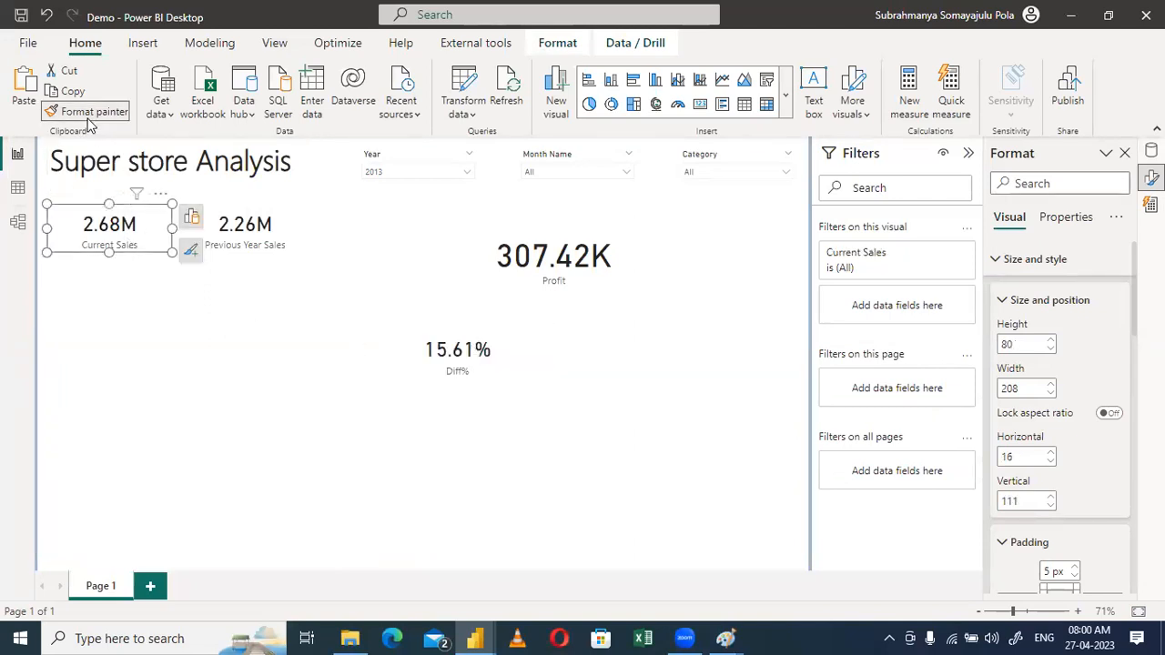
left_click(525, 243)
left_click(449, 343)
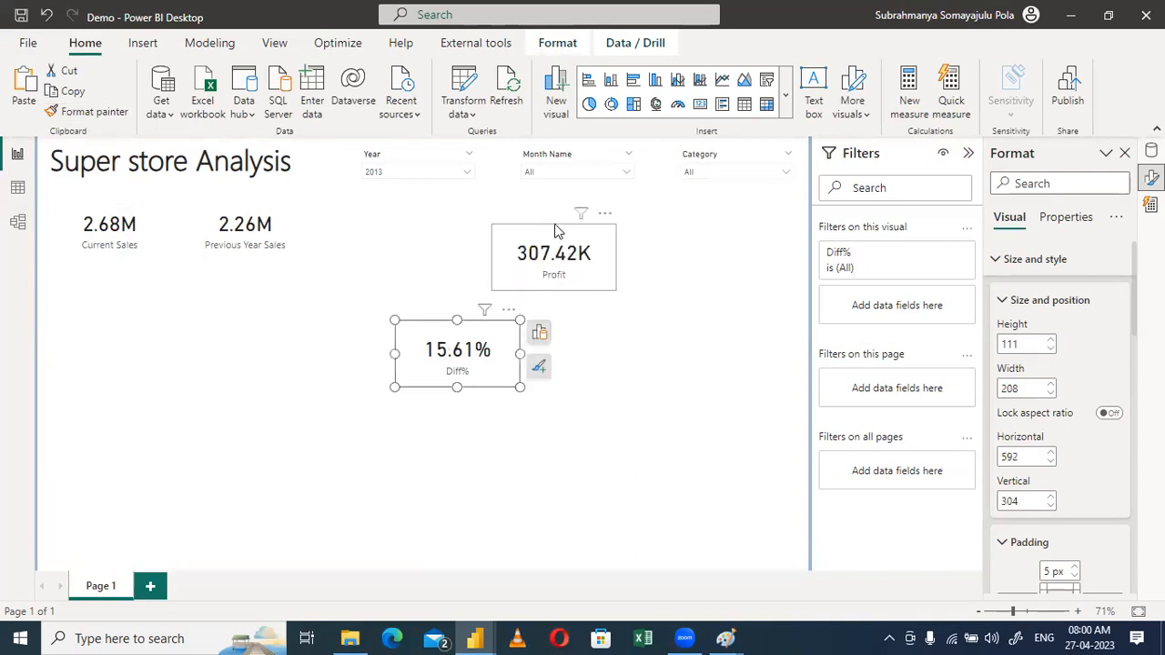
Shift Profit aside, place the Diff% card after Previous Year Sales in the row, and reduce Diff% to a height of about 80
left_click_drag(564, 237, 600, 230)
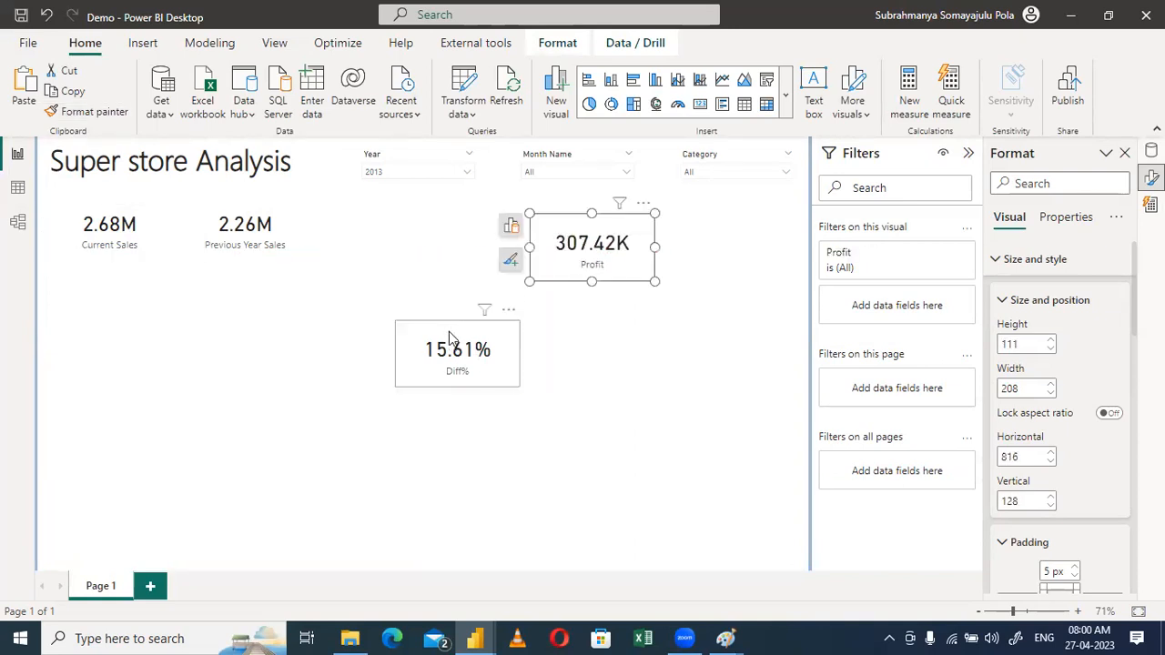
left_click_drag(449, 341, 386, 222)
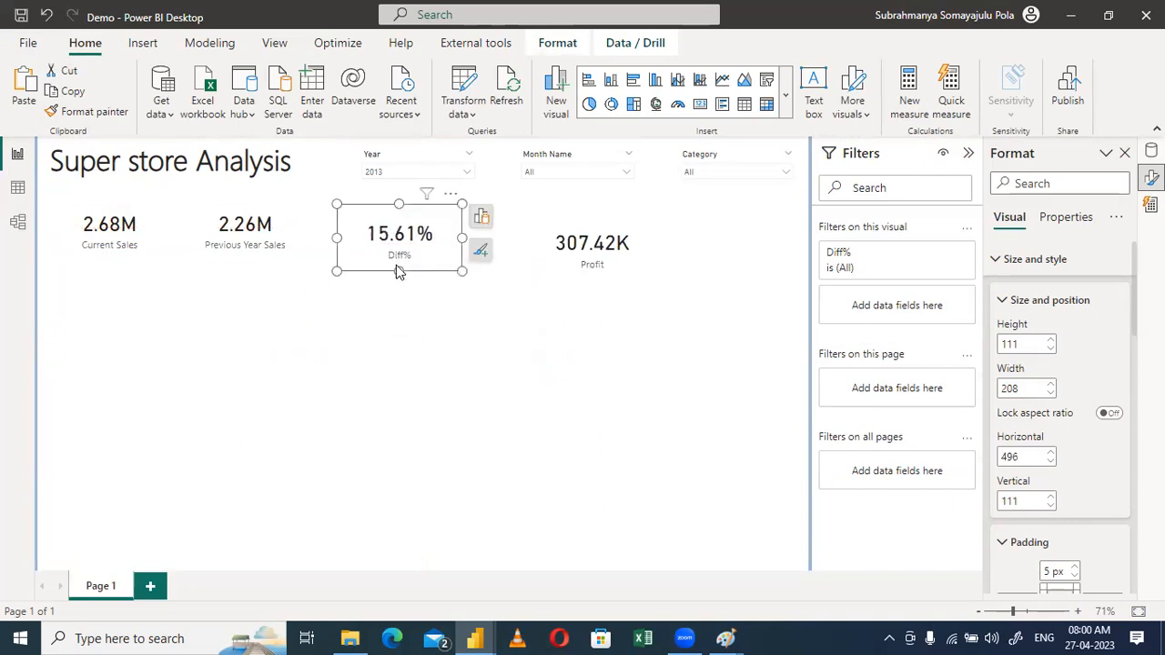
mouse_move(397, 270)
left_mouse_down()
mouse_move(401, 252)
mouse_move(403, 262)
left_mouse_up()
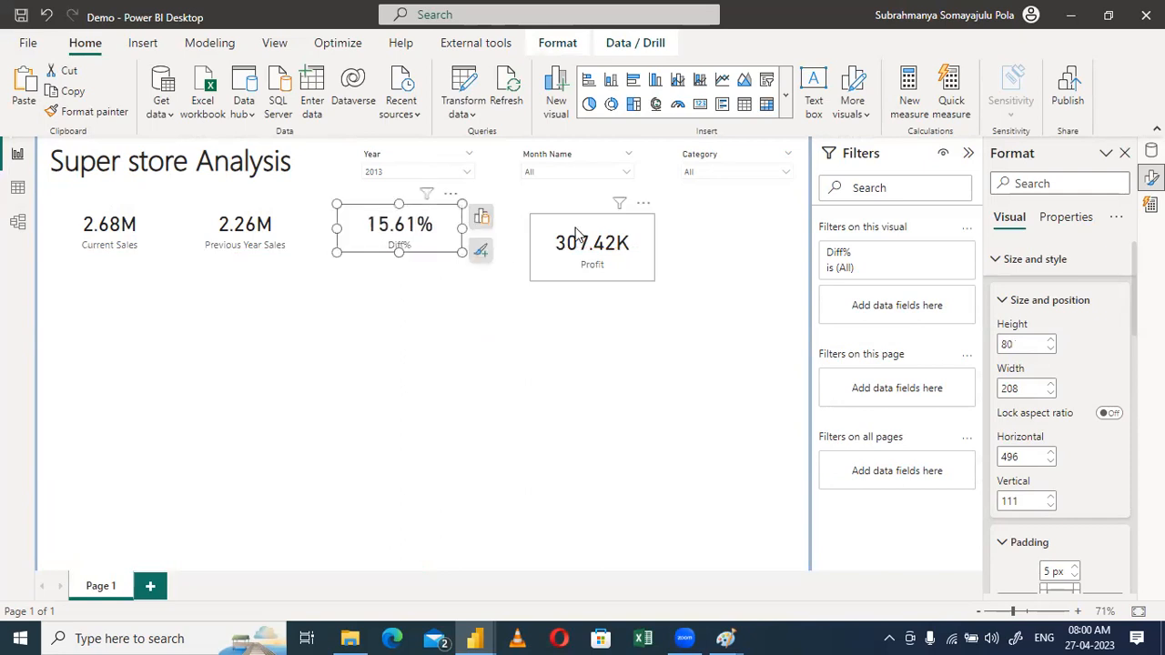
Align the Profit card with the row after Diff%, at horizontal position about 752, and reduce its height to about 80
left_click_drag(569, 222, 565, 218)
left_click_drag(583, 271, 584, 252)
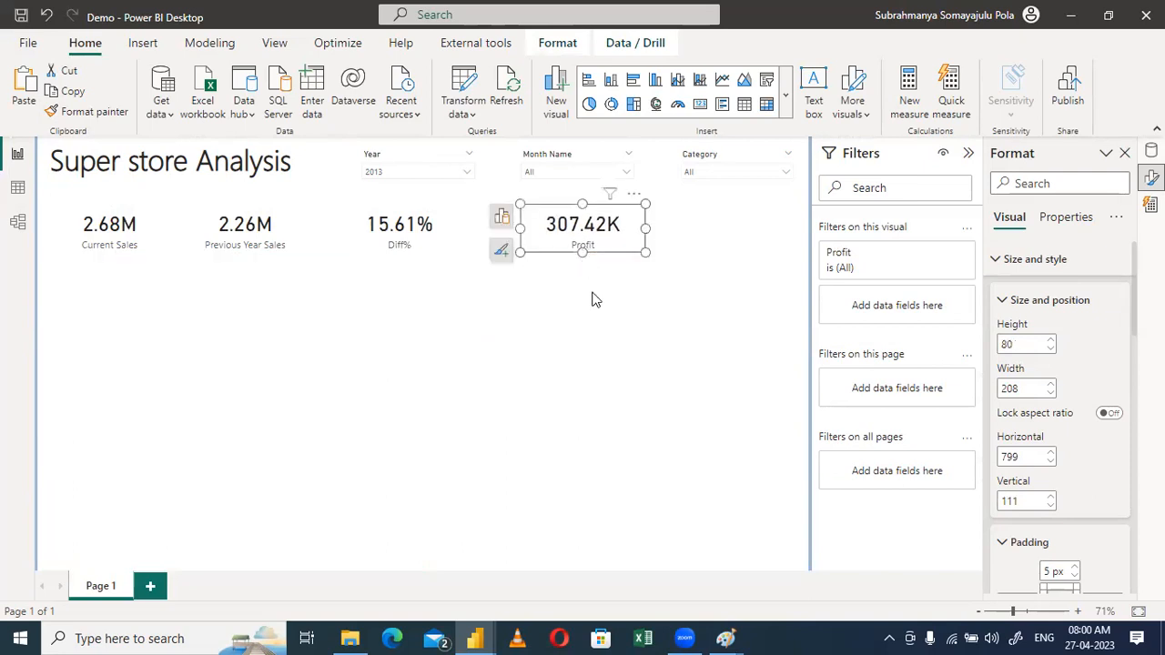
left_click(535, 302)
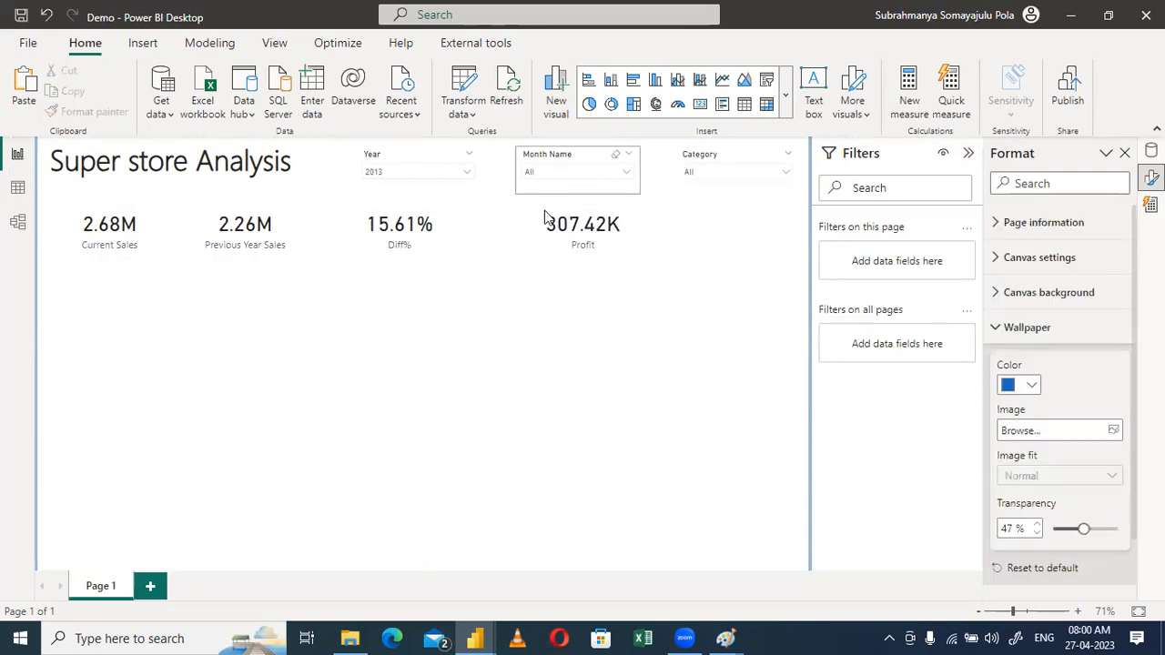
left_click_drag(546, 221, 522, 221)
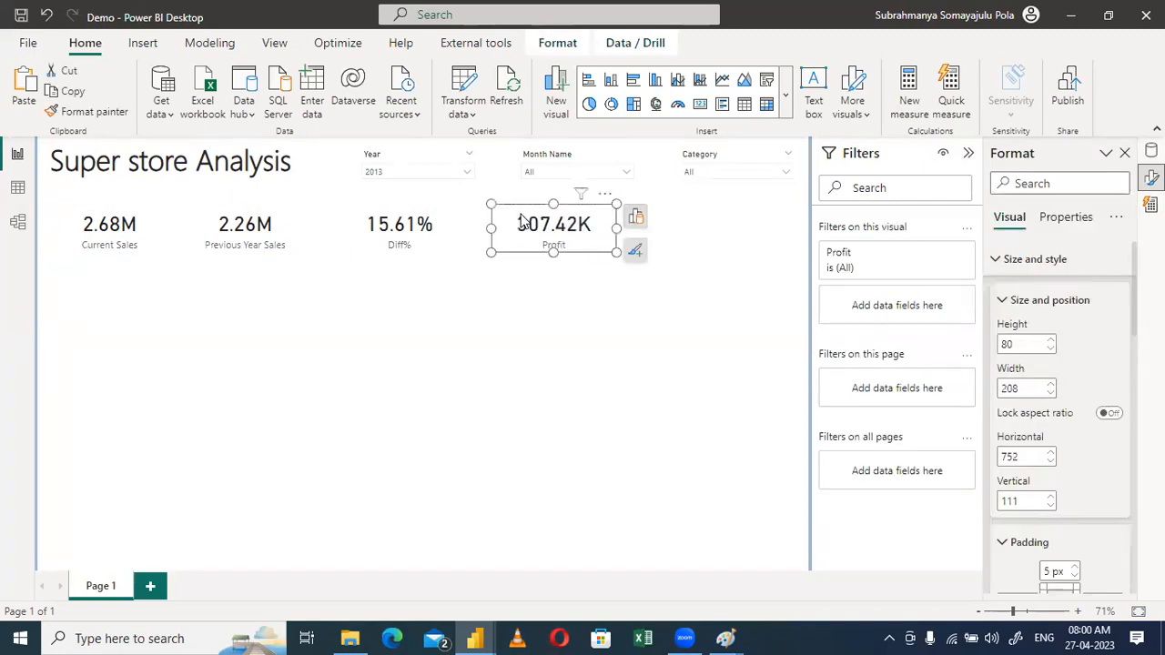
Duplicate the Profit card and place the copy at the end of the card row, at horizontal position about 1056
key("ctrl+c")
key("ctrl+v")
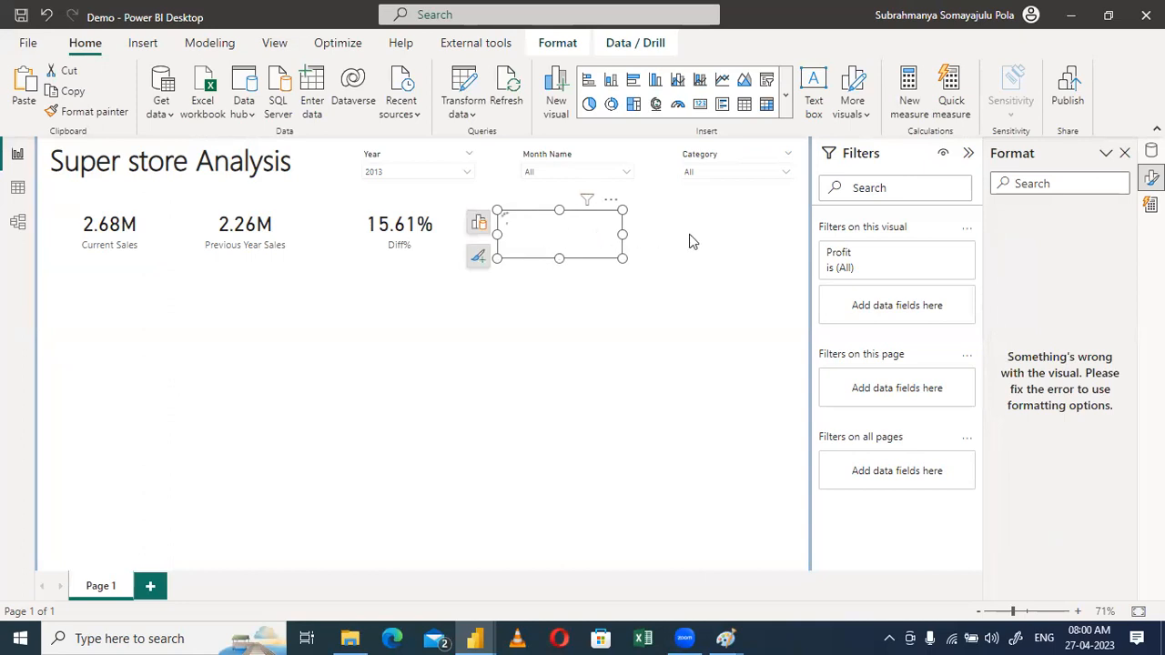
mouse_move(701, 240)
left_mouse_down()
mouse_move(660, 229)
mouse_move(690, 234)
left_mouse_up()
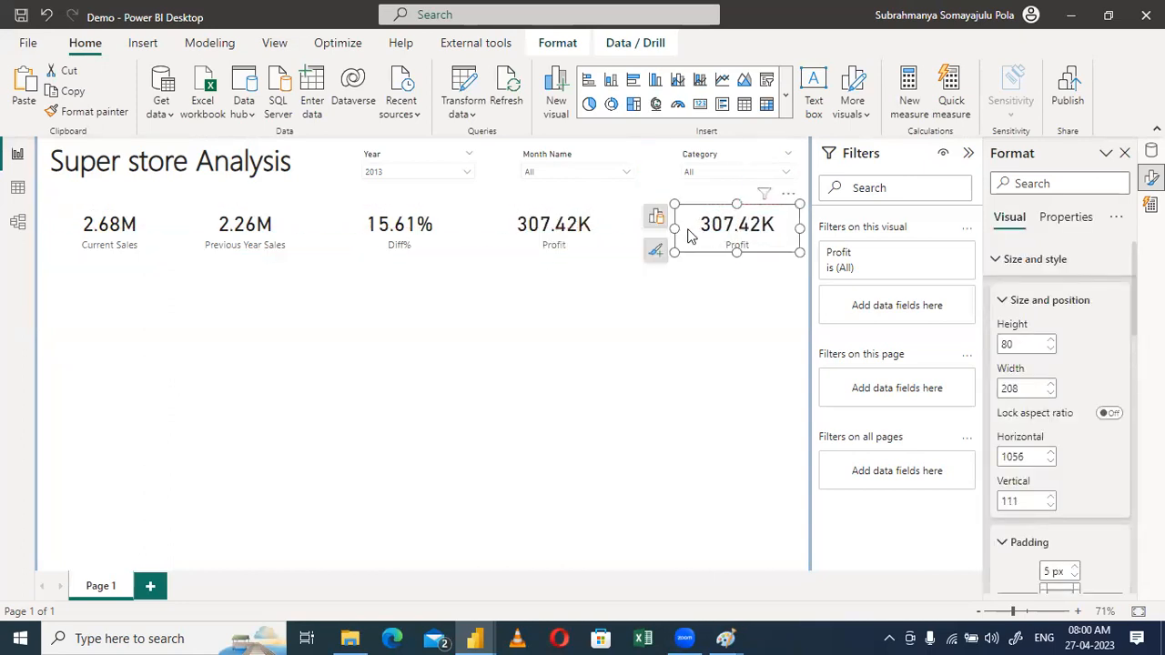
Replace the Profit field in the duplicated card with the total Qty measure from the Calendar table
left_click(655, 216)
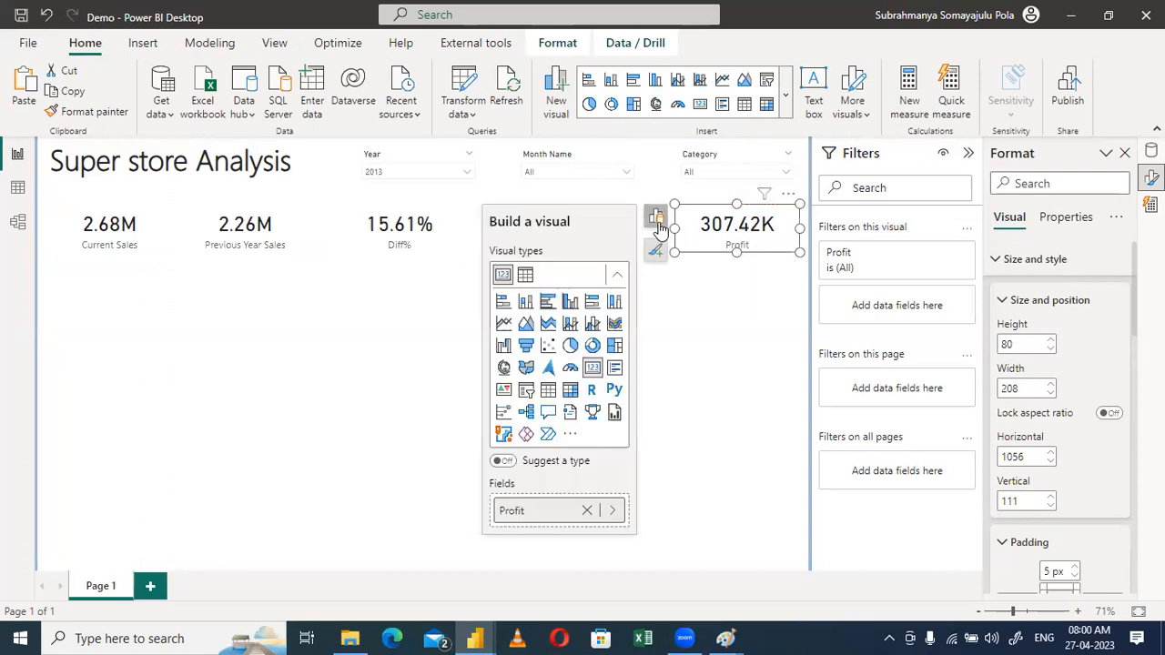
left_click(587, 511)
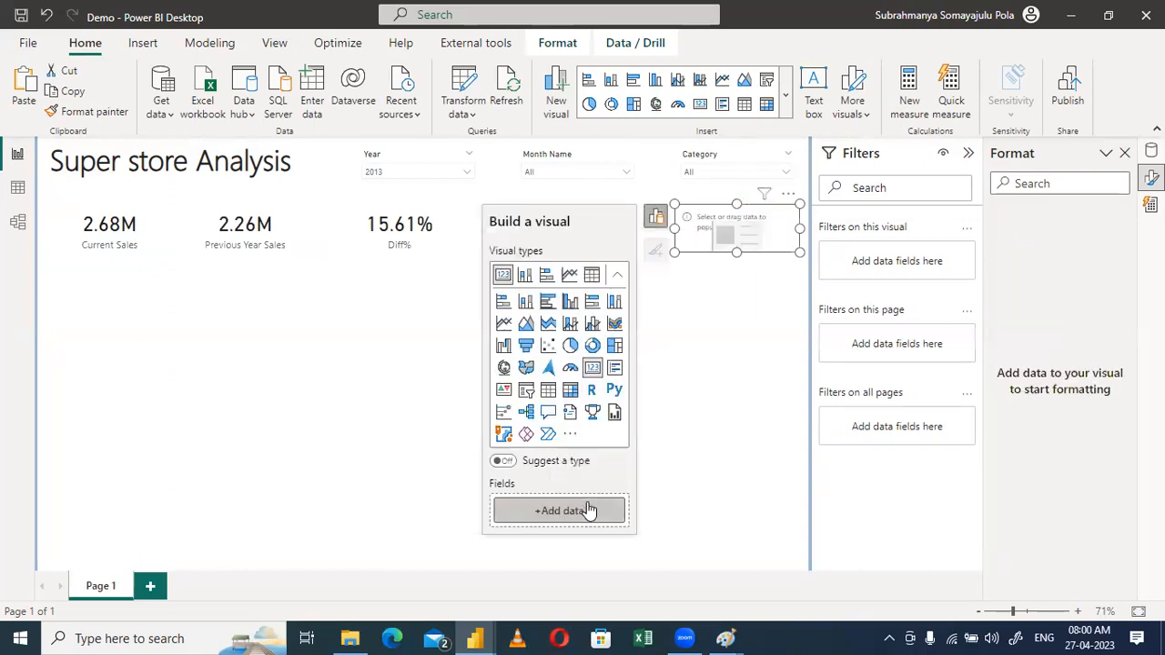
left_click(540, 511)
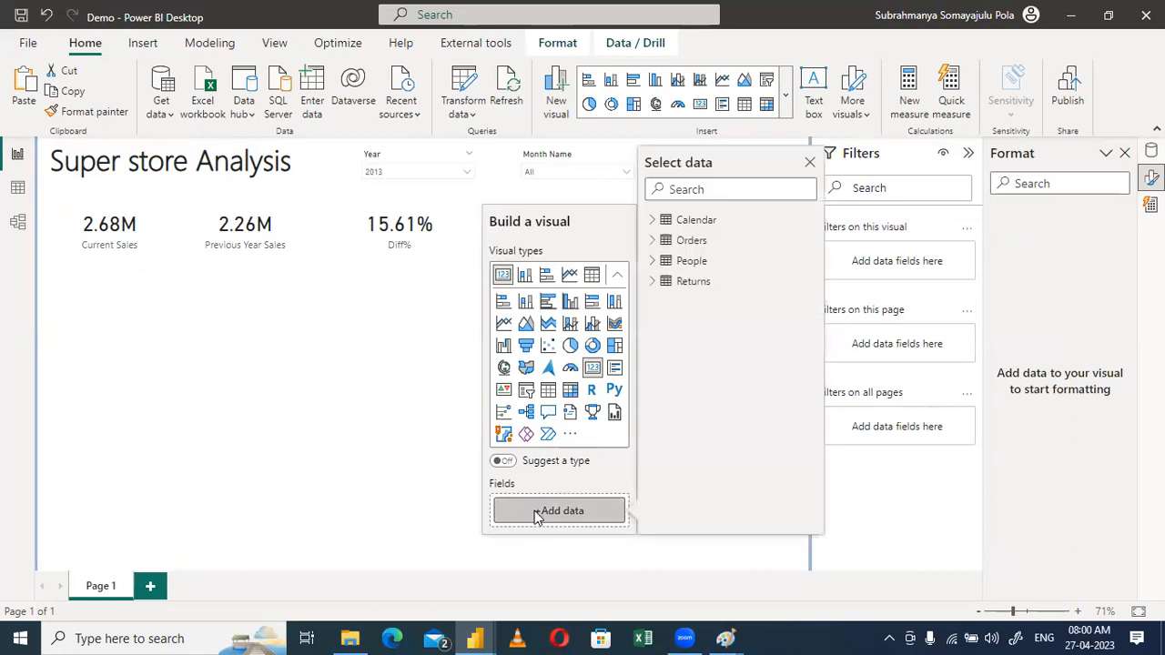
left_click(671, 189)
type("tot")
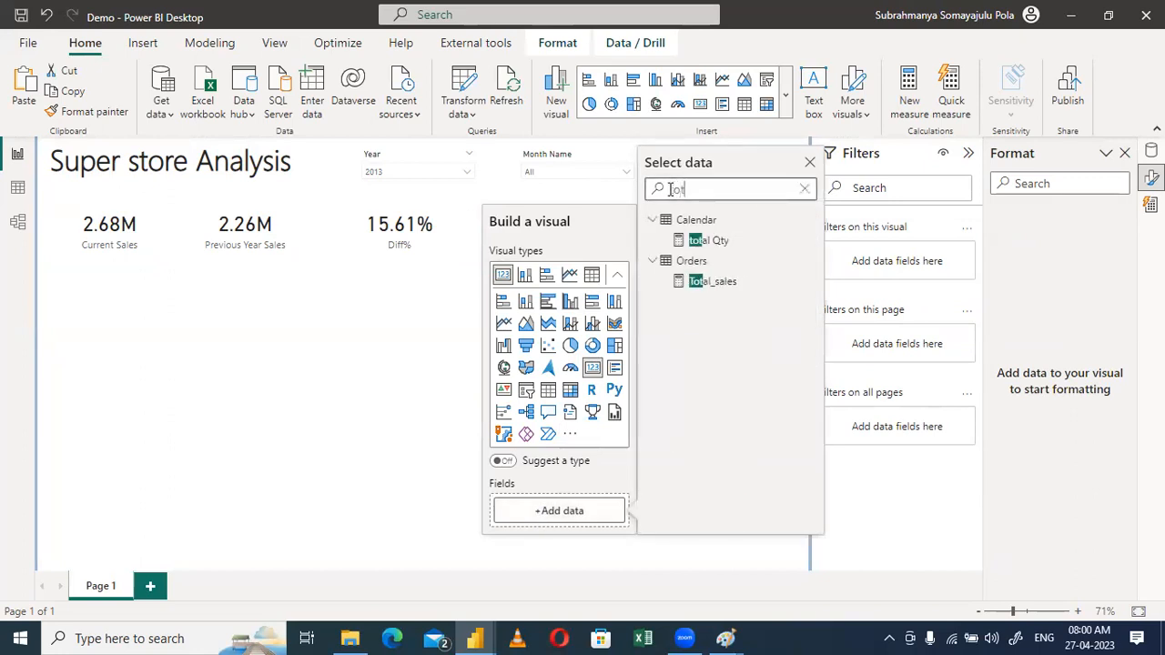
left_click(709, 241)
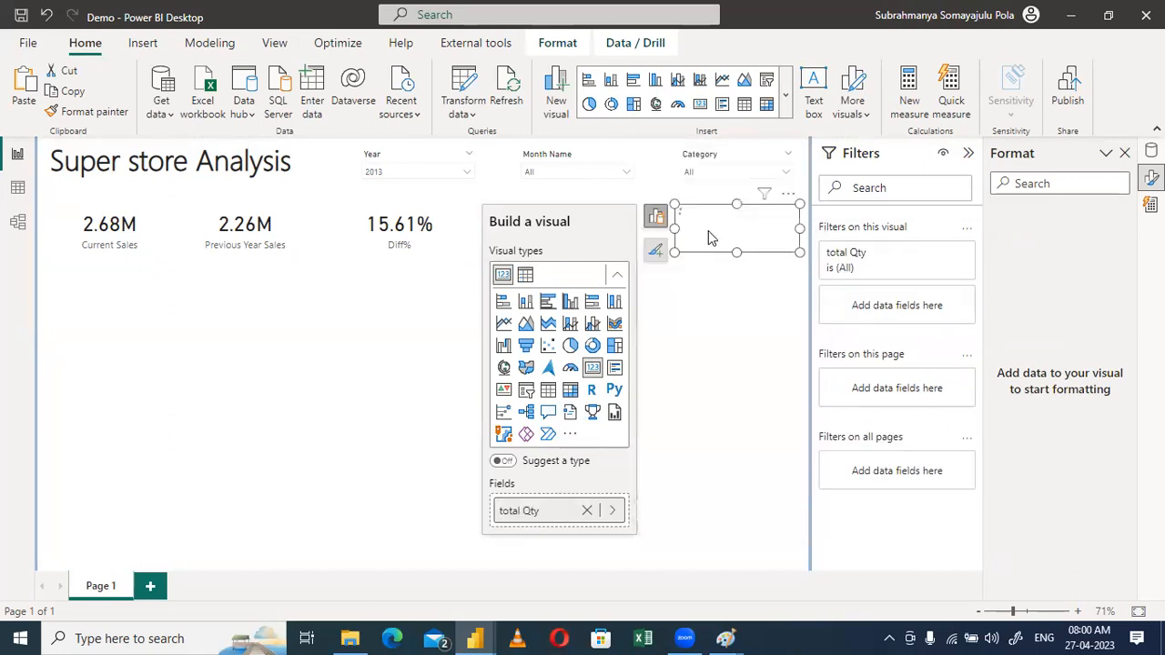
Rename the total Qty field in the last card as Quantity
double_click(511, 511)
type("Quantity")
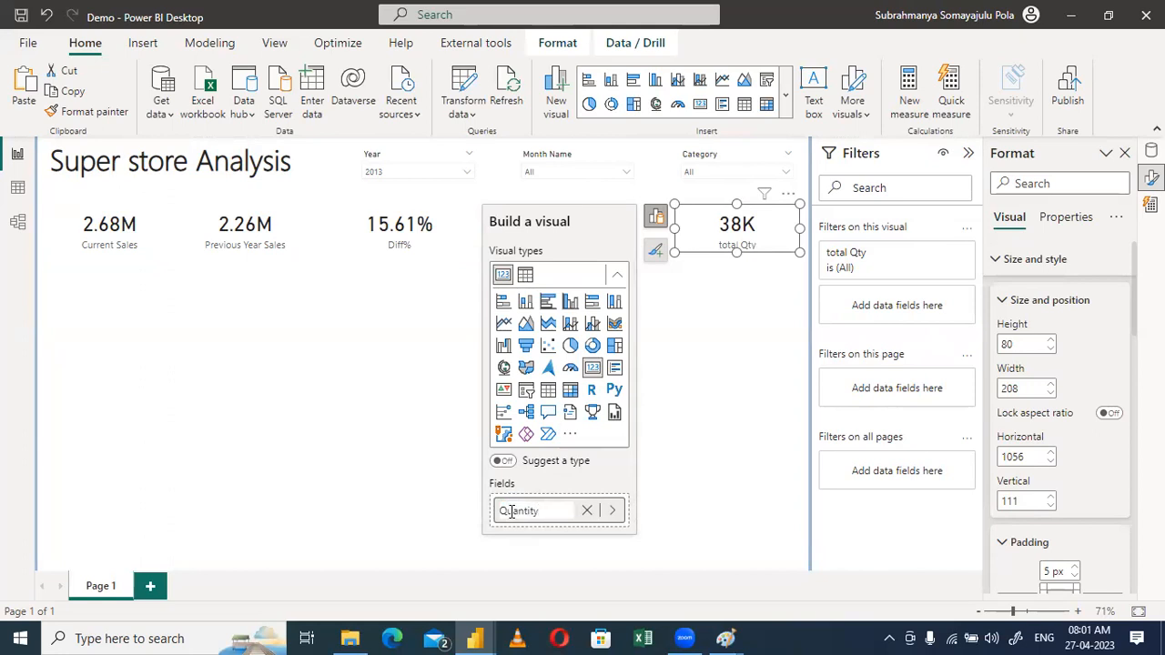
key("Return")
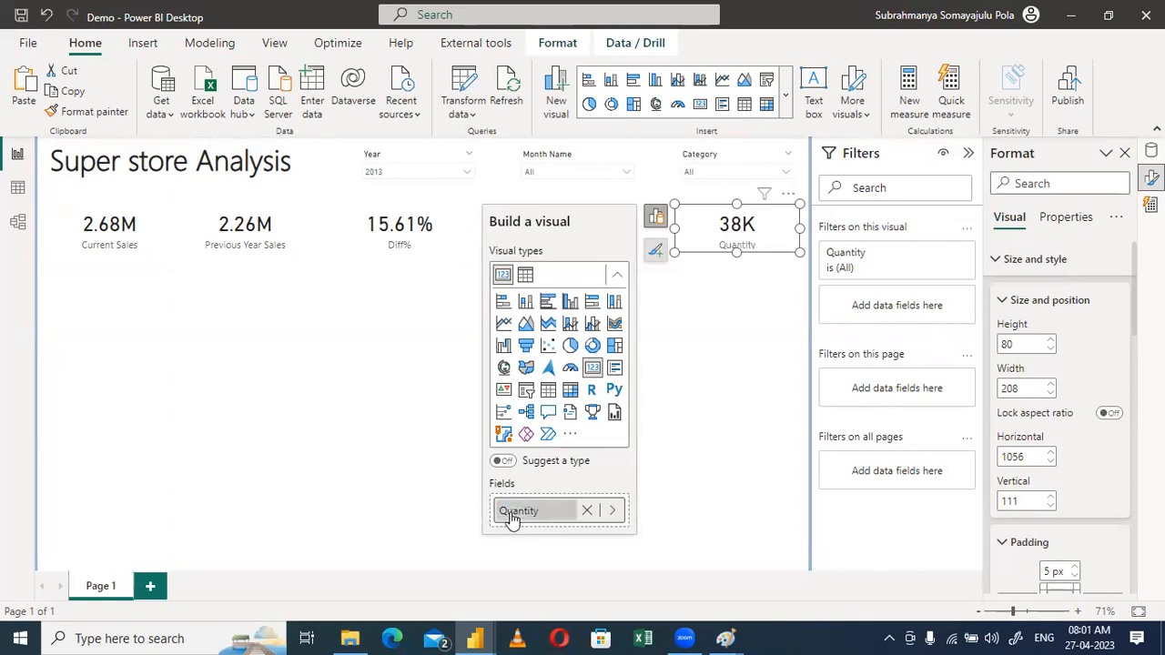
left_click(689, 396)
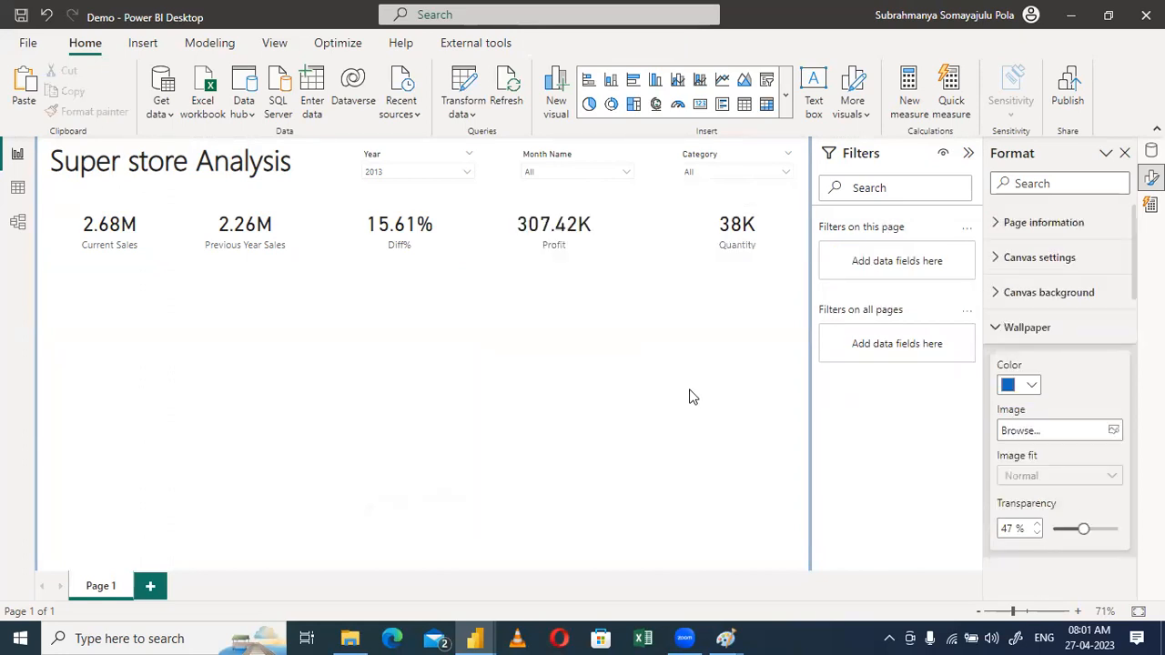
Distribute the Current Sales, Previous Year Sales, Diff%, Profit and Quantity cards horizontally so they are evenly spaced
left_click(98, 230)
left_click(216, 233, "ctrl")
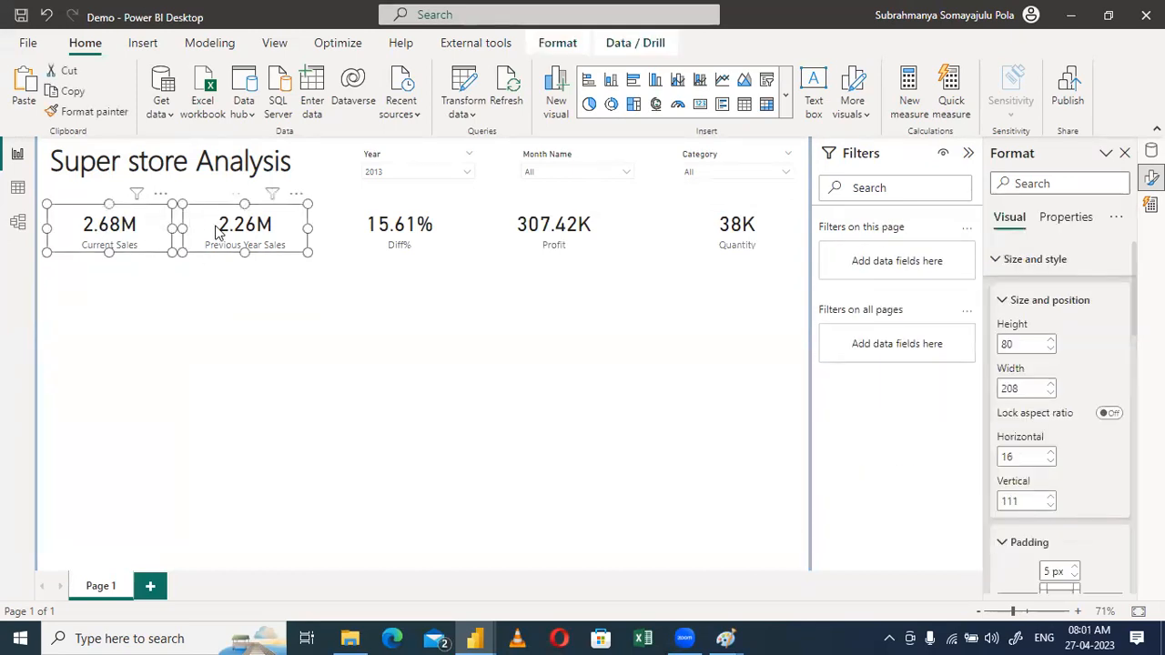
left_click(364, 242, "ctrl")
left_click(550, 238, "ctrl")
left_click(715, 235, "ctrl")
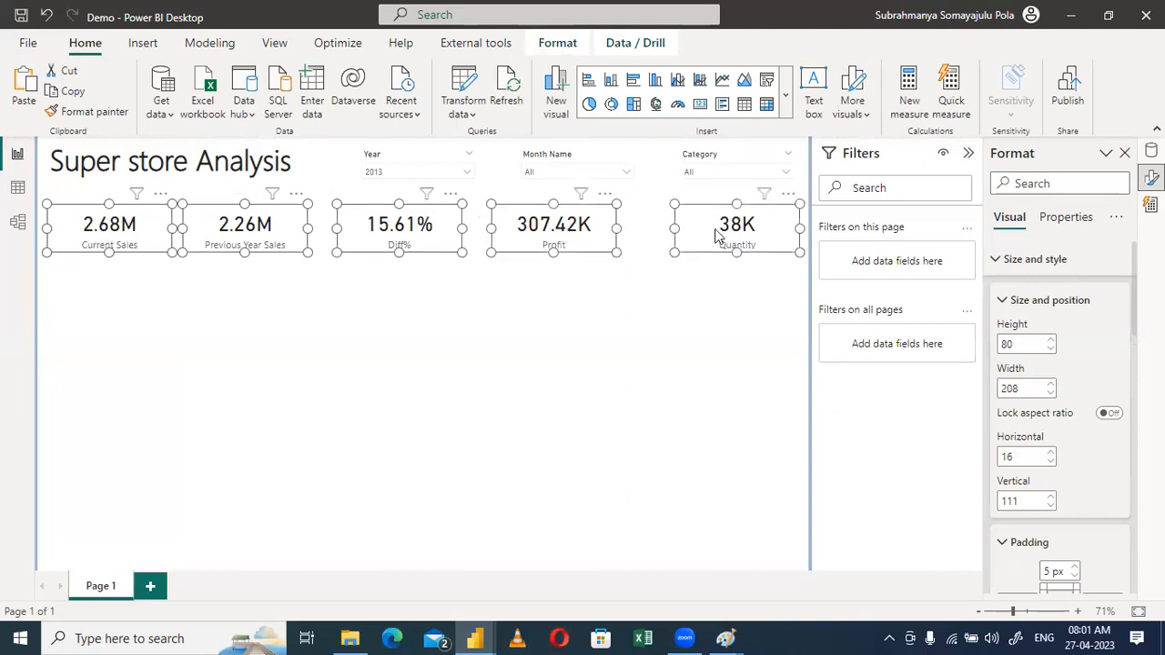
left_click(557, 42)
left_click(366, 110)
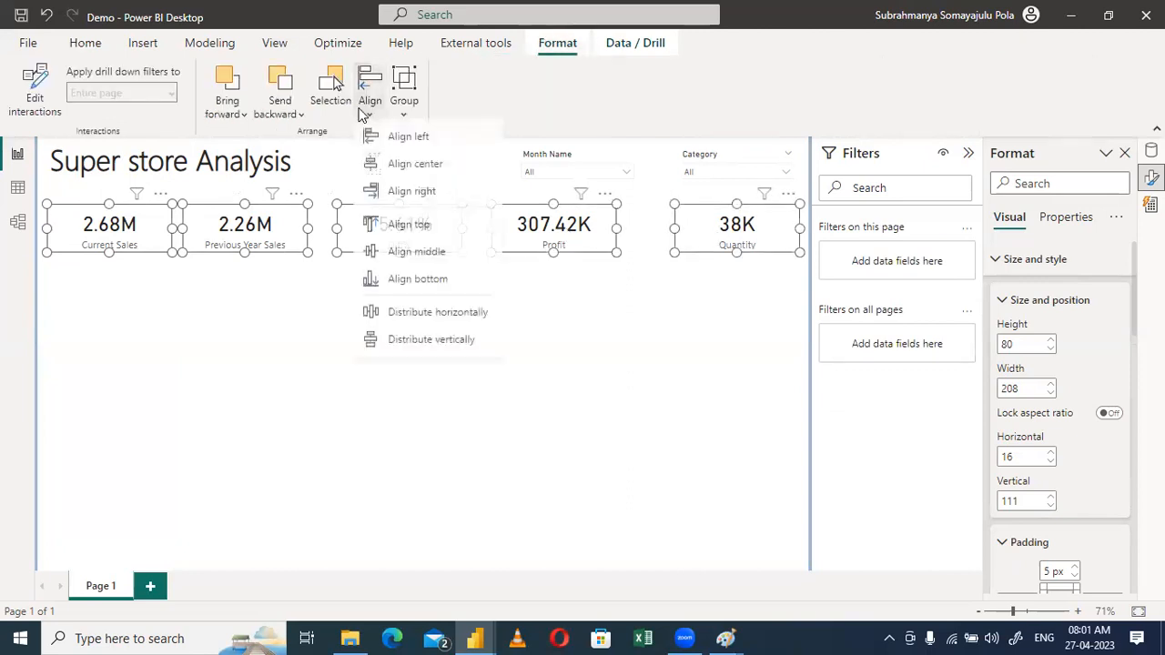
left_click(409, 317)
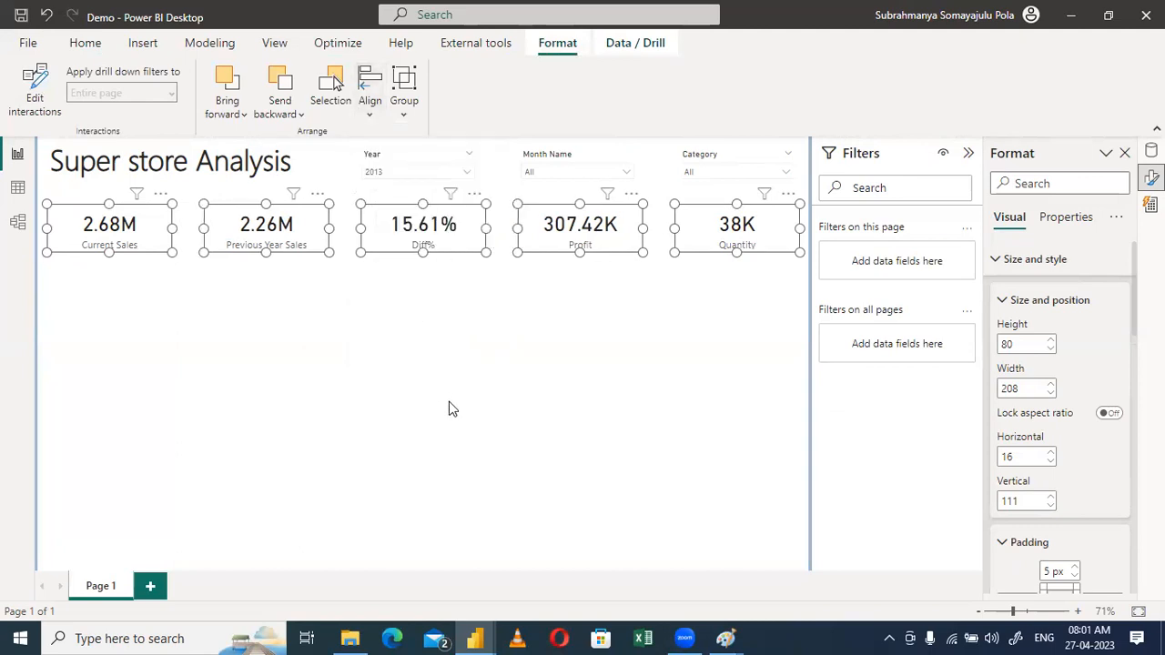
left_click(448, 408)
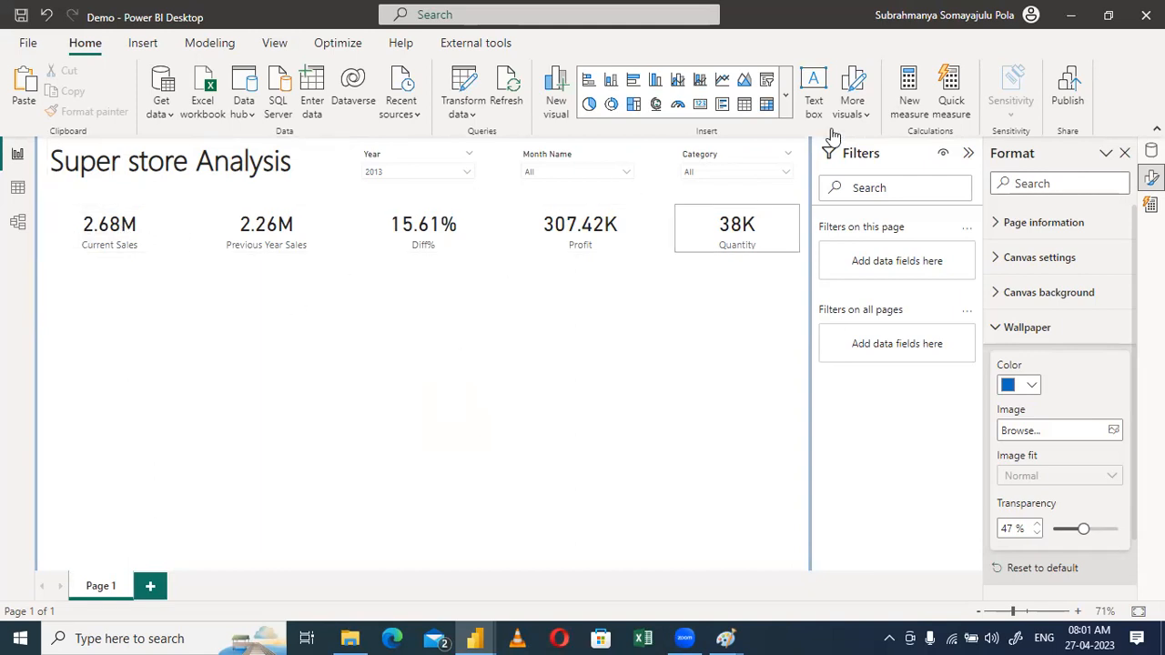
Insert a stacked bar chart below the Current Sales and Previous Year Sales cards, sized about 432 wide by 240 high
left_click(593, 82)
left_click_drag(169, 401, 259, 464)
left_click(128, 355)
left_click_drag(129, 355, 130, 324)
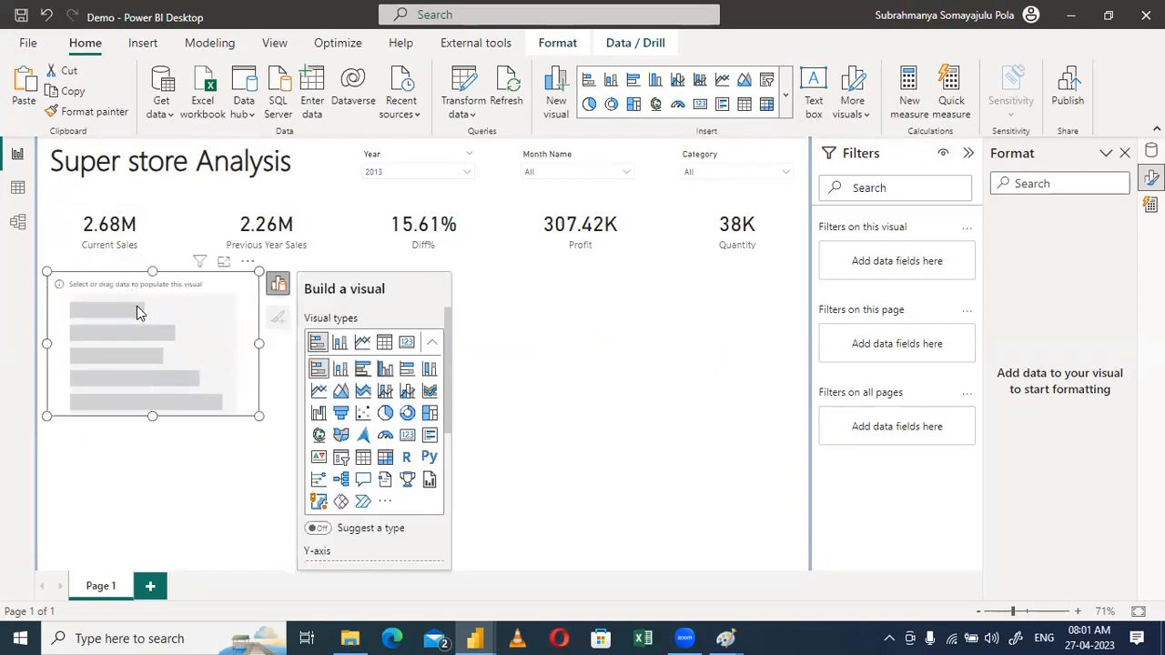
left_click_drag(257, 416, 305, 425)
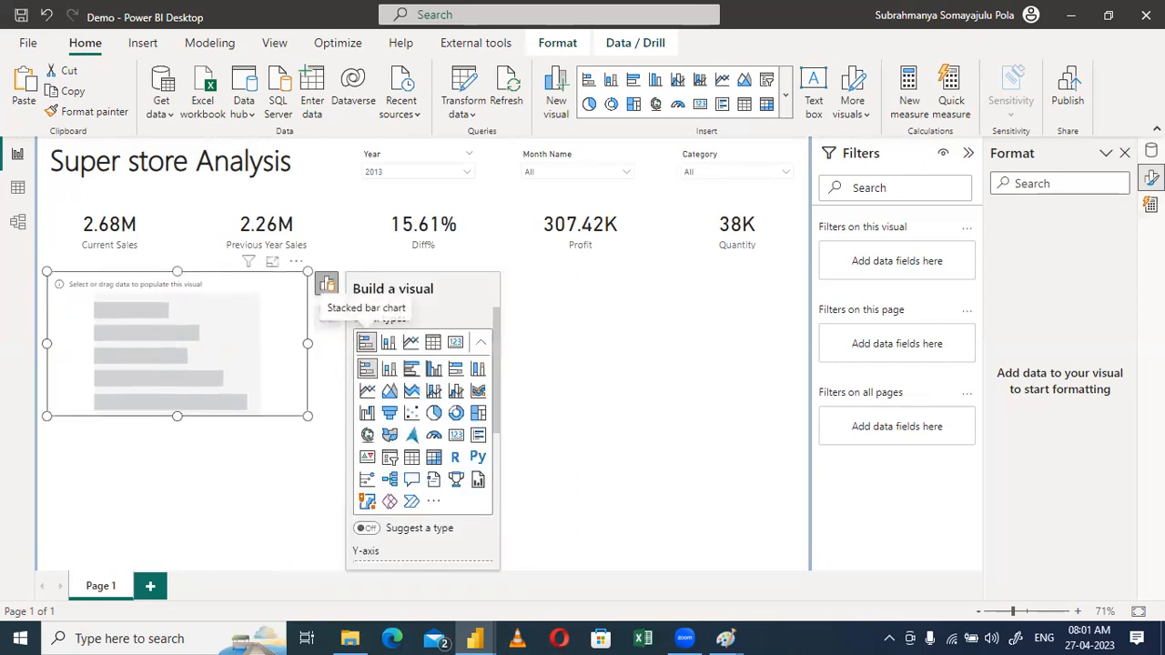
Populate the bar chart with Country and Sales from the Orders table
left_click(1152, 152)
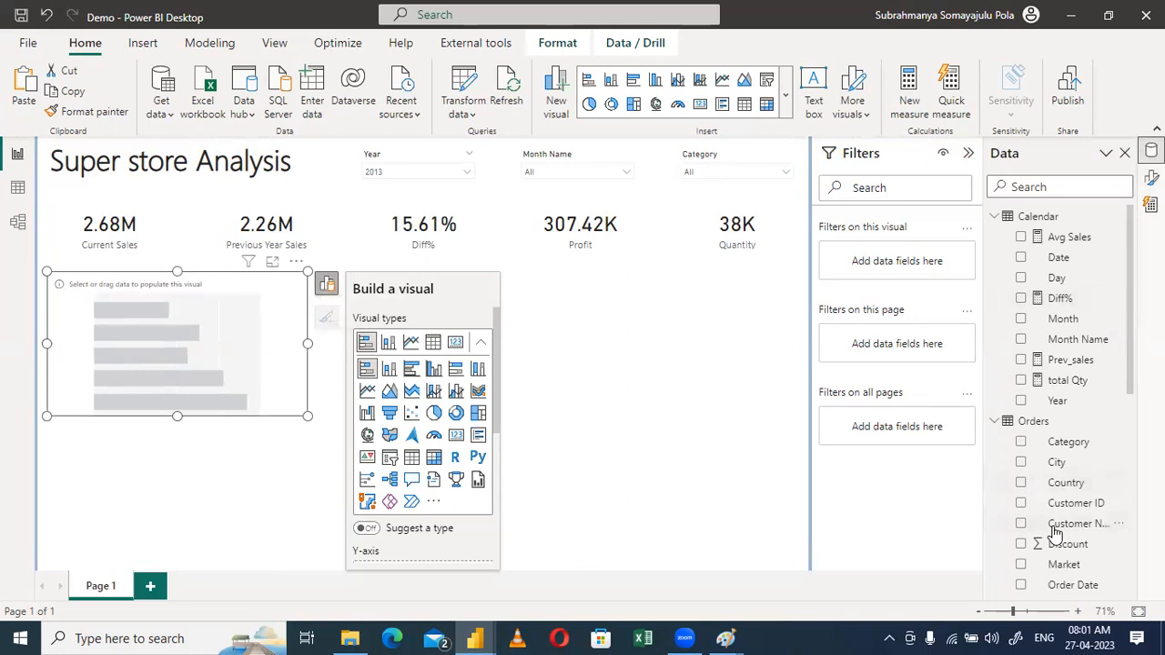
scroll(1022, 444, "down", 2)
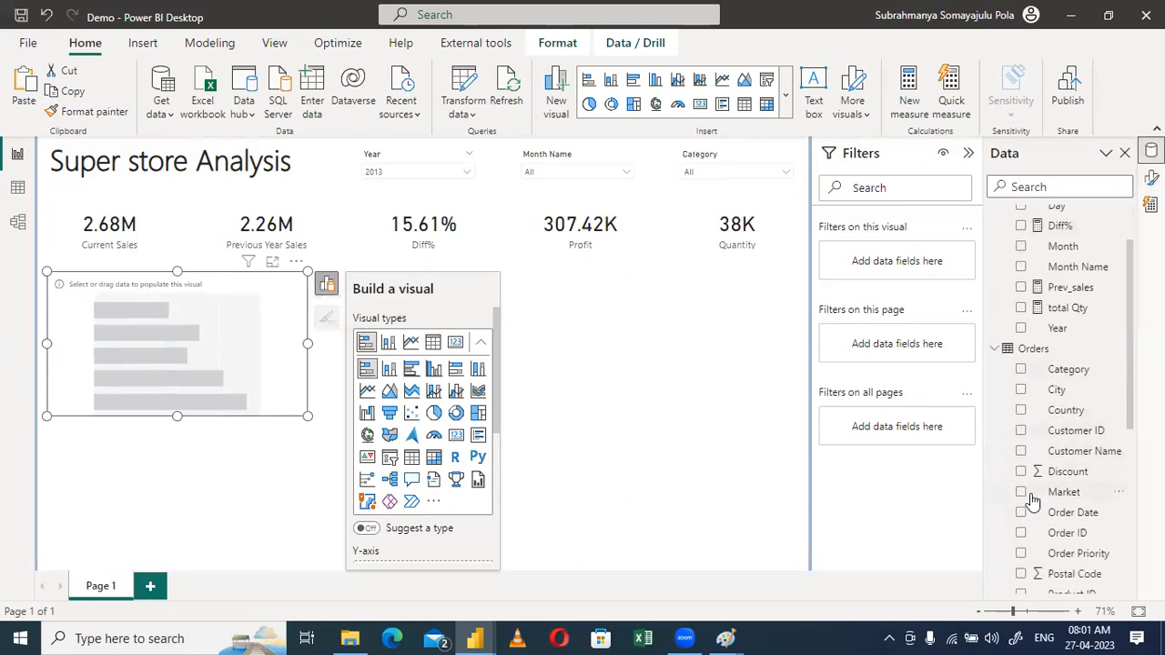
left_click(1023, 410)
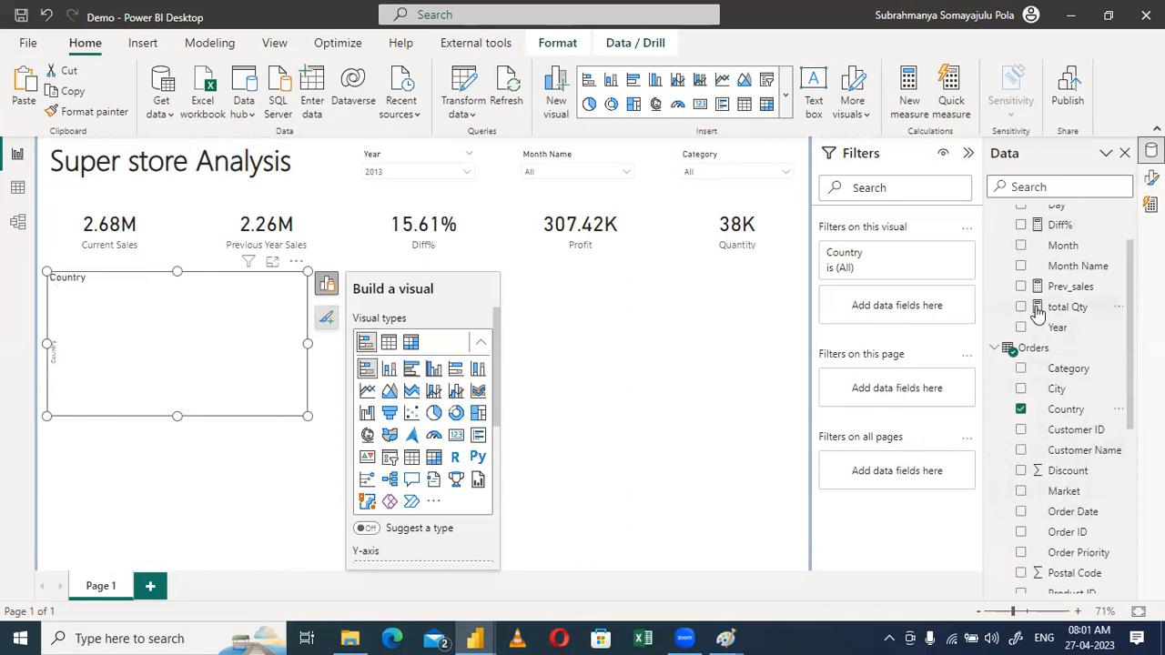
scroll(1023, 312, "up", 2)
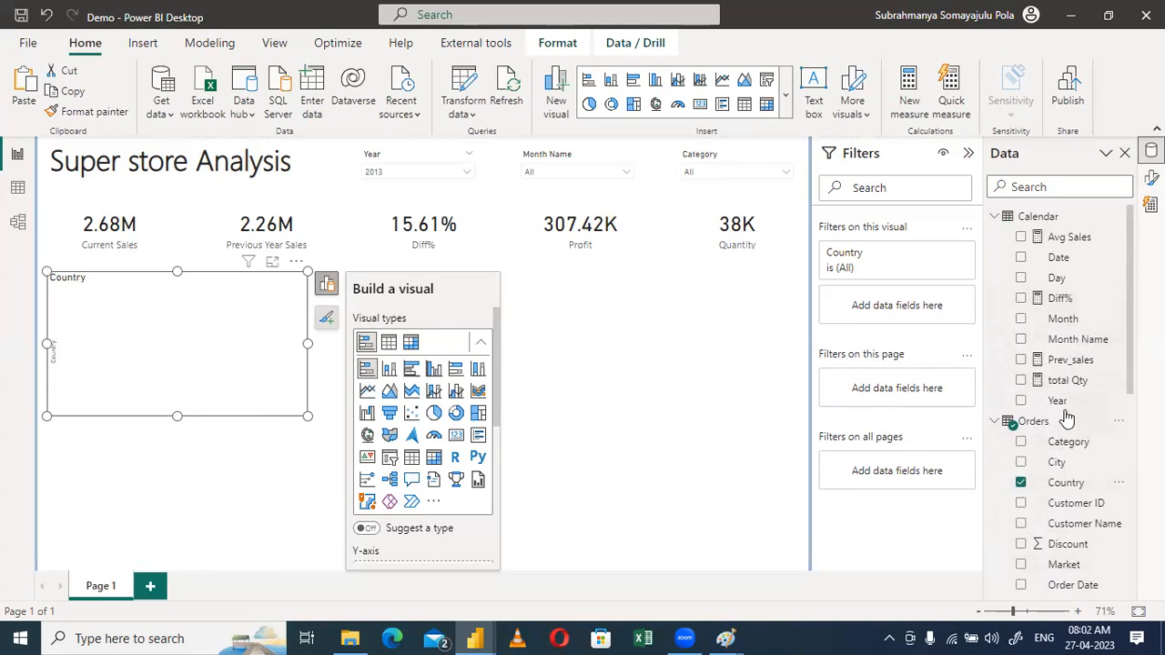
scroll(1073, 446, "down", 10)
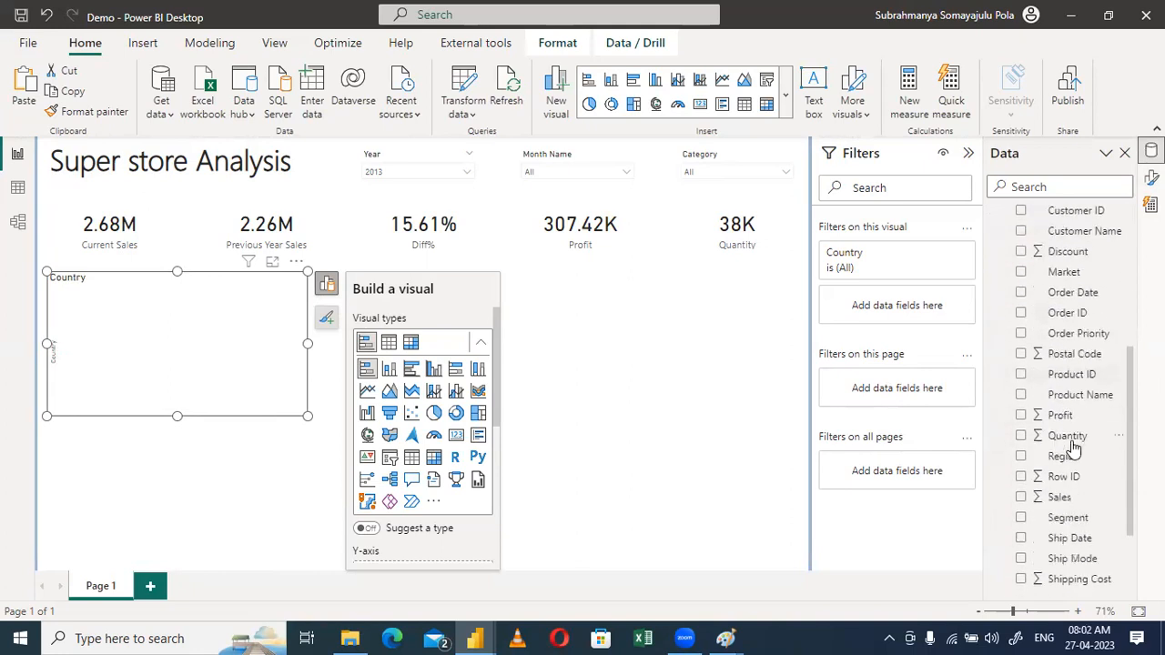
left_click(1020, 414)
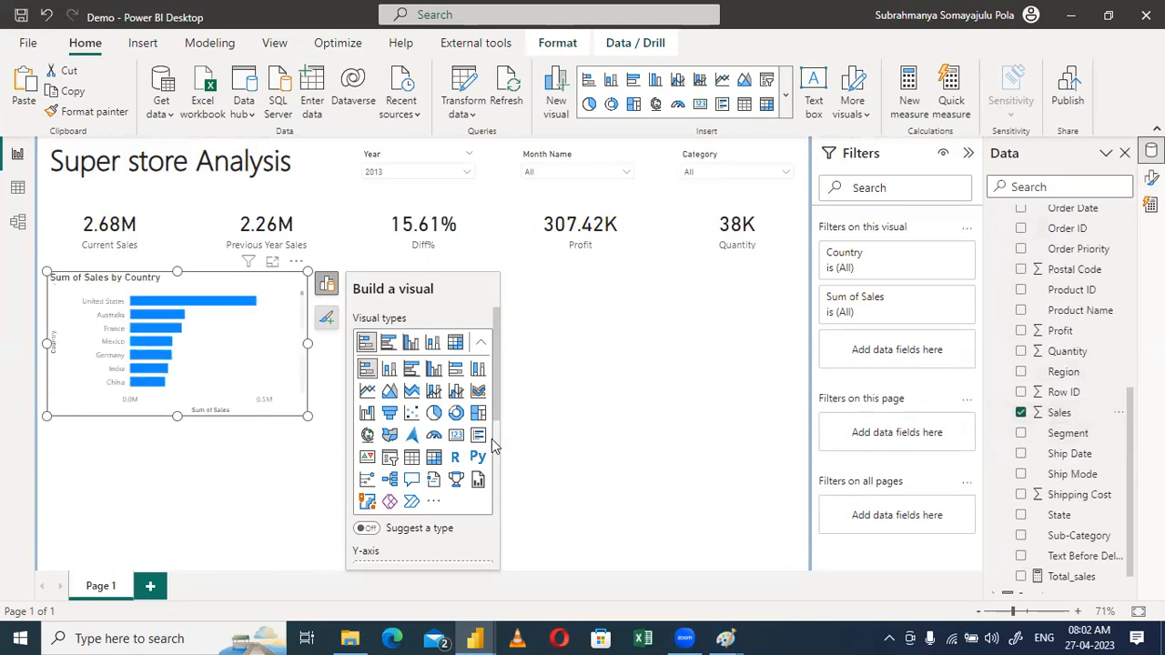
left_click(597, 435)
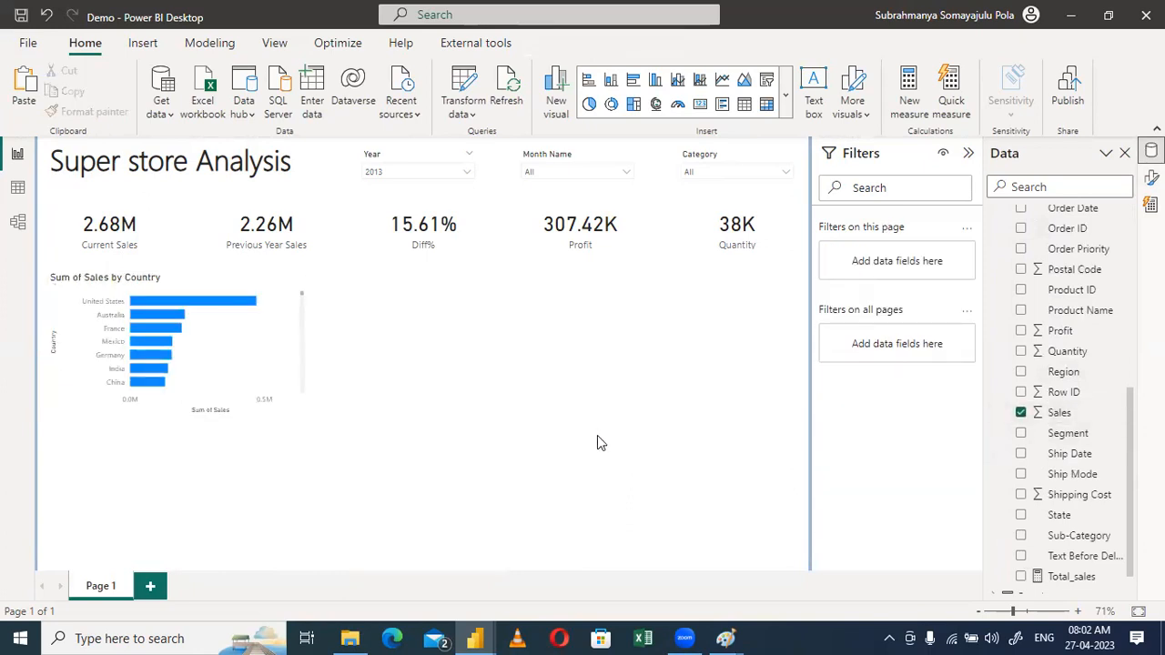
Turn on the visual border for the Sum of Sales by Country chart
left_click(155, 282)
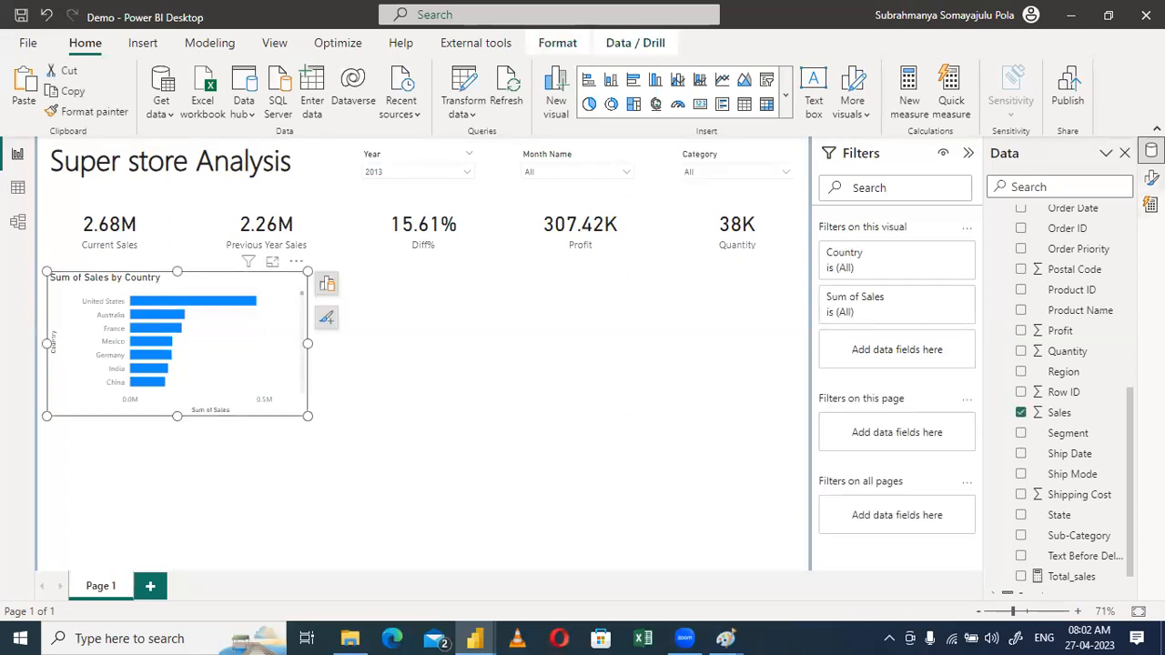
left_click(1152, 177)
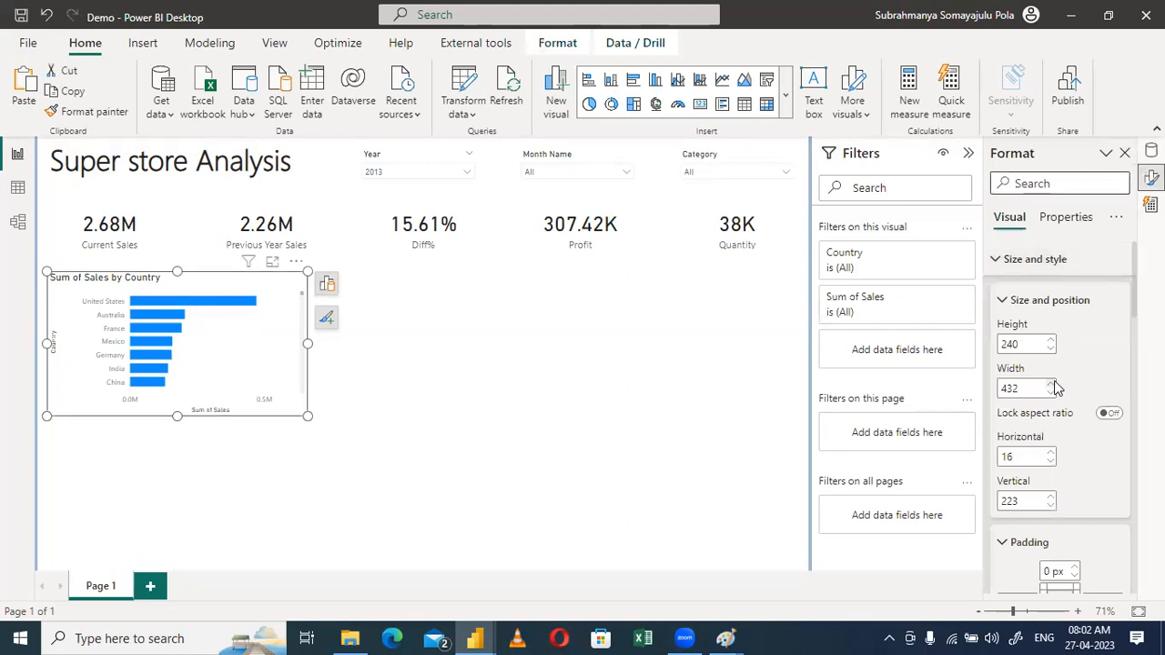
left_click(1006, 301)
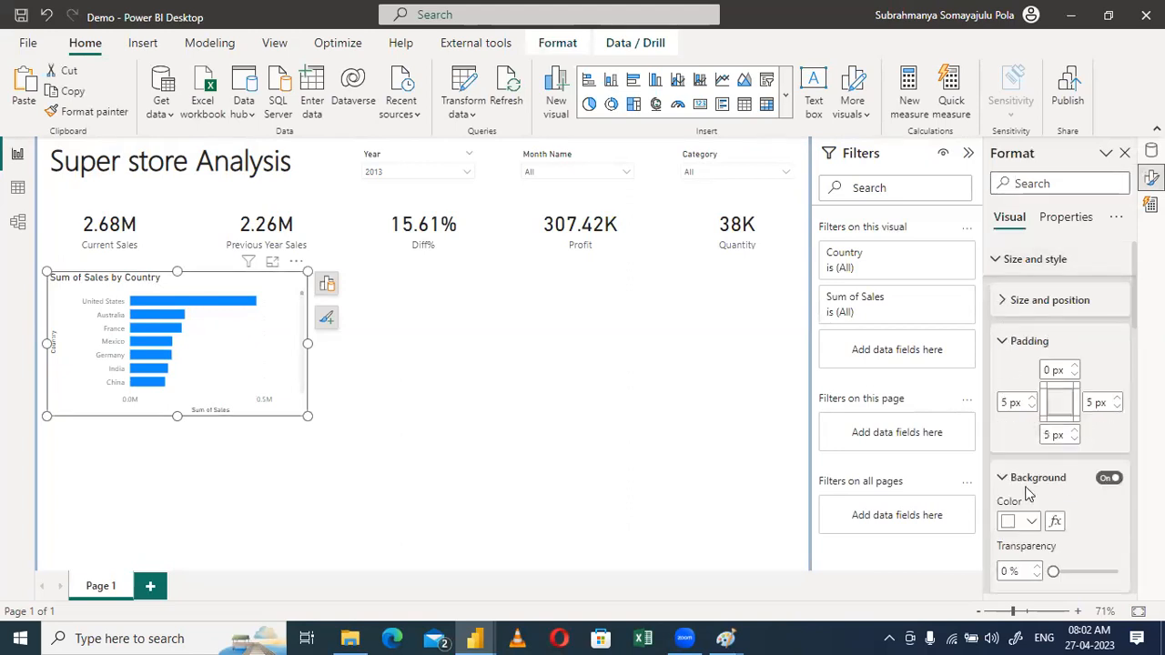
scroll(1028, 487, "down", 3)
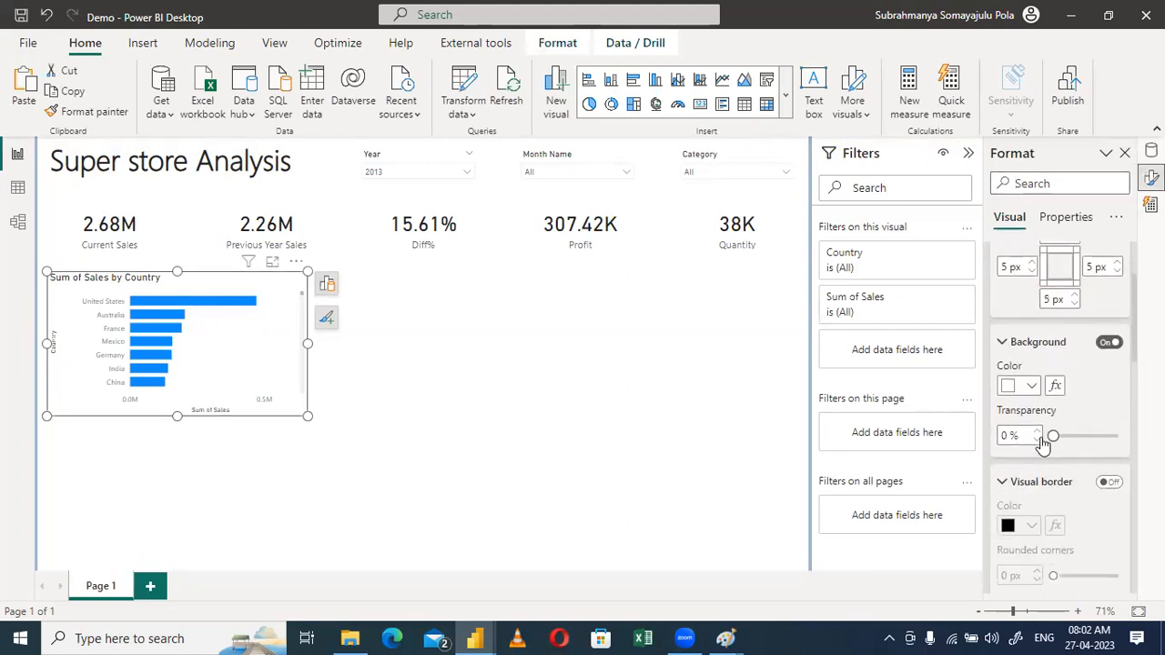
scroll(1015, 505, "down", 6)
scroll(1092, 374, "up", 3)
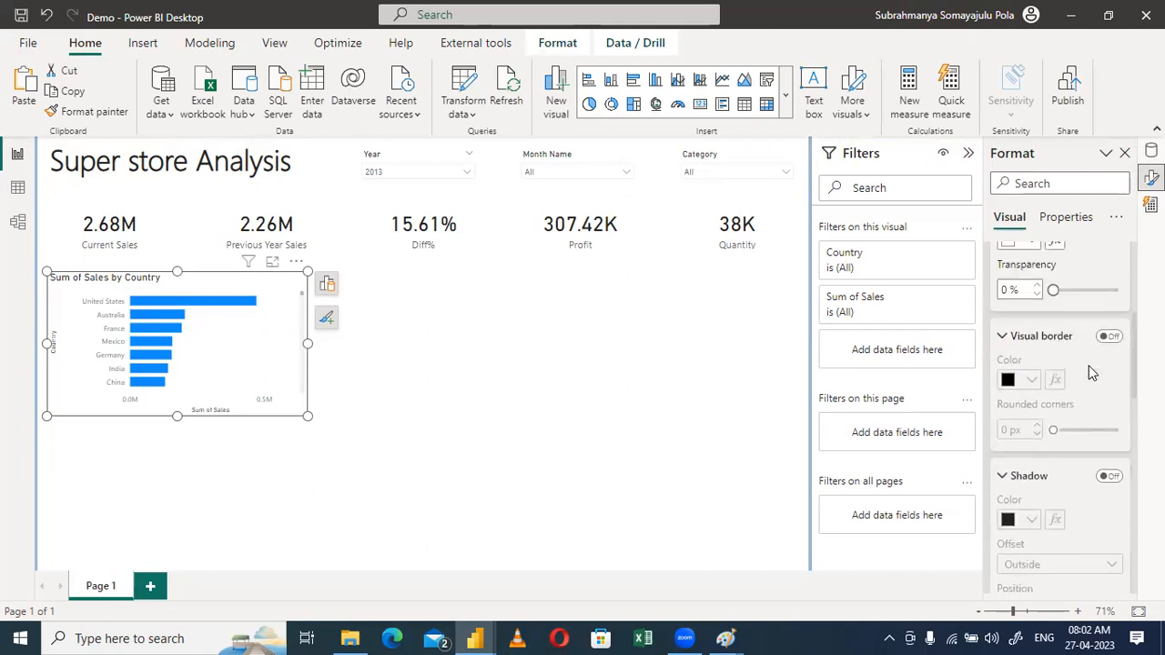
left_click(1110, 337)
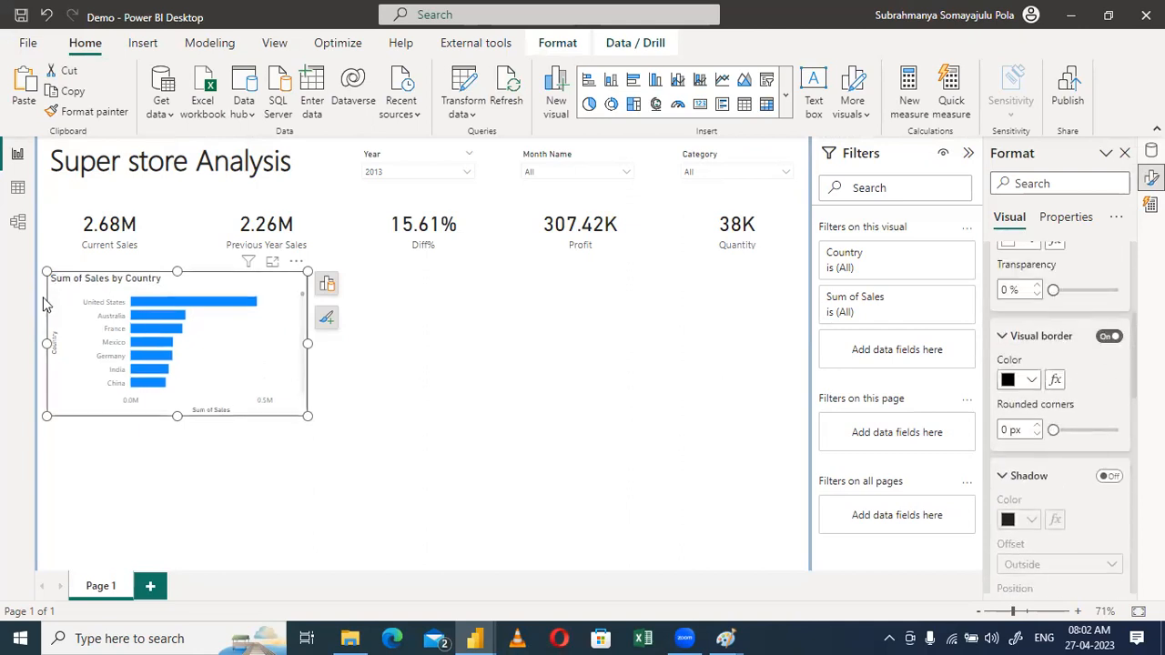
Turn off the Y-axis title of the Sum of Sales by Country chart
scroll(1060, 509, "down", 2)
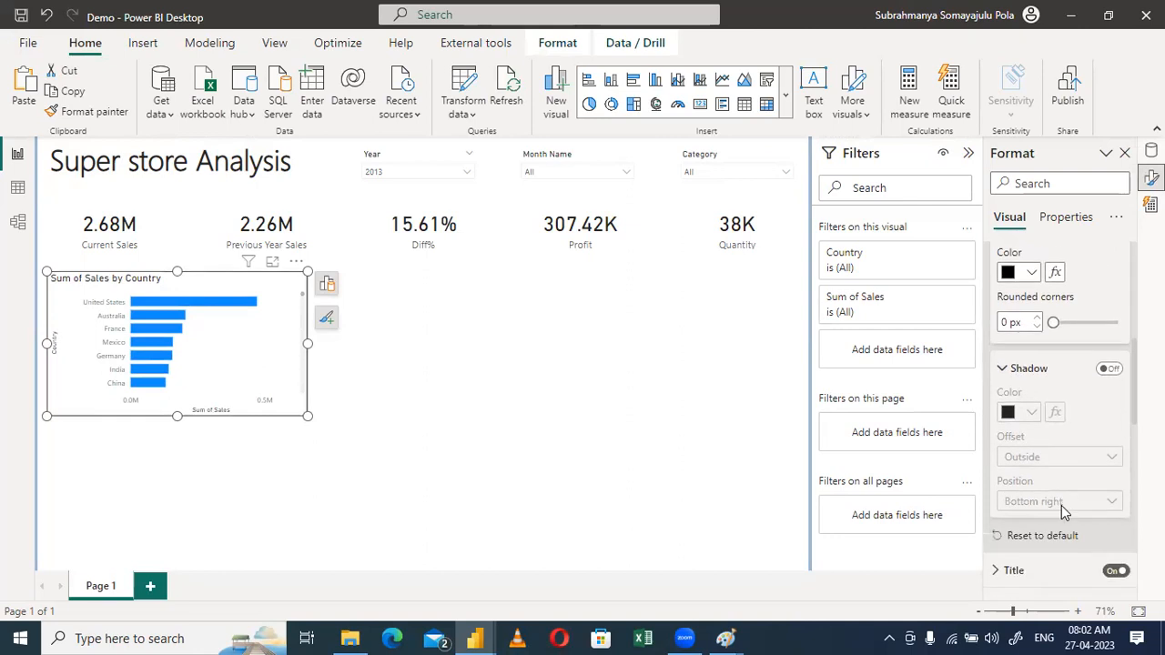
scroll(1039, 541, "down", 2)
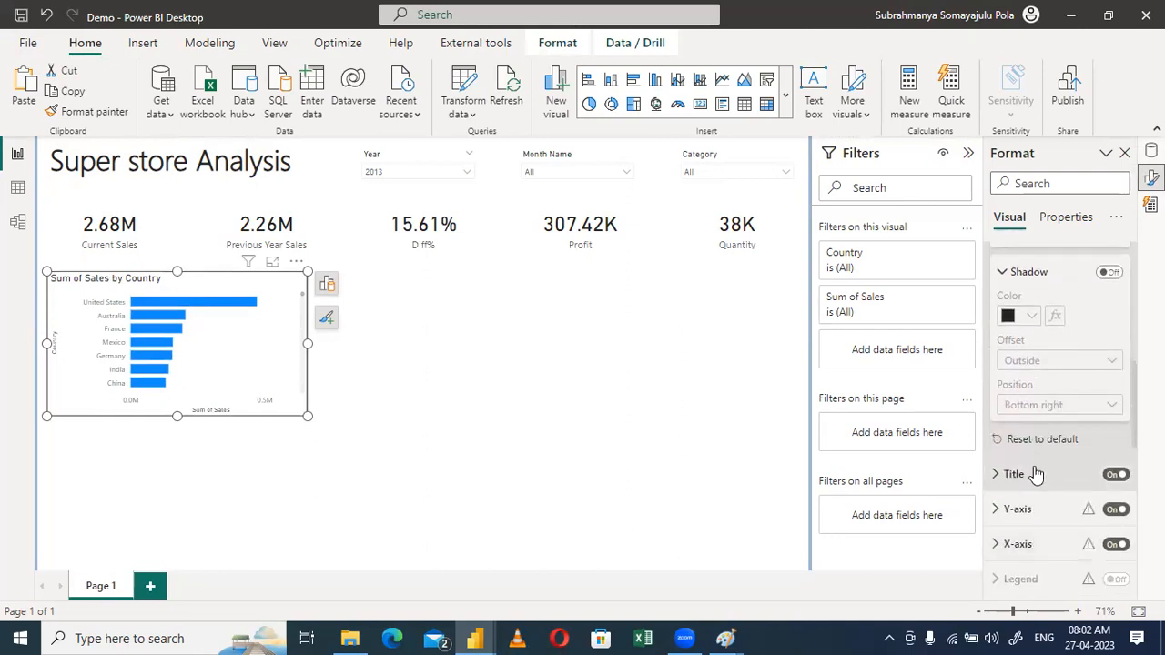
scroll(1035, 473, "down", 2)
left_click(1035, 437)
scroll(1035, 441, "down", 6)
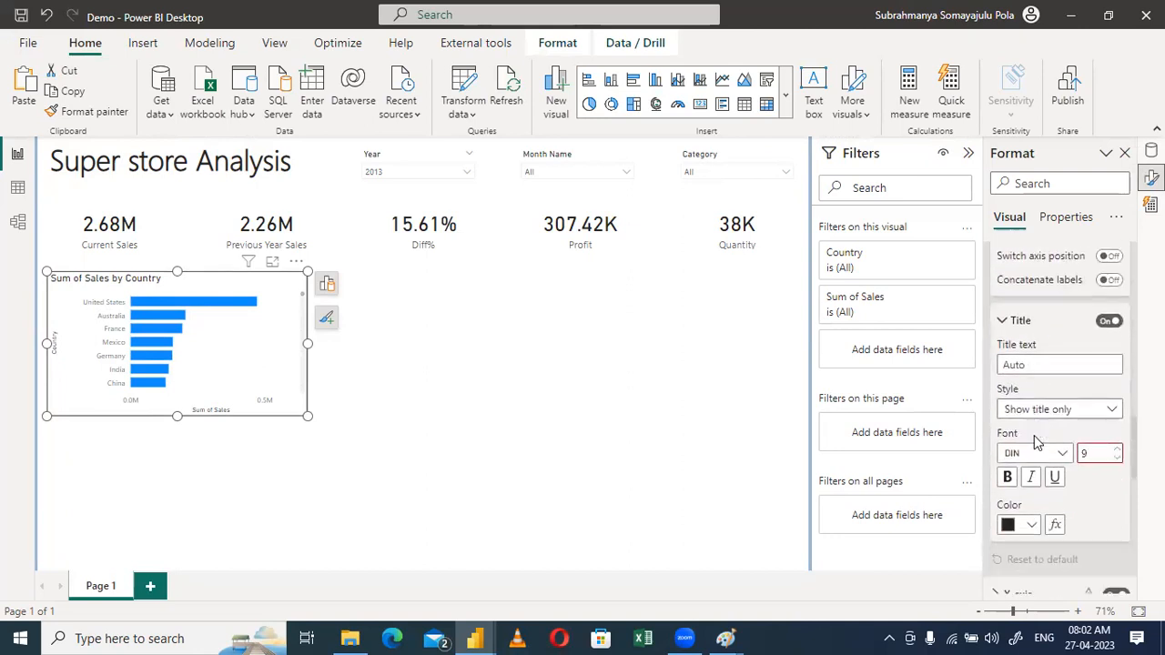
left_click(1110, 323)
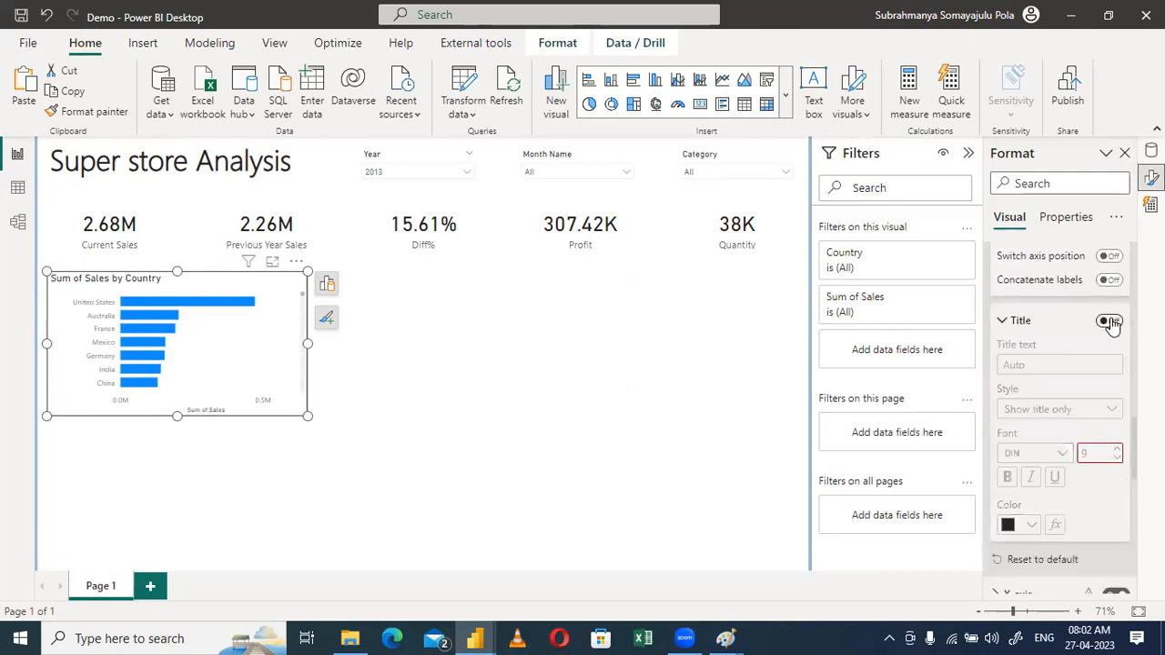
Turn off the country chart's X-axis title and make the chart slightly wider and shorter
scroll(1088, 446, "down", 3)
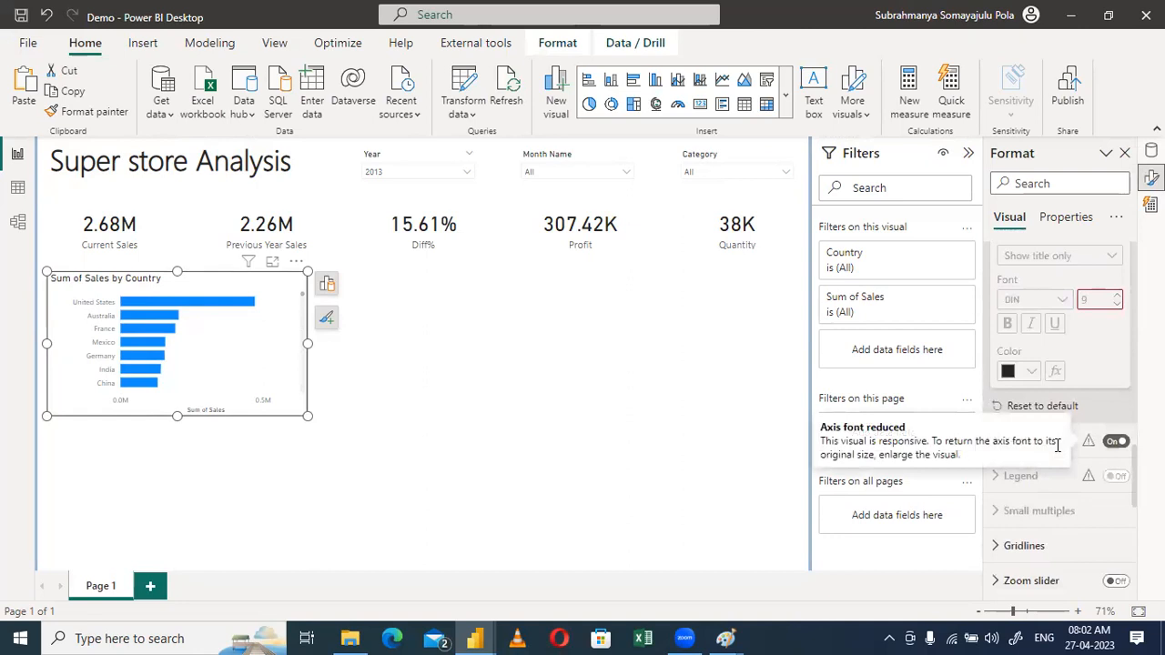
left_click(1061, 443)
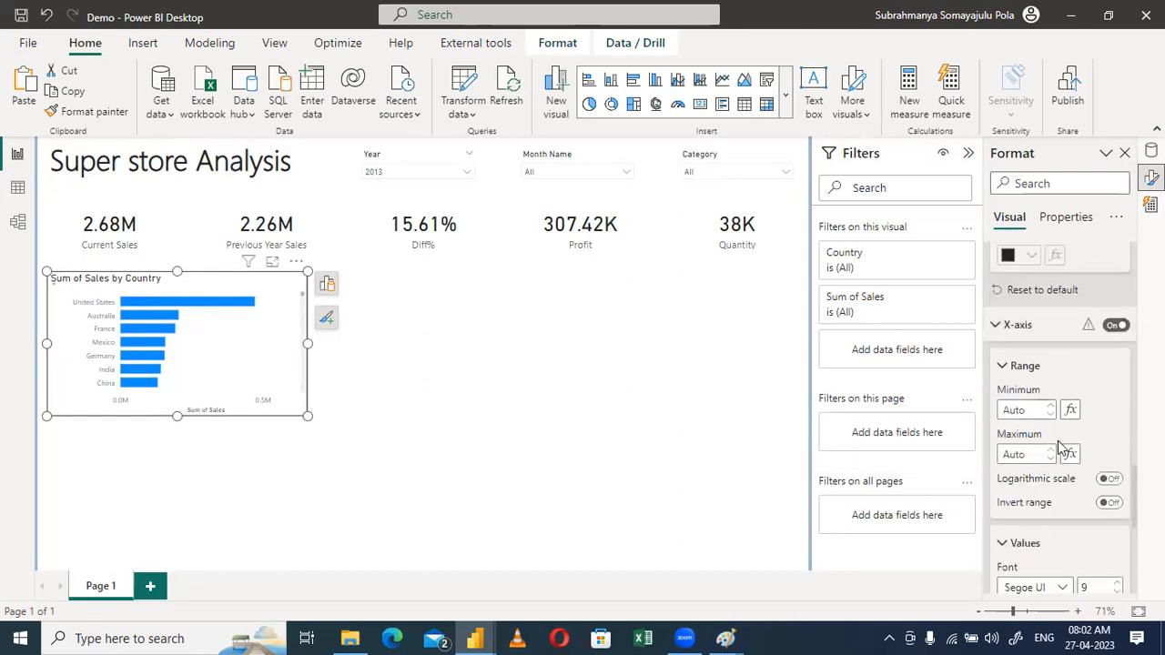
scroll(1065, 451, "down", 3)
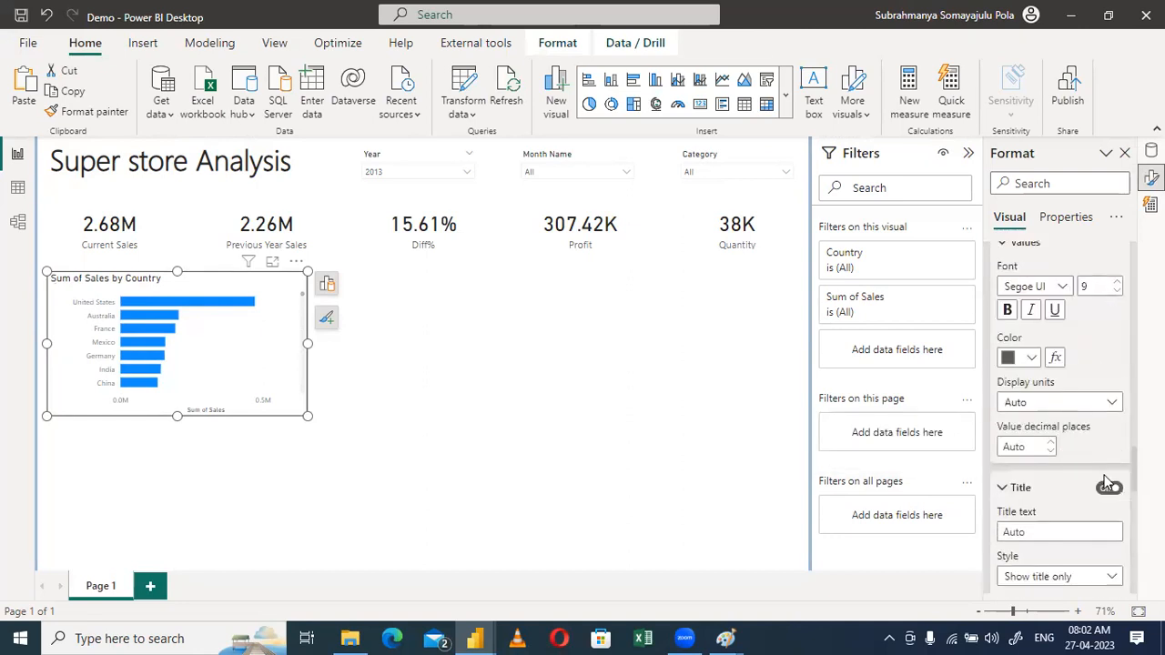
left_click(1109, 489)
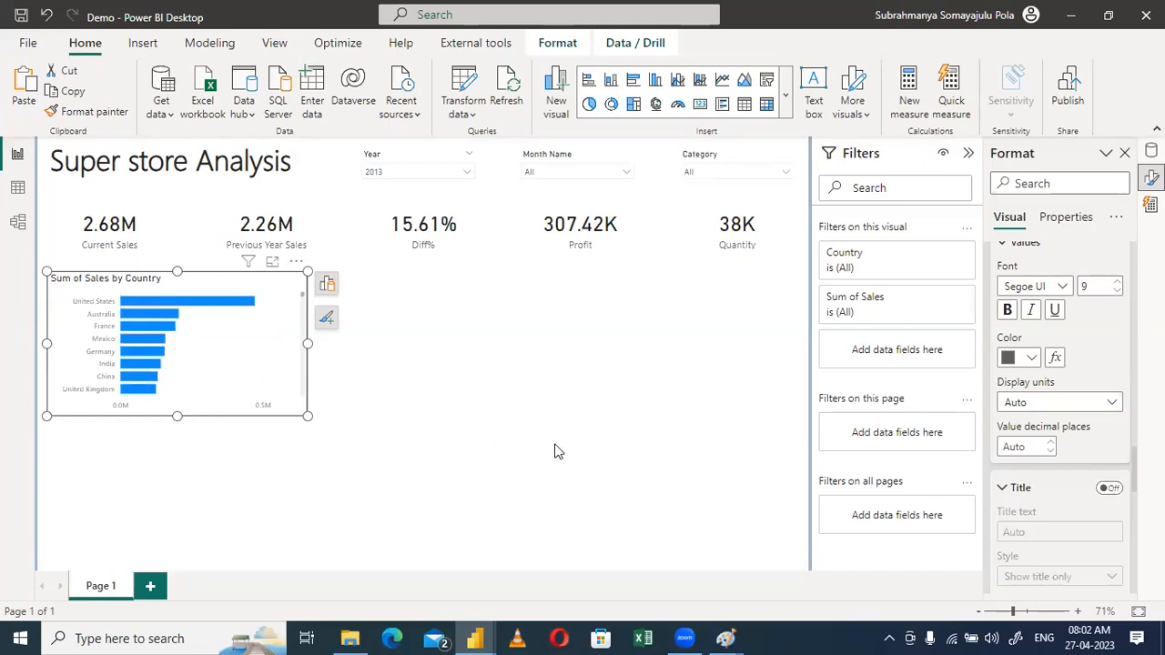
left_click_drag(308, 416, 316, 396)
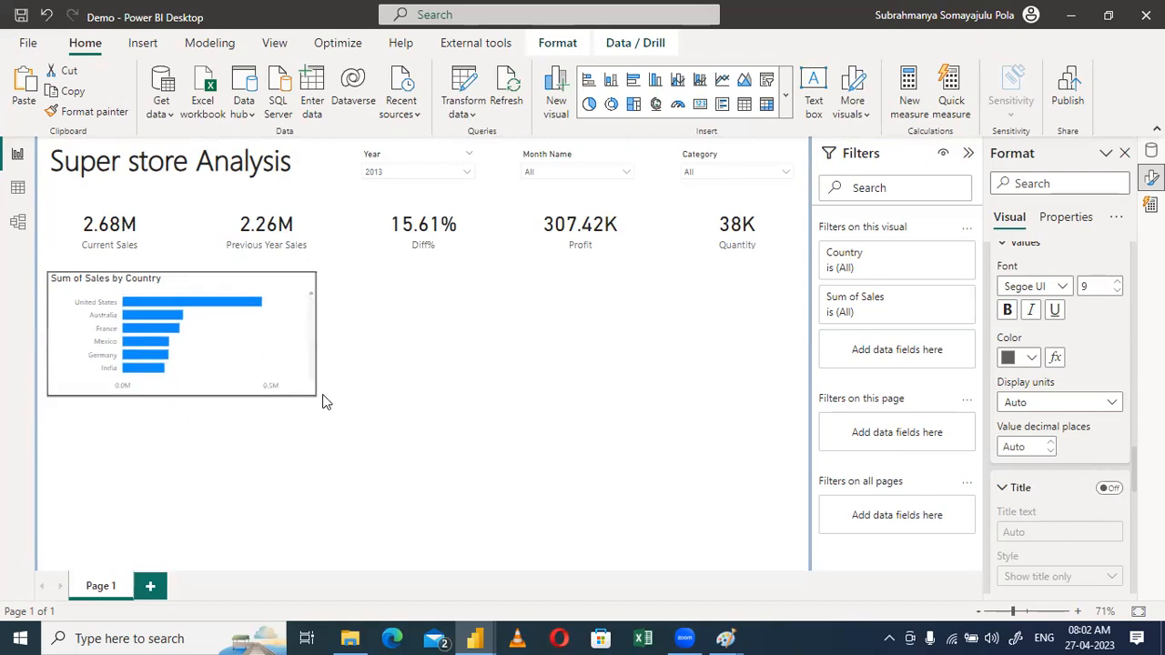
left_click(418, 406)
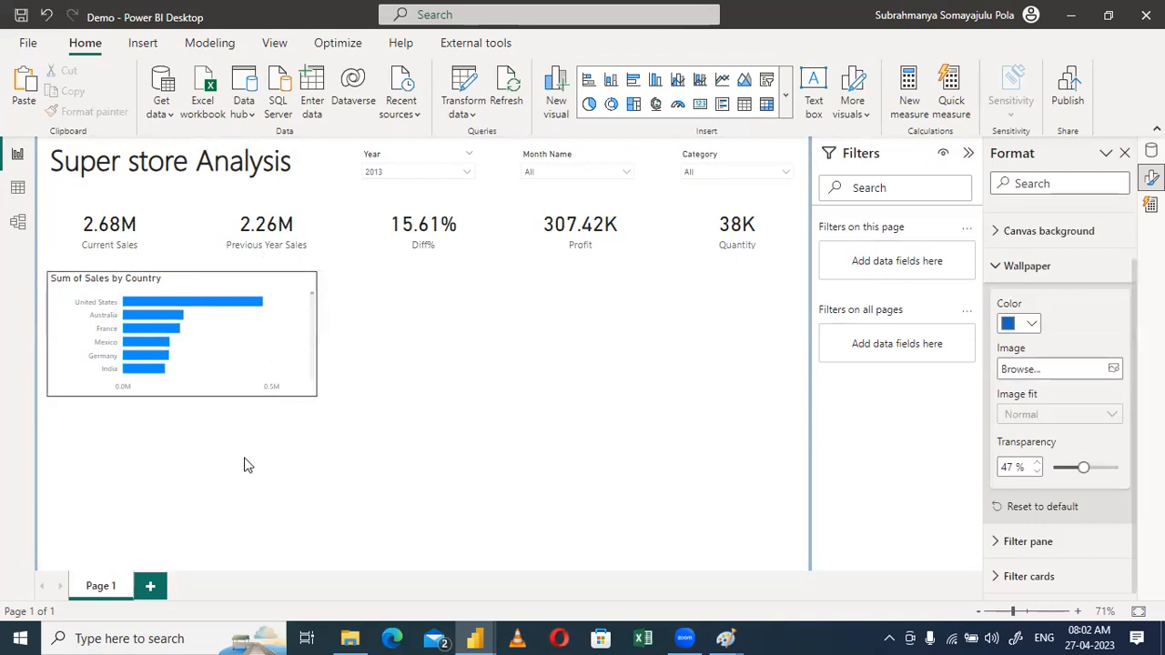
Duplicate the Sum of Sales by Country chart and place the copy beside the original, with their top edges aligned
left_click(241, 284)
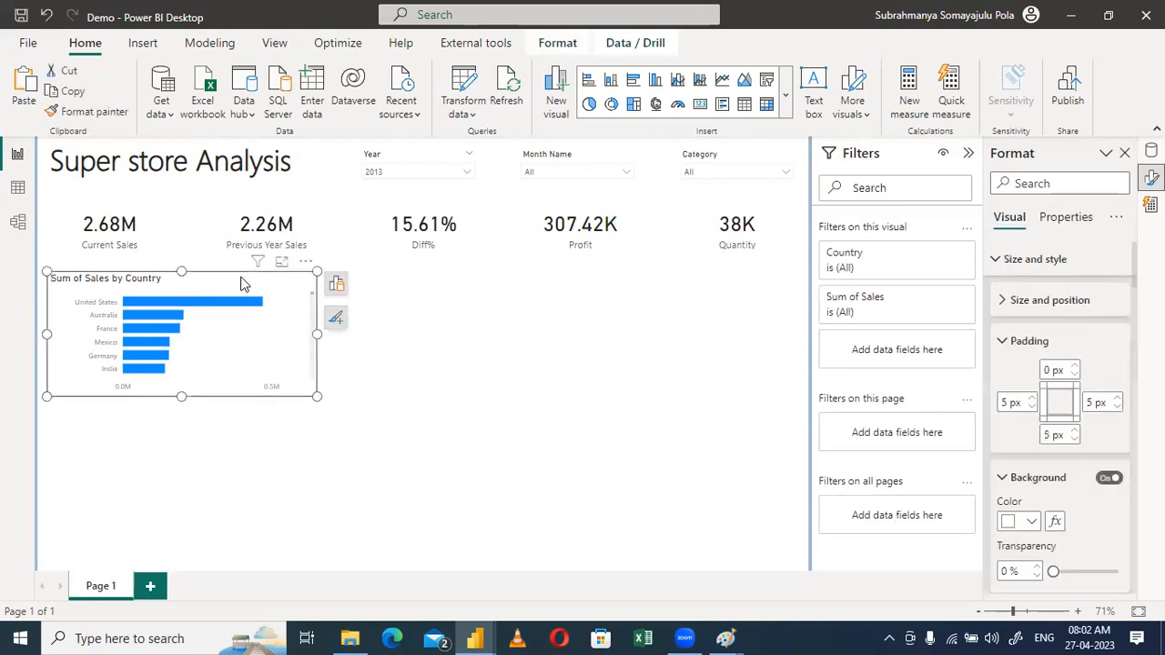
key("ctrl+c")
key("ctrl+v")
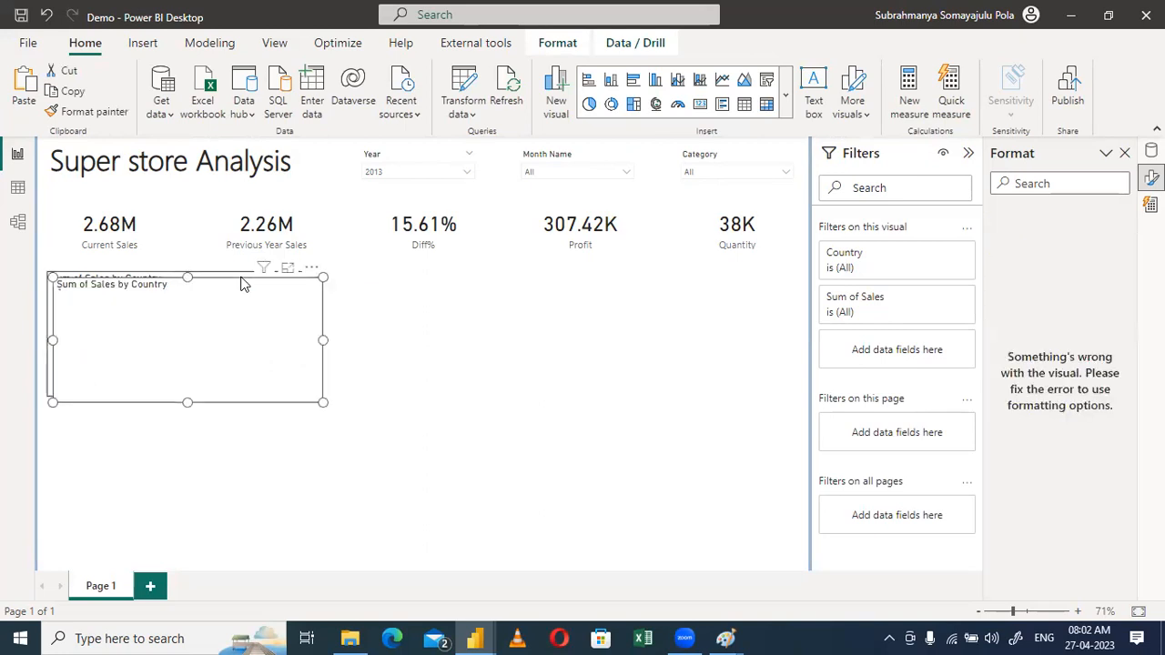
left_click_drag(221, 299, 510, 293)
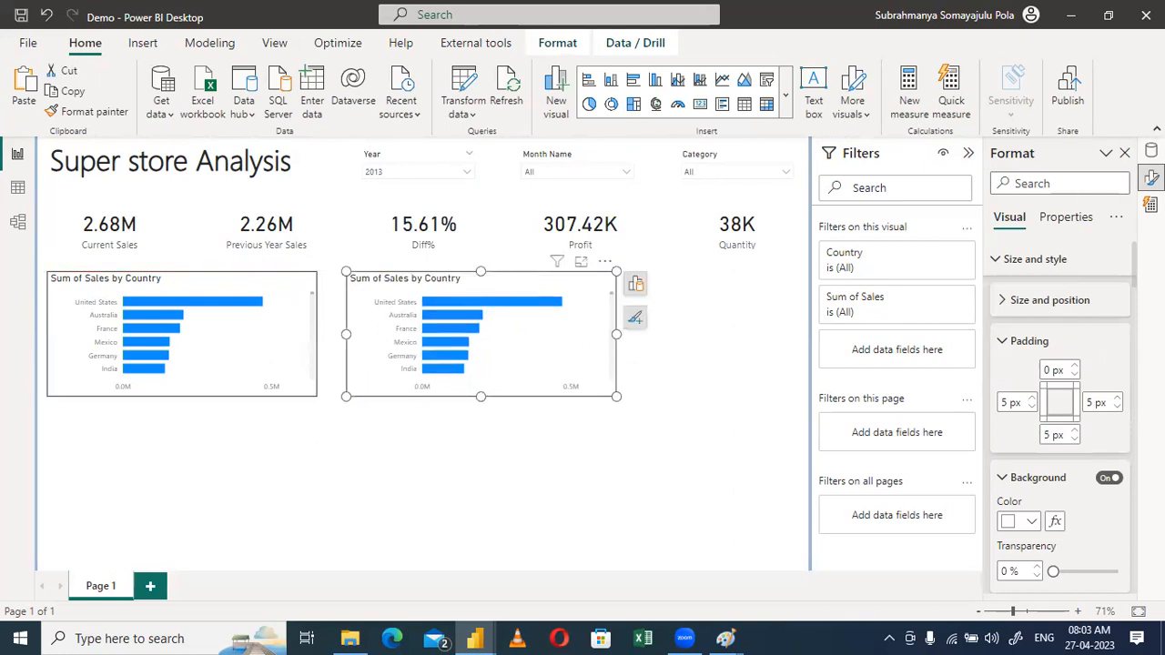
Replace Country with the Market field in the duplicated chart and move Market from the legend to the Y-axis
left_click(1152, 151)
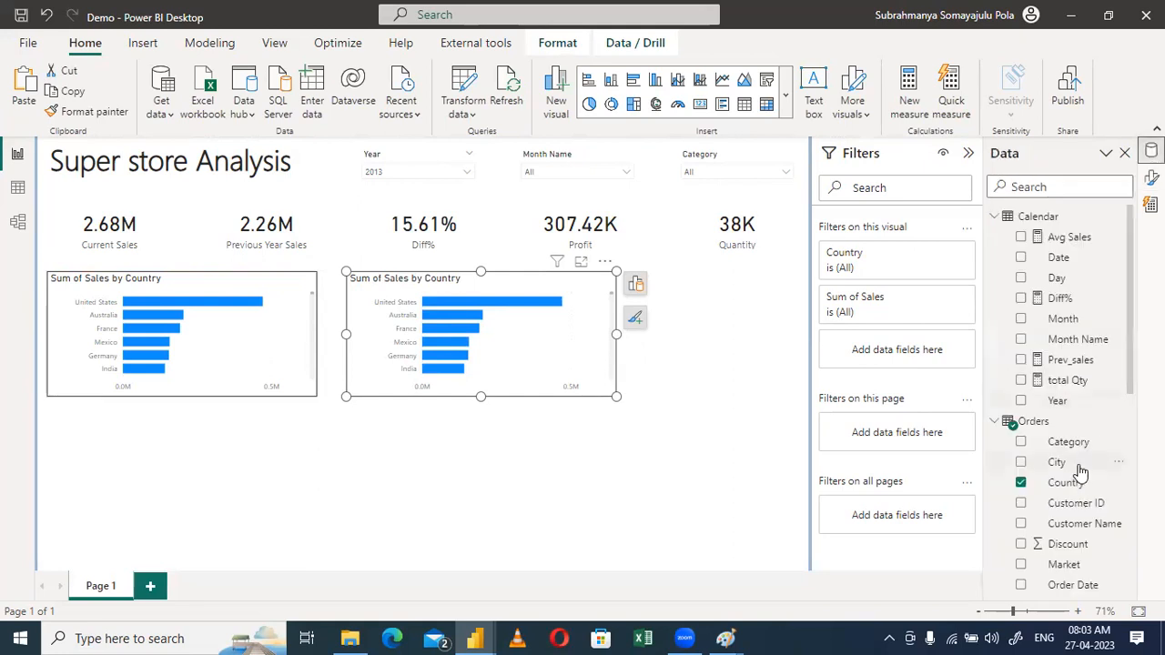
left_click(1021, 482)
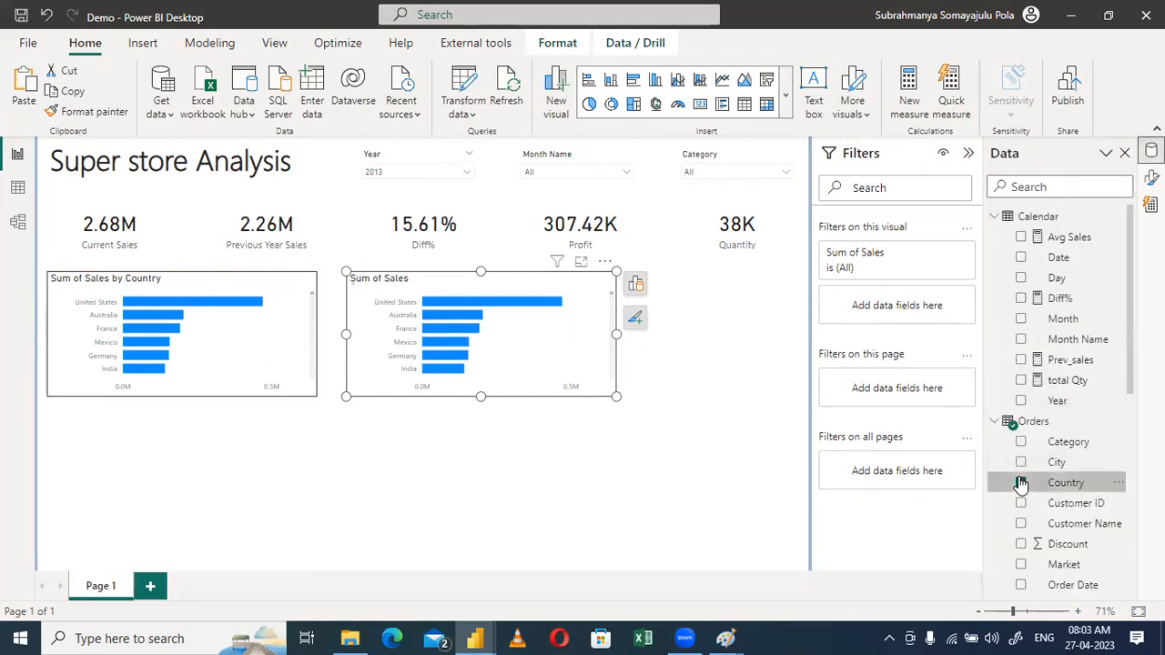
left_click(1022, 565)
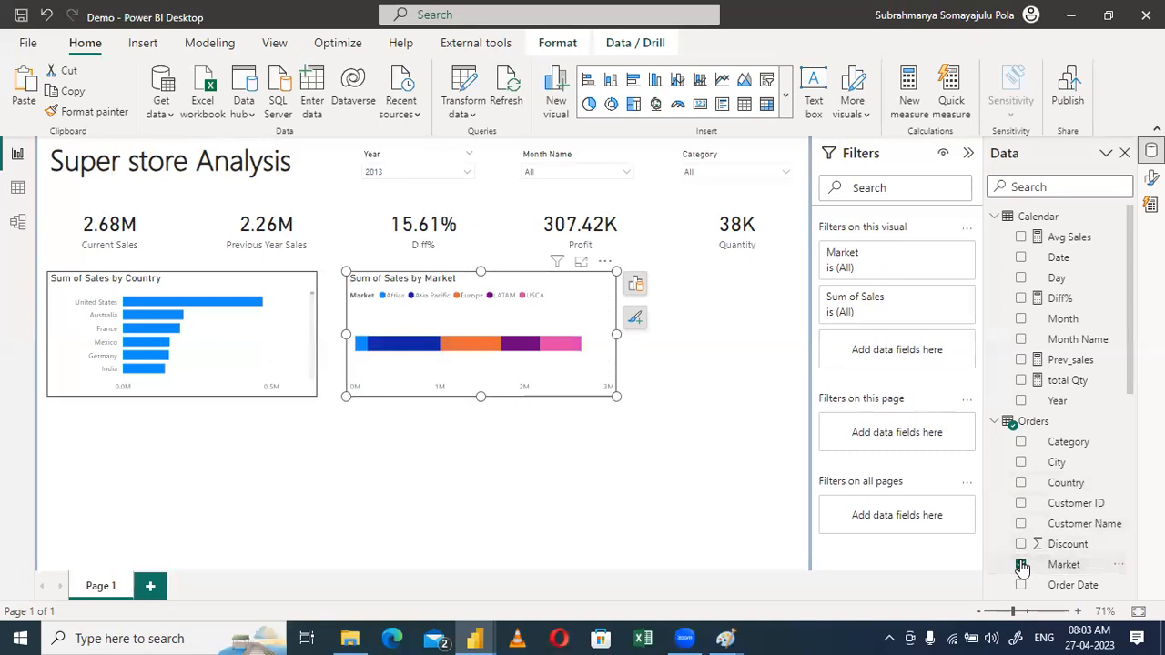
left_click(634, 287)
scroll(695, 498, "down", 5)
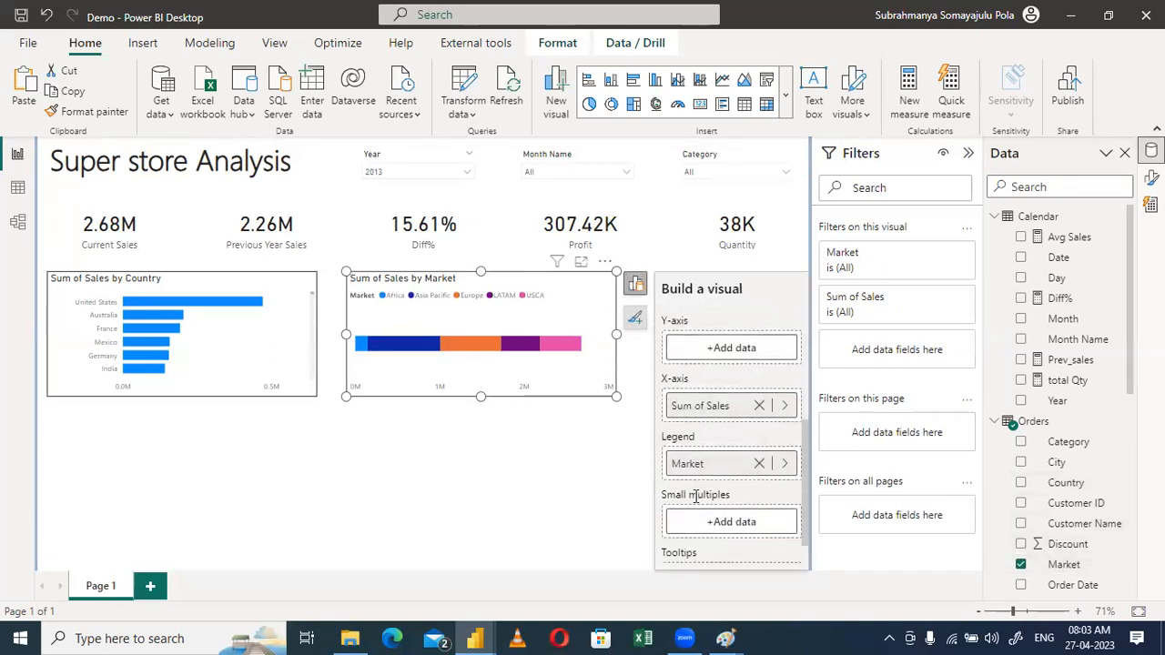
left_click_drag(687, 462, 692, 353)
left_click_drag(692, 352, 692, 348)
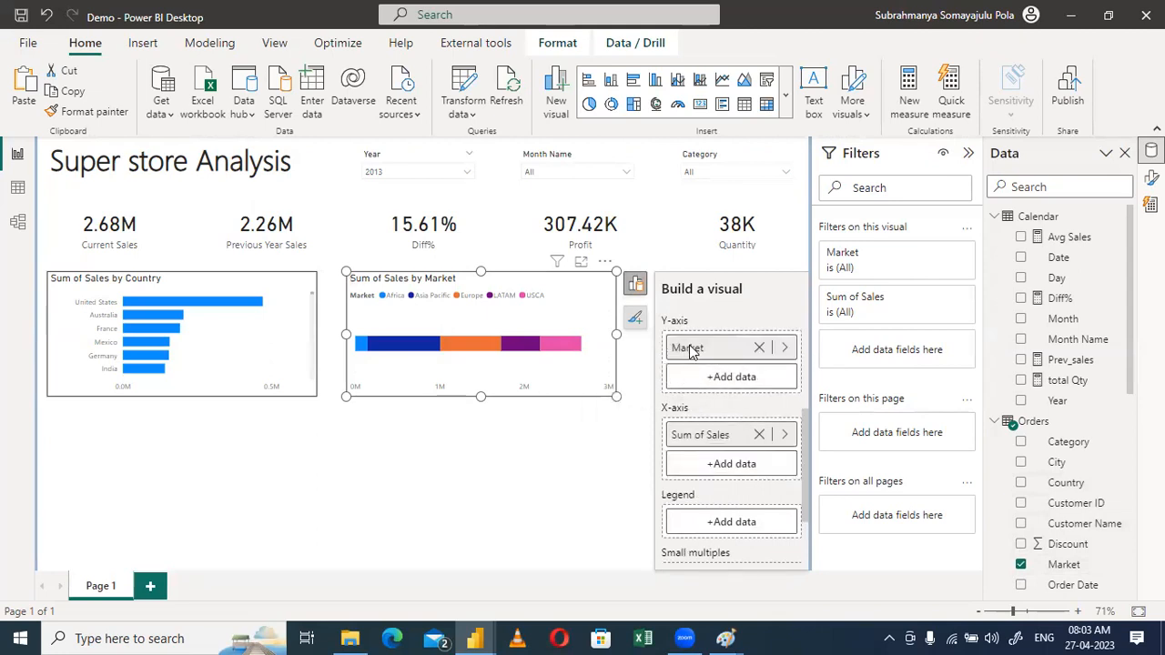
left_click(553, 450)
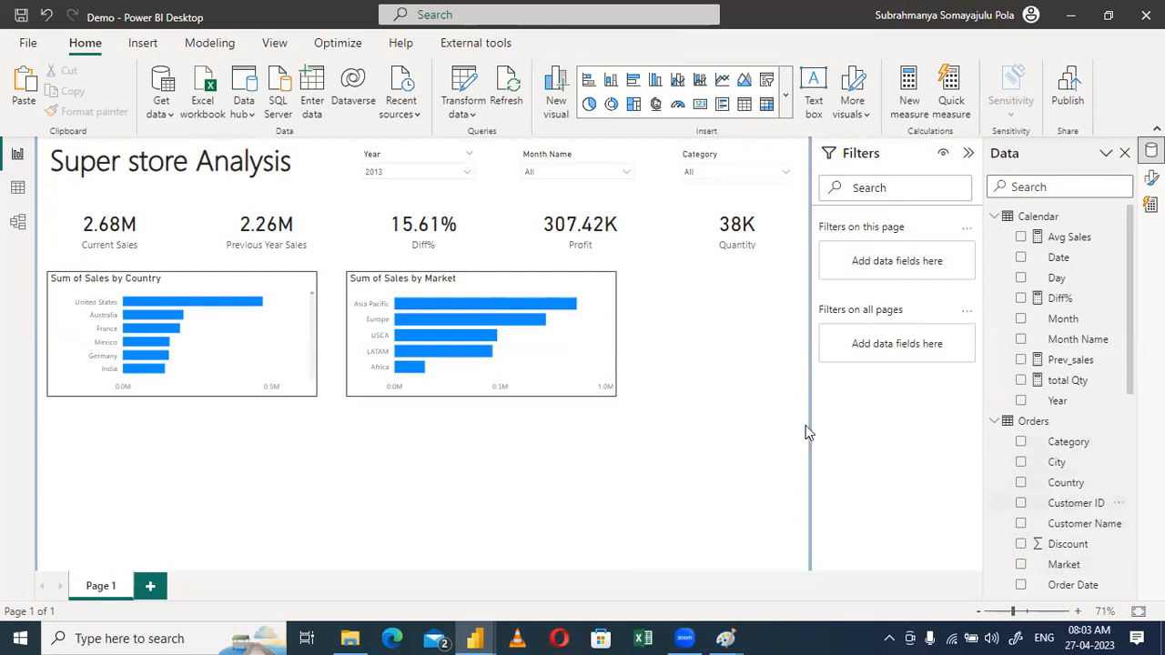
left_click(530, 288)
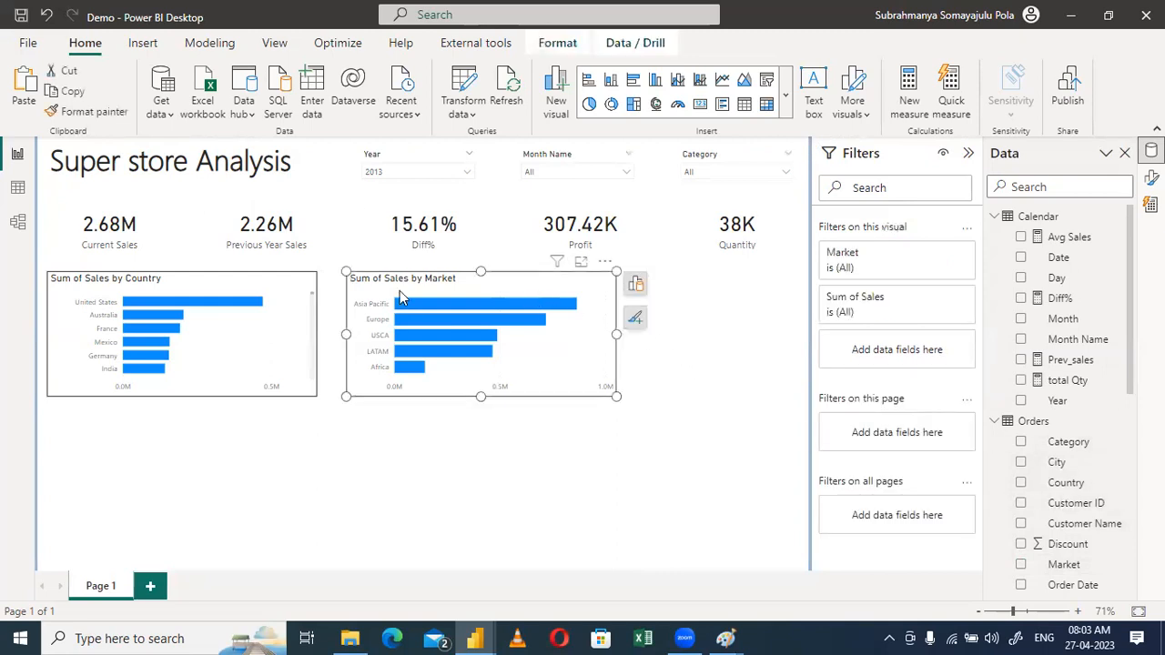
Duplicate the Sum of Sales by Market chart and place the copy on the free side of the original, with their top edges aligned
key("ctrl+v")
left_click_drag(466, 290, 656, 397)
left_click_drag(685, 331, 664, 310)
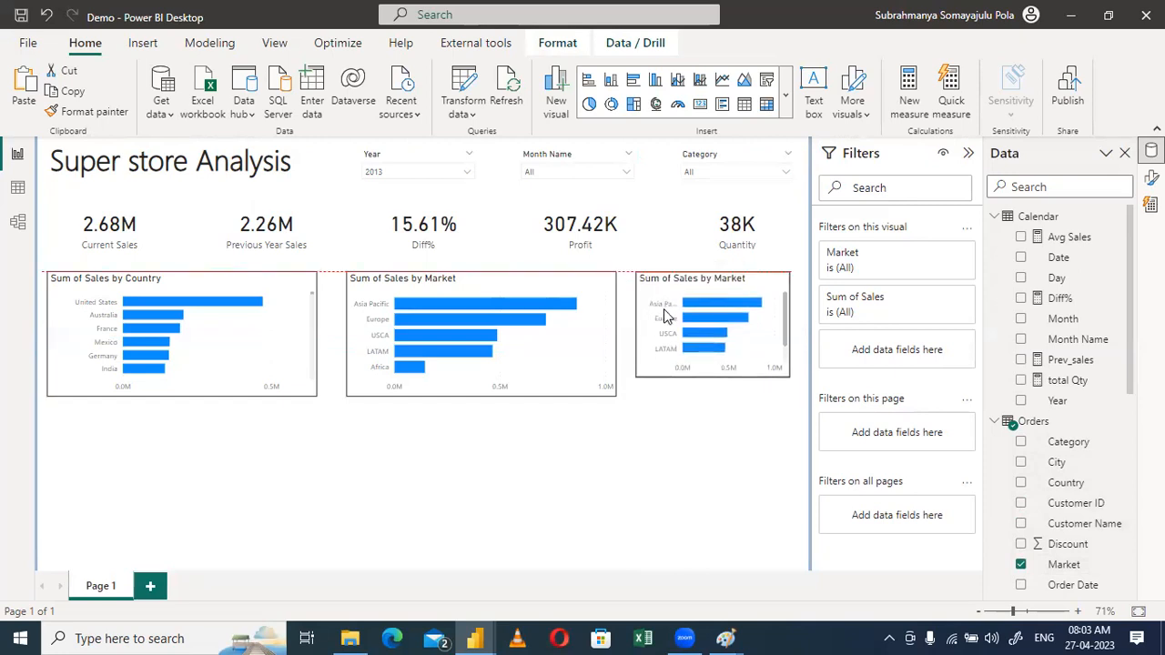
Replace Market with the Sub-Category field in the new copy and move Sub-Category from the legend to the Y-axis
left_click(1021, 566)
scroll(1038, 567, "down", 5)
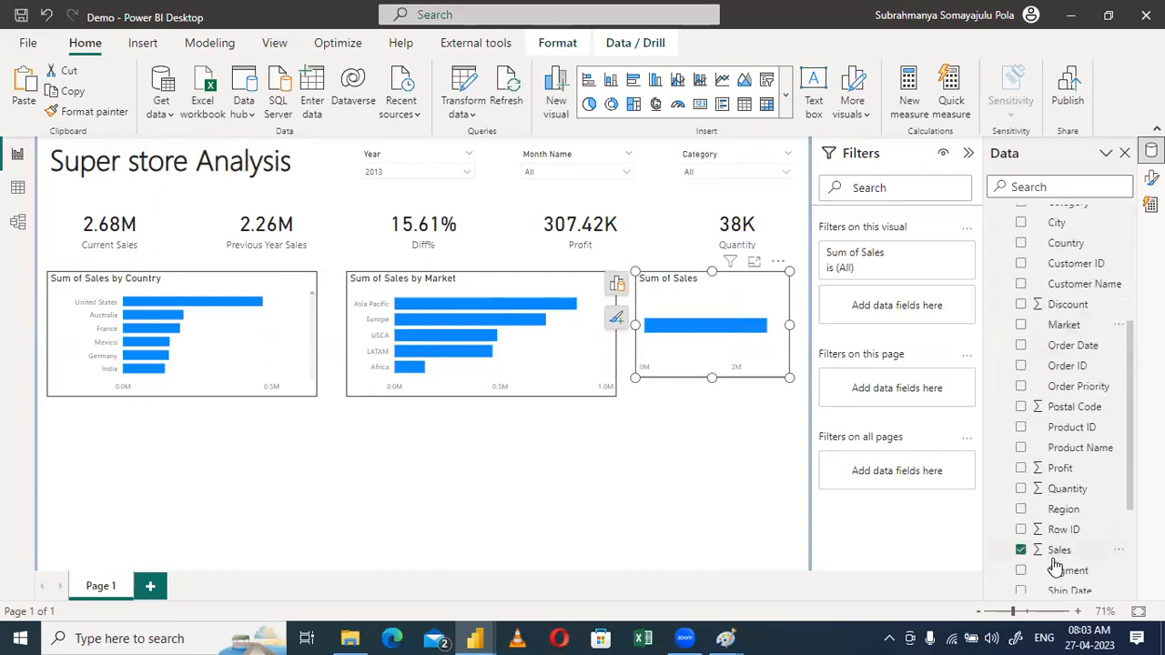
scroll(1054, 567, "down", 3)
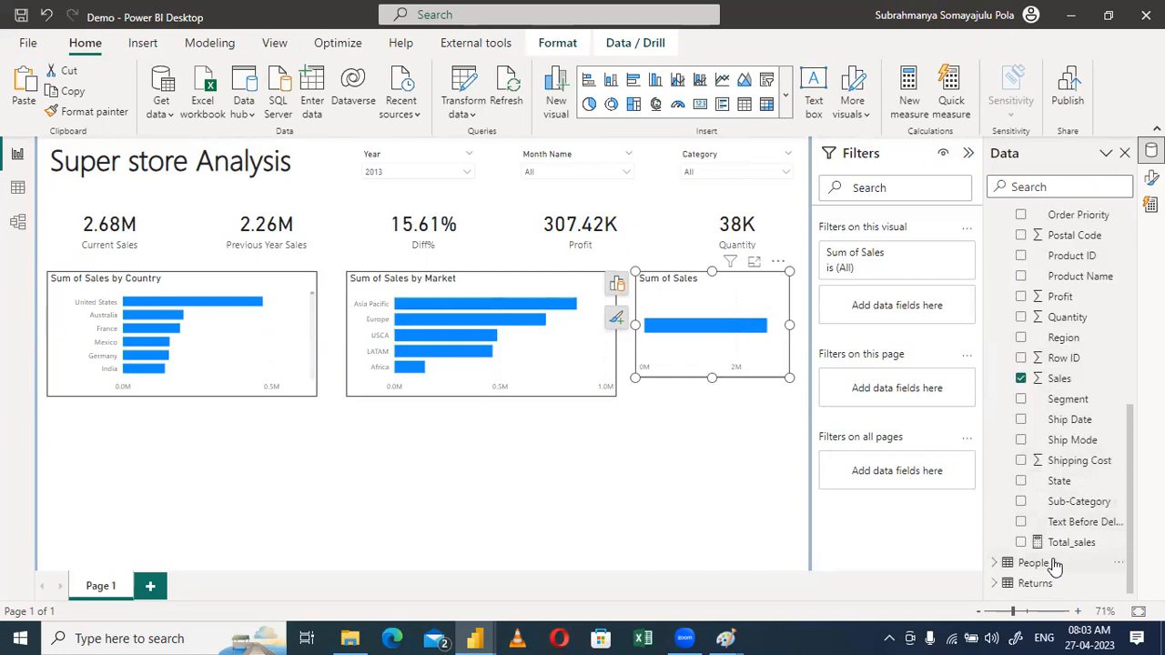
left_click(1022, 502)
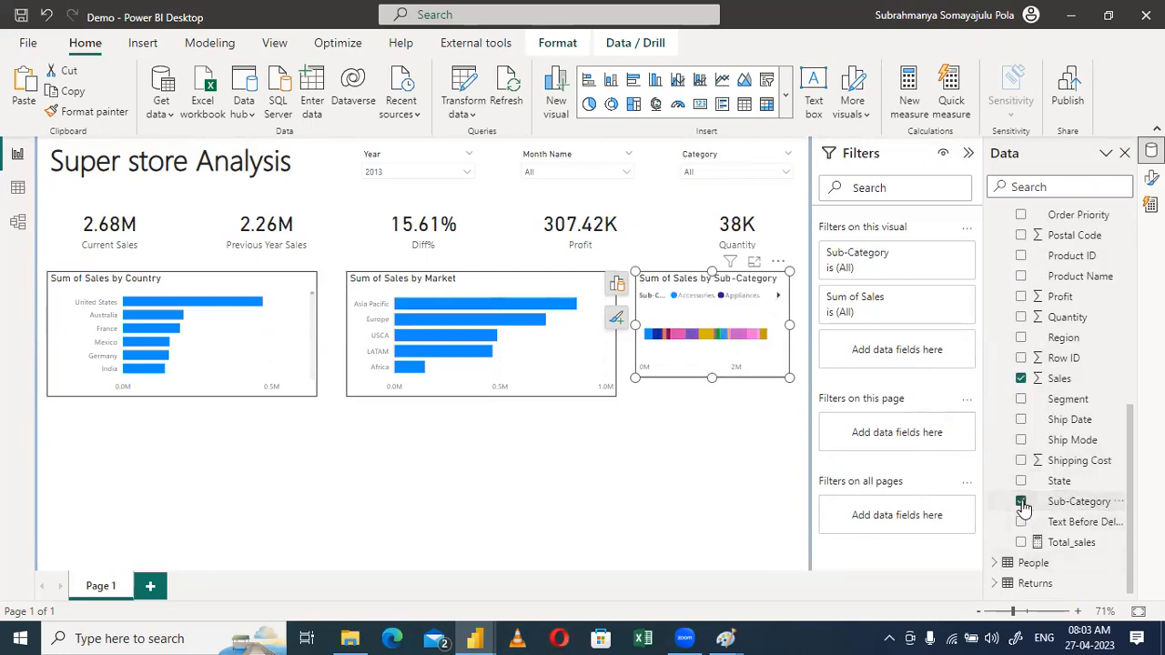
left_click(617, 286)
scroll(517, 521, "down", 1)
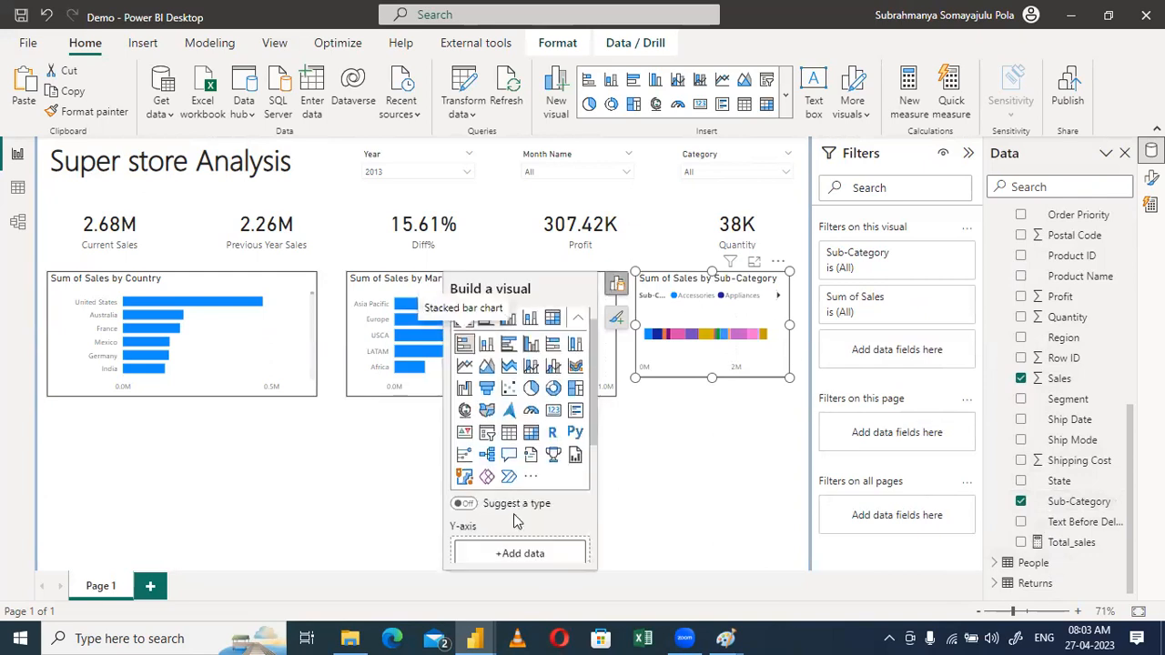
scroll(515, 520, "down", 3)
left_click_drag(507, 456, 491, 415)
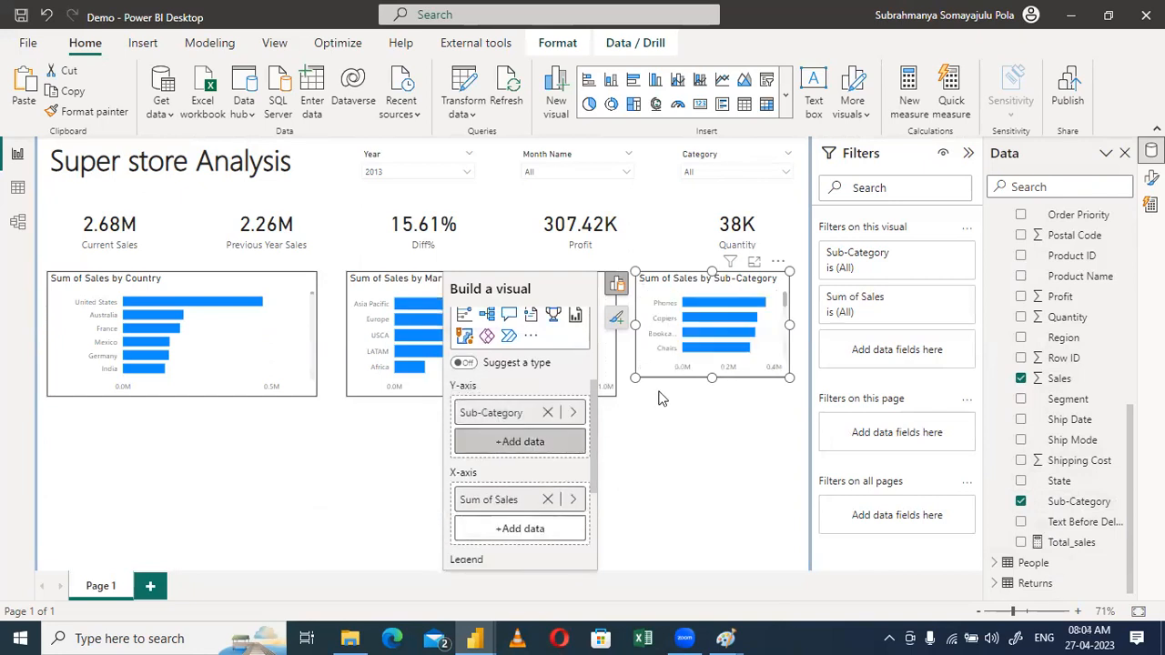
Extend the Sub-Category chart down to the bottom edge of the other charts and narrow the country chart to about 352 wide
left_click_drag(712, 378, 716, 401)
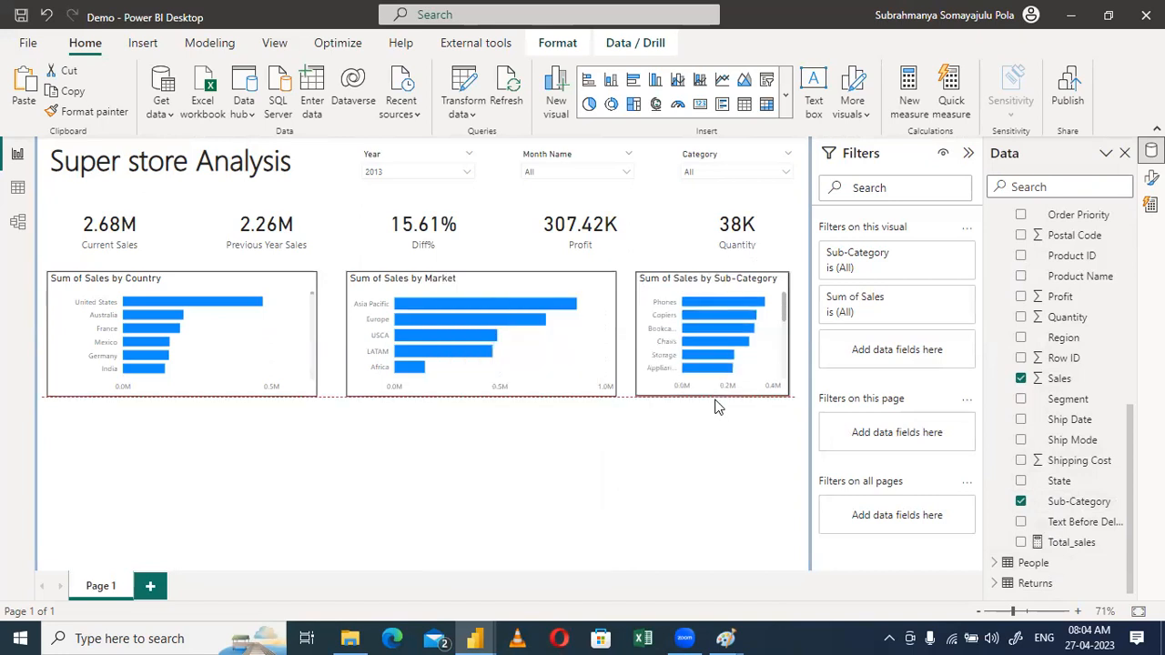
left_click(254, 281)
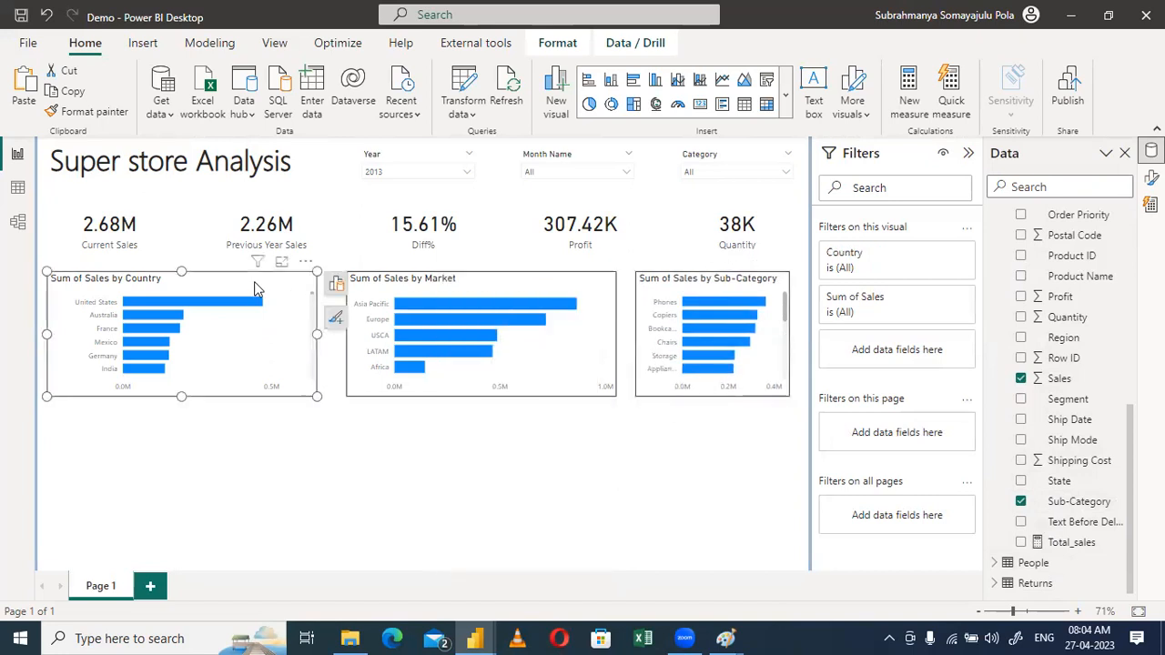
left_click_drag(284, 392, 256, 392)
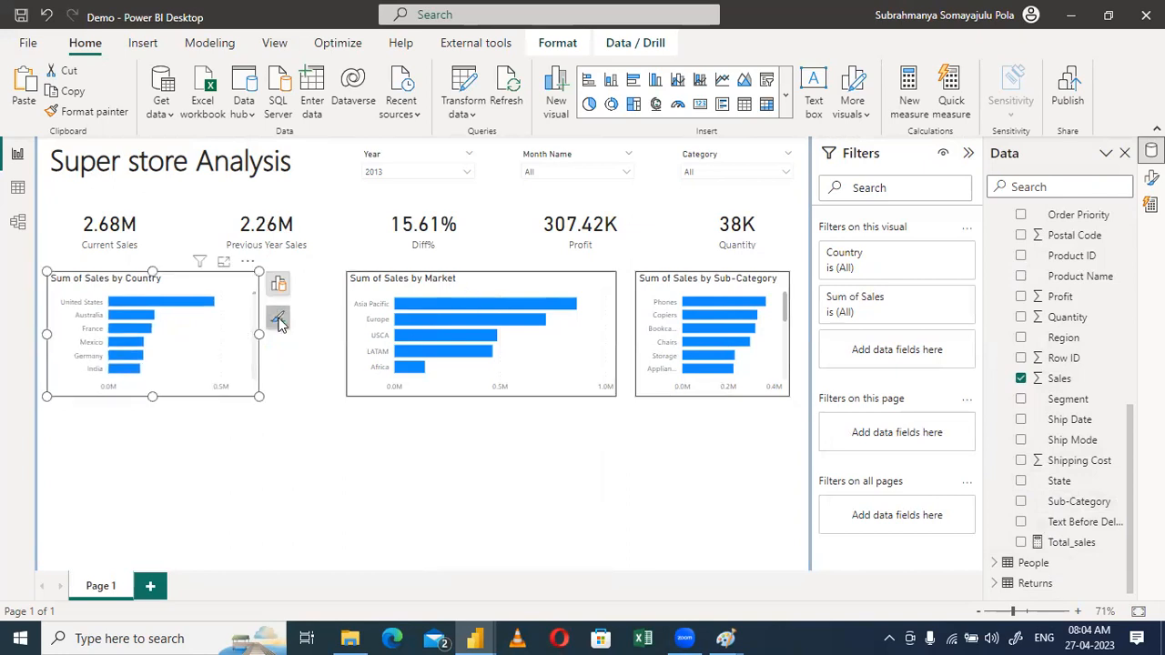
Set the width of the Market and Sub-Category charts to 352 together and move both closer to the country chart
left_click(1151, 178)
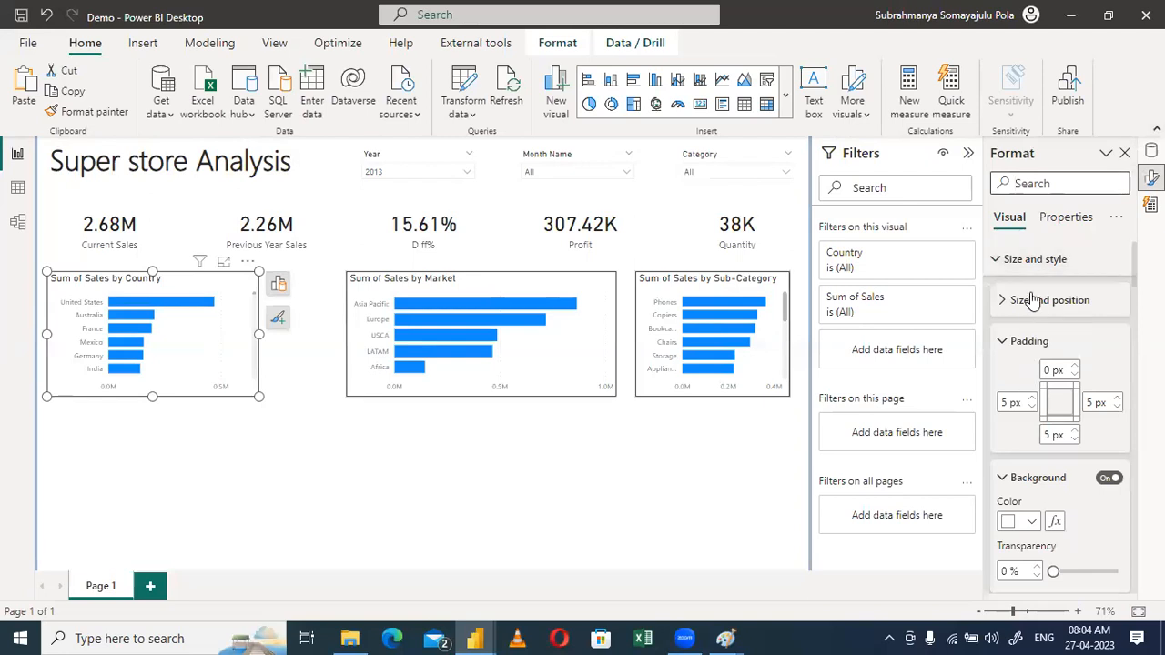
left_click(1009, 302)
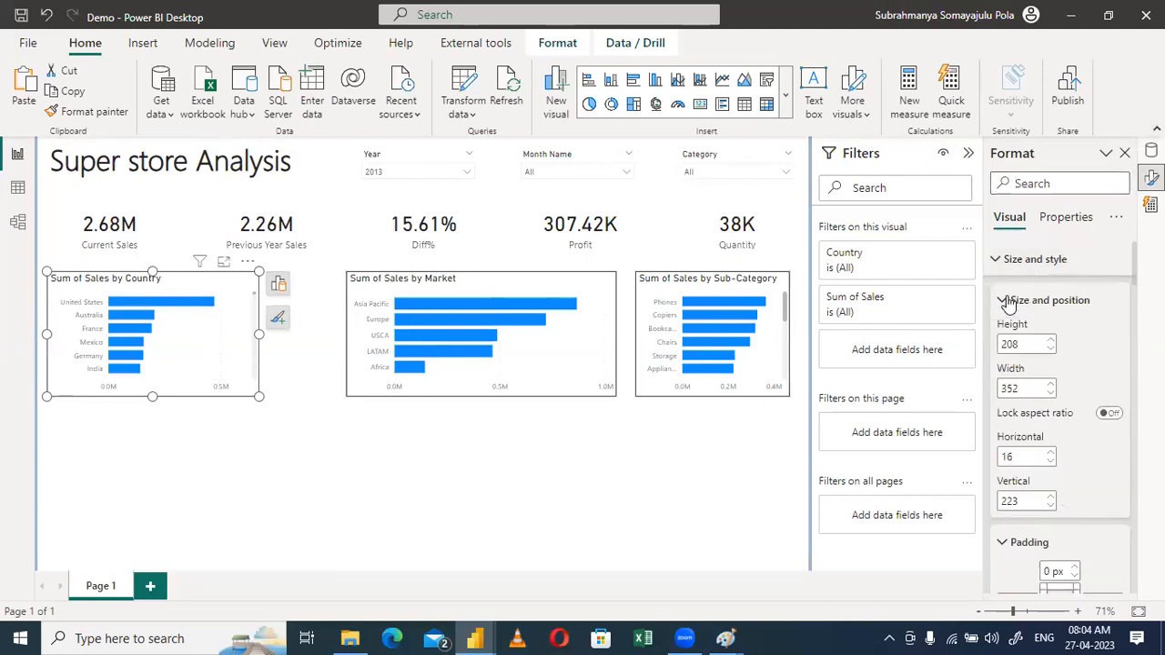
left_click(543, 292)
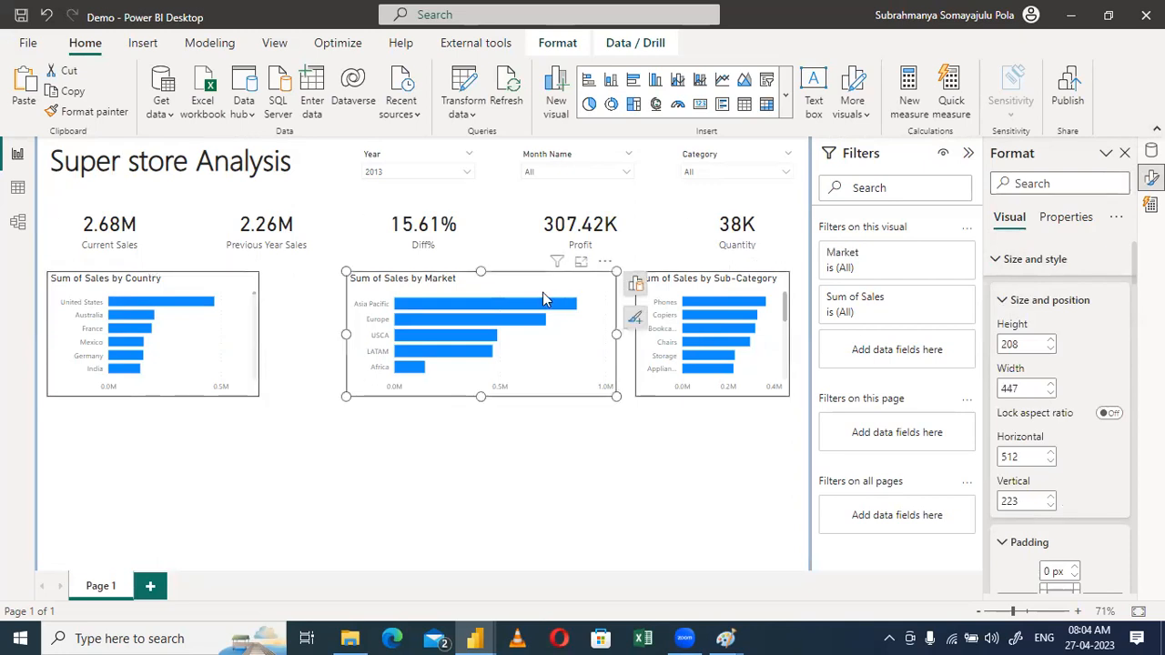
left_click(688, 286, "ctrl")
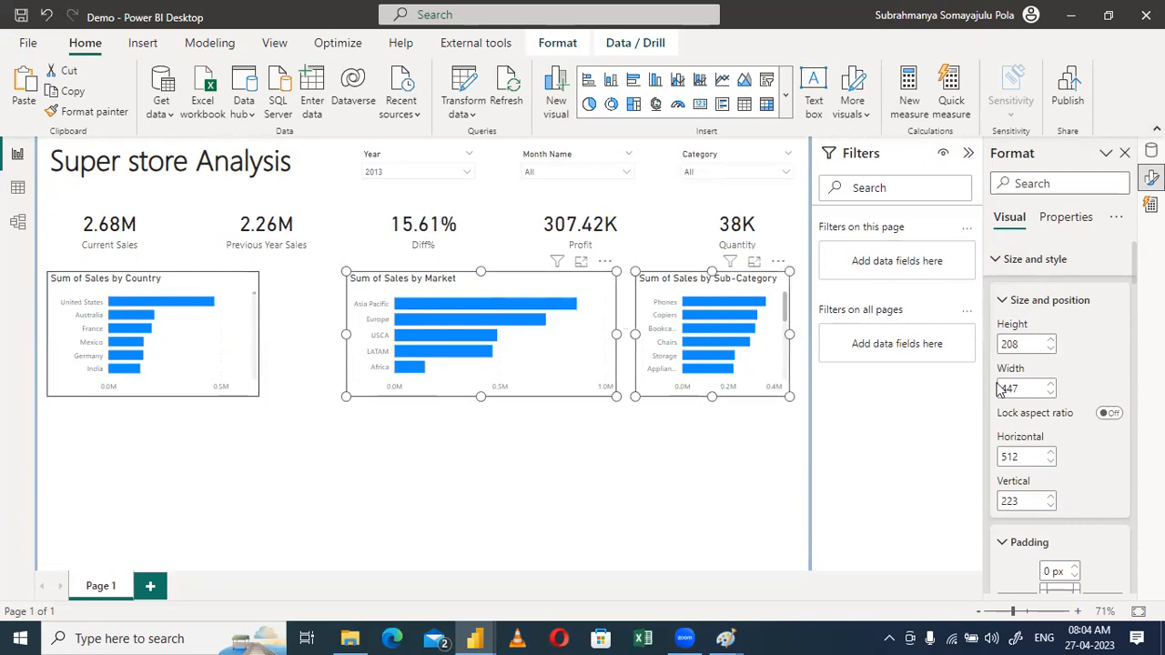
left_click_drag(1025, 386, 974, 394)
type("352")
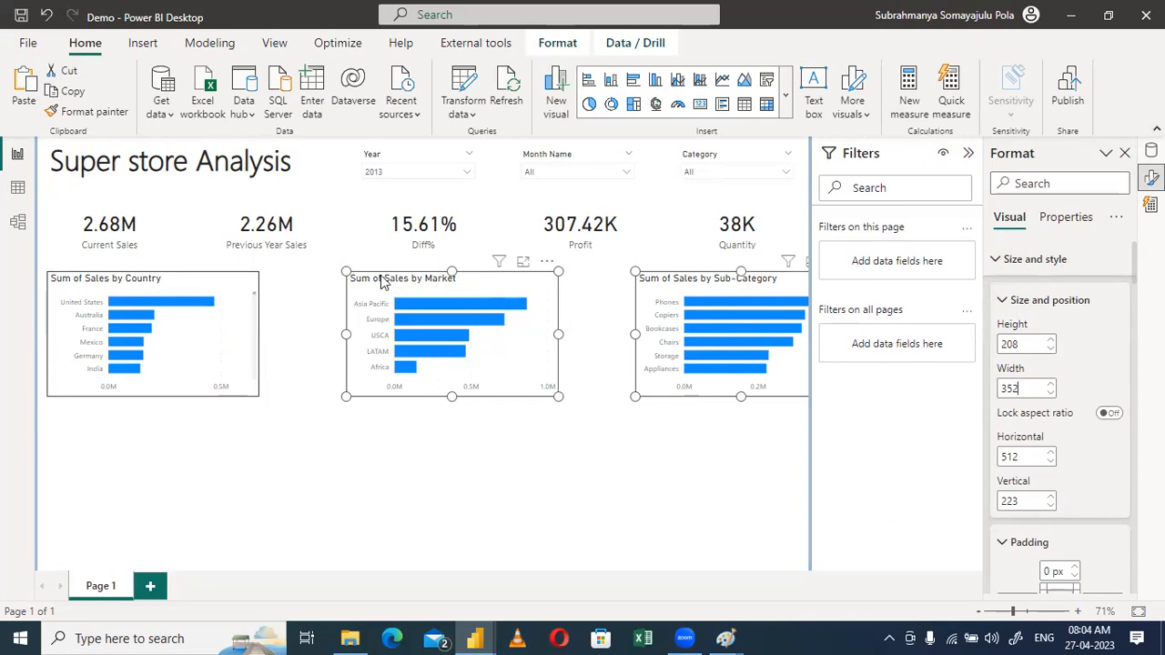
left_click_drag(382, 290, 321, 283)
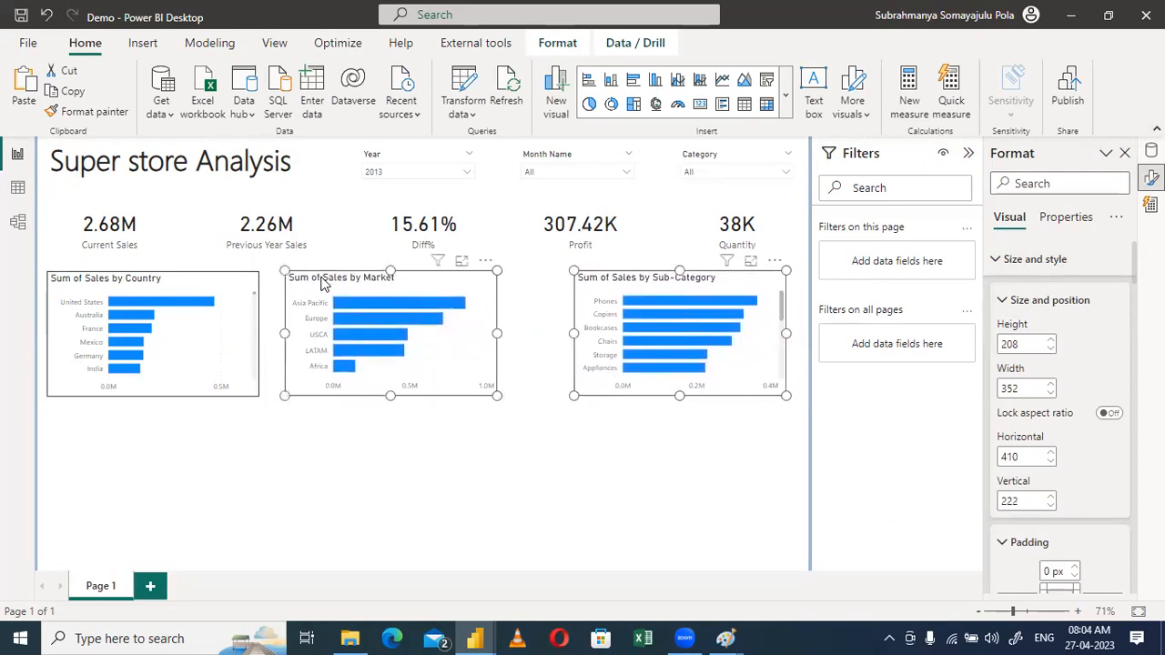
Add the country chart to the selection and set the width of all three bar charts to 395
left_click(206, 308)
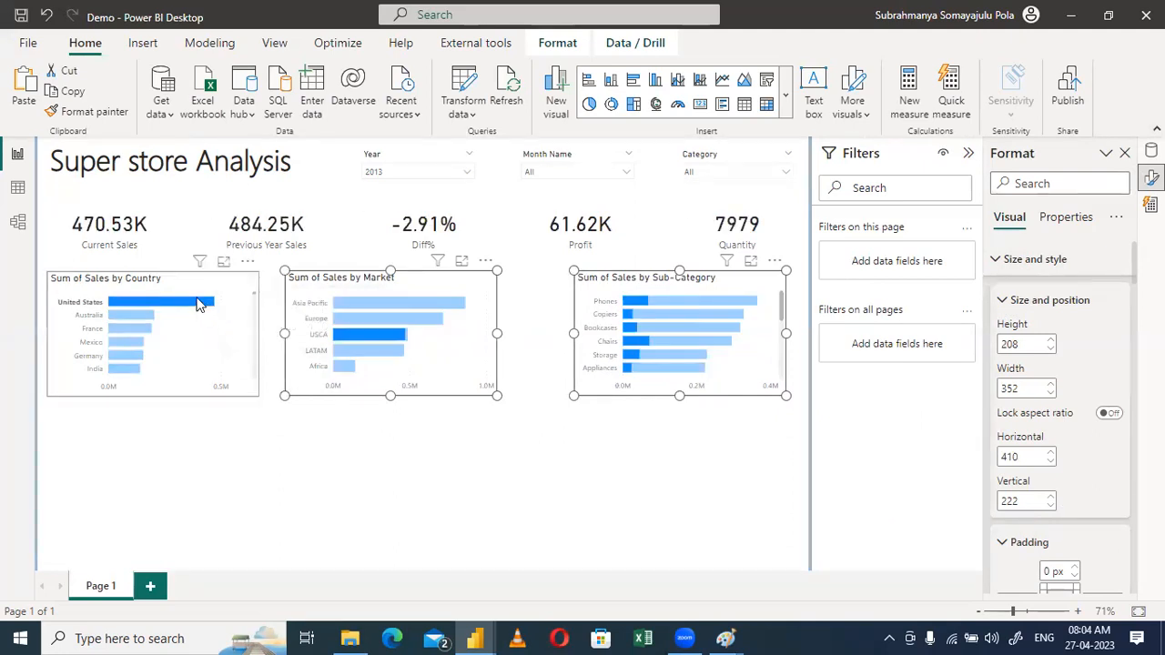
left_click(202, 303)
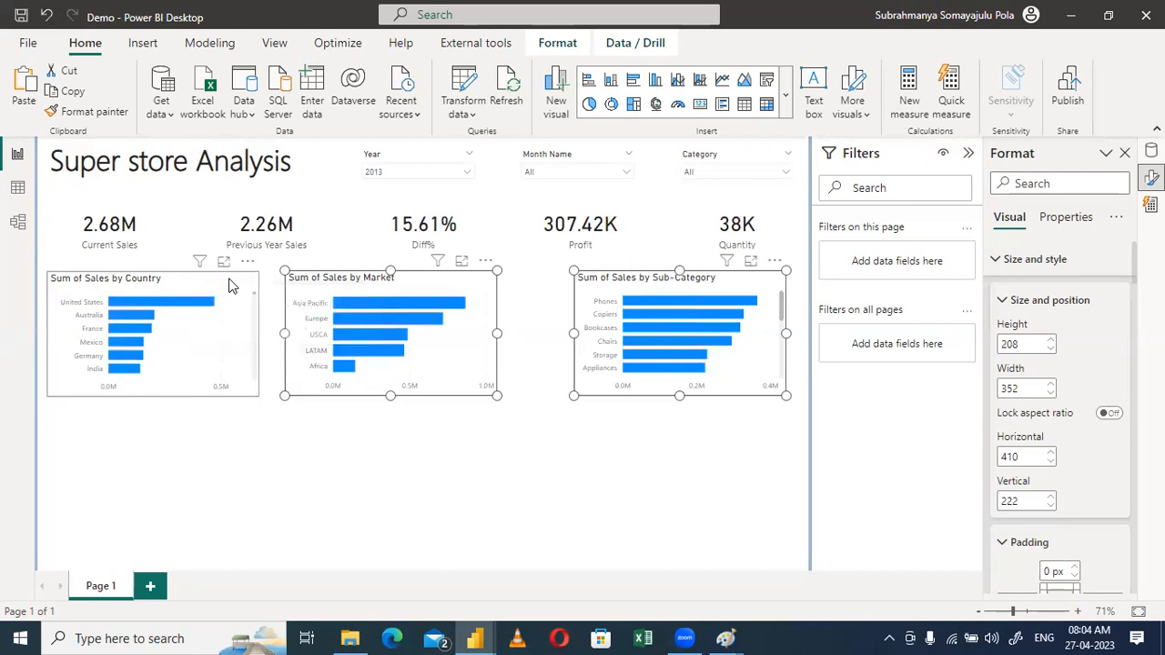
left_click(230, 286, "ctrl")
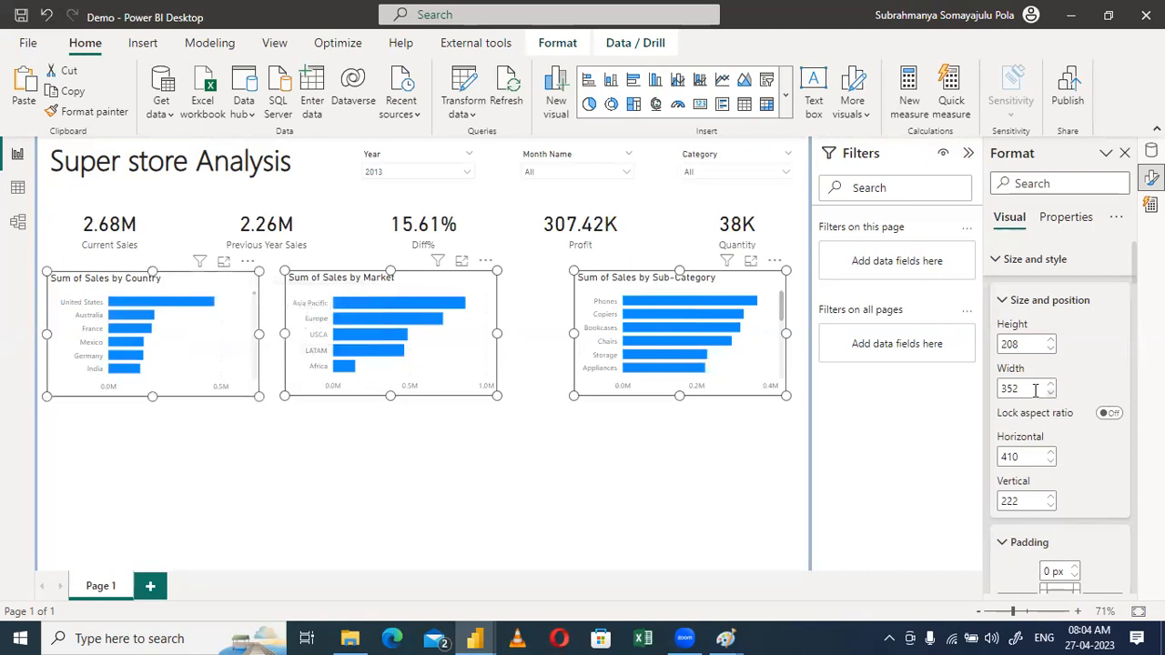
type("400")
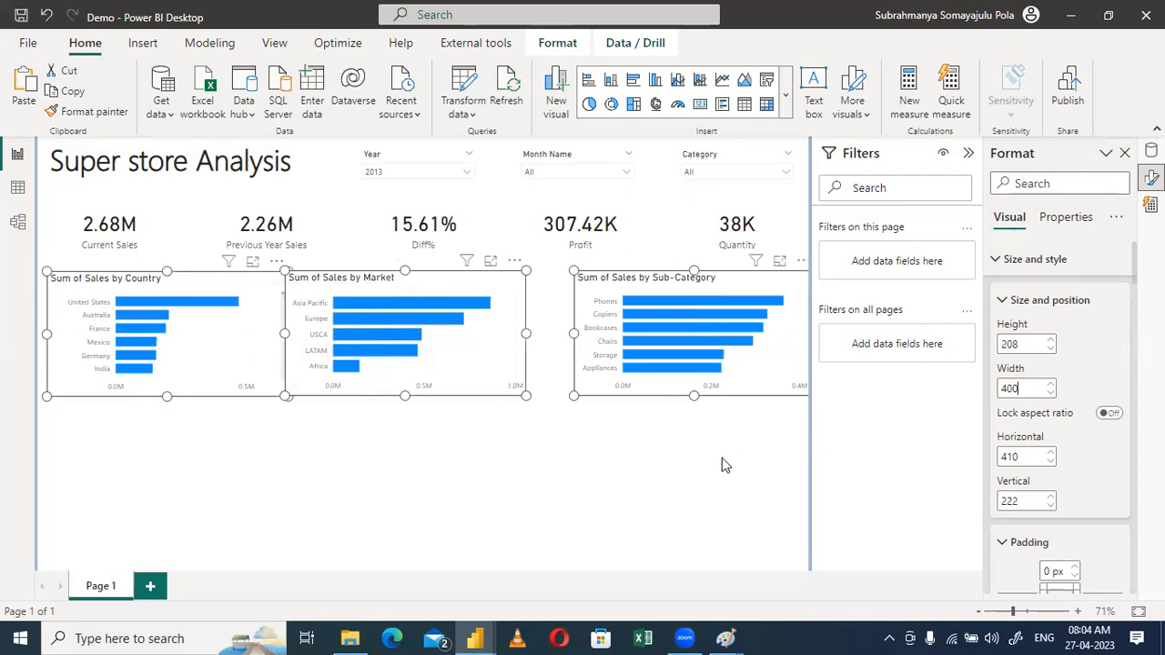
key("BackSpace")
key("BackSpace")
key("BackSpace")
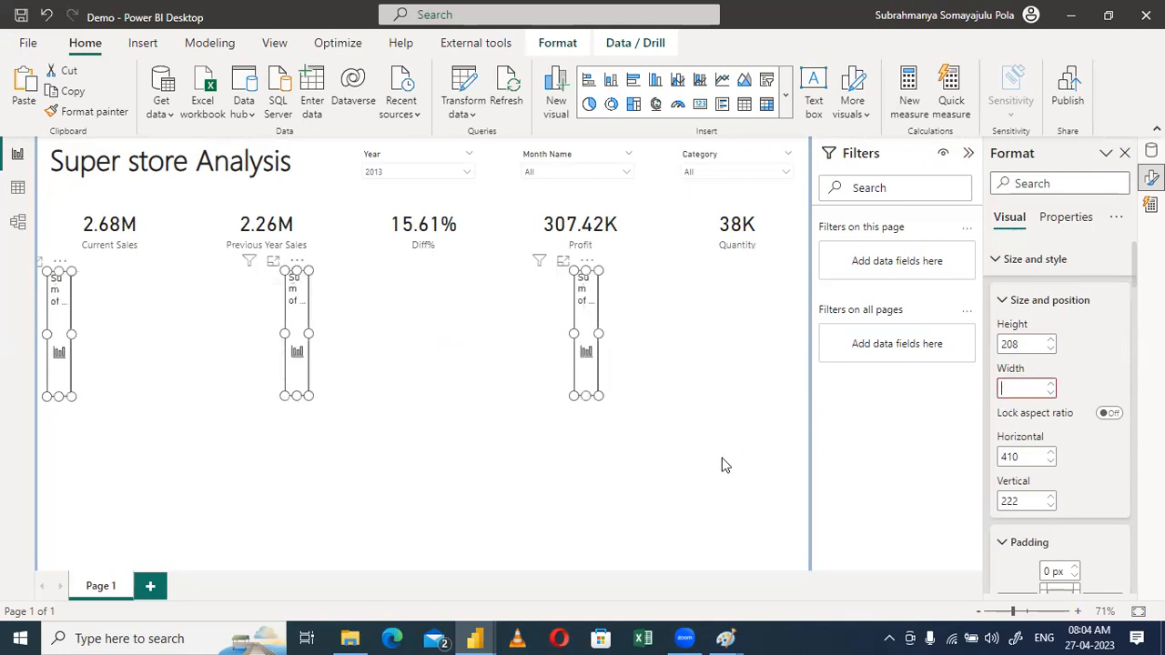
type("395")
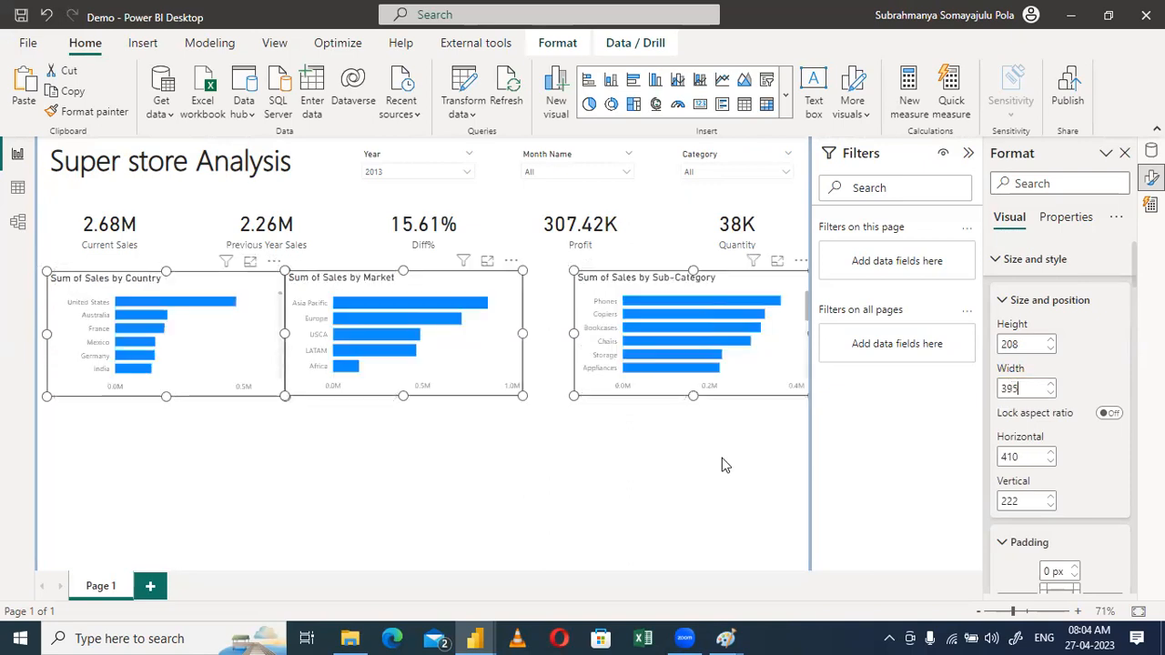
left_click(434, 521)
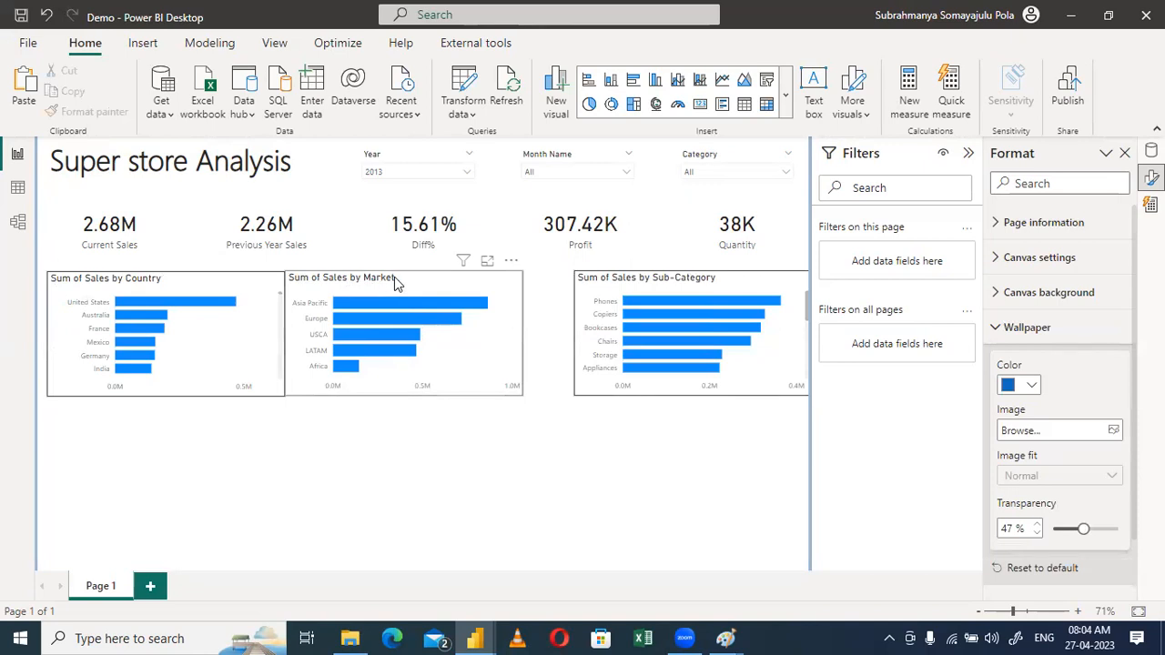
Move the Market chart to leave a small gap beside the country chart, and fit the Sub-Category chart within the page edge
left_click(351, 495)
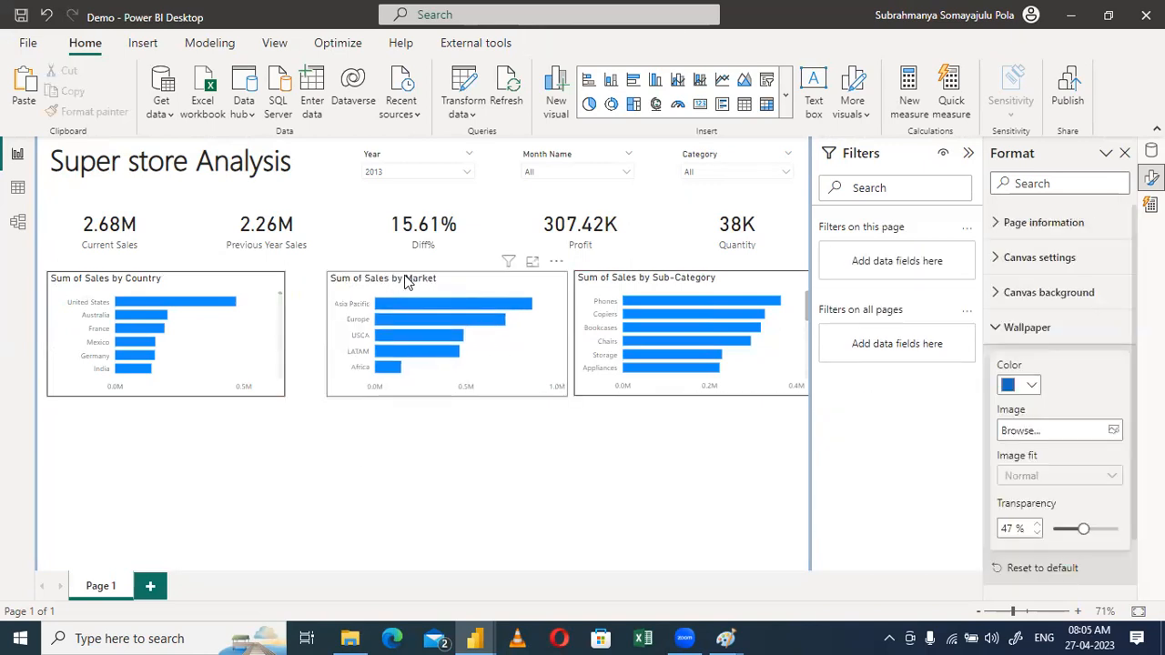
mouse_move(396, 282)
left_mouse_down()
mouse_move(370, 286)
mouse_move(395, 284)
left_mouse_up()
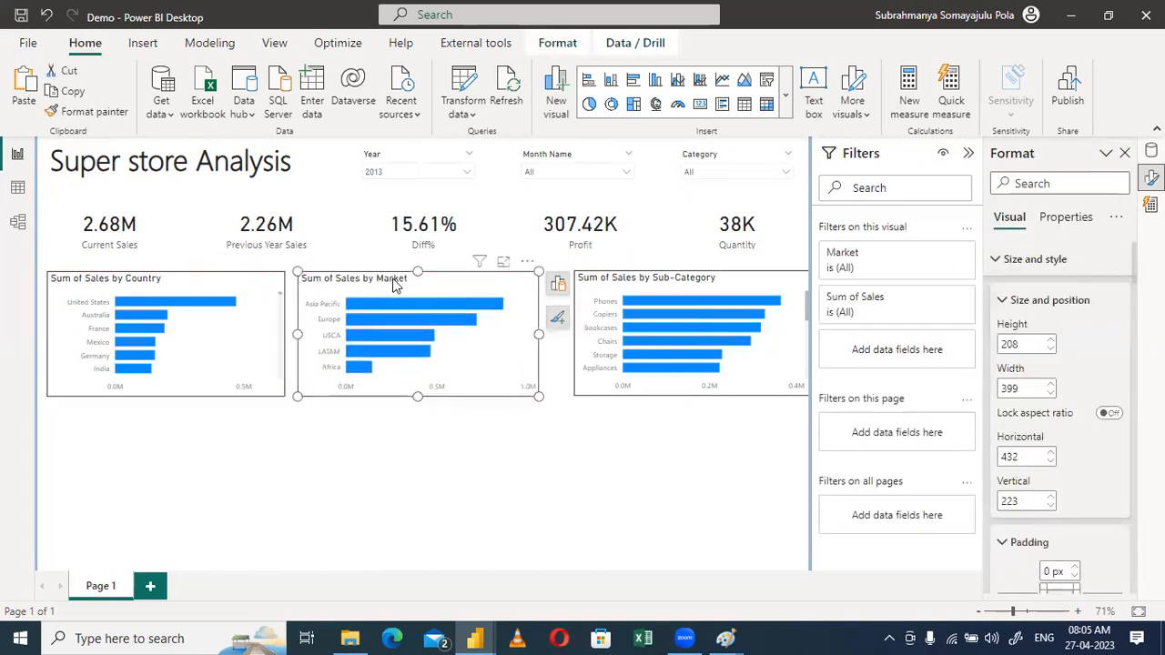
left_click(482, 465)
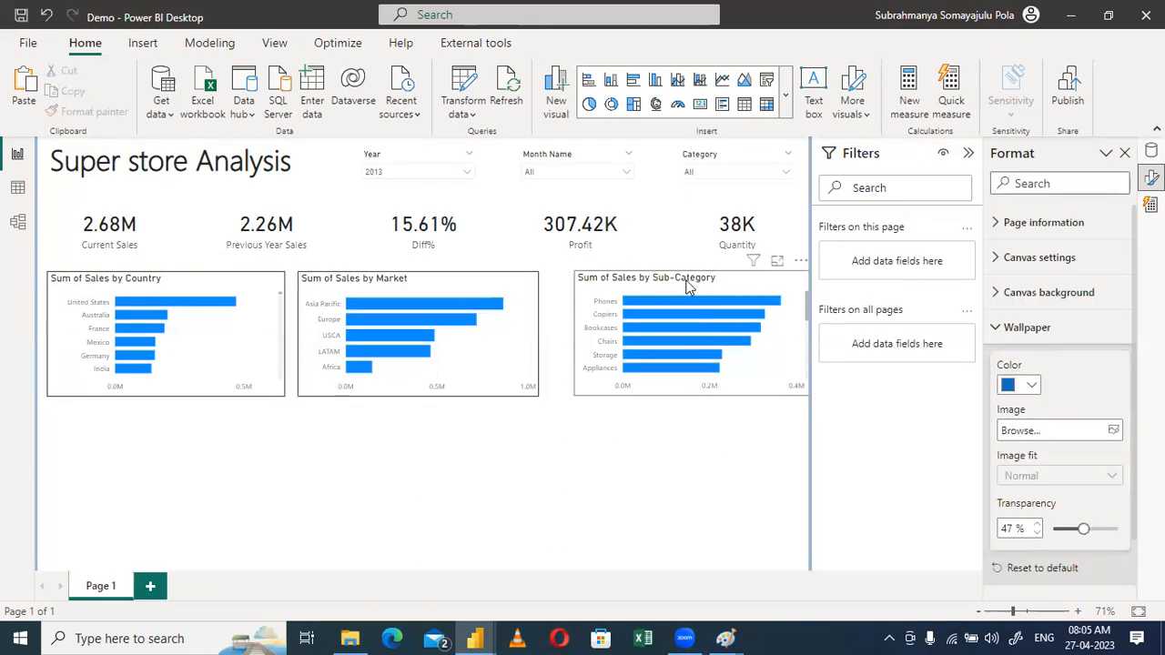
left_click_drag(674, 288, 712, 288)
left_click(597, 466)
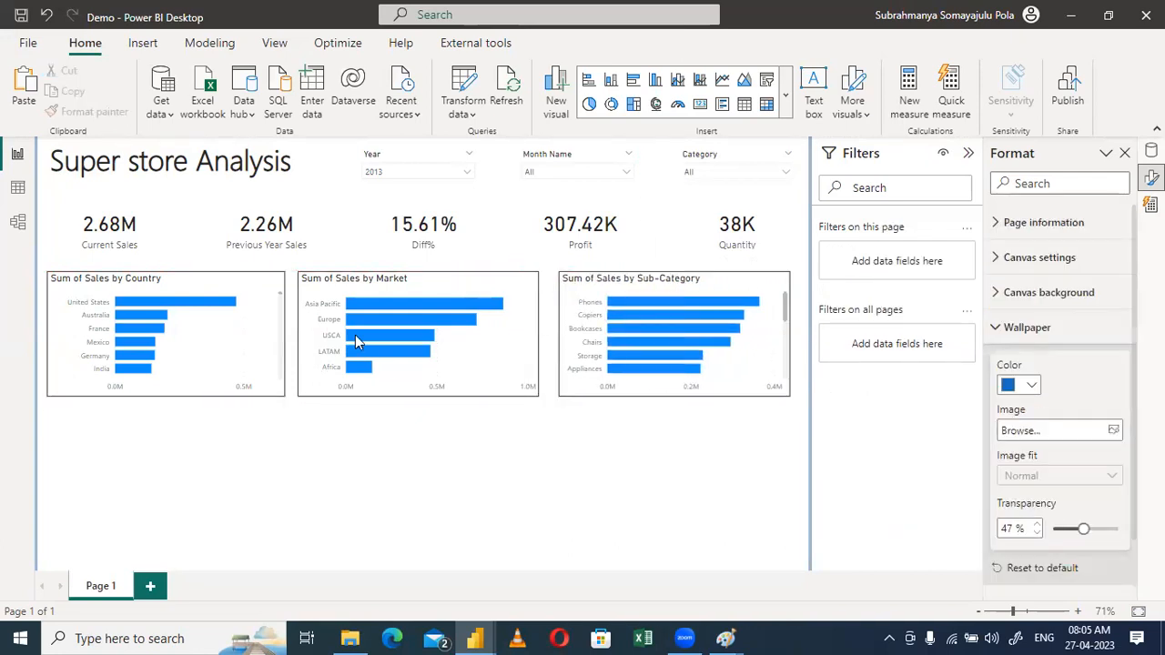
Distribute the Country, Market and Sub-Category charts horizontally so the gaps between them are equal
left_click(252, 283)
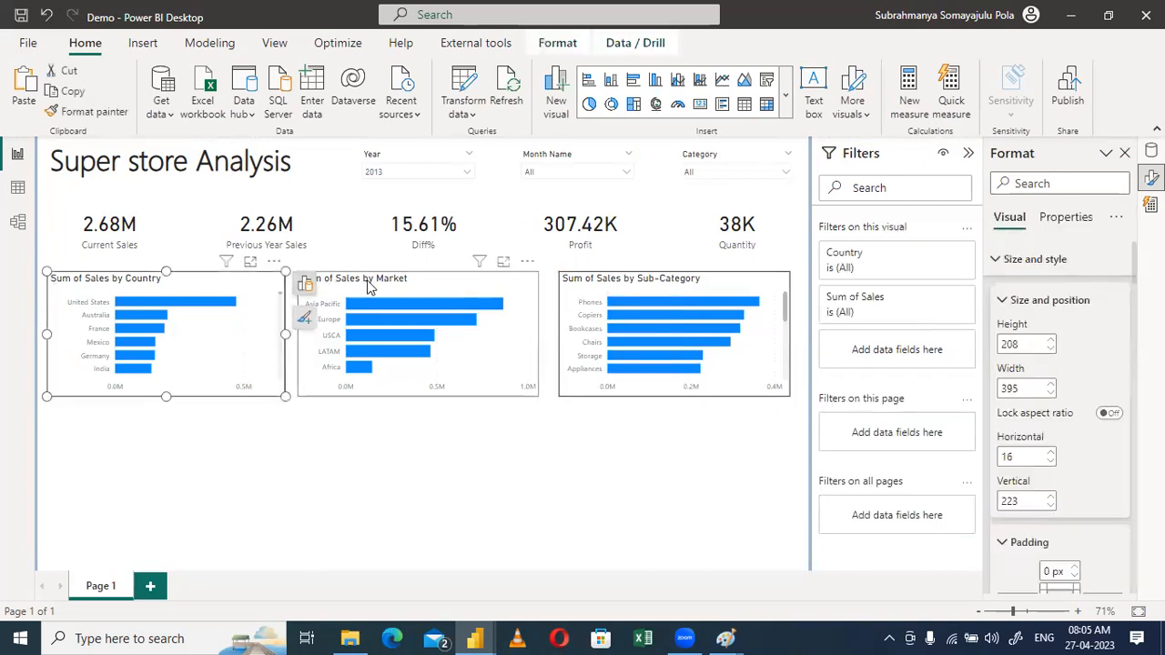
left_click(368, 287, "ctrl")
left_click(575, 289, "ctrl")
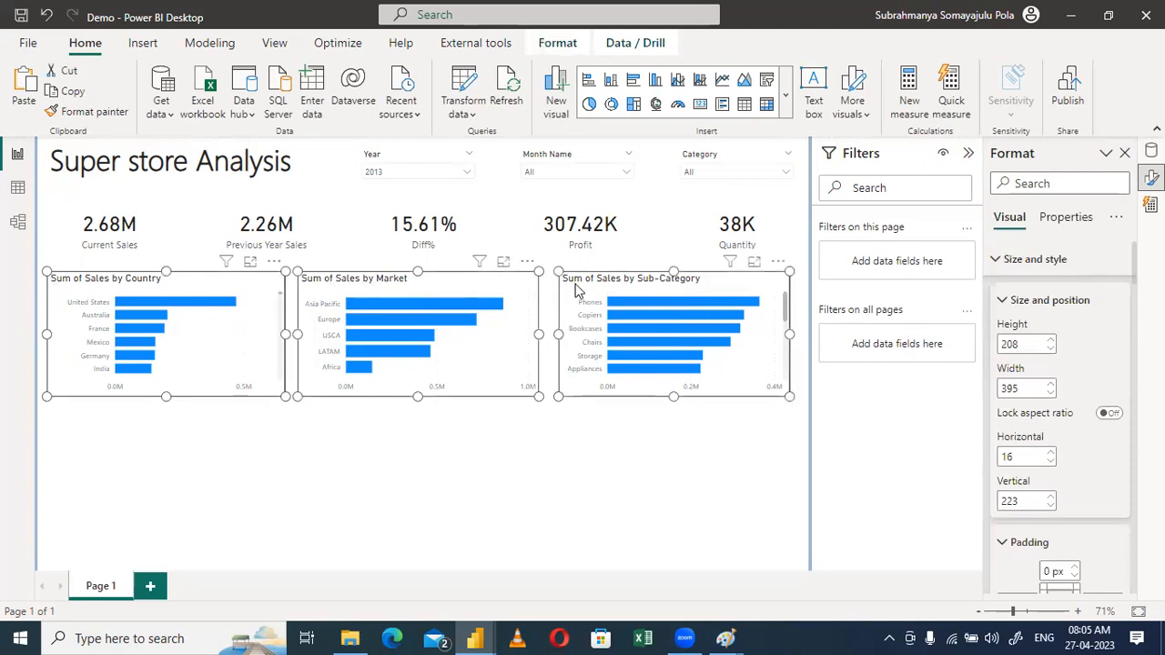
left_click(550, 43)
left_click(370, 96)
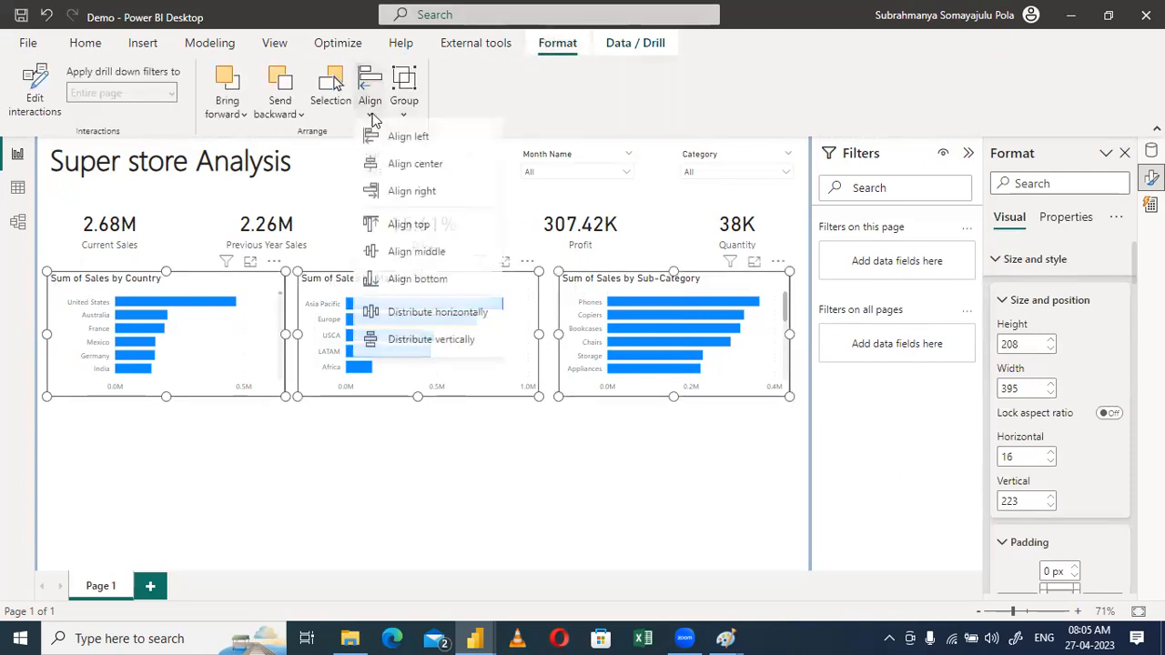
left_click(419, 319)
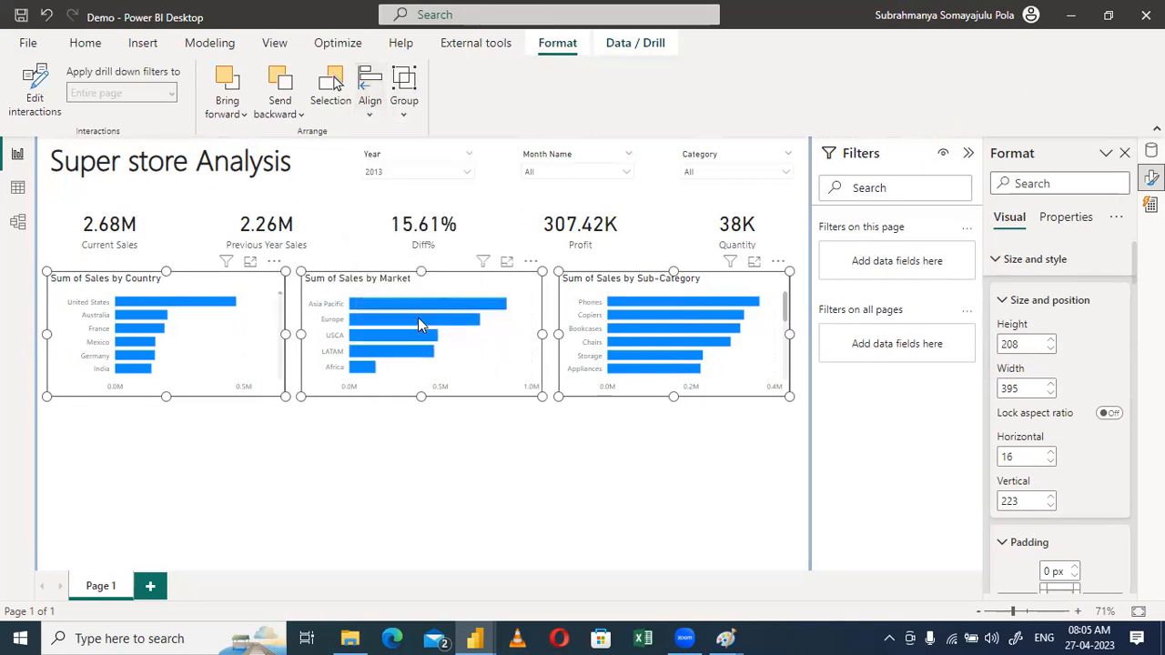
left_click(459, 462)
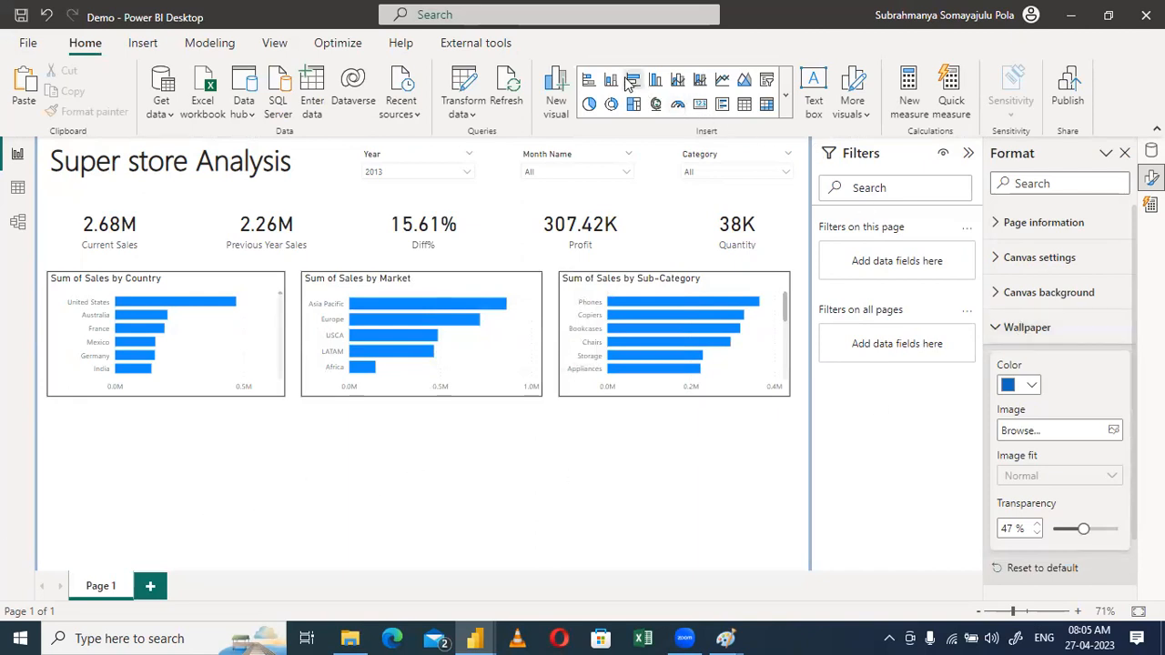
Insert a donut chart below the country chart and copy the country chart's formatting onto it with the Format painter
left_click(612, 105)
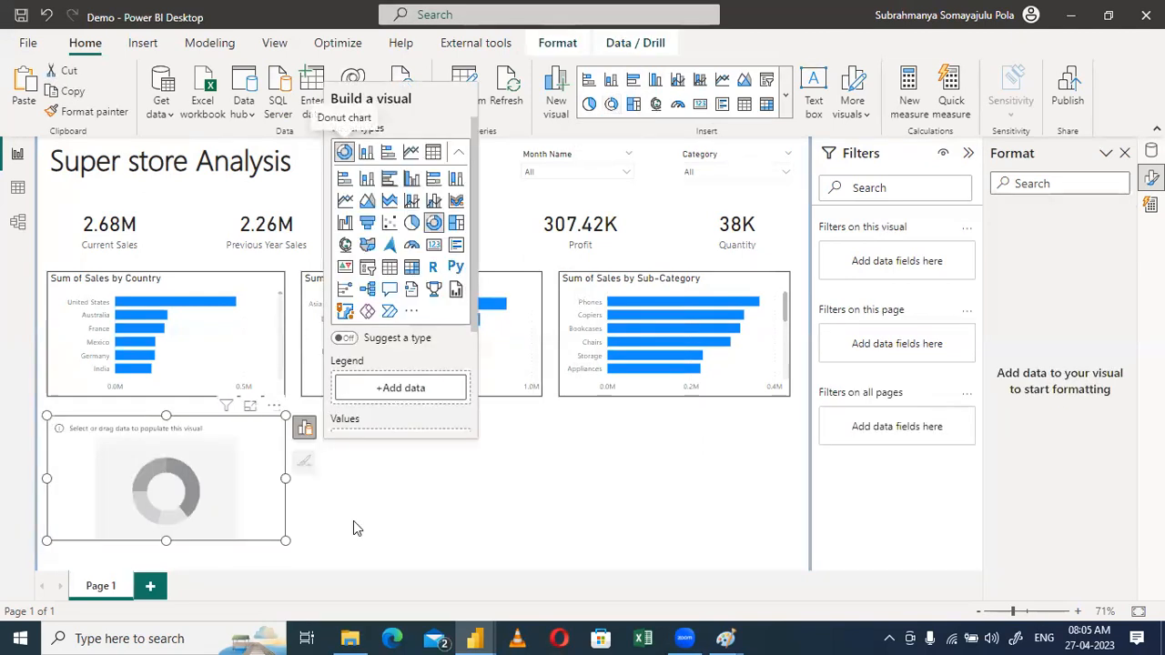
left_click(164, 298)
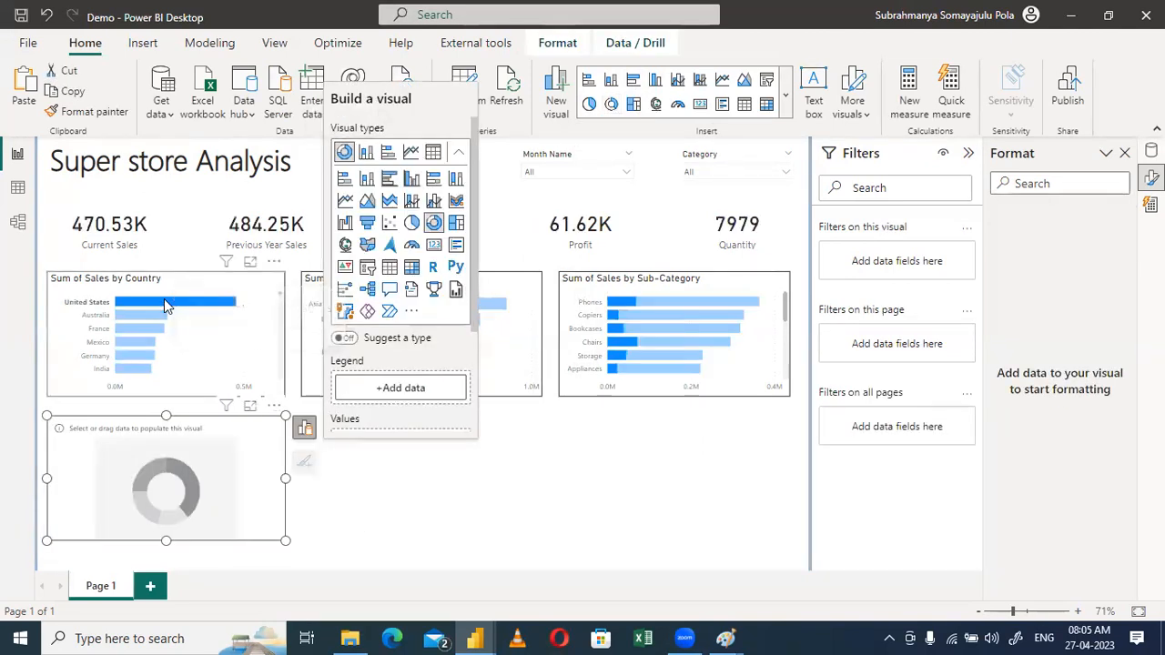
left_click(229, 287)
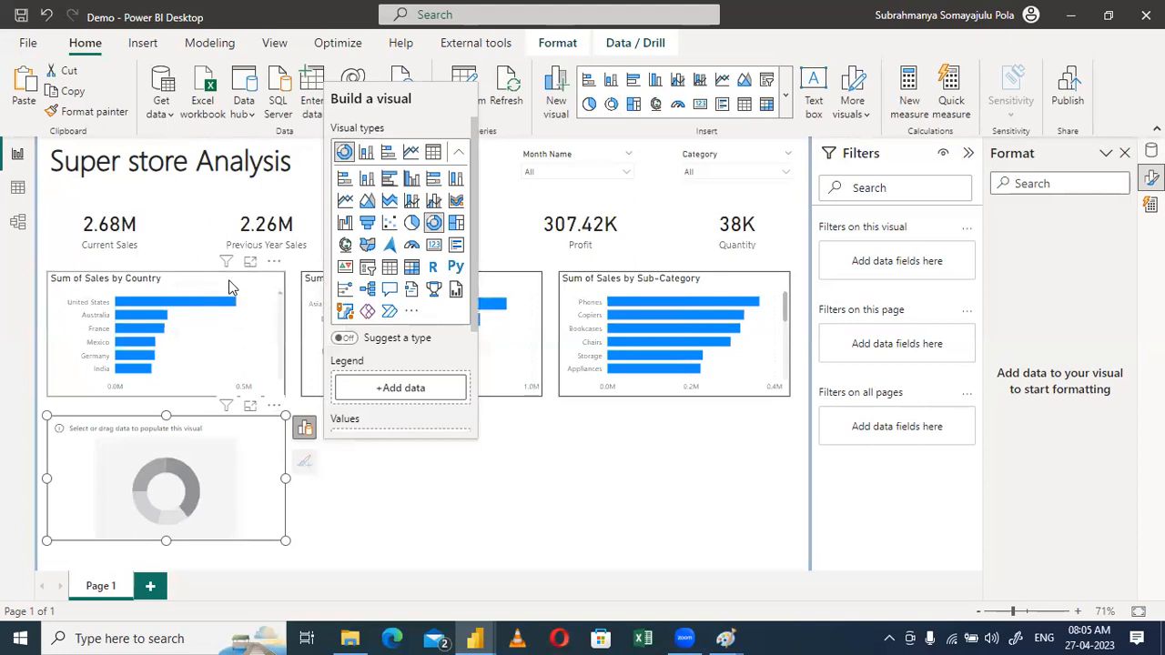
left_click(81, 118)
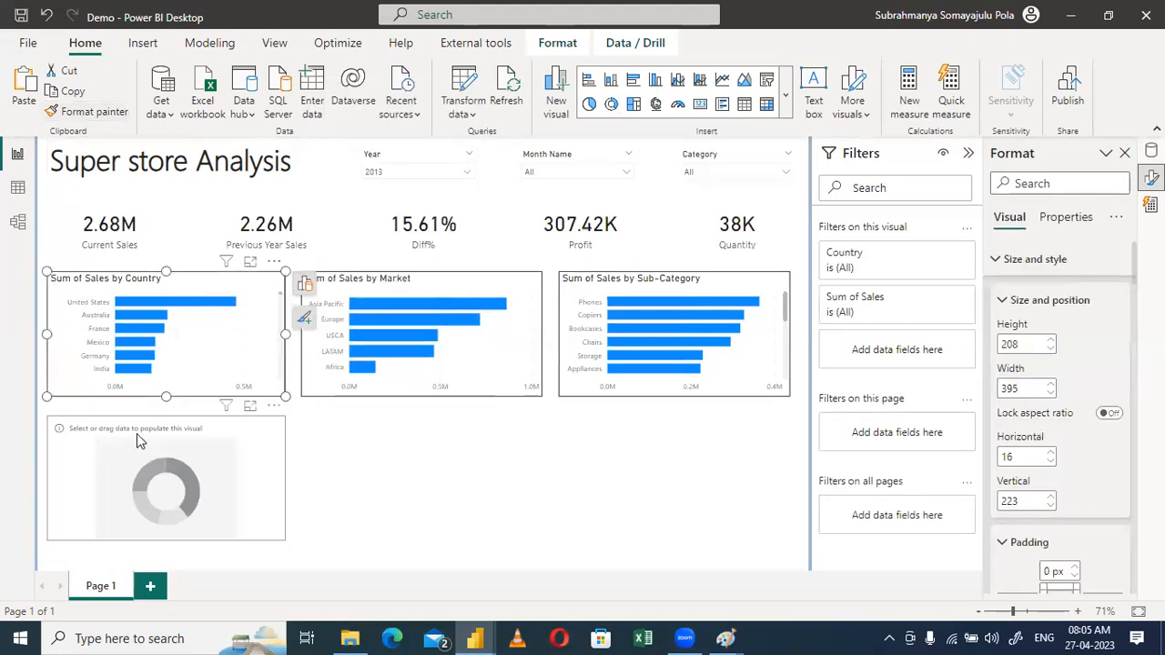
left_click(104, 113)
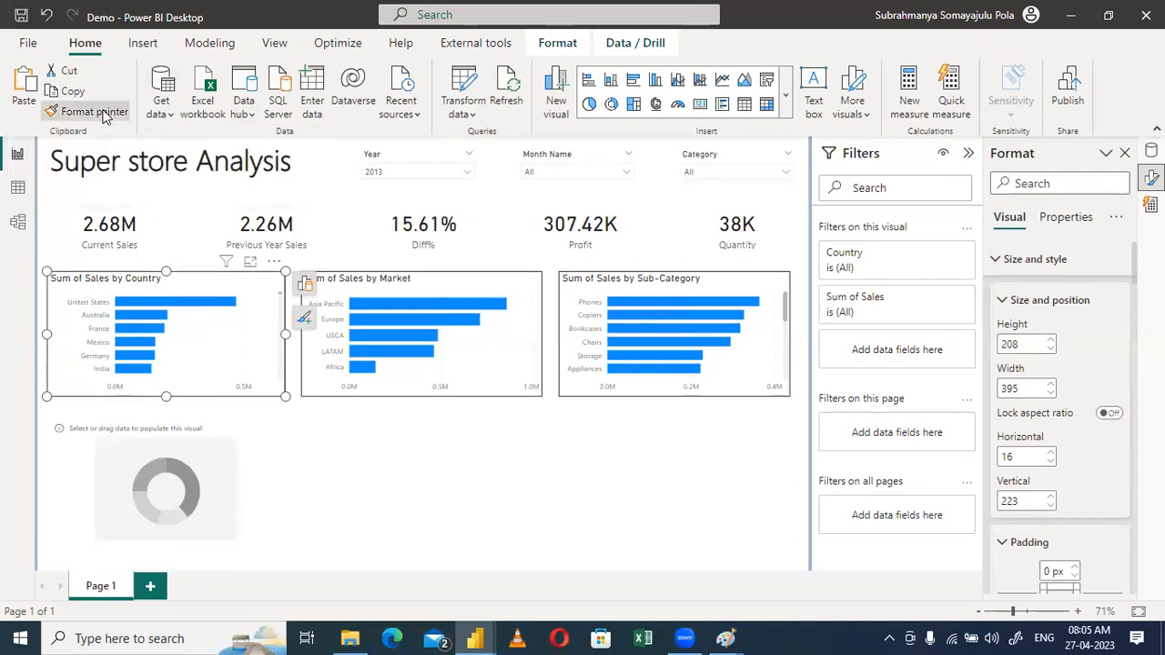
left_click(104, 465)
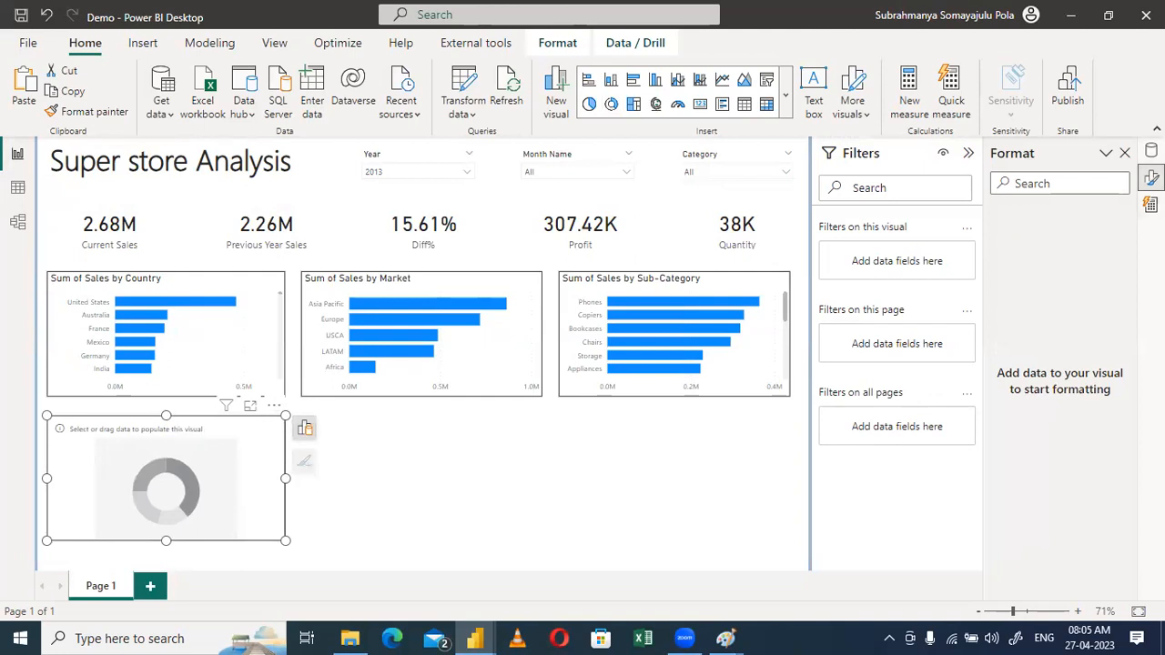
Fill the donut chart with the Segment and Quantity fields from the Orders table
left_click(1152, 151)
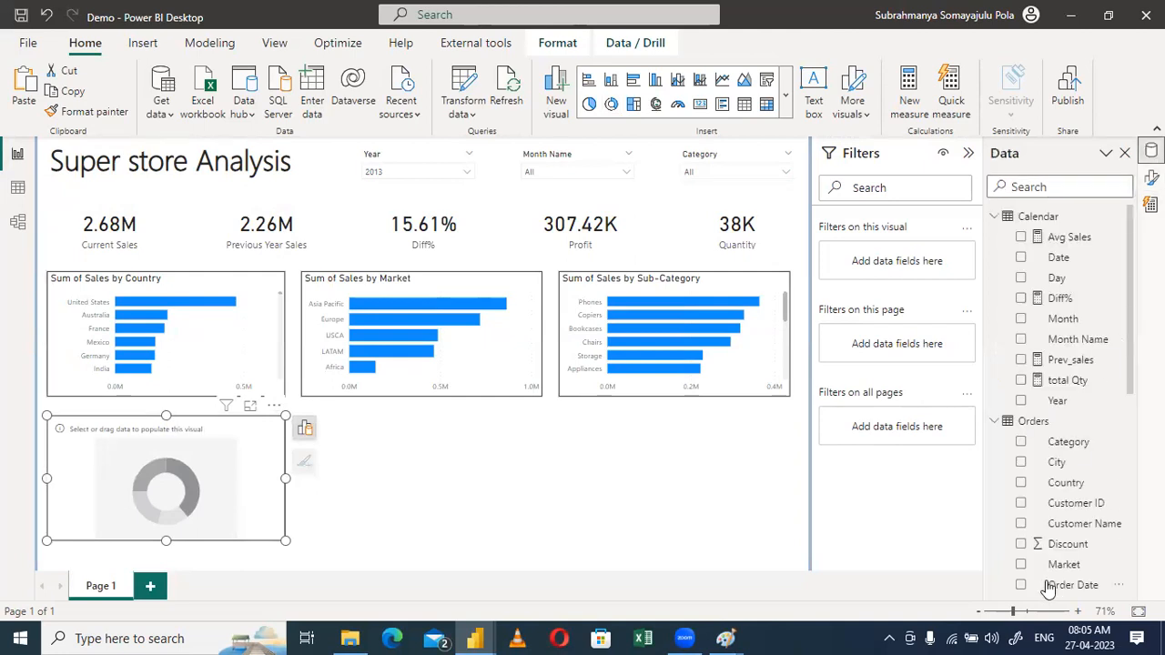
scroll(1047, 587, "down", 3)
scroll(1047, 587, "up", 2)
scroll(1046, 588, "up", 1)
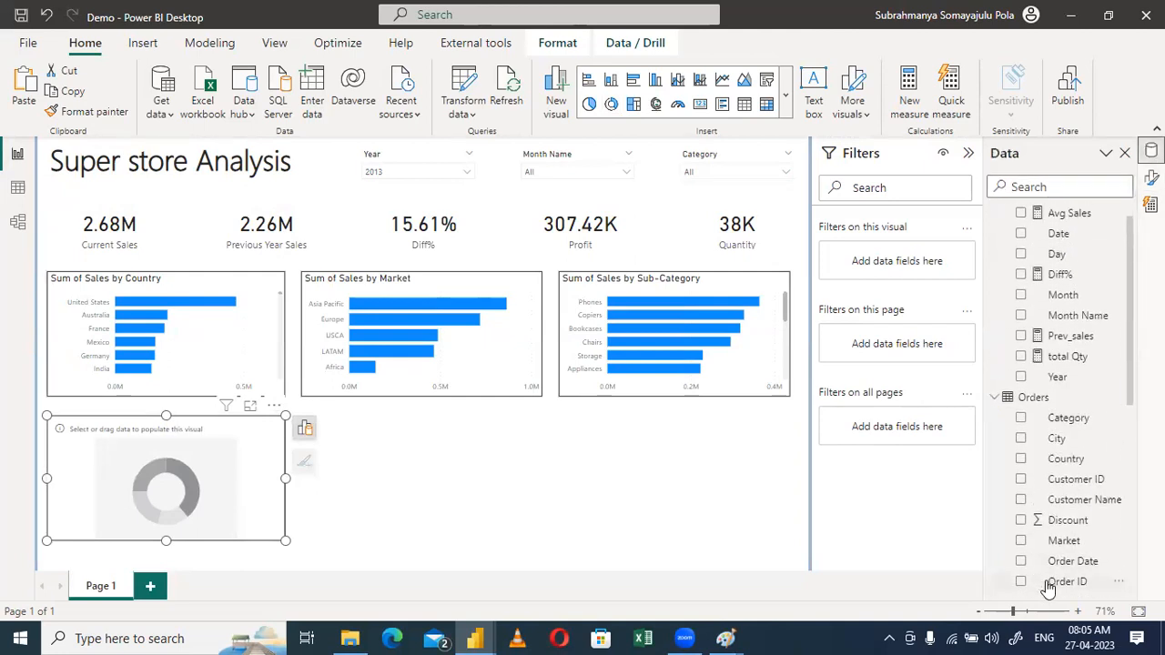
scroll(1047, 587, "down", 10)
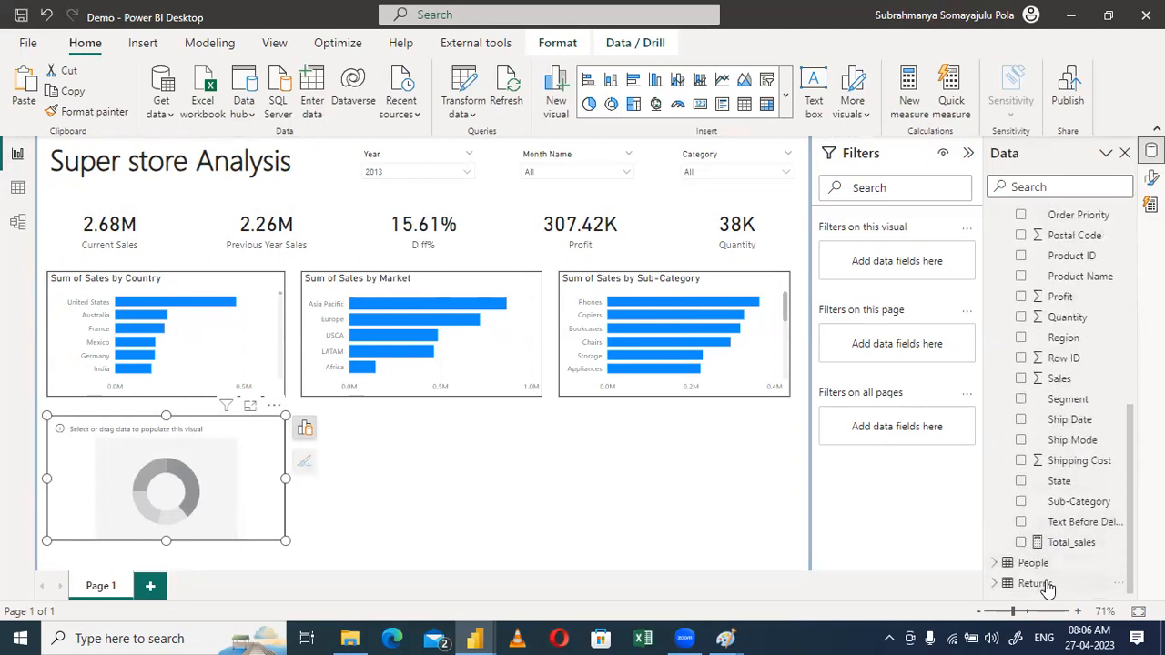
left_click(1000, 586)
scroll(1001, 587, "up", 4)
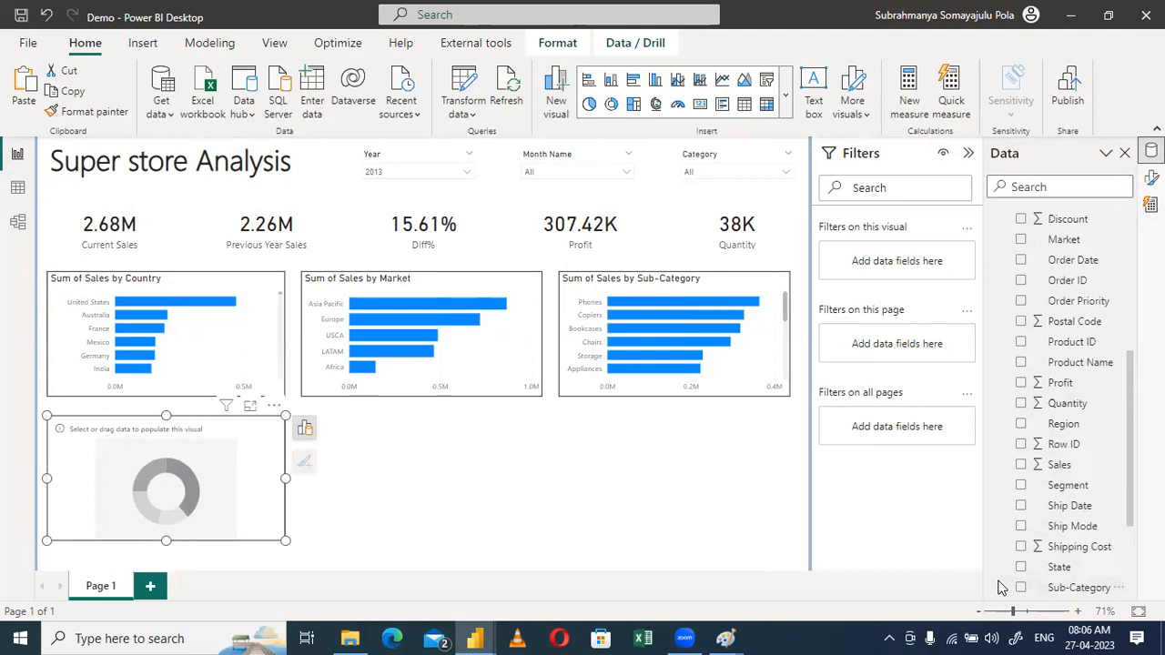
left_click(1020, 487)
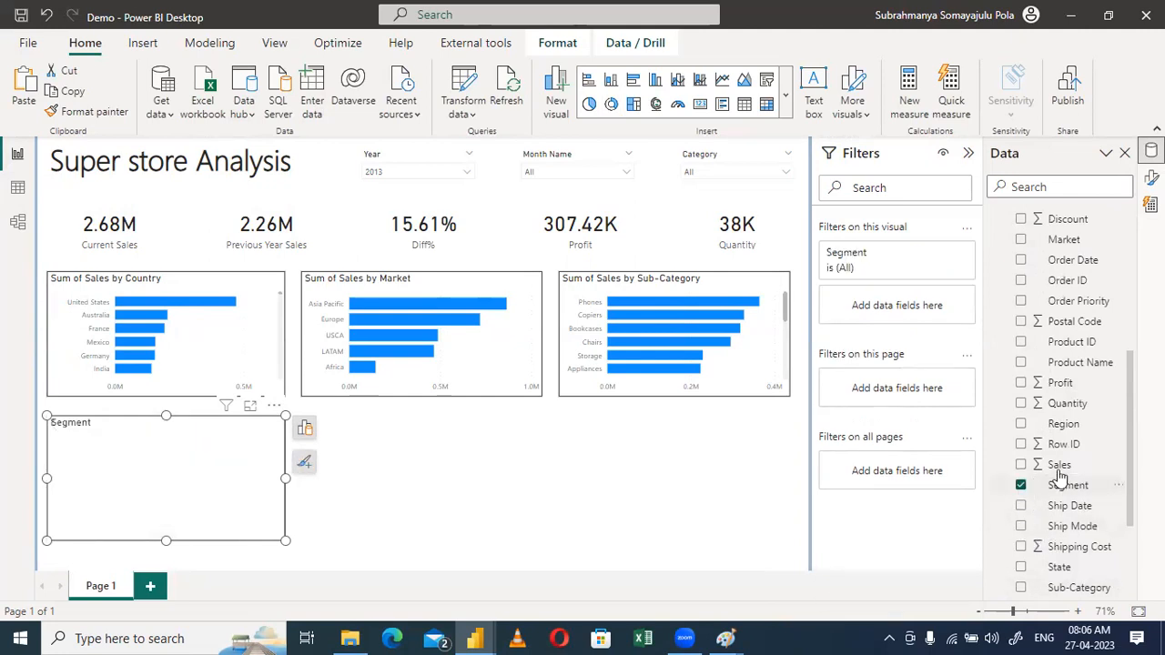
left_click(1020, 405)
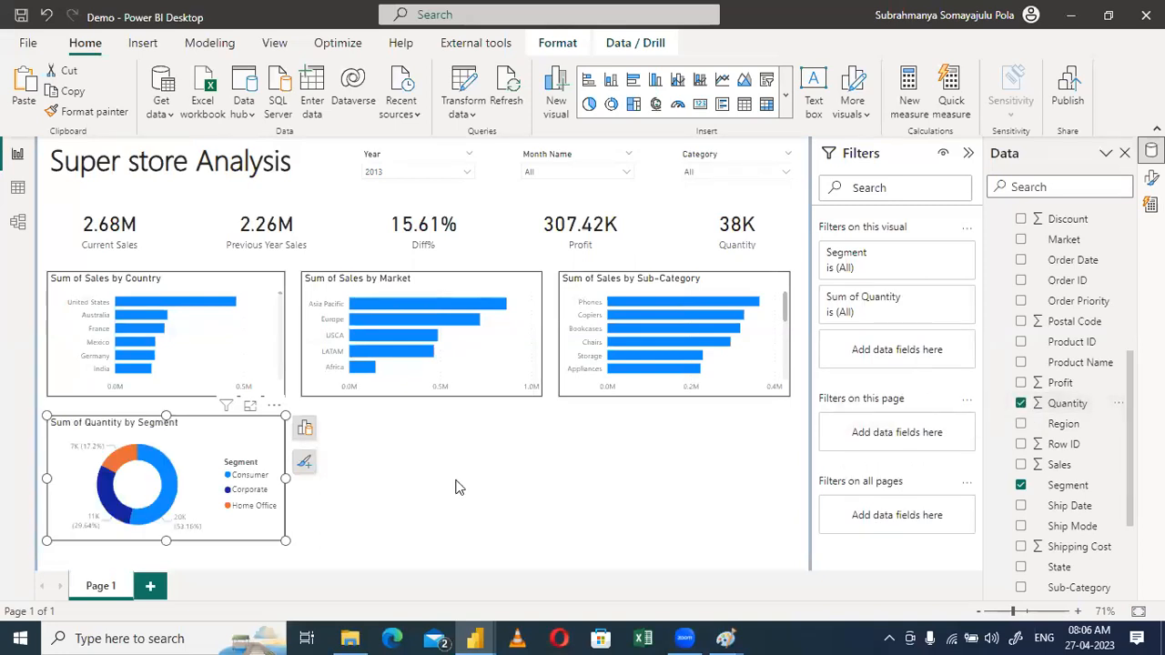
left_click(406, 517)
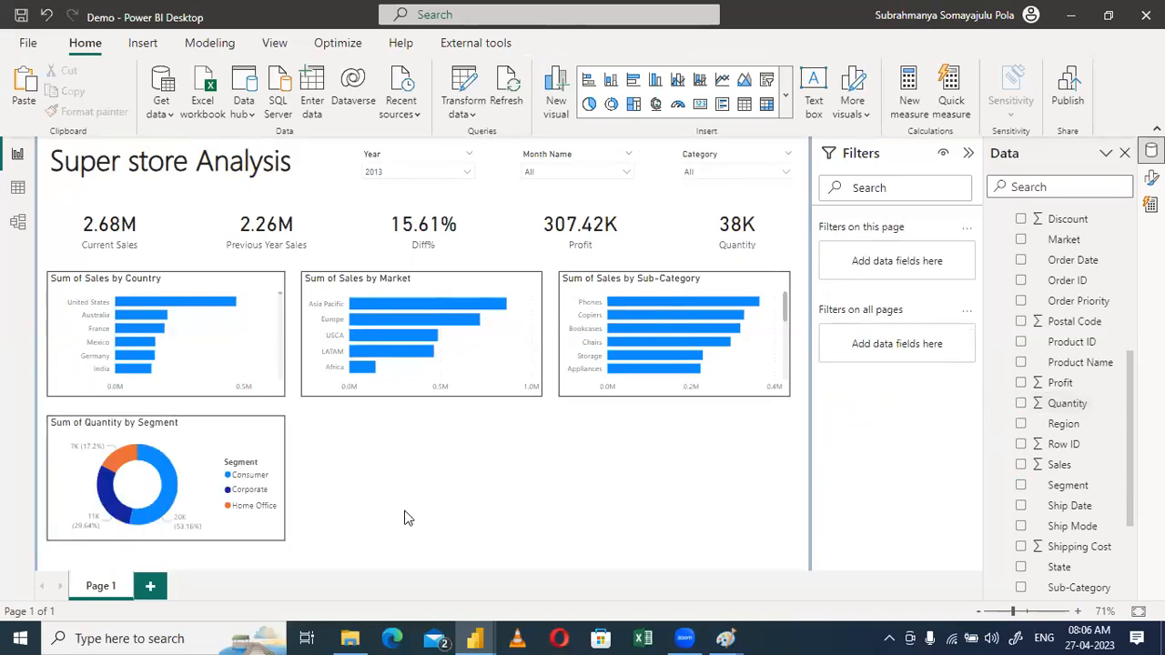
Duplicate the Sum of Sales by Market chart and place the copy below the original, beside the donut chart
left_click(199, 429)
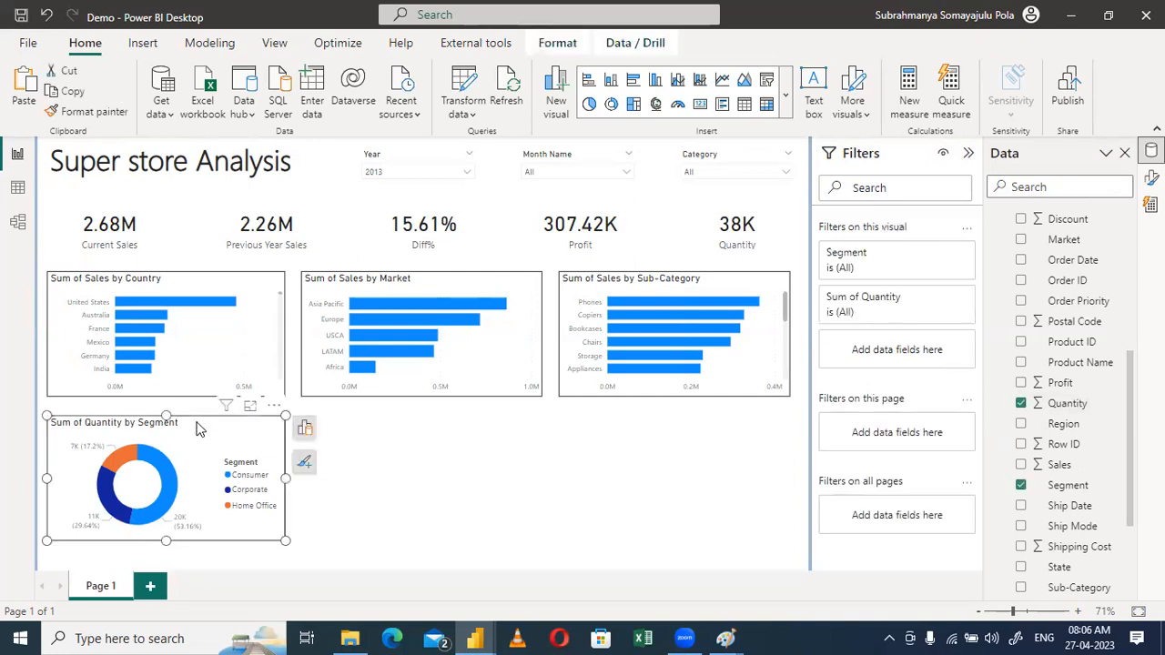
left_click(393, 282)
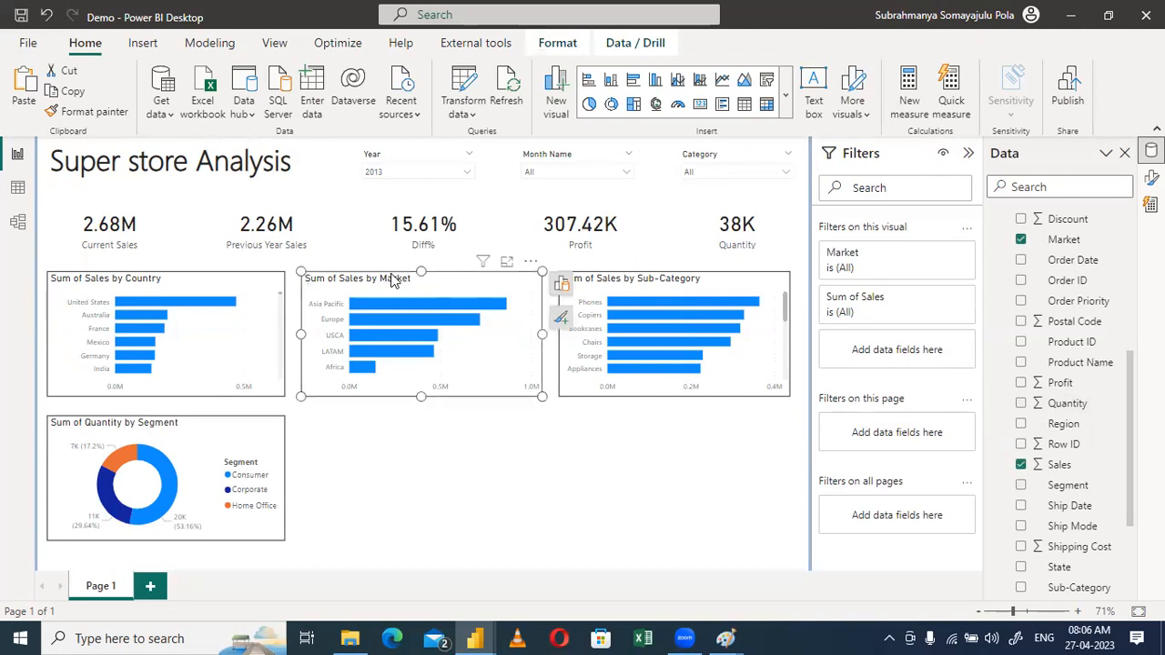
key("ctrl+v")
left_click_drag(362, 287, 354, 428)
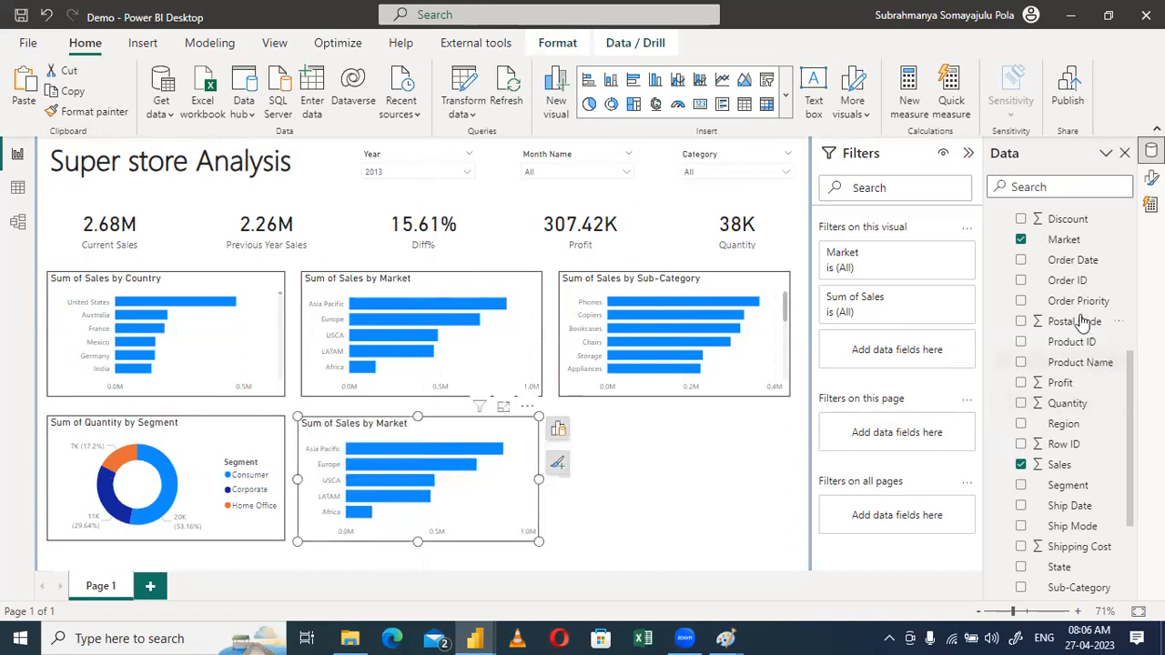
Replace Market with Product Name in the duplicated bar chart and move Product Name from the legend to the Y-axis
left_click(1021, 242)
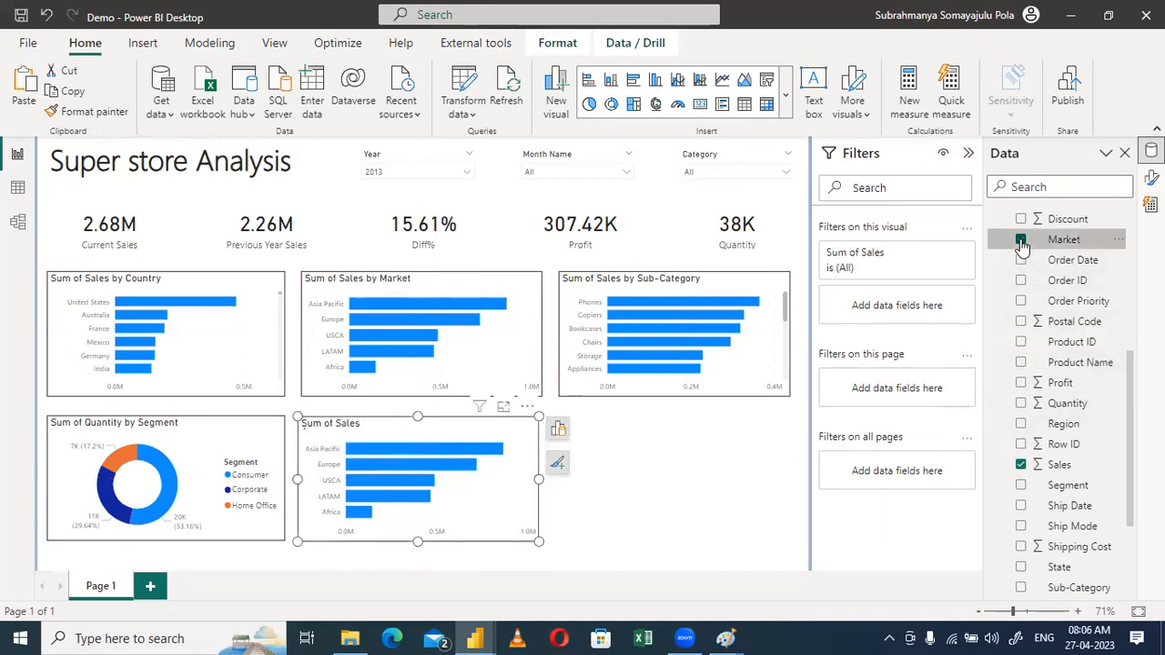
left_click(1022, 363)
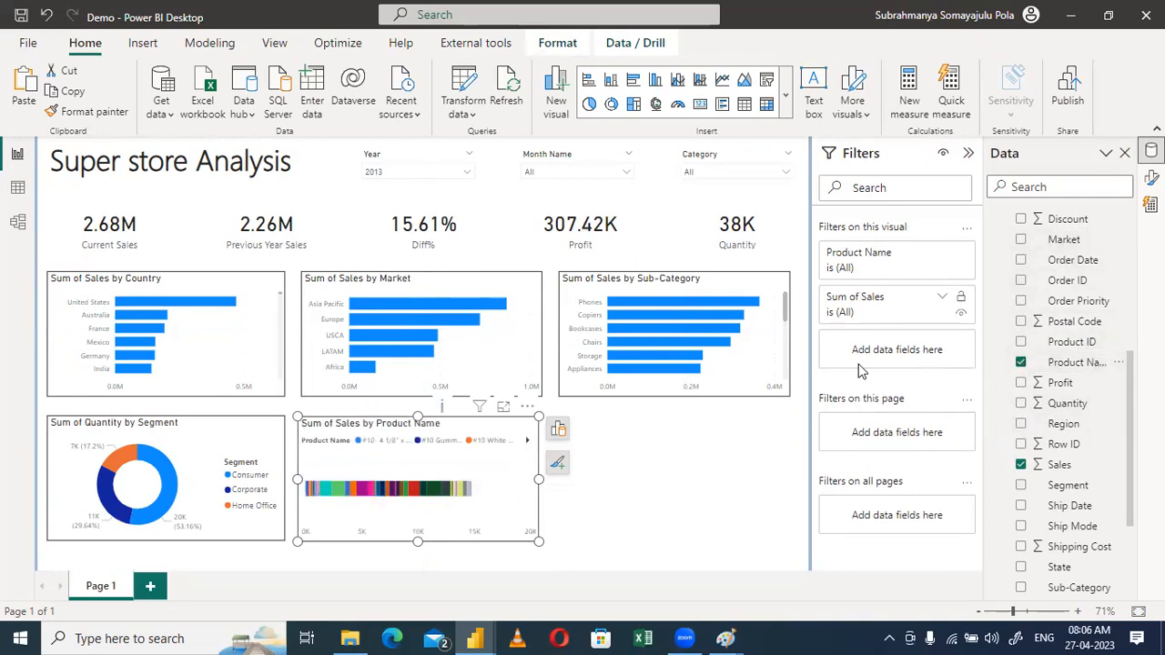
left_click(556, 430)
scroll(660, 409, "down", 2)
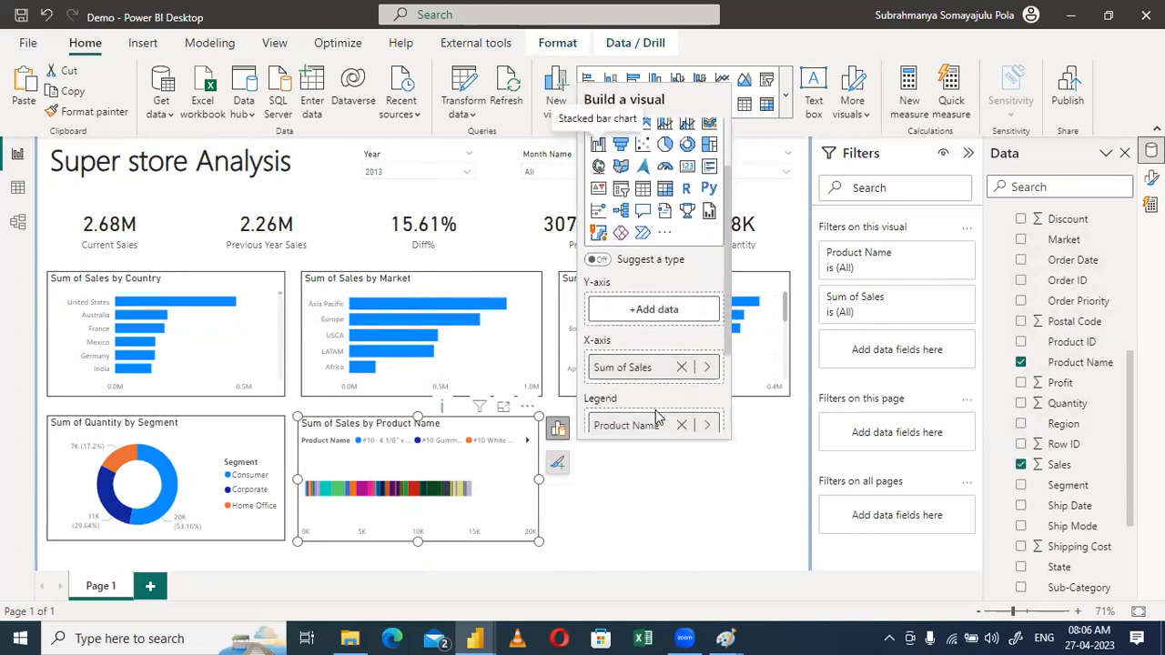
left_click_drag(616, 427, 618, 312)
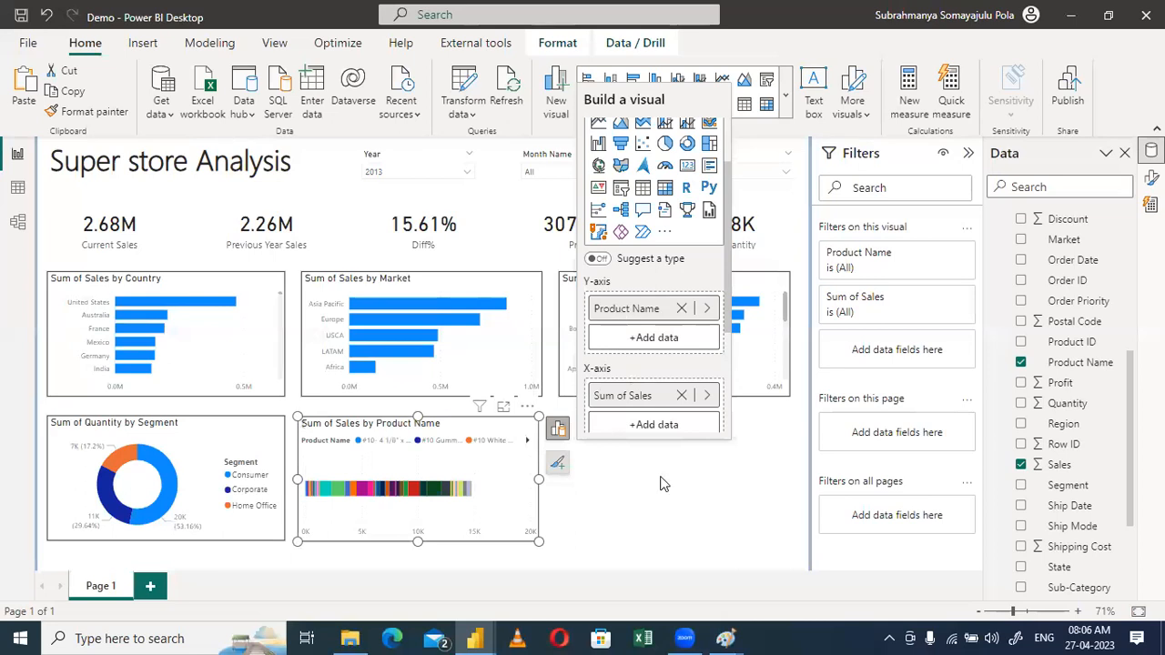
left_click(576, 538)
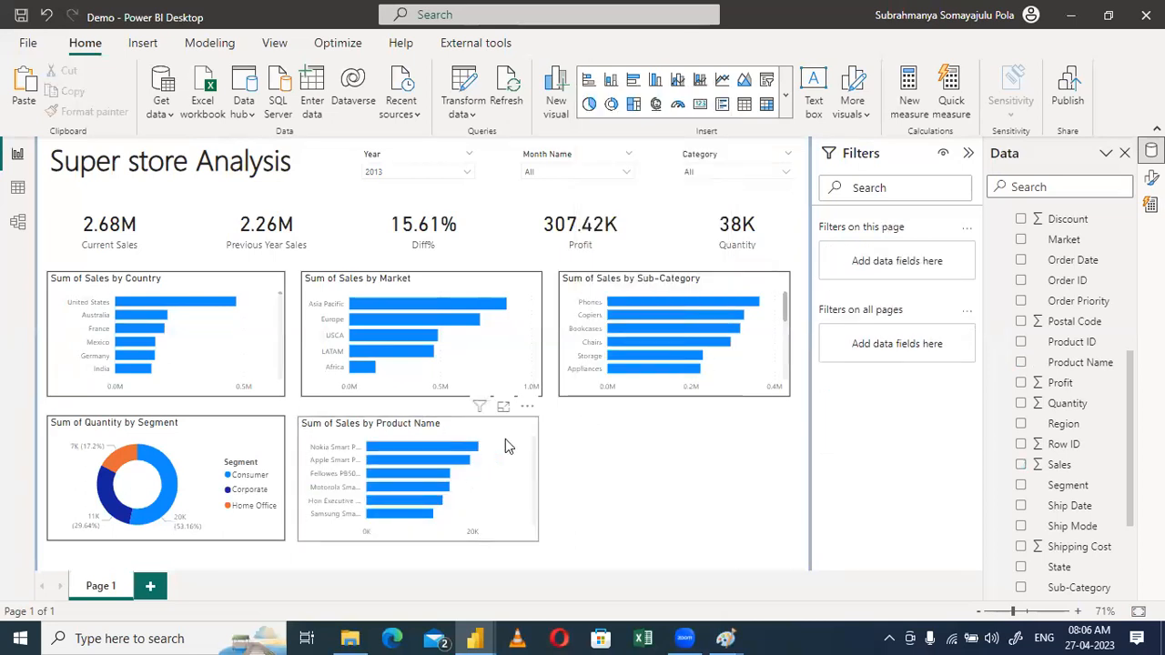
Apply a Top N filter on Product Name to the product chart, showing the top 5 items by Sum of Sales
left_click(480, 439)
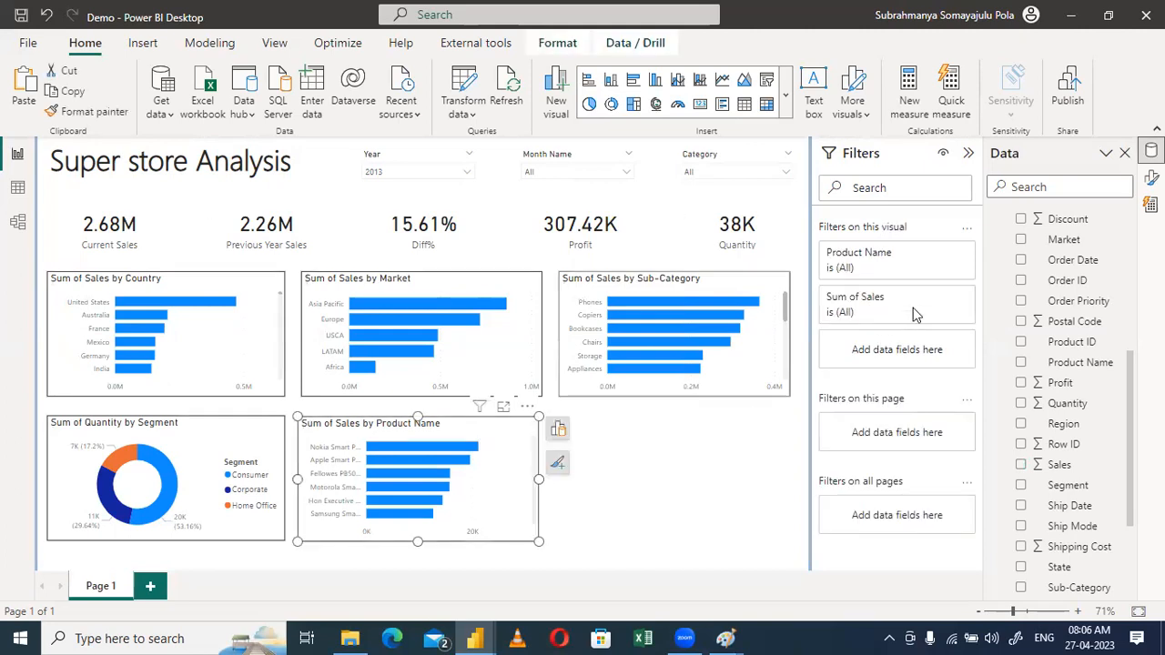
left_click(941, 254)
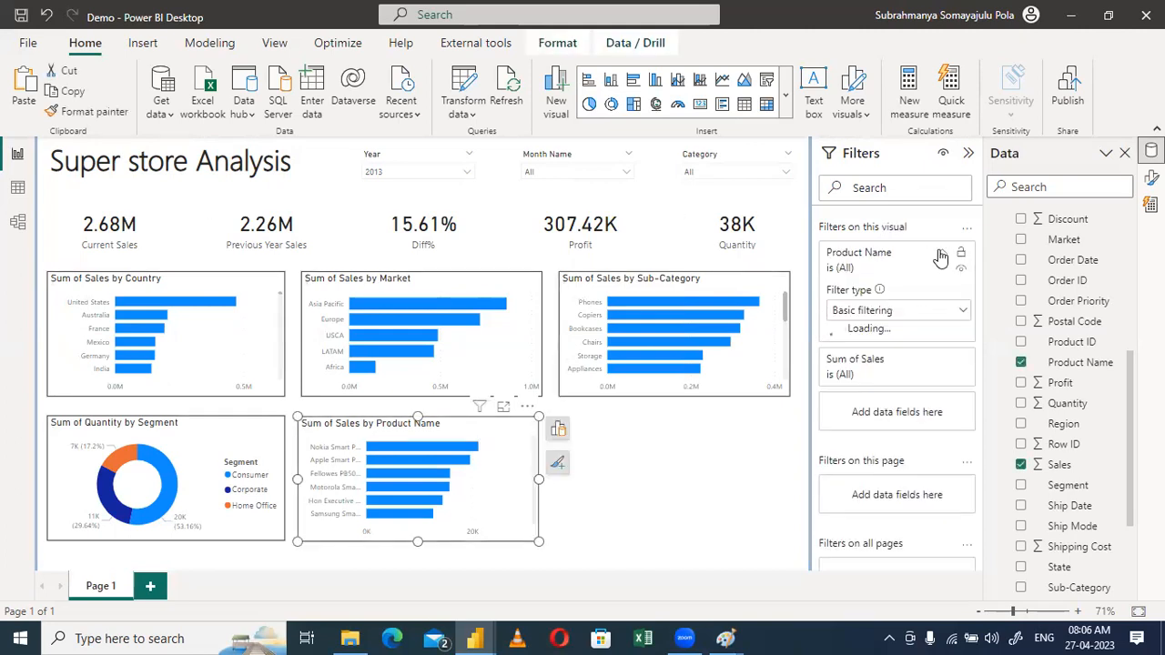
left_click(909, 318)
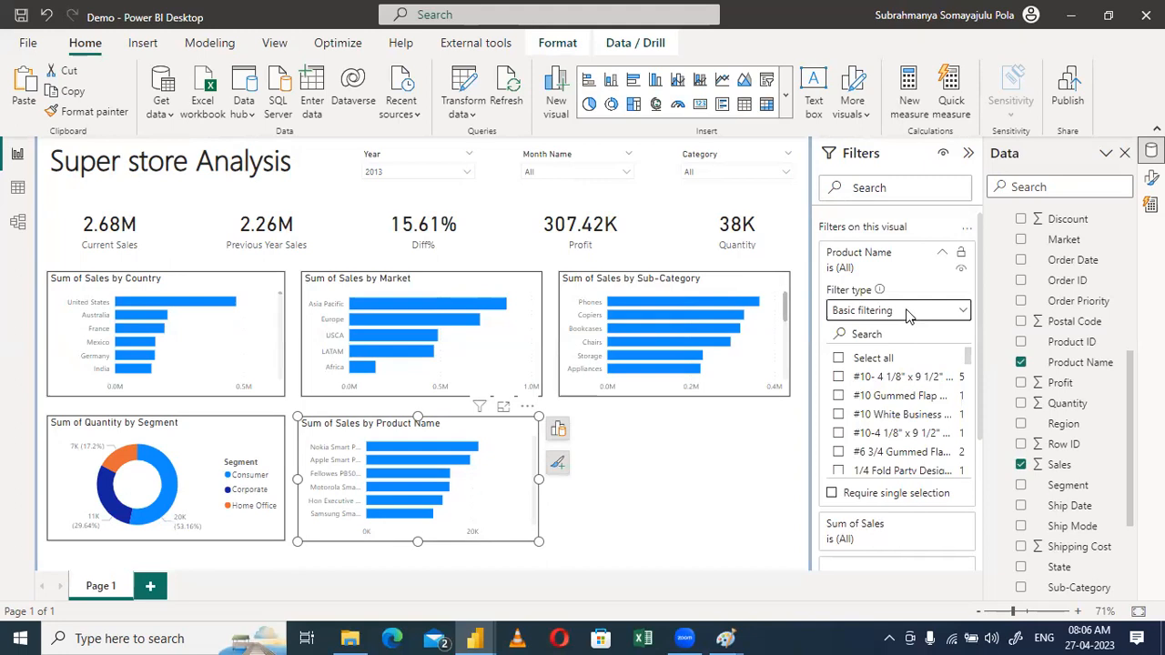
left_click(844, 377)
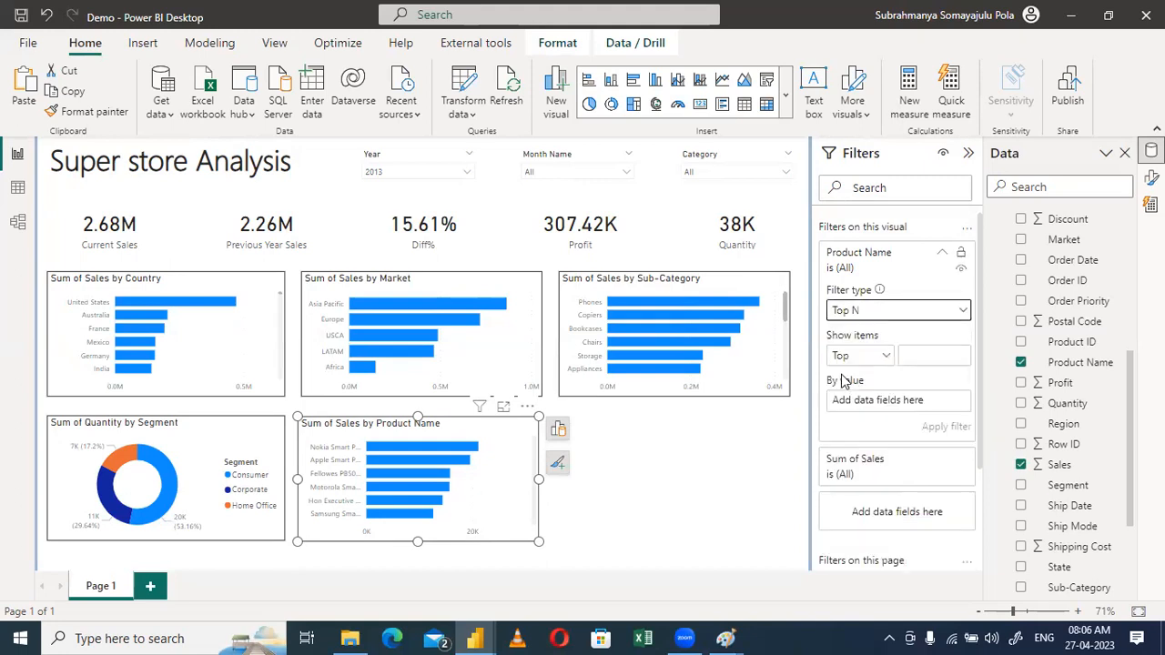
left_click(929, 354)
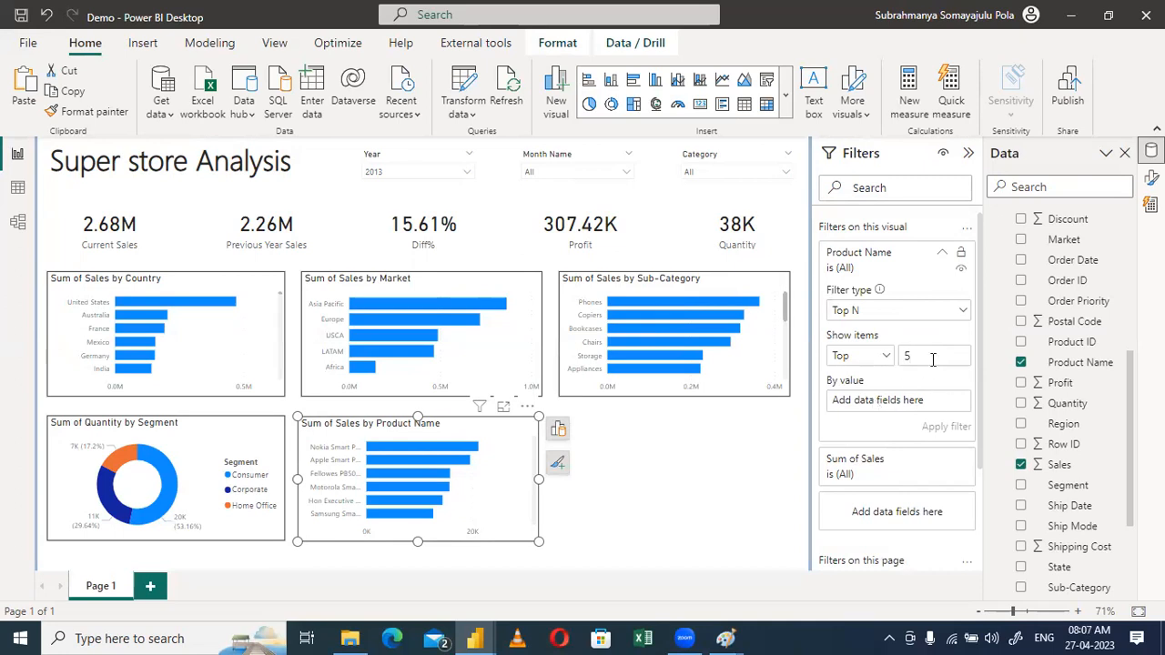
left_click_drag(1057, 467, 883, 402)
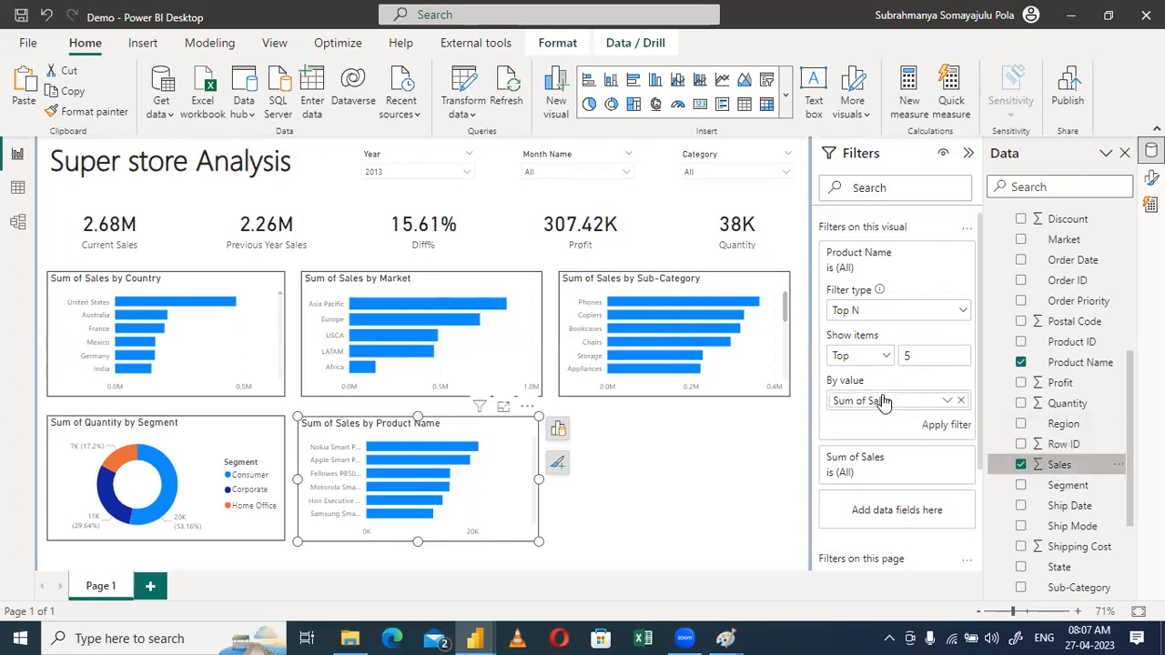
left_click(952, 427)
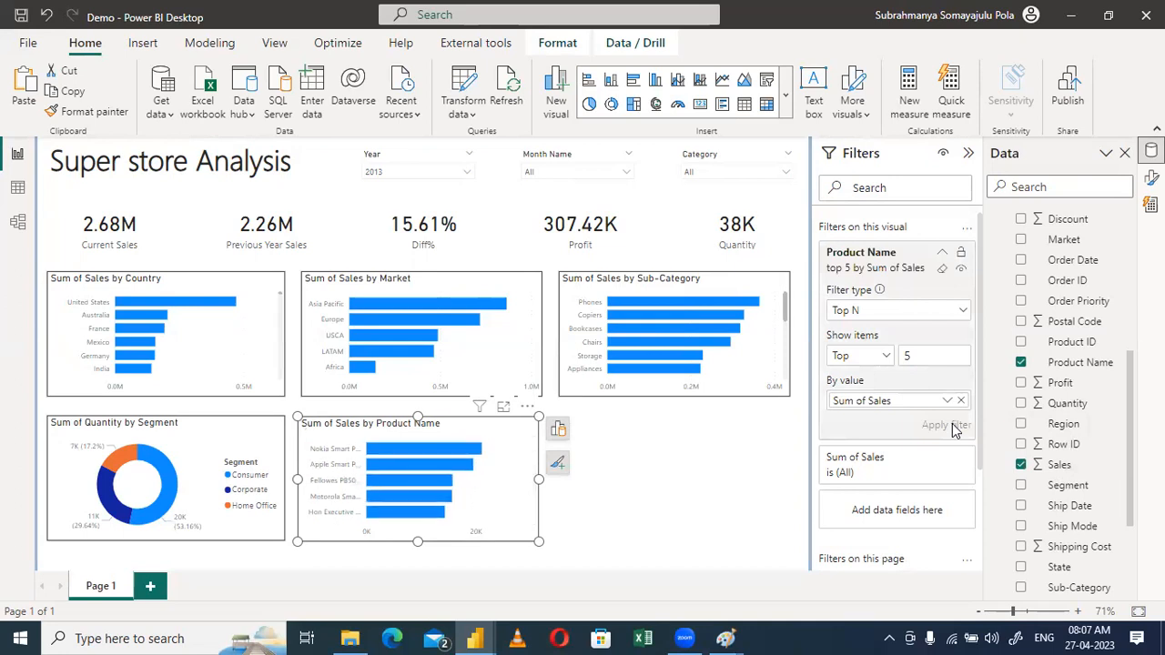
left_click(667, 533)
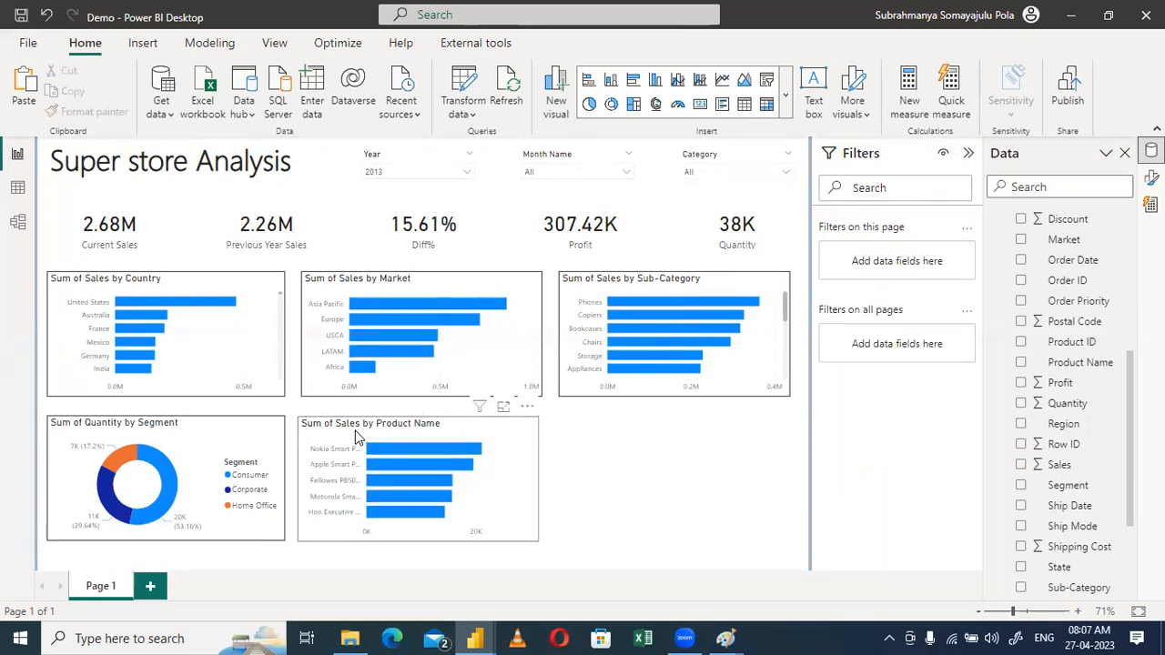
Retitle the Sum of Sales by Product Name chart as "Top 5 Products by Sales"
left_click(471, 446)
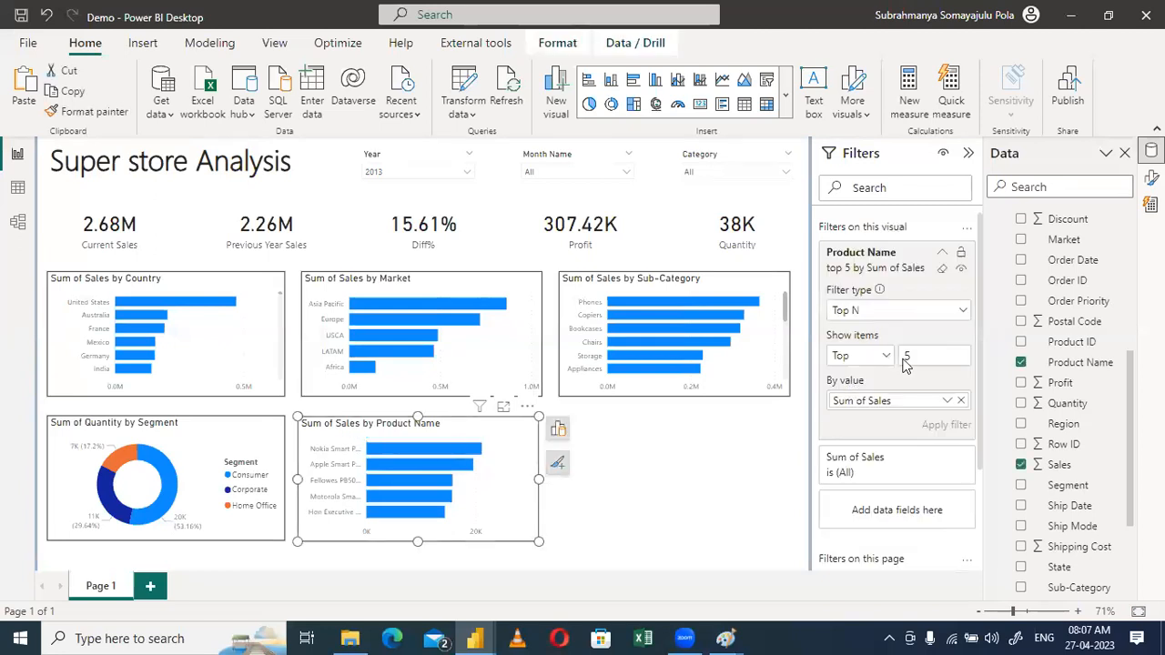
left_click(1152, 178)
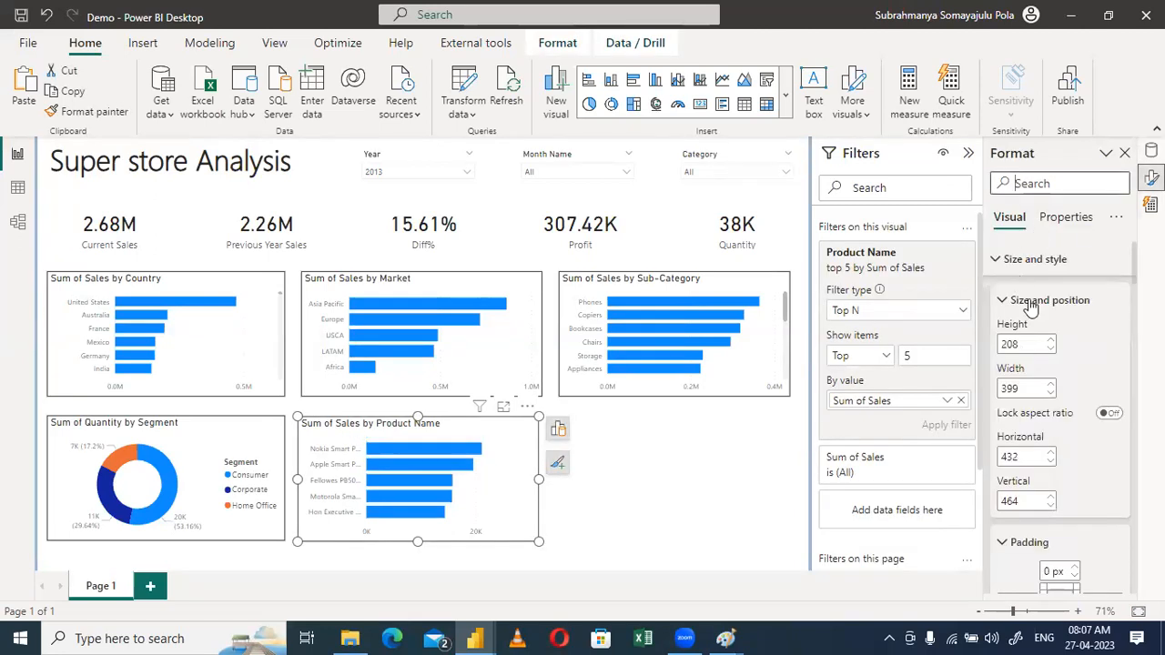
left_click(996, 262)
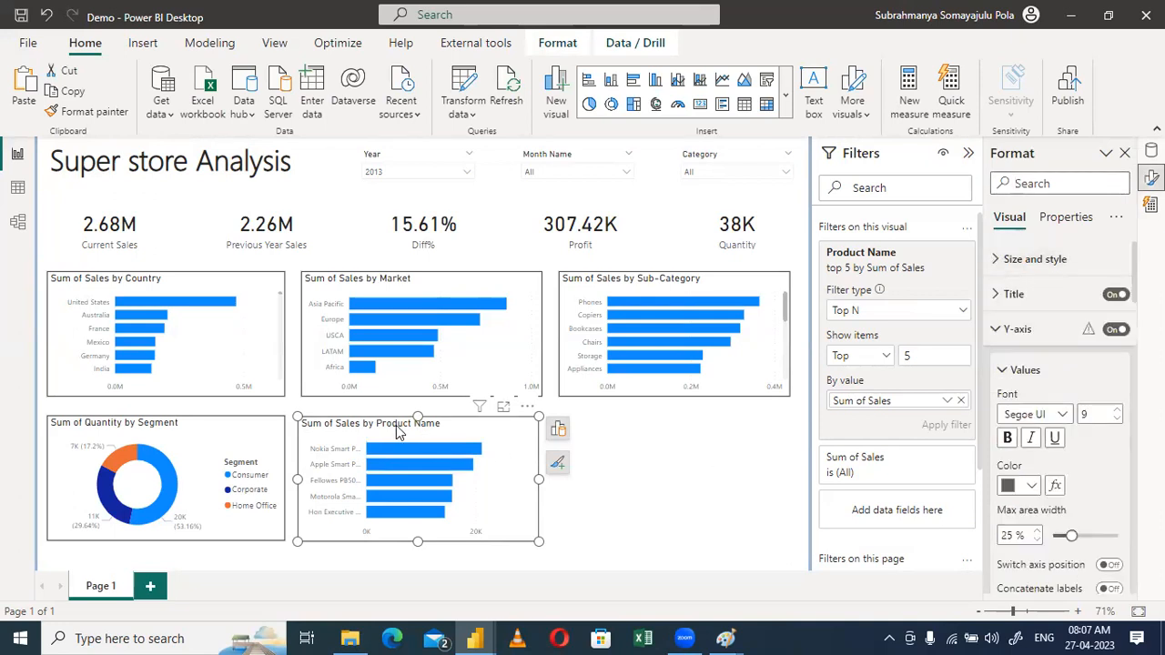
left_click(353, 429)
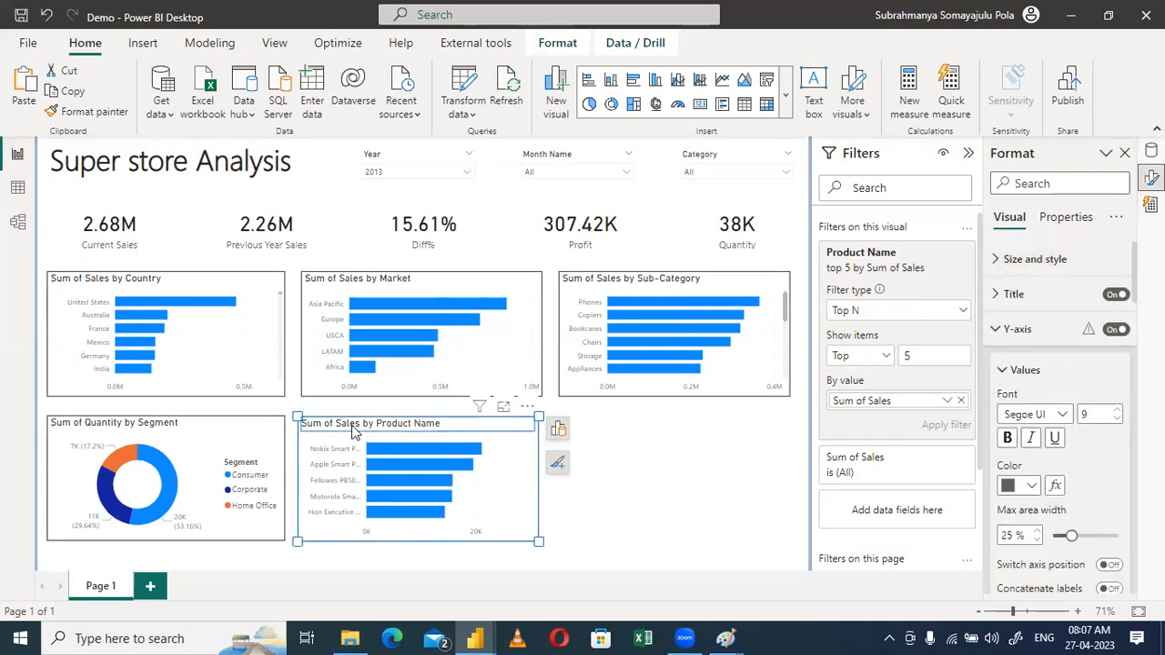
double_click(353, 428)
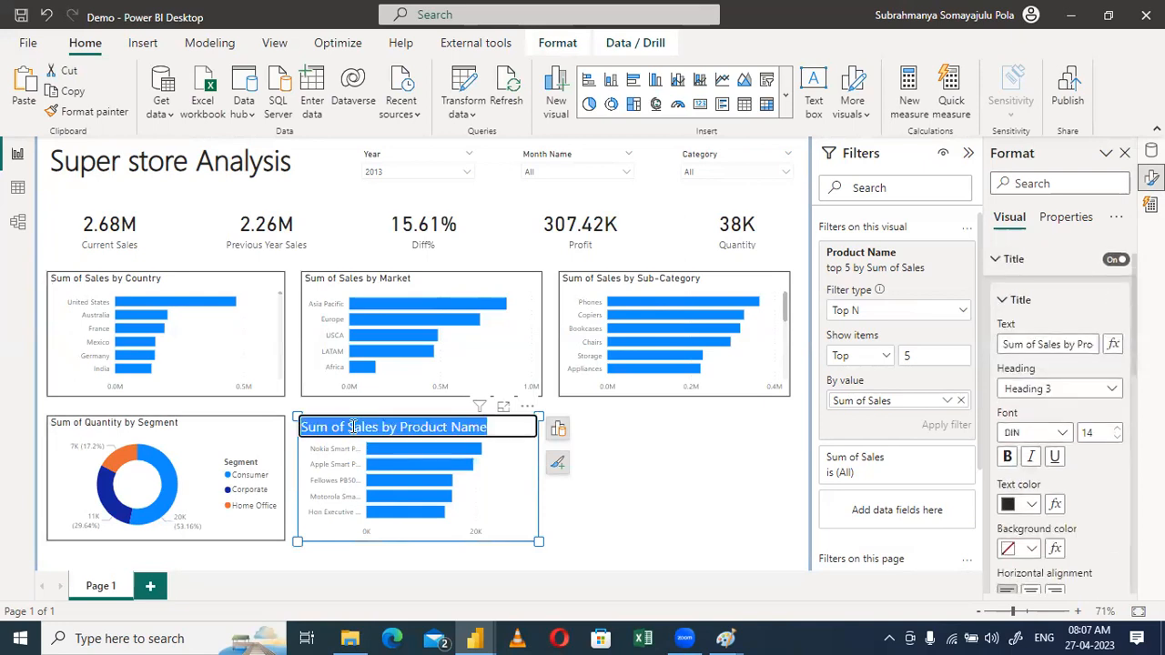
type("Top ")
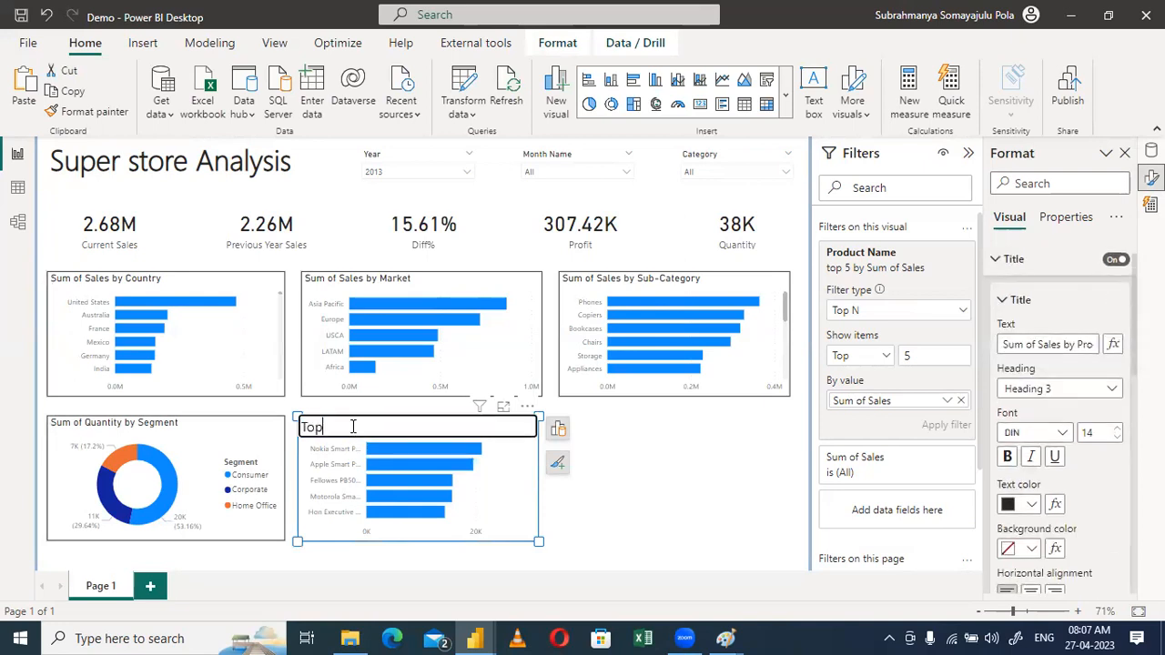
type("5 Produc")
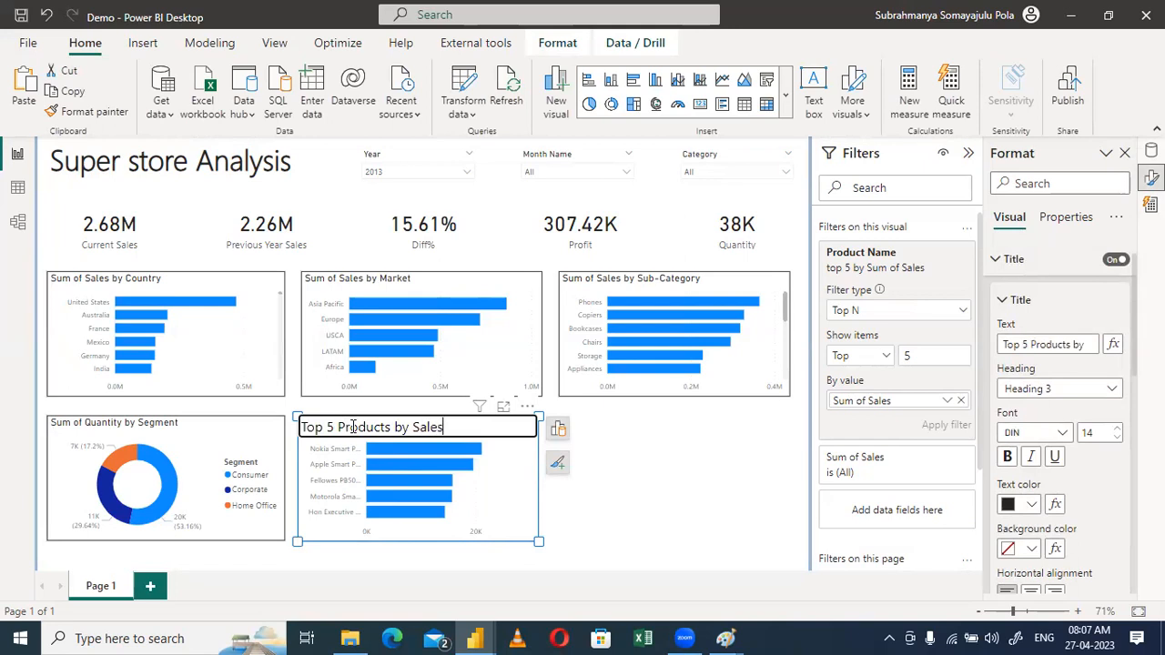
type("ts by Sales")
key("Return")
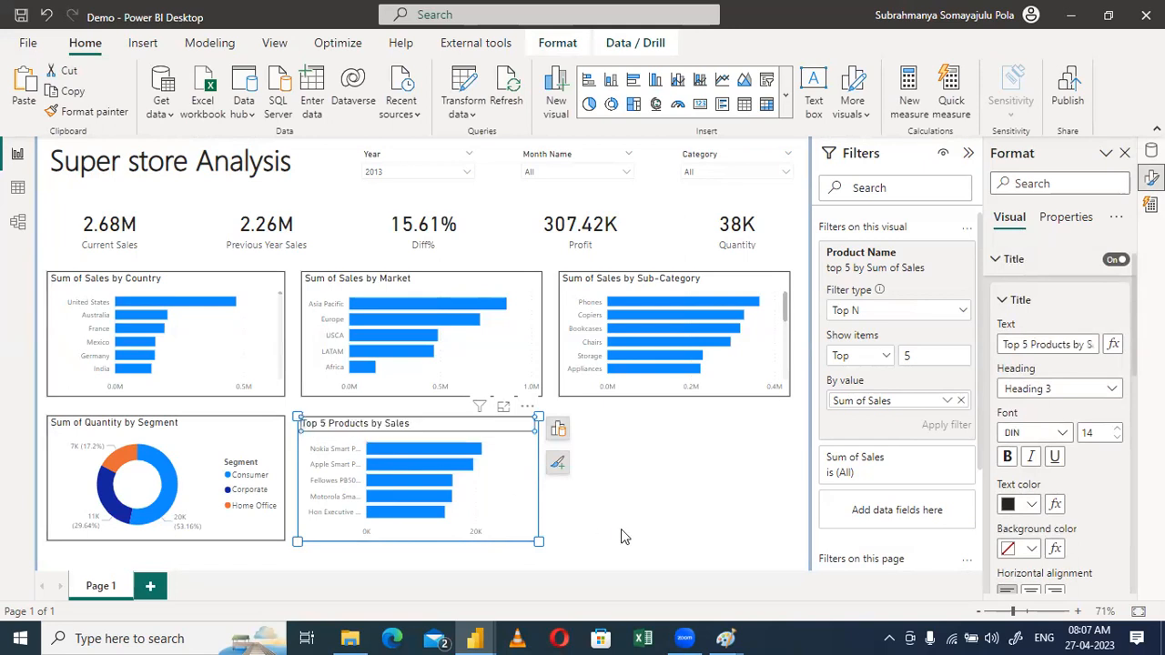
left_click(620, 530)
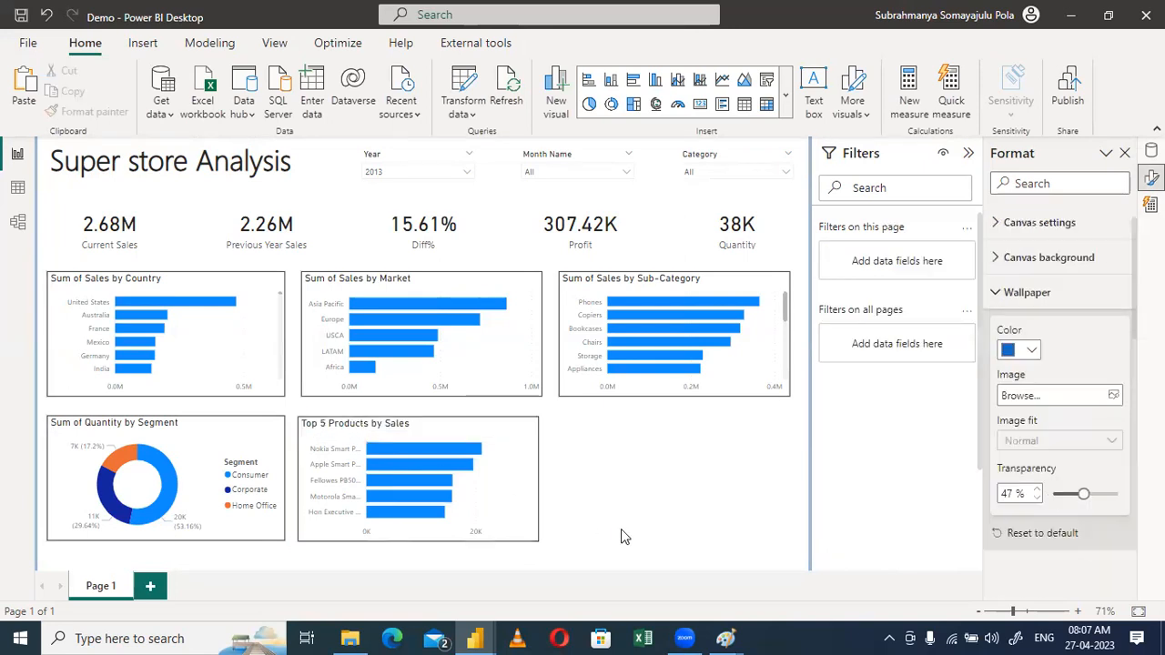
Duplicate the Sum of Sales by Sub-Category chart and place the copy below the original, beside the top 5 products chart
left_click(487, 425)
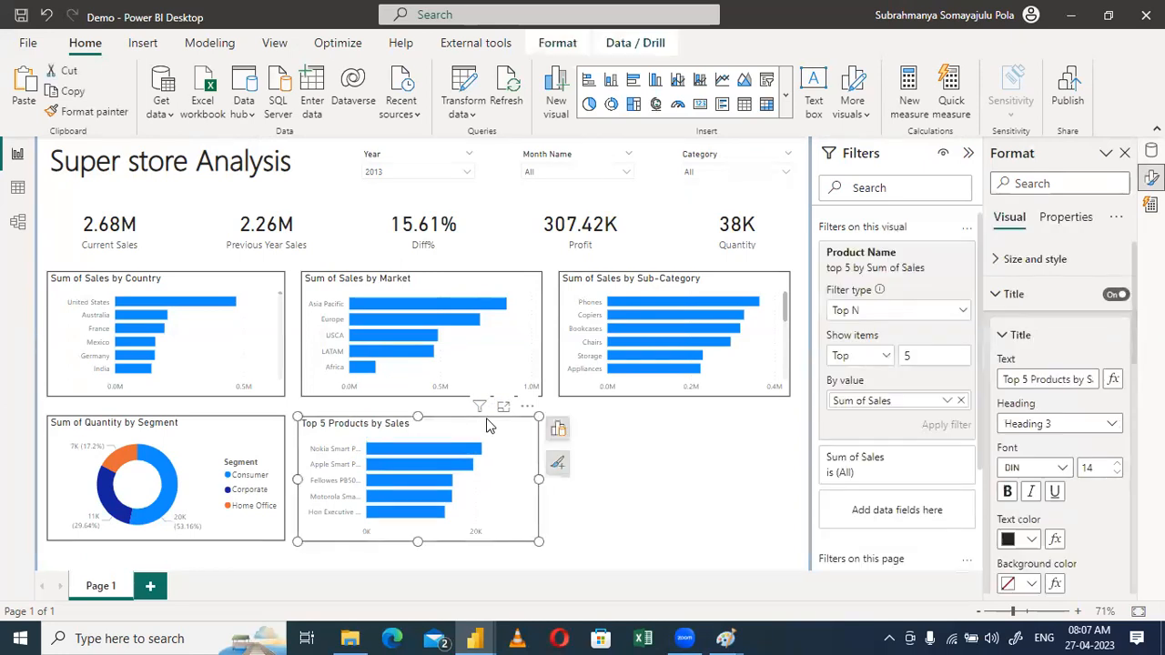
left_click(645, 279)
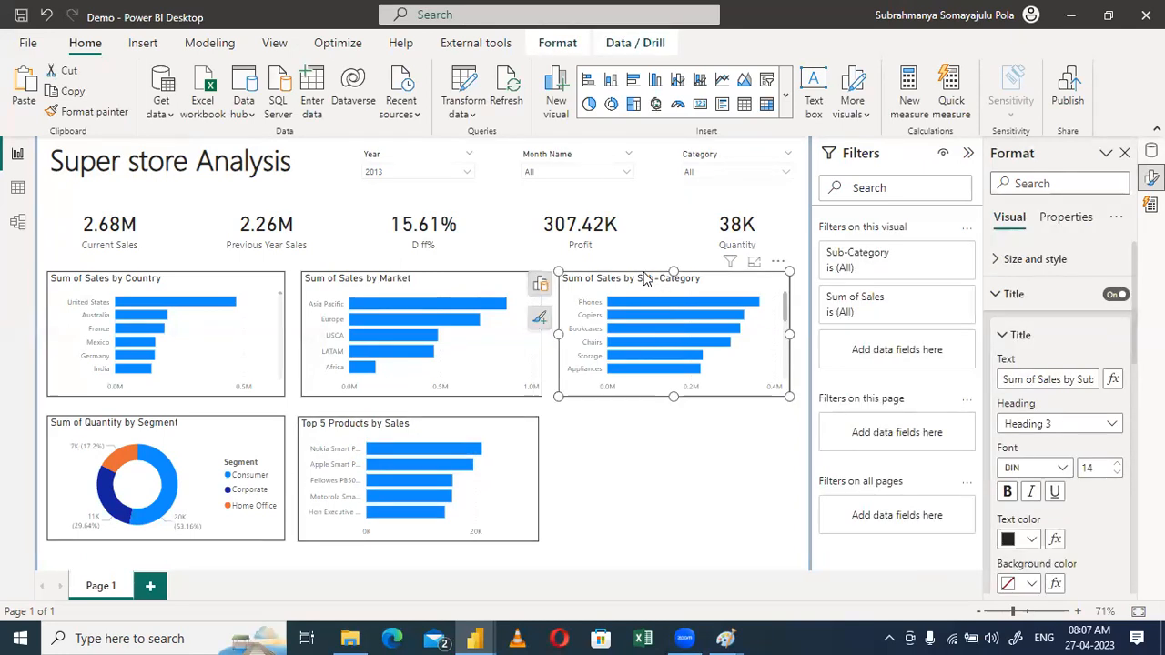
left_click_drag(645, 278, 587, 429)
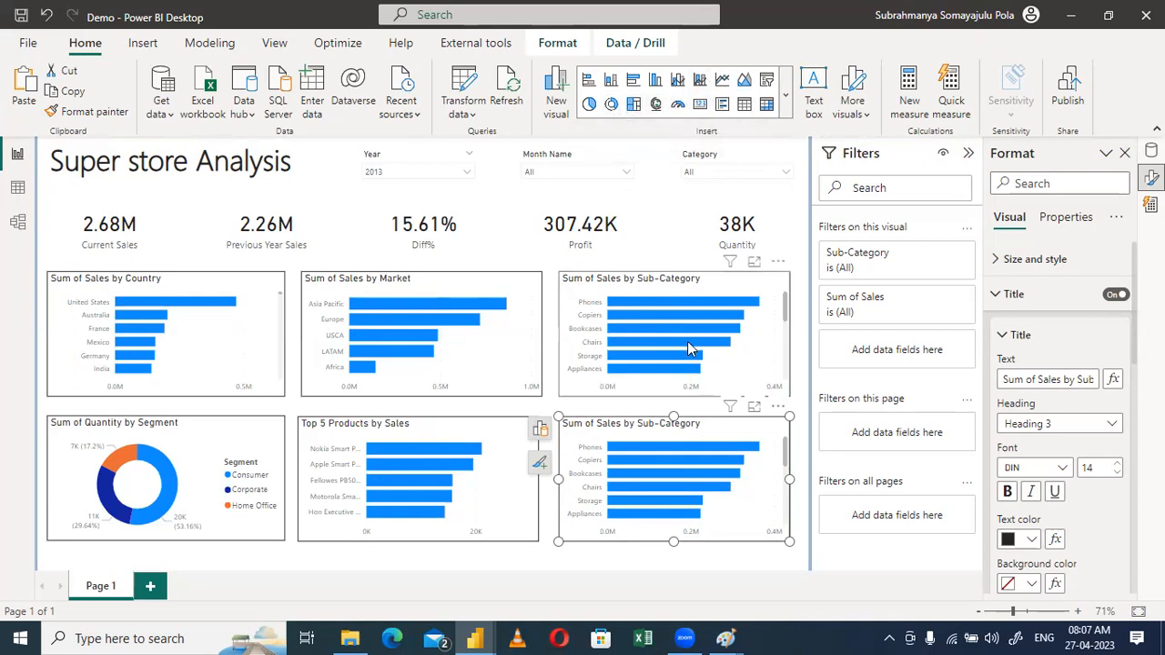
mouse_move(687, 345)
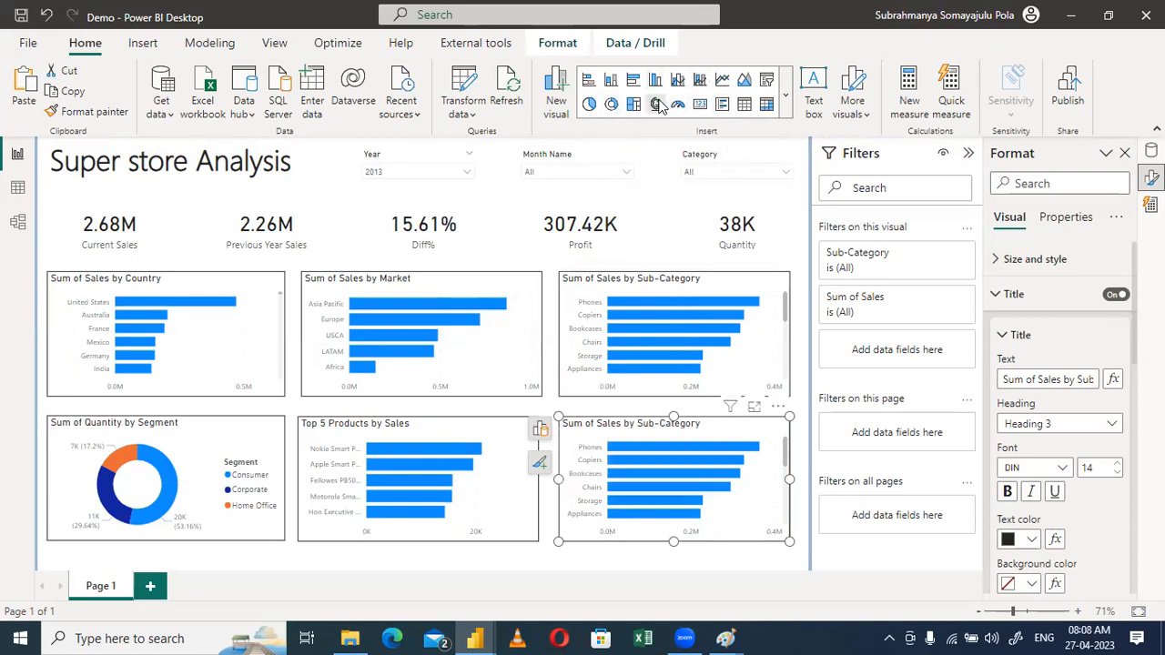
left_click(787, 97)
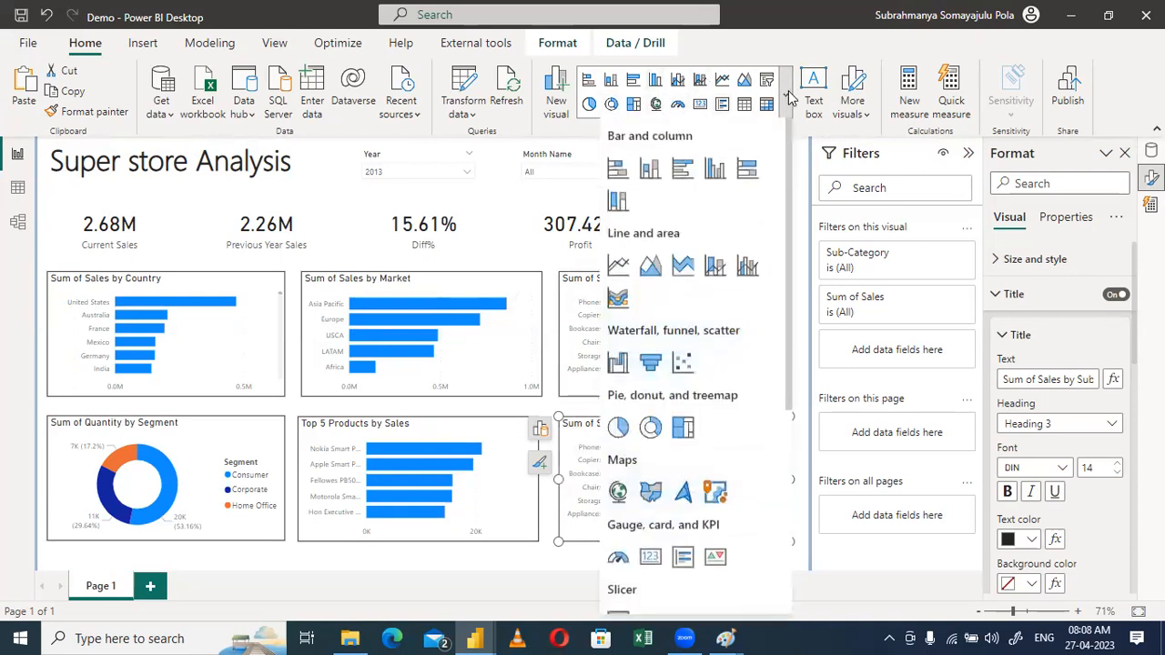
left_click(172, 285)
left_click(172, 285)
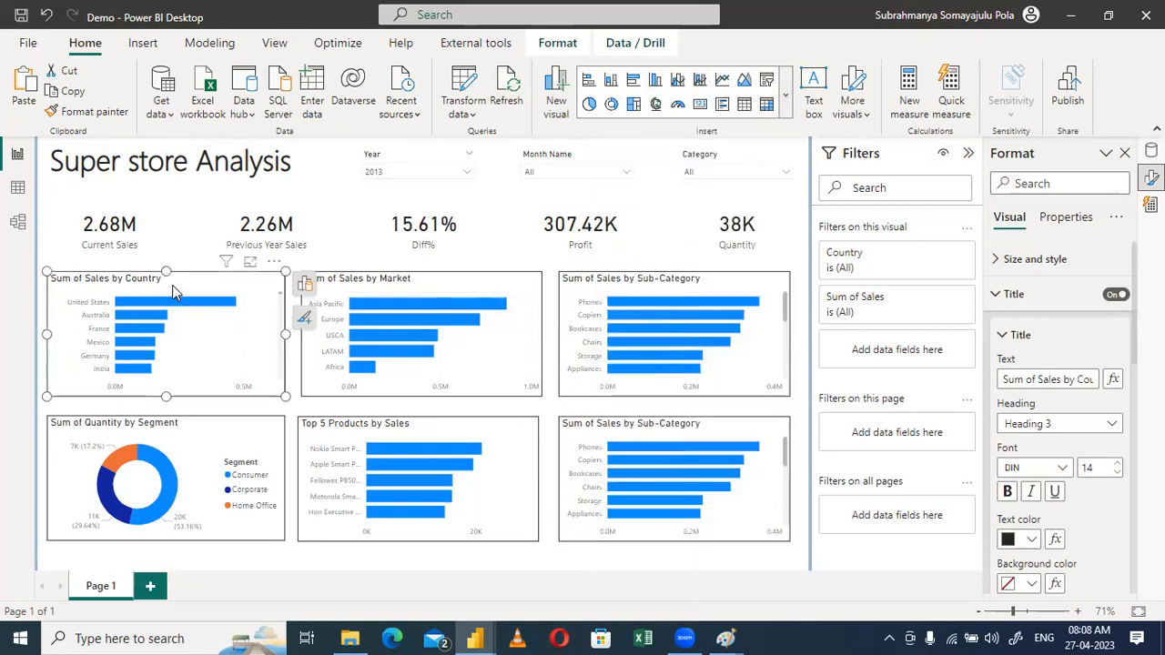
left_click(788, 99)
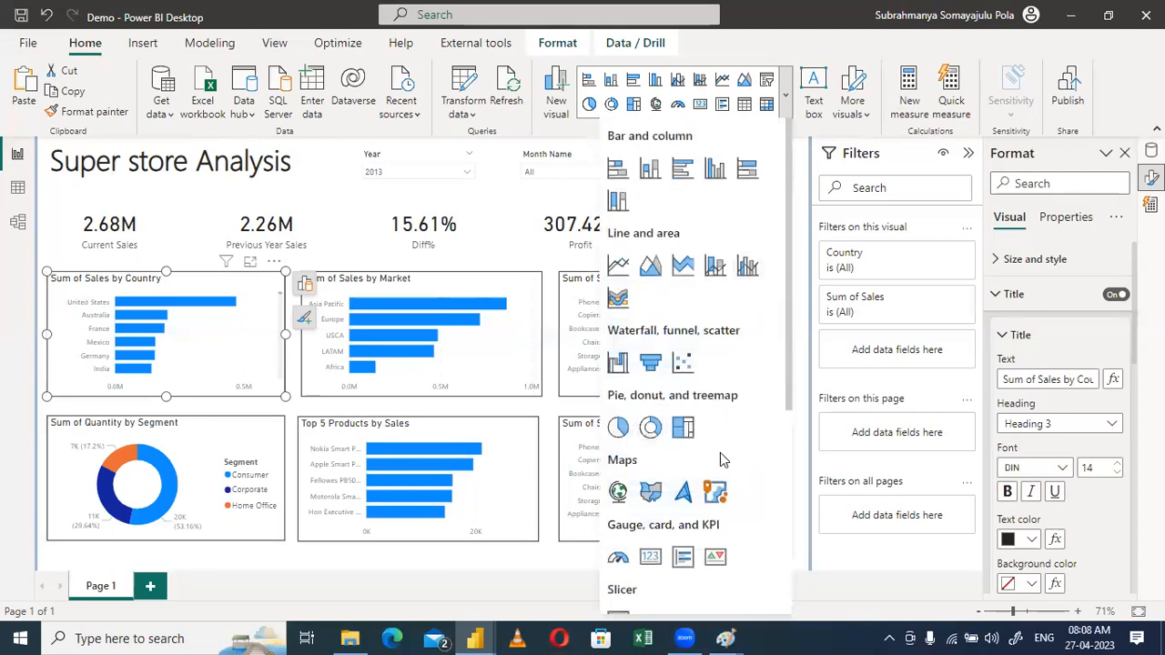
left_click(653, 492)
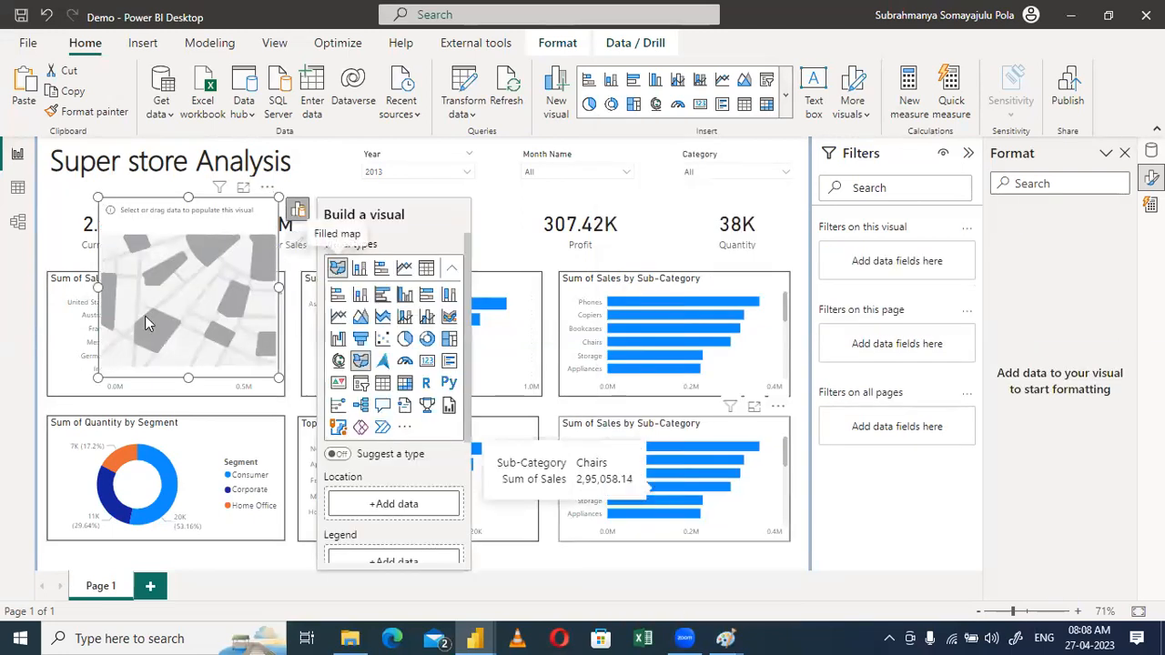
key("ctrl+z")
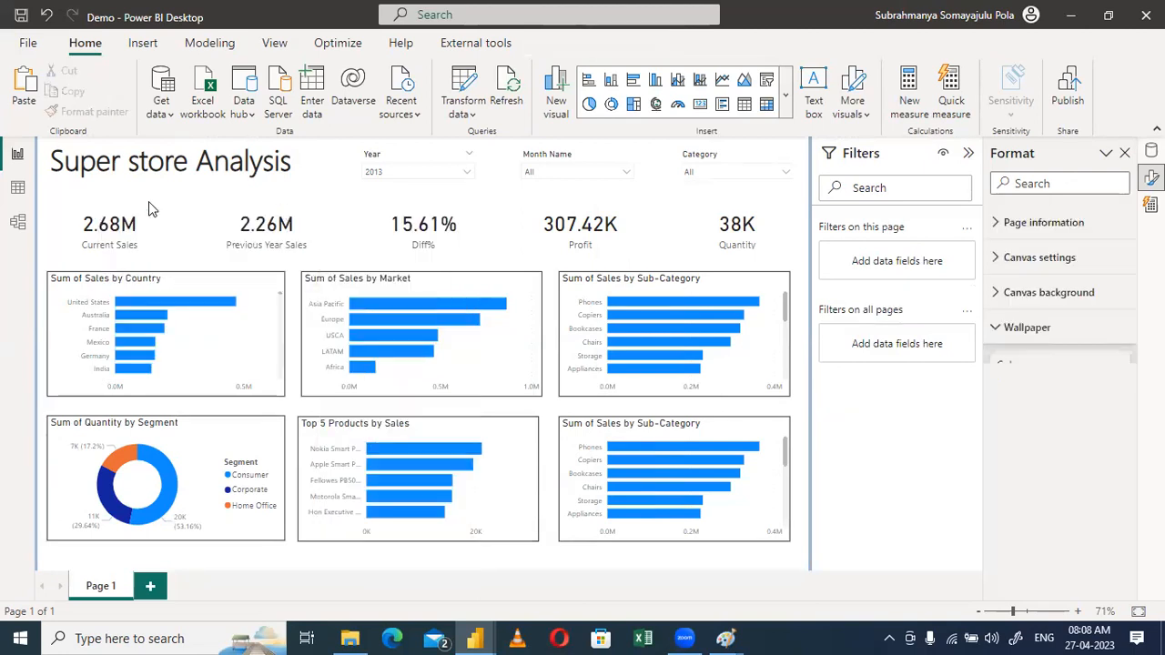
Convert the Sum of Sales by Country bar chart to a filled map
left_click(204, 330)
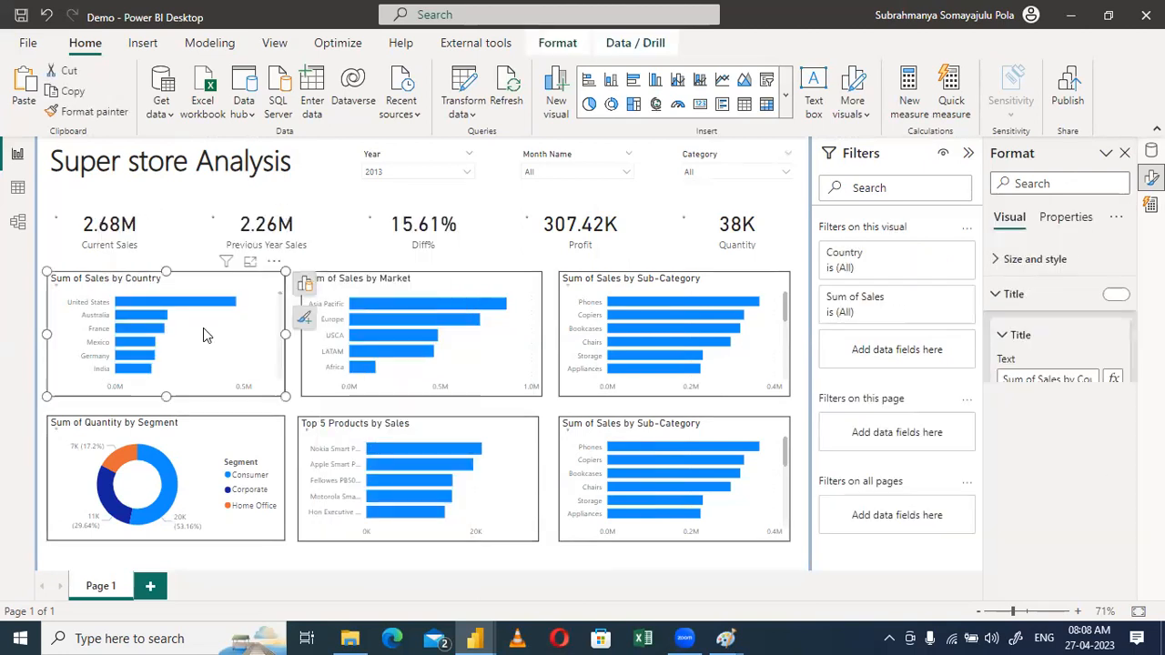
left_click(305, 286)
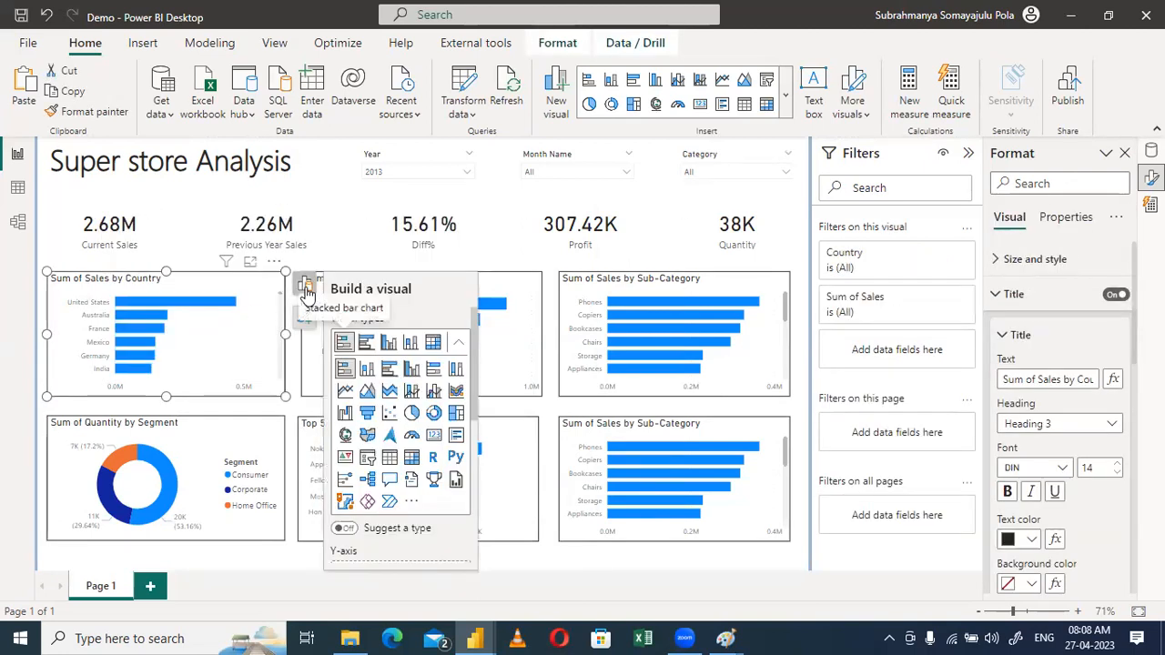
left_click(367, 441)
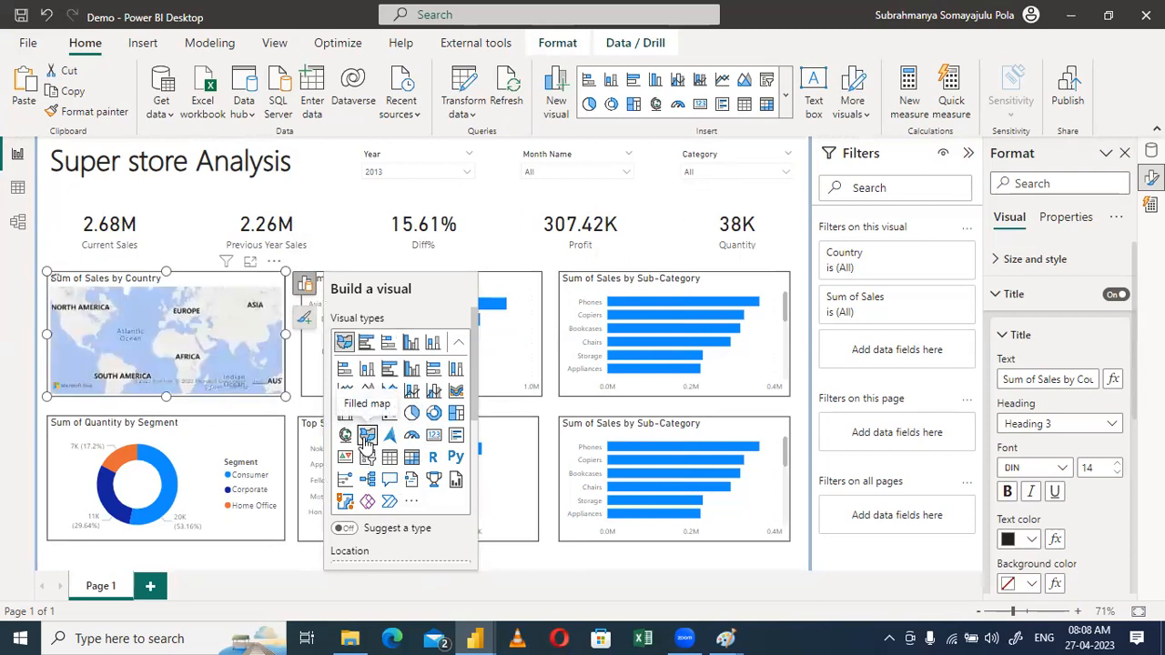
left_click(255, 559)
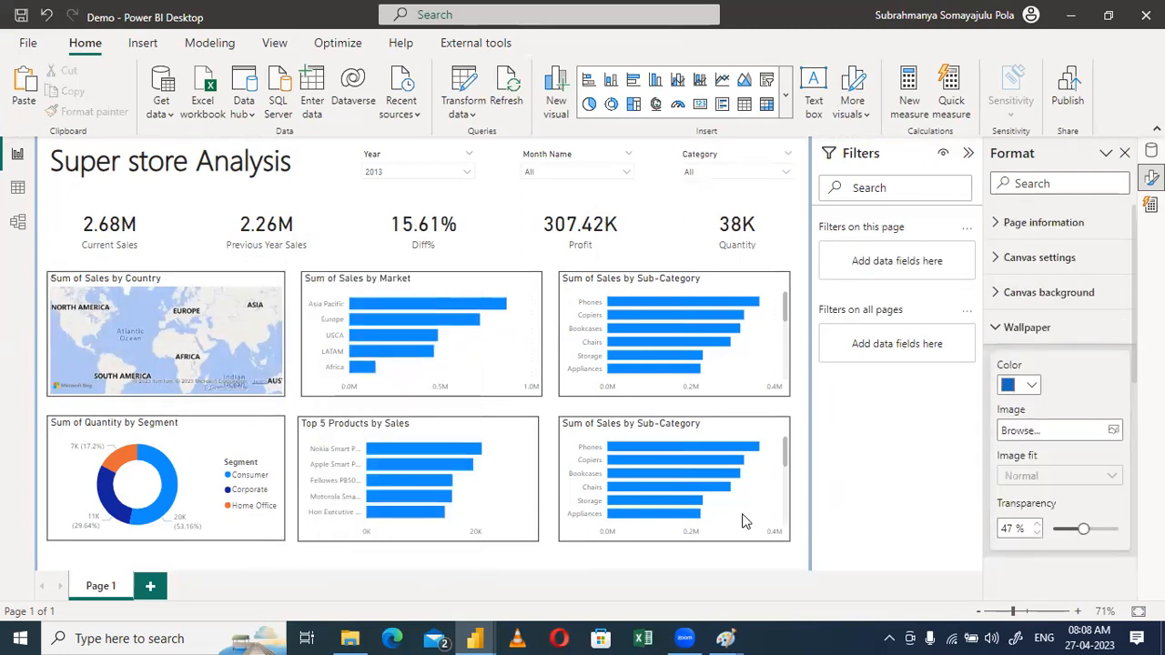
Convert the lower copy of the Sum of Sales by Sub-Category bar chart to a treemap
left_click(749, 426)
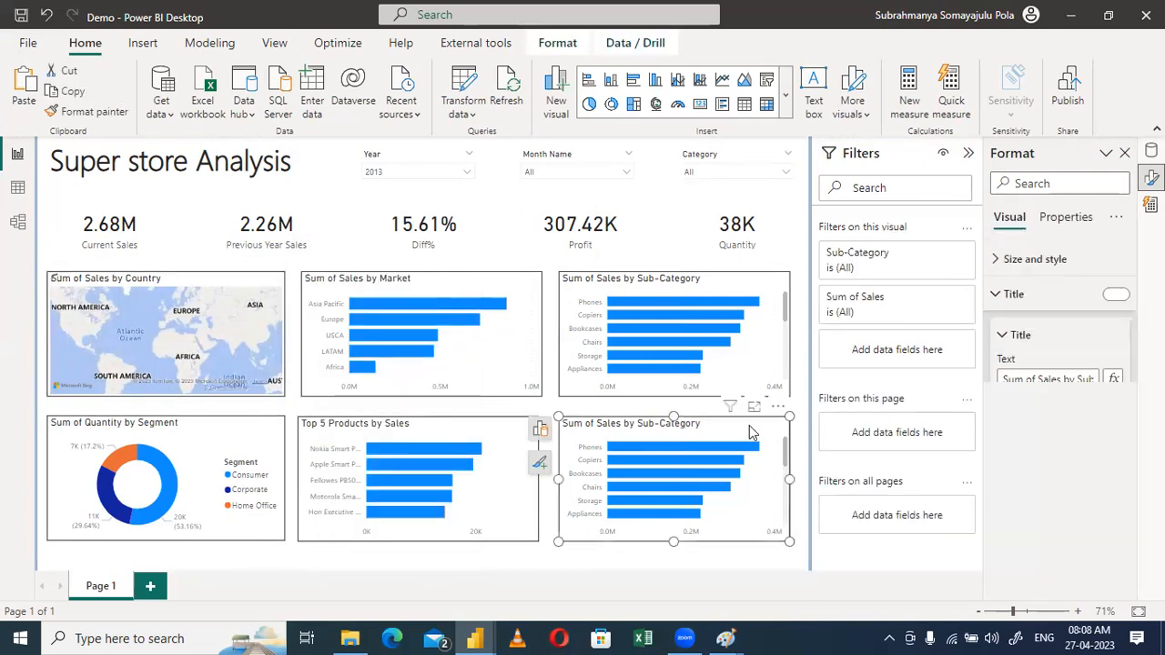
left_click(540, 429)
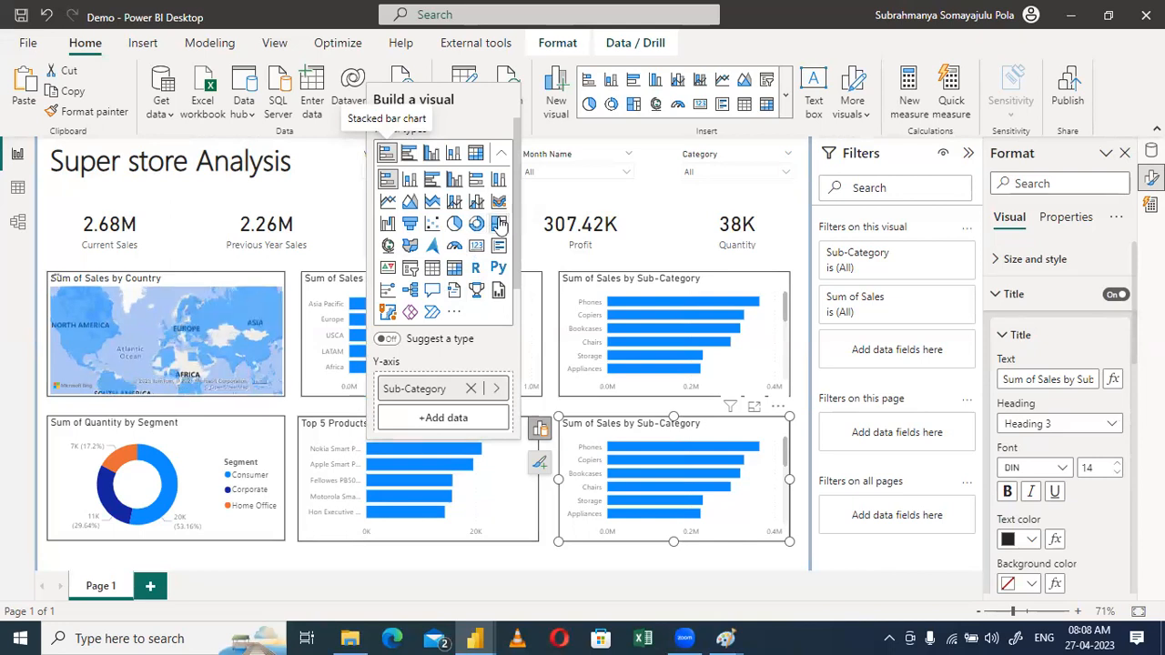
left_click(499, 224)
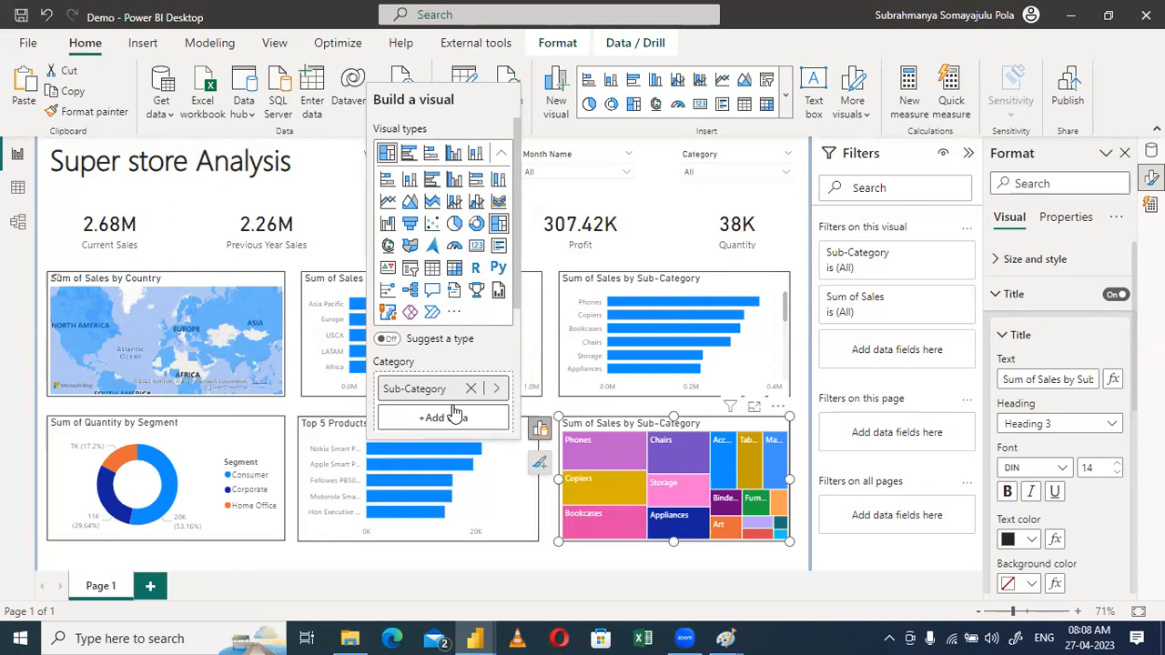
Add the Category field from the Orders table to the treemap's categories and place it above Sub-Category
left_click(450, 416)
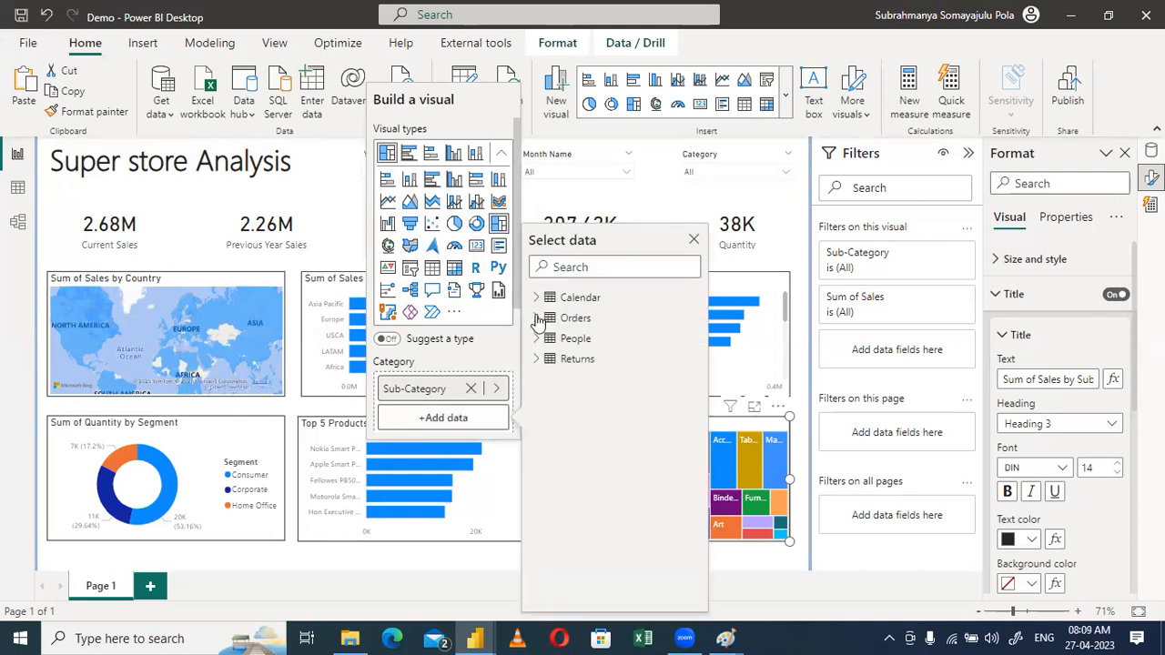
left_click(537, 319)
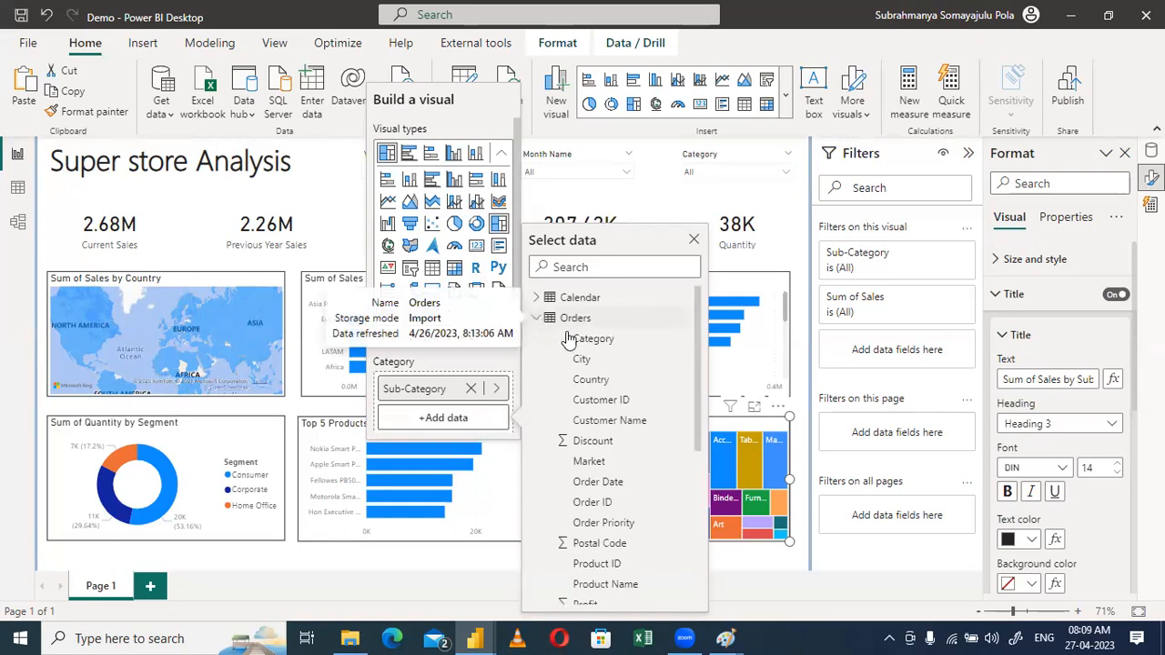
left_click(582, 339)
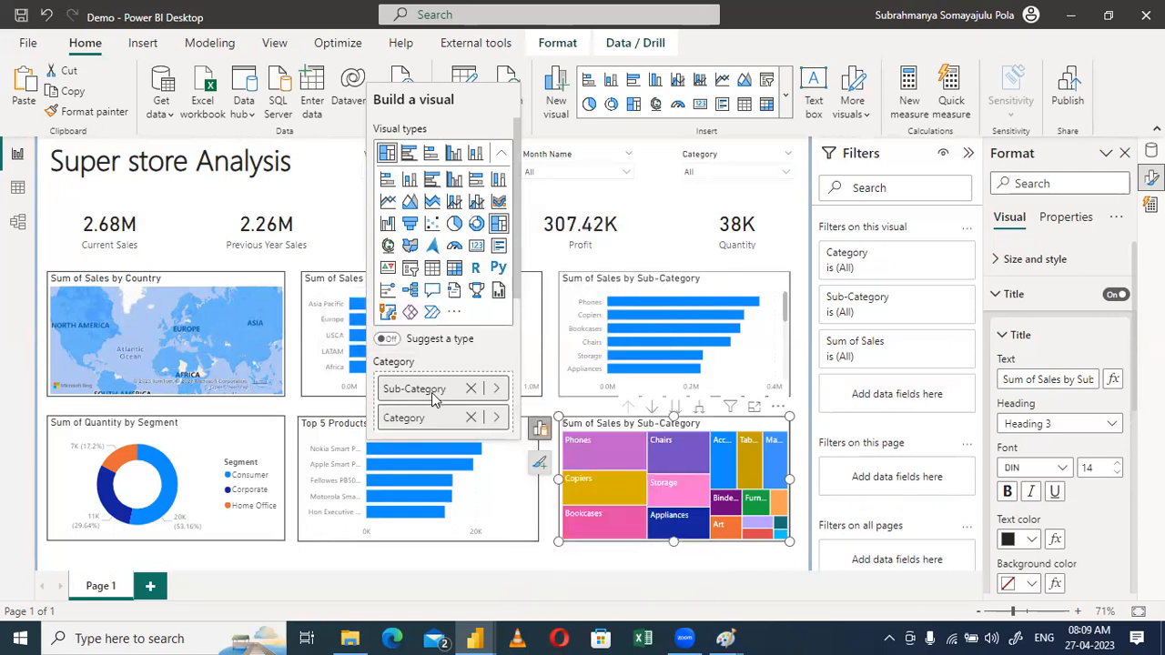
left_click_drag(435, 419, 435, 428)
left_click_drag(450, 325, 444, 380)
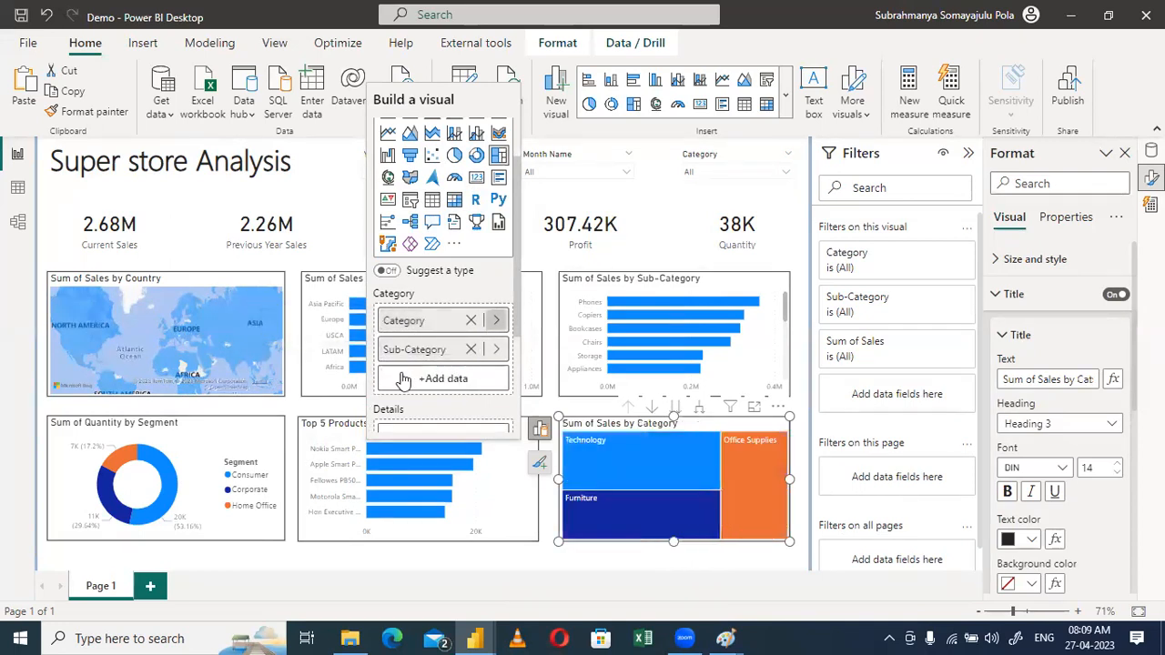
left_click(410, 564)
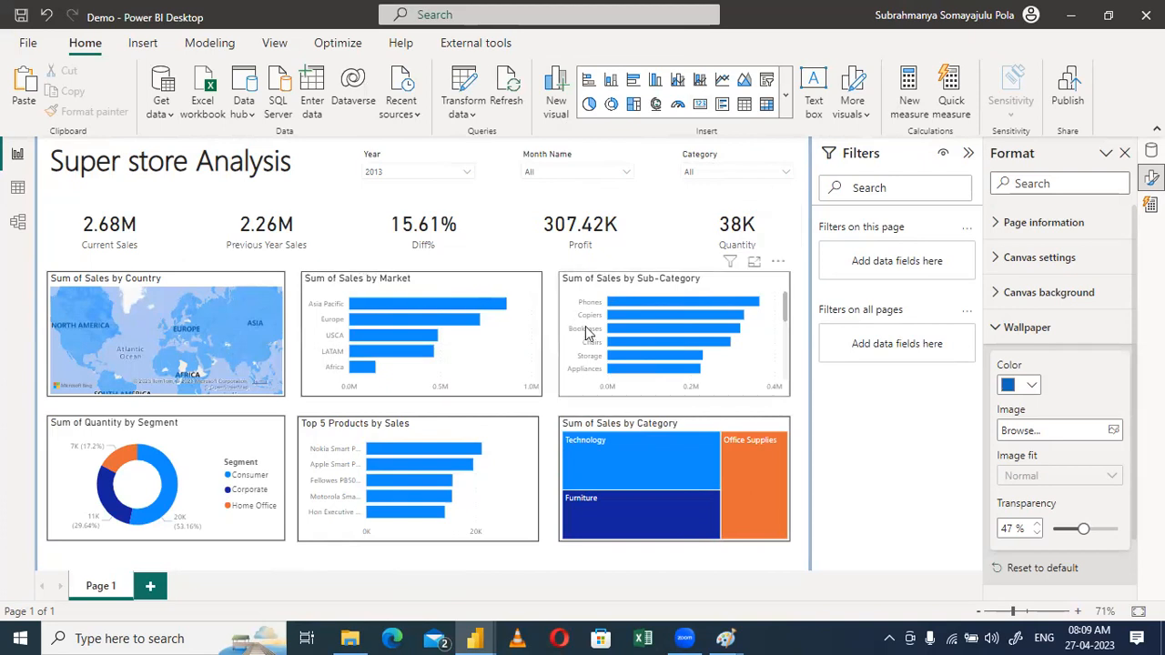
Set the Year slicer to 2014 only
mouse_move(660, 307)
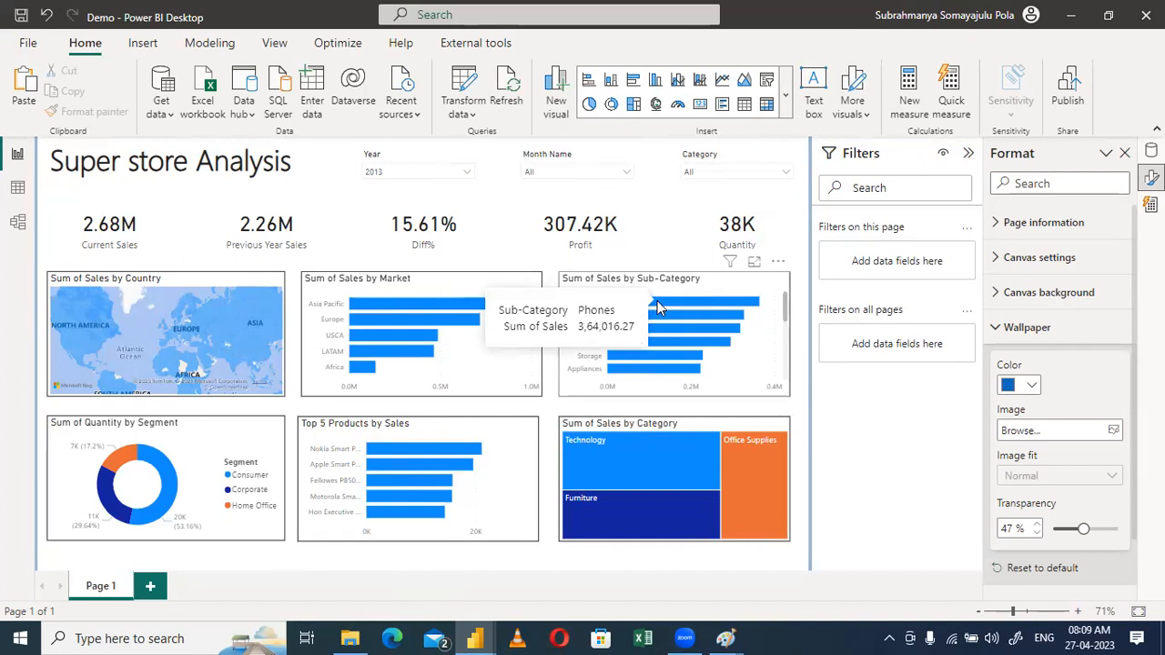
left_click(408, 169)
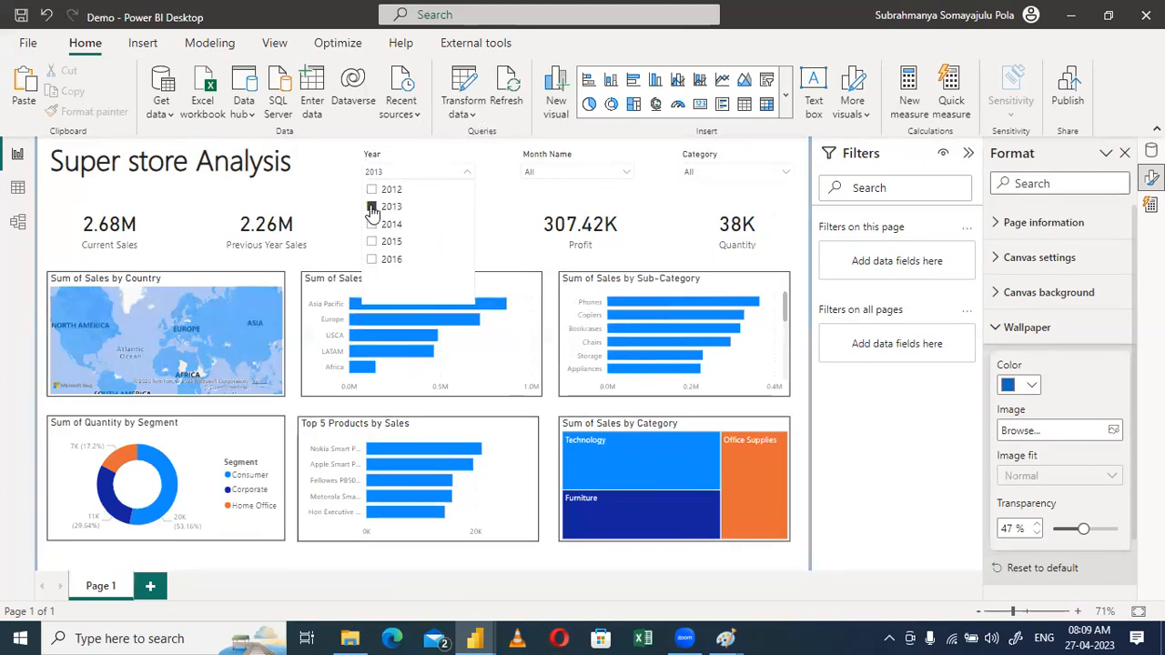
left_click(373, 208)
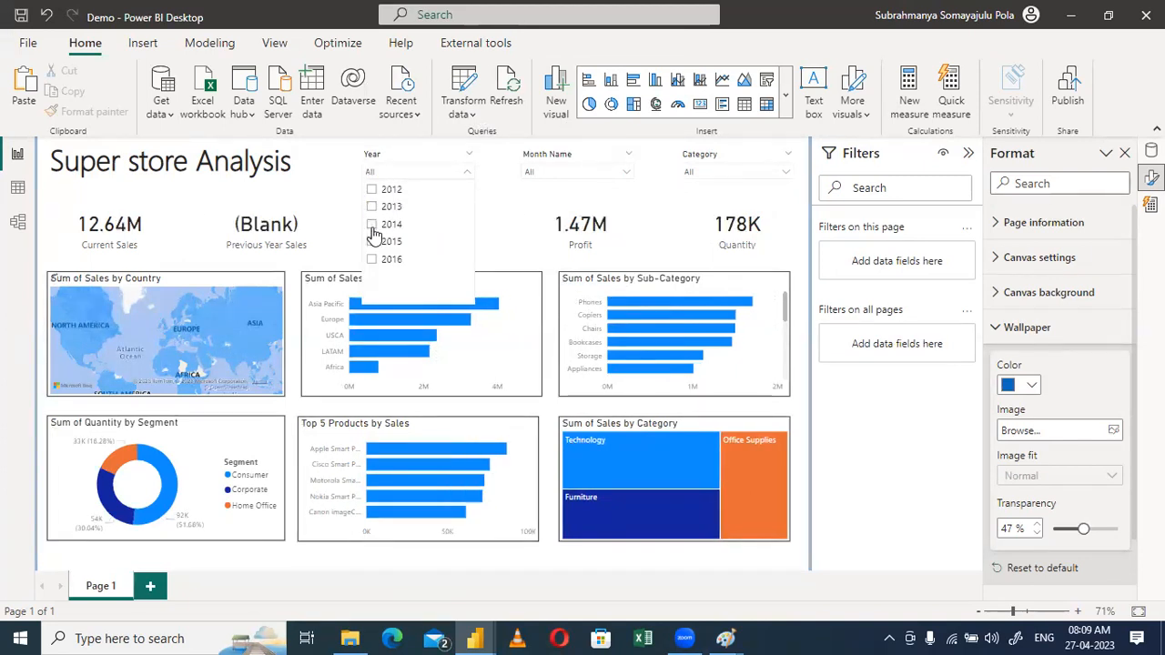
left_click(373, 226)
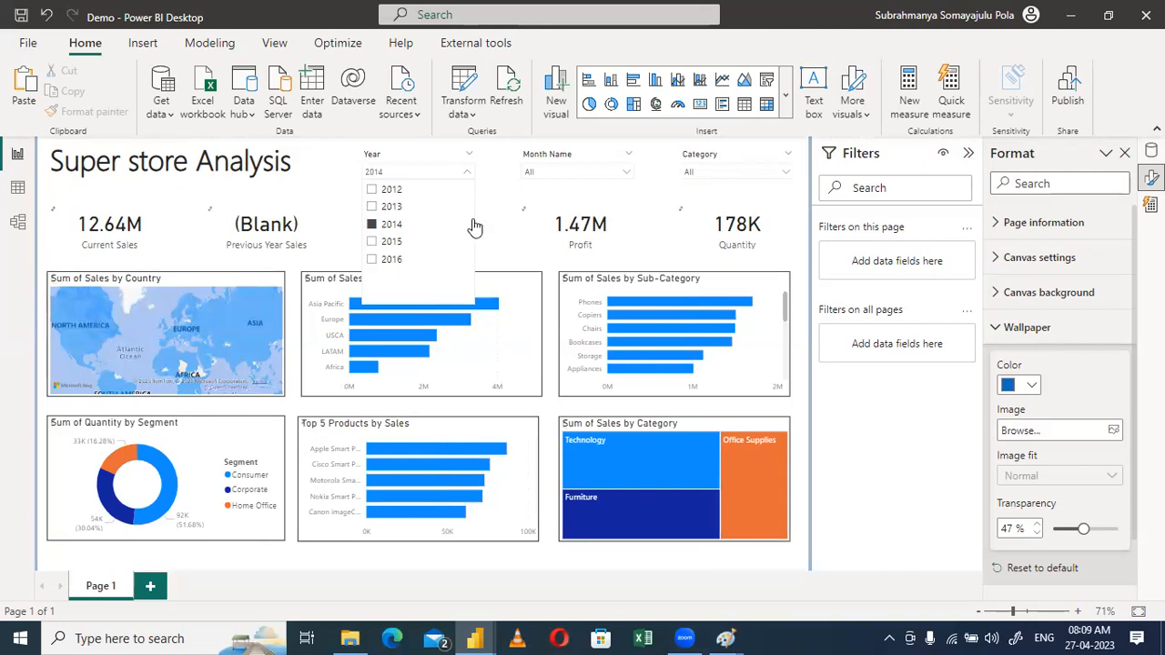
left_click(497, 174)
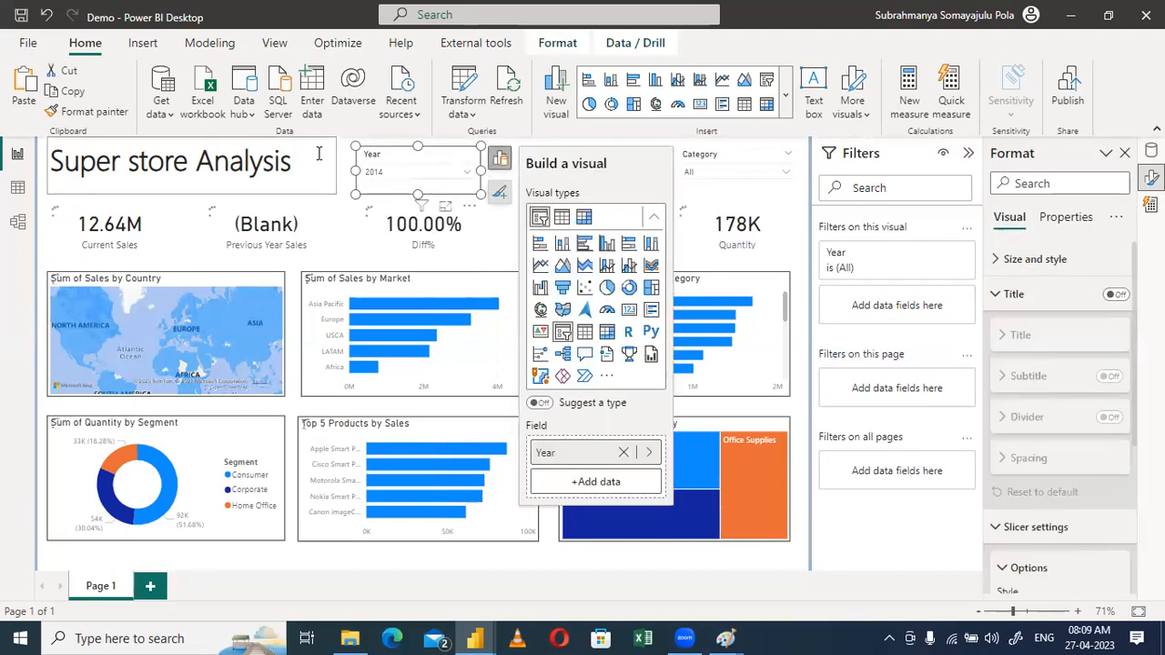
Cross-filter the report by Asia Pacific in the Sum of Sales by Market chart, clear the selection and collapse the Wallpaper settings
left_click(283, 555)
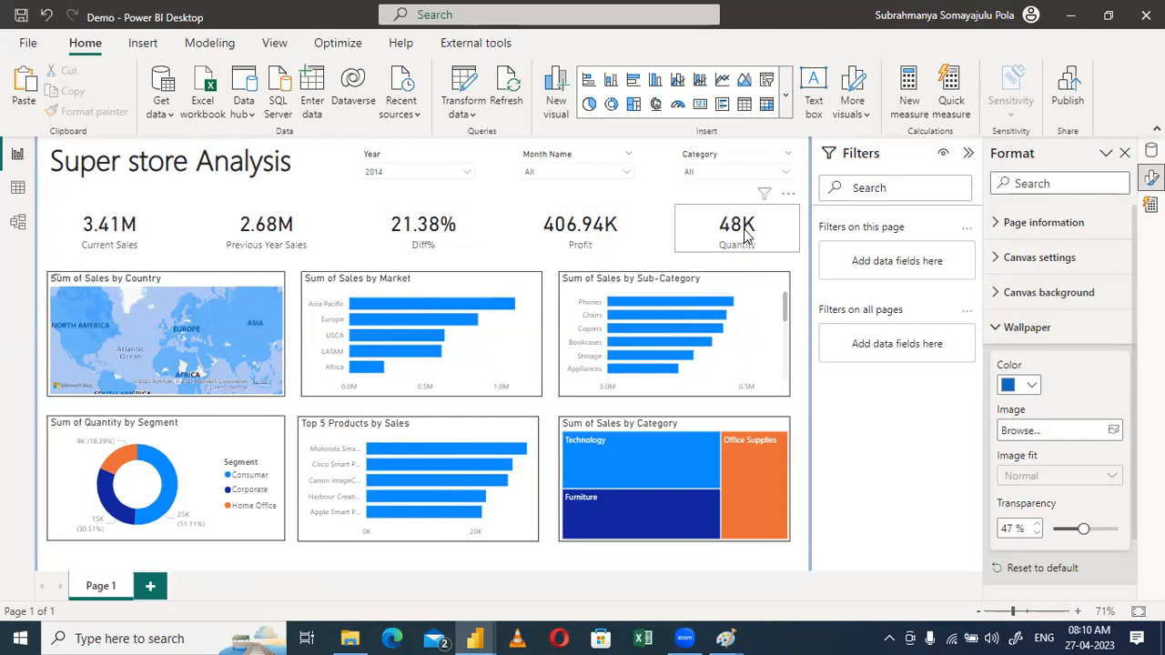
left_click(375, 306)
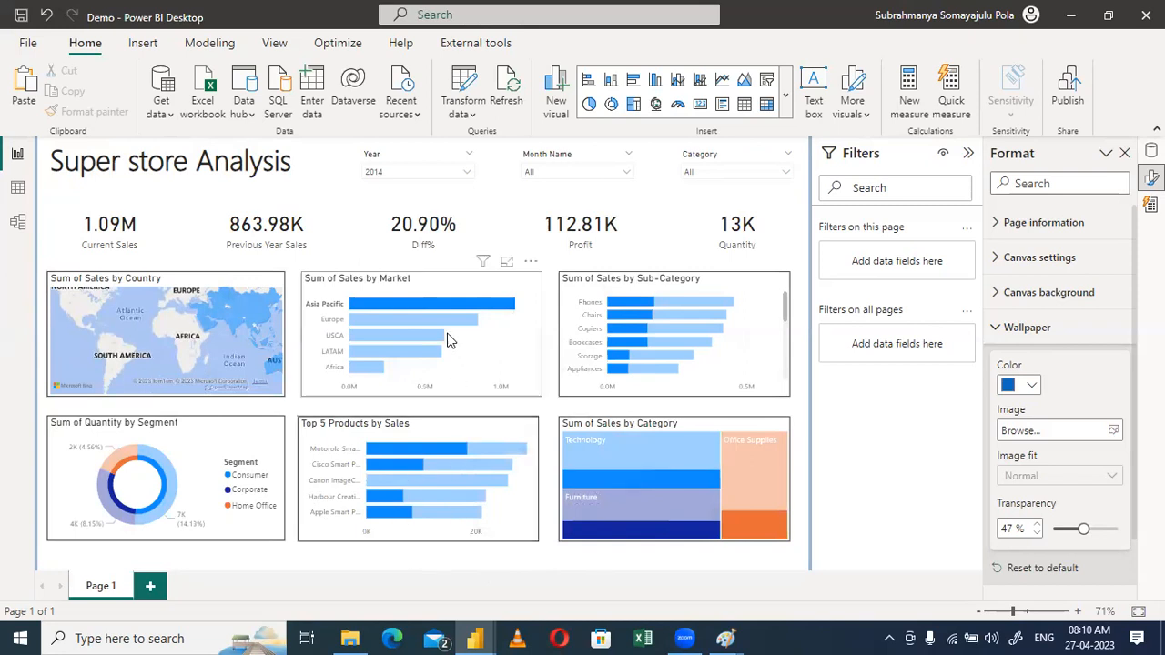
left_click(437, 306)
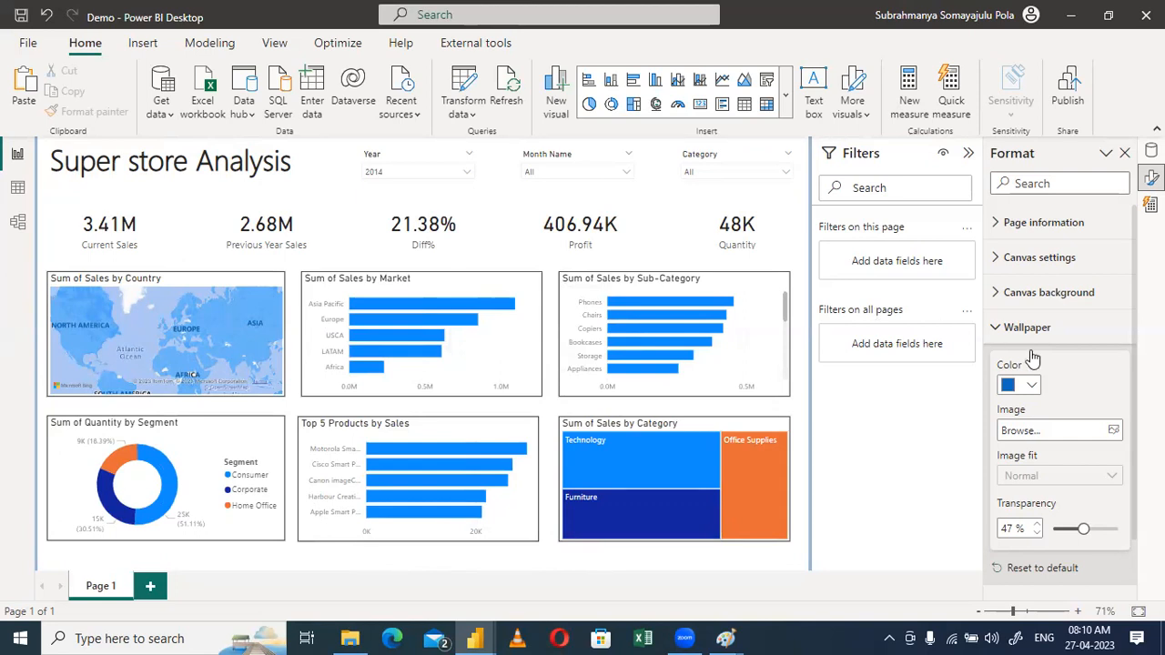
left_click(1002, 329)
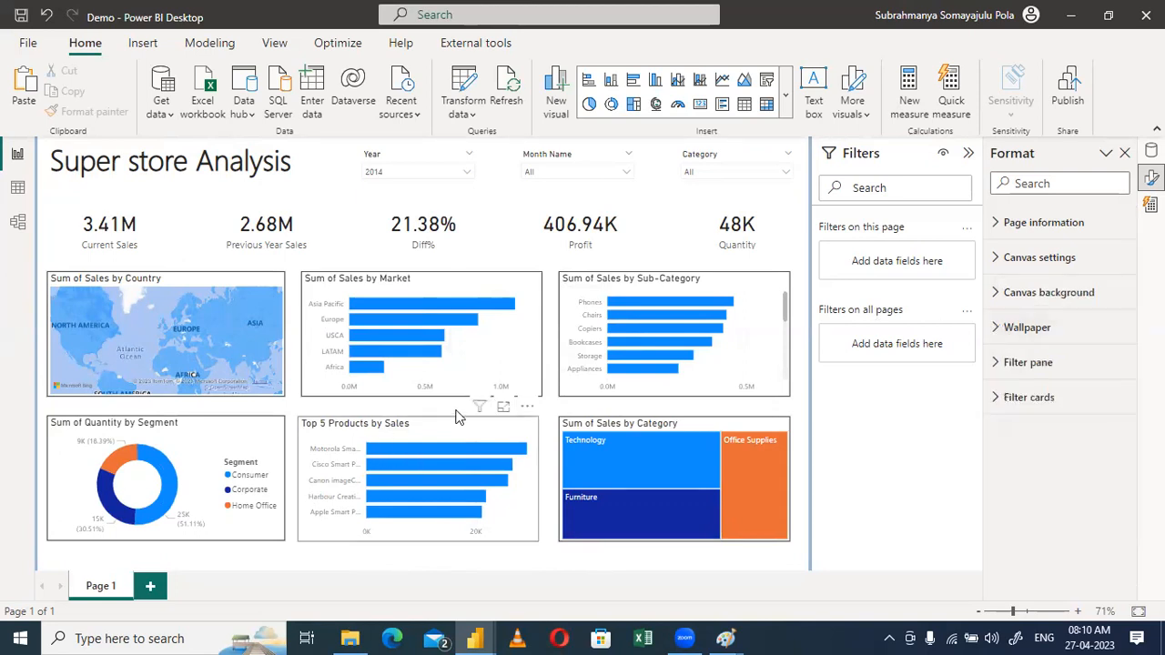
Distribute the segment donut, Top 5 Products chart and category treemap horizontally so the lower row is evenly spaced
mouse_move(636, 494)
left_click(229, 436)
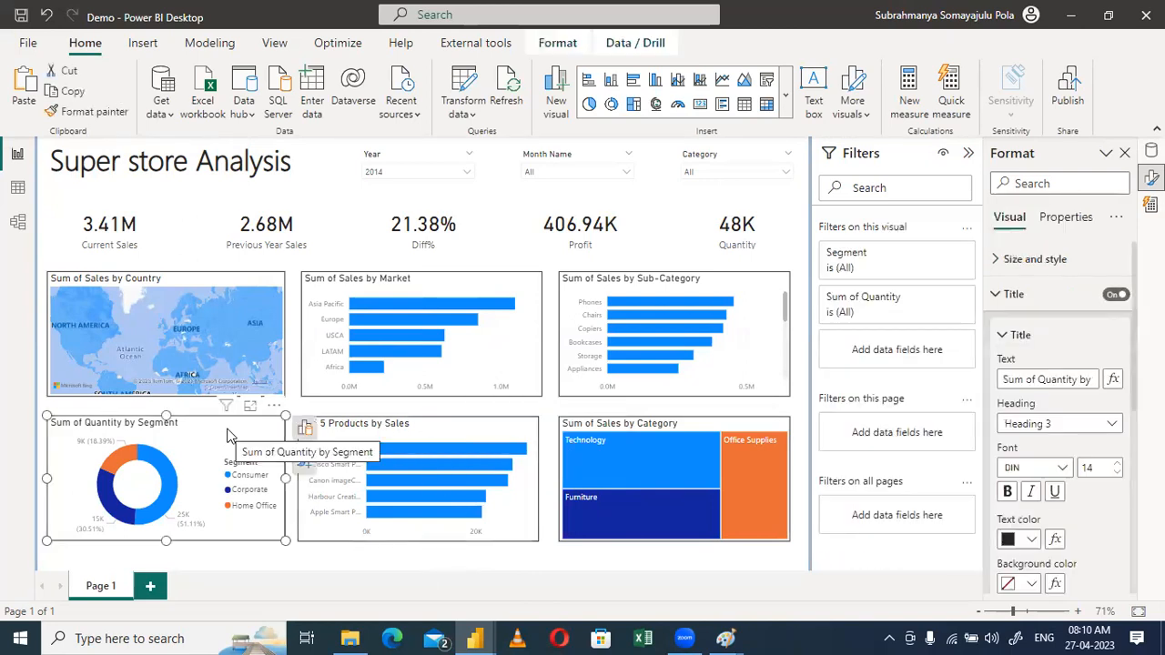
left_click(476, 420, "ctrl")
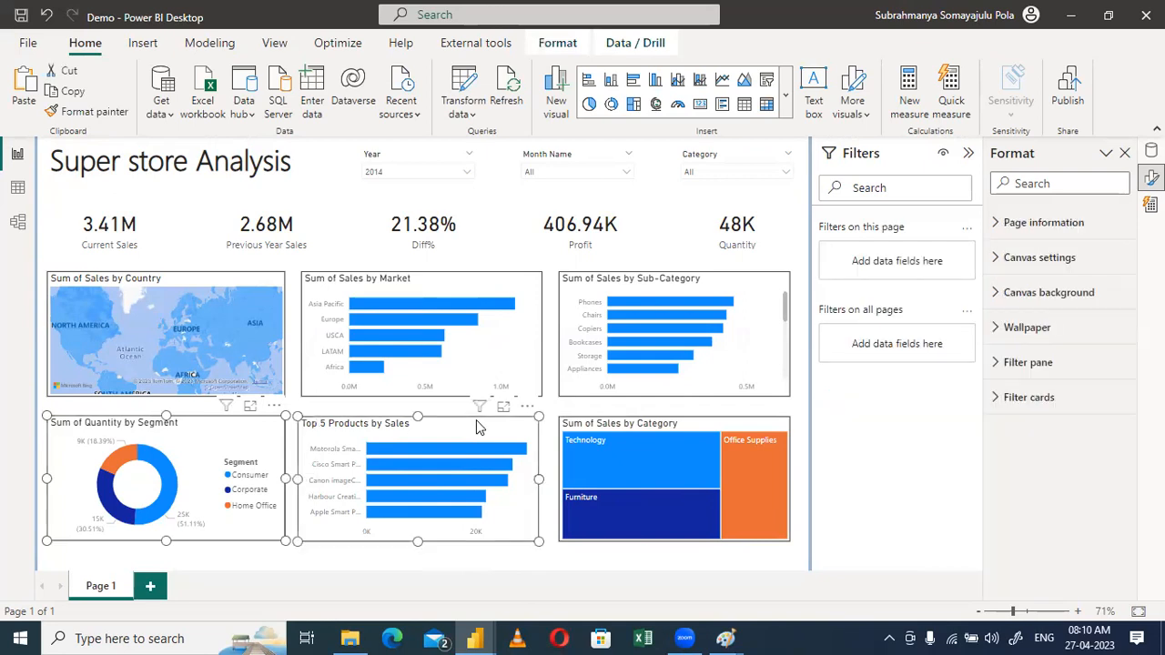
left_click(608, 439, "ctrl")
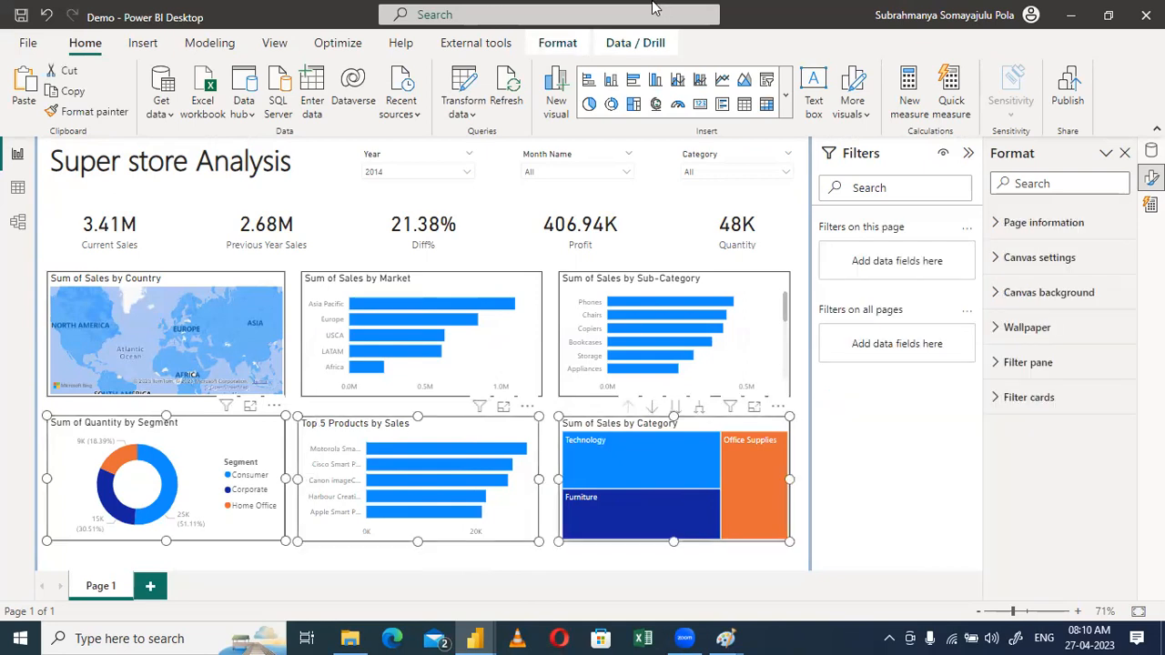
left_click(555, 44)
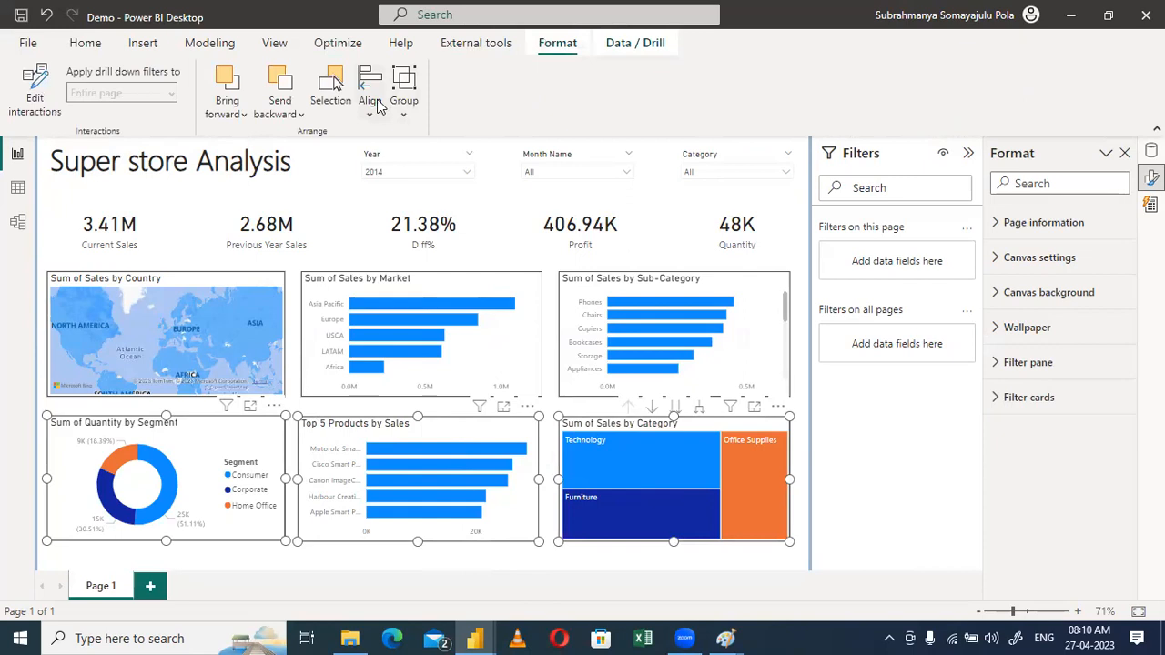
left_click(368, 96)
left_click(400, 321)
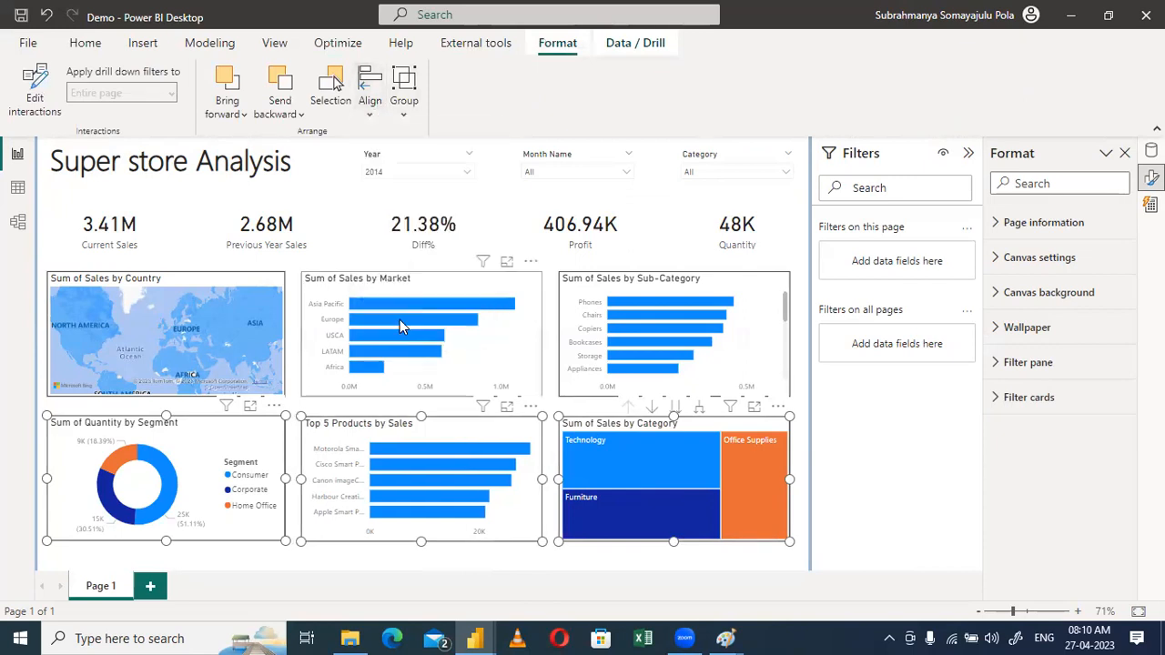
left_click(341, 563)
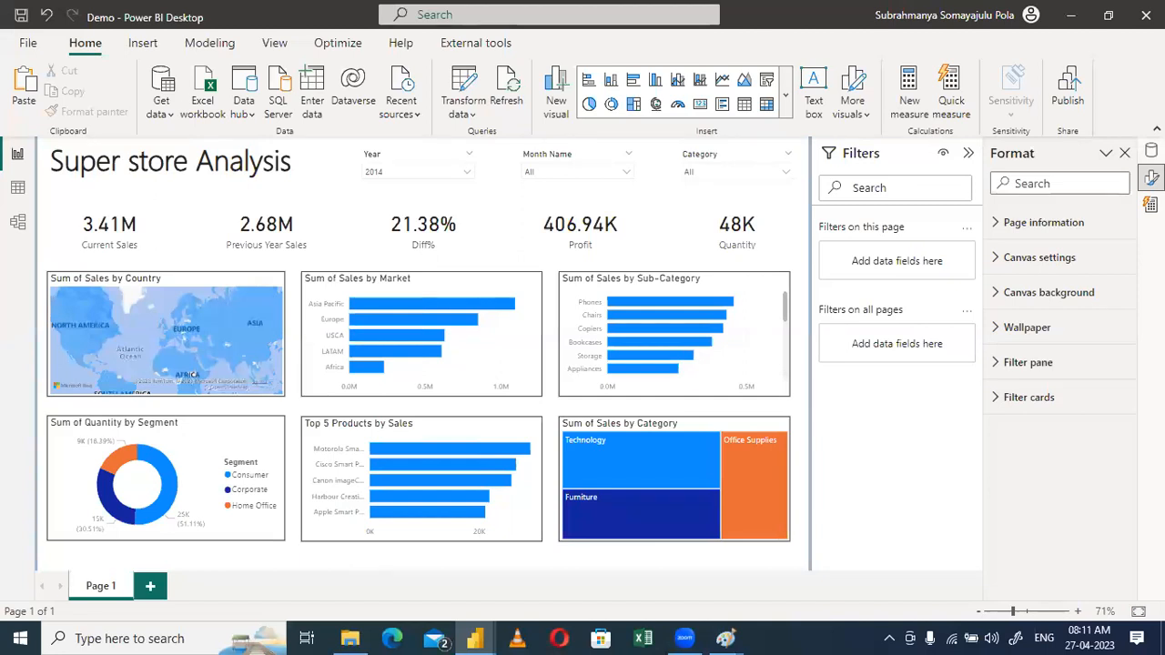
Publish the report to the Demo Workspace and open the published Demo.pbix in the Power BI service
left_click(1070, 84)
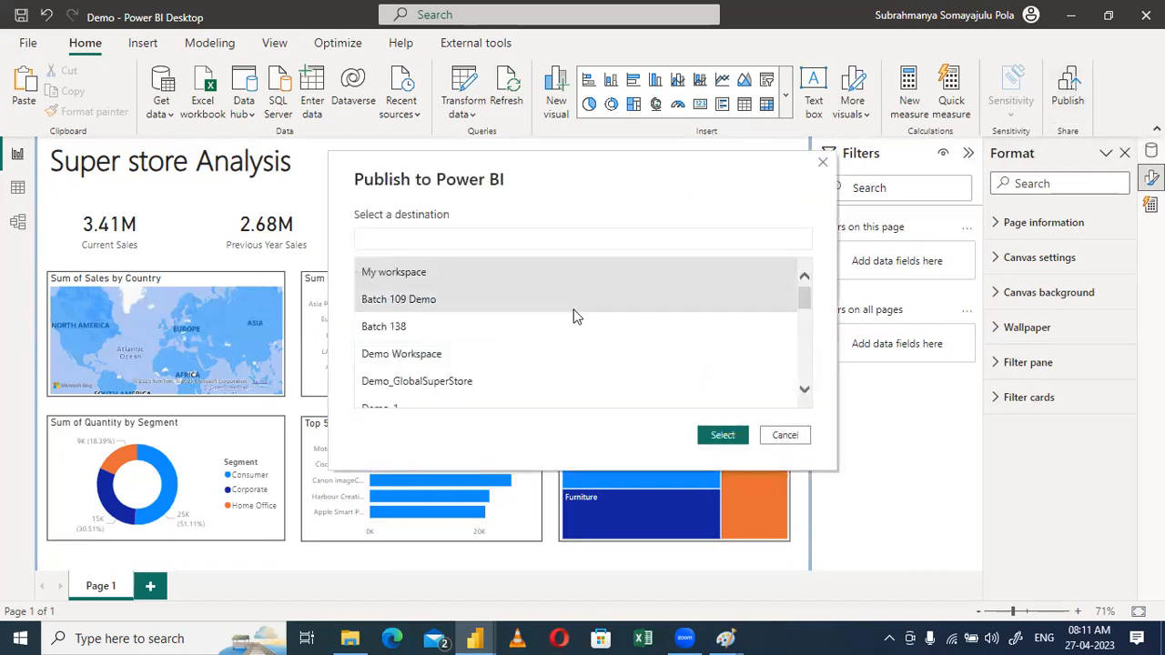
scroll(437, 353, "down", 3)
scroll(437, 353, "up", 3)
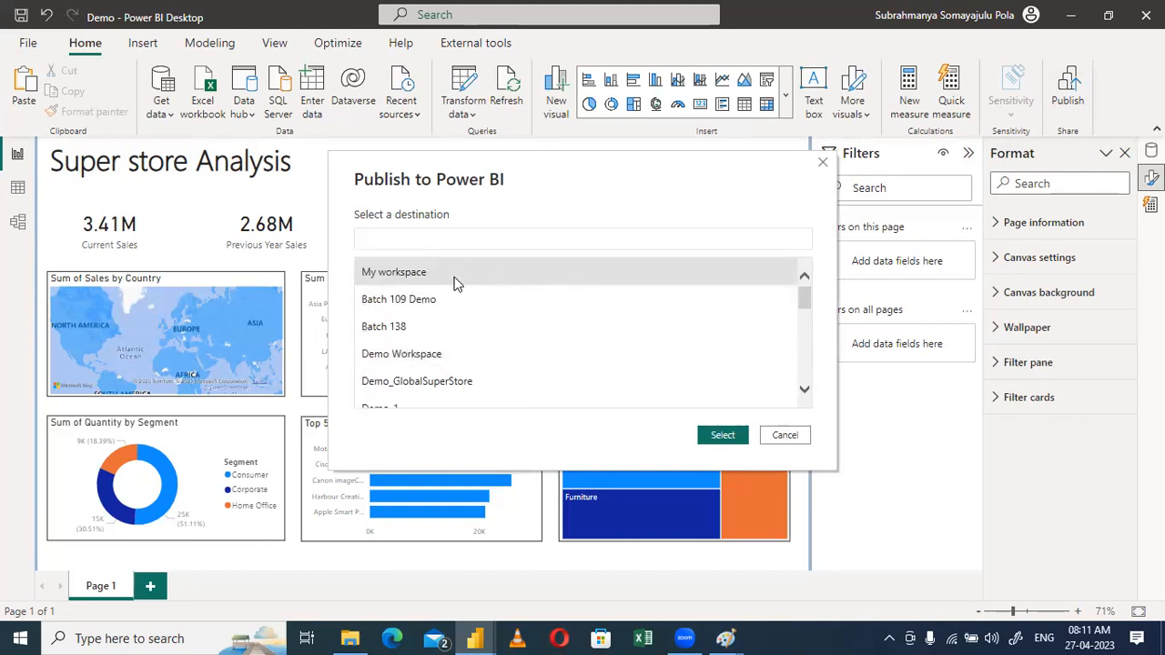
left_click(387, 355)
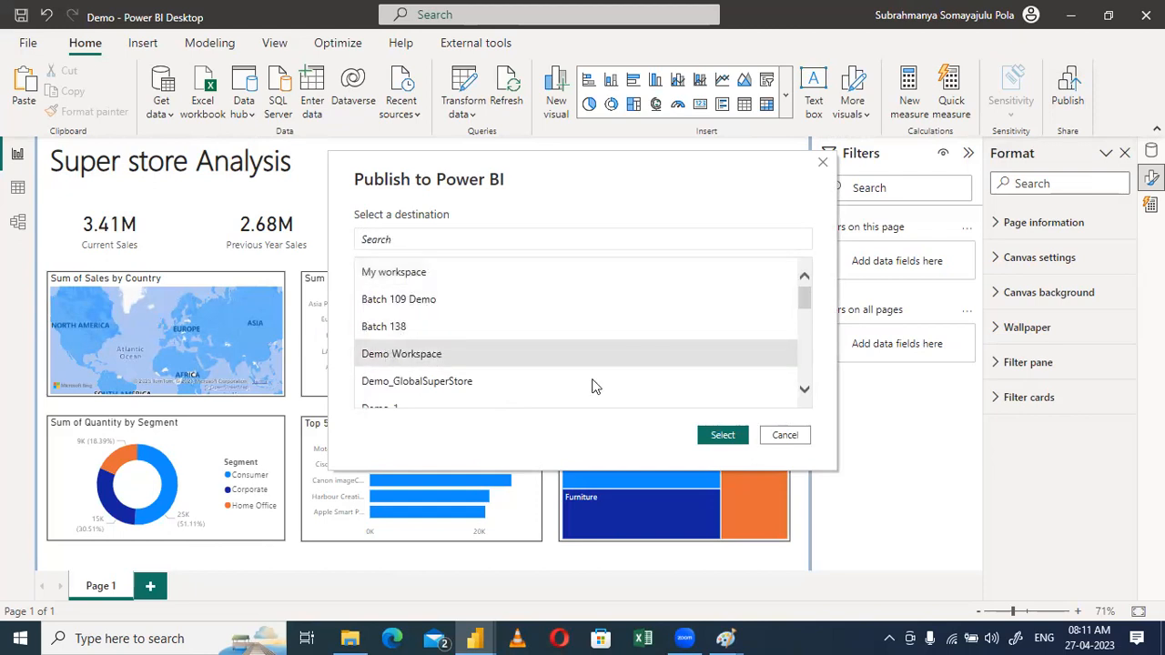
left_click(721, 435)
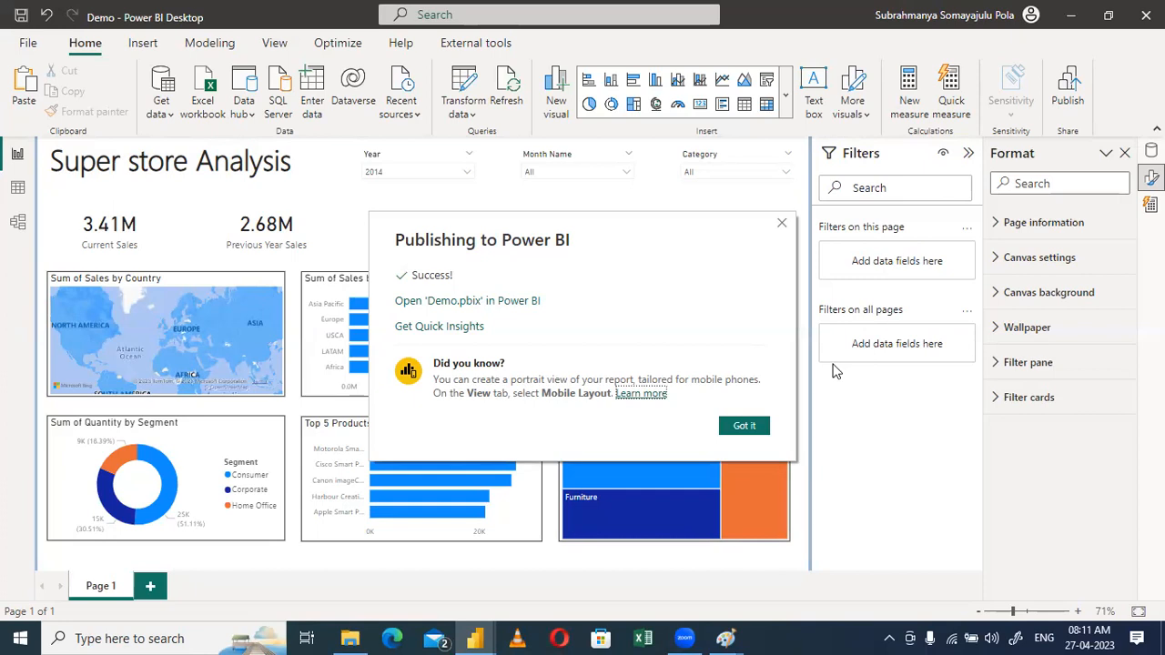
left_click(461, 311)
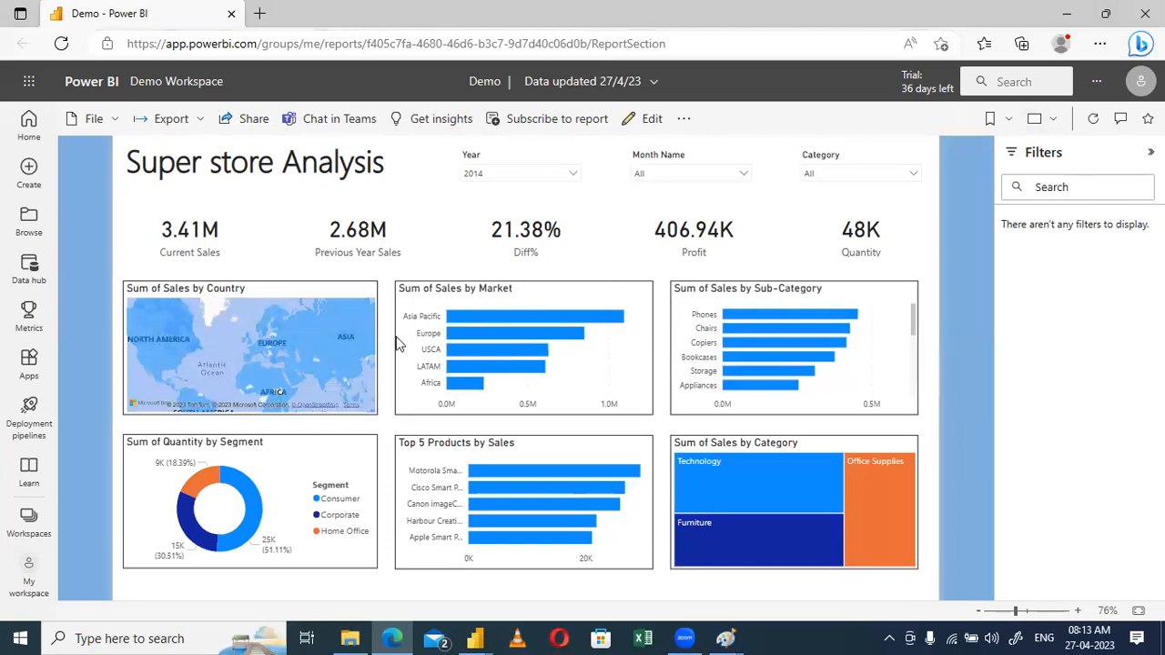
Test cross-filtering in the published report with the Asia Pacific bar of the market chart, and clear the selection
mouse_move(490, 318)
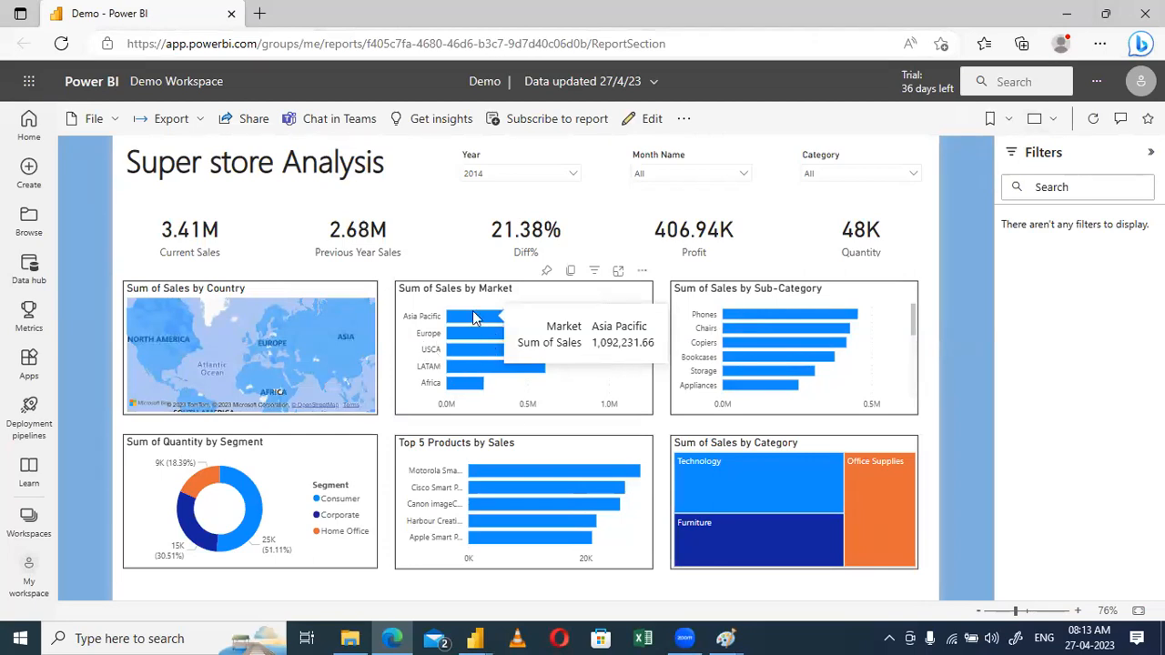
left_click(473, 315)
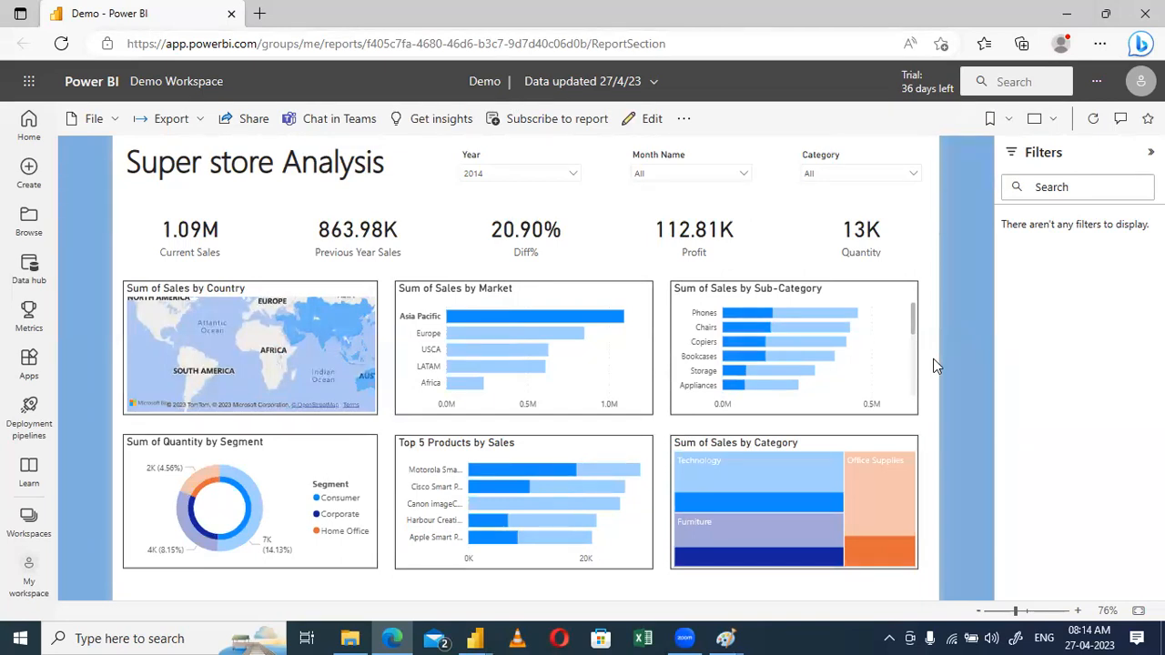
left_click(525, 316)
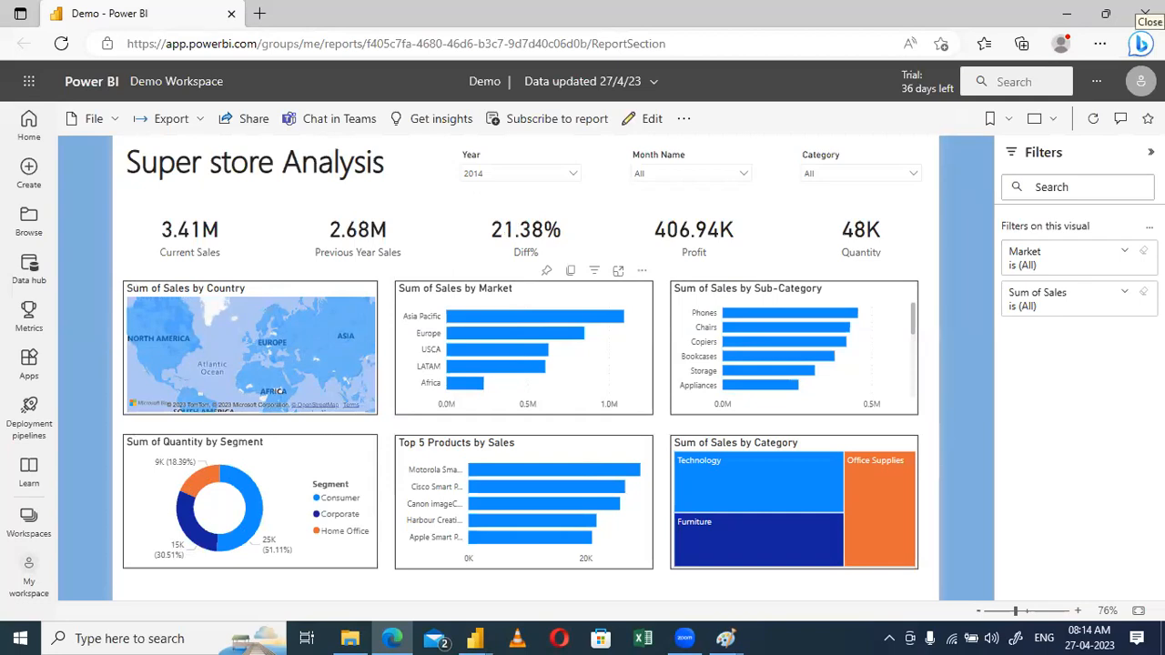
Open the Demo Workspace content list from the published report
left_click(28, 521)
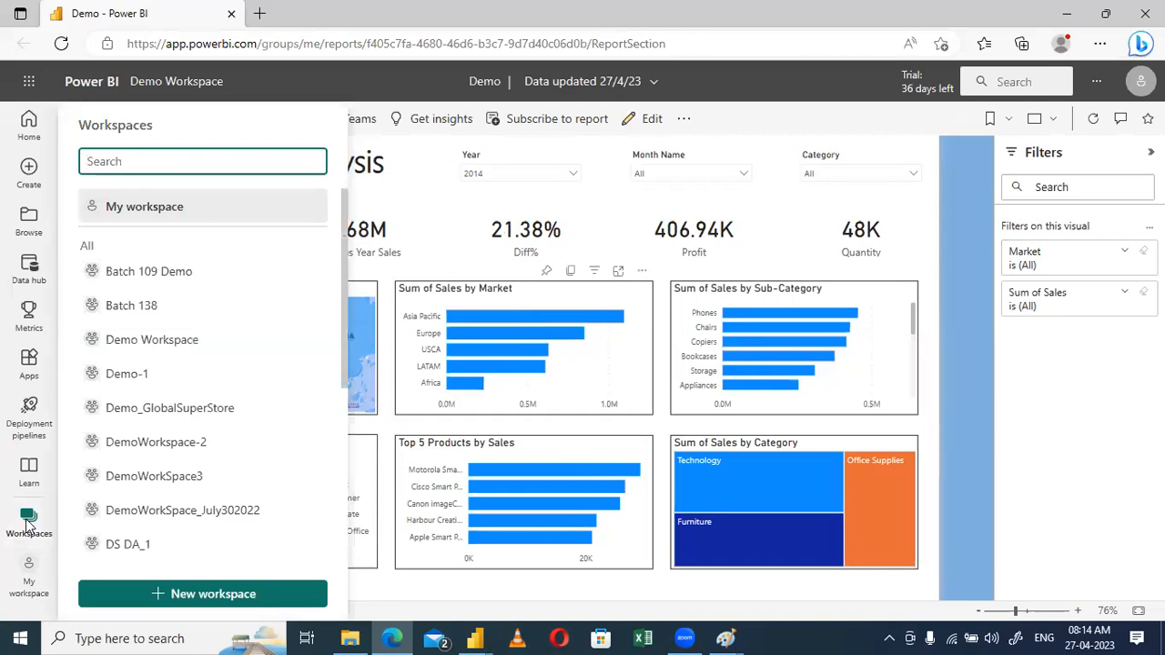
left_click(169, 77)
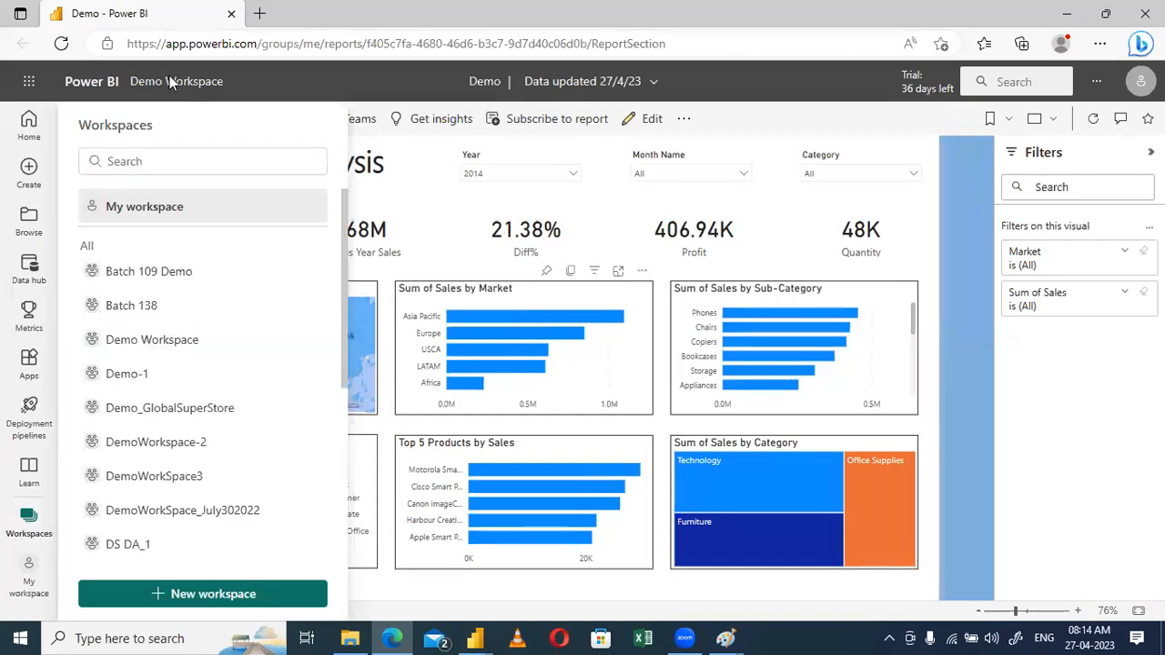
left_click(170, 77)
left_click(169, 82)
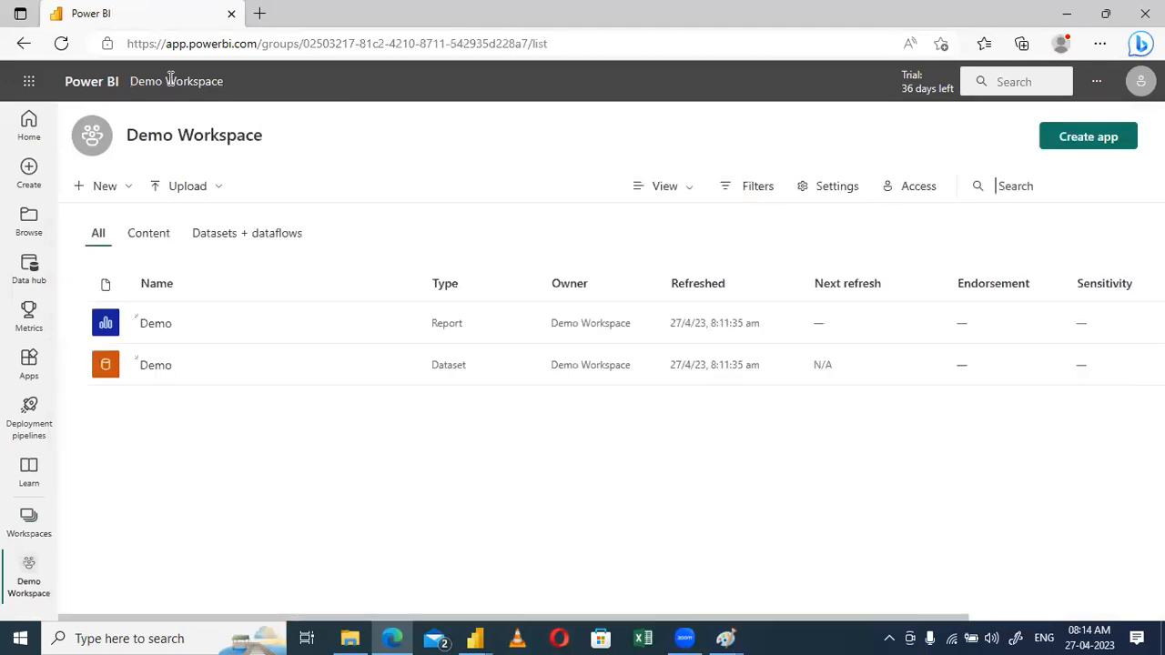
Review the Demo Workspace access settings and the roles that can be assigned, and close them without adding anyone
left_click(907, 187)
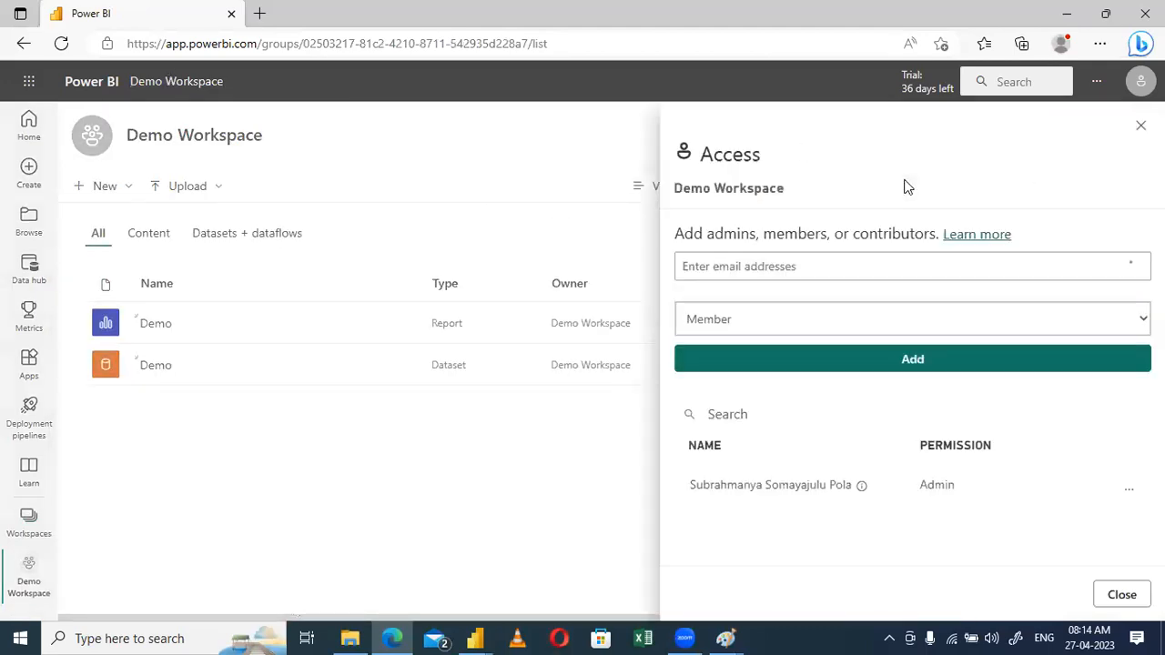
left_click(717, 270)
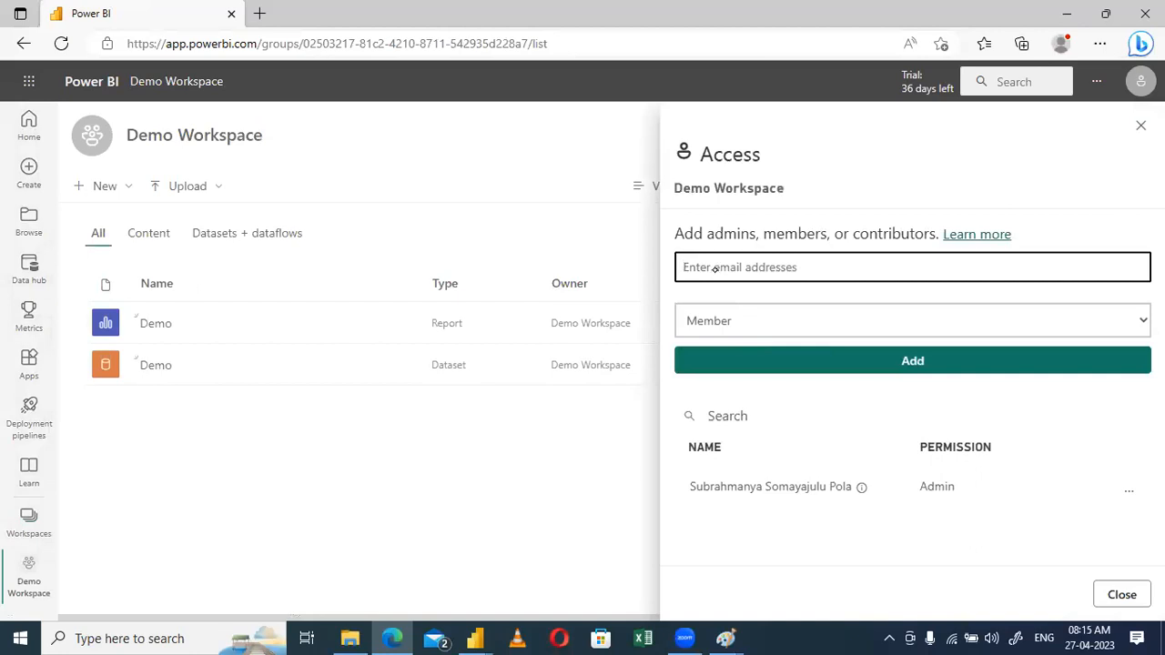
left_click(761, 320)
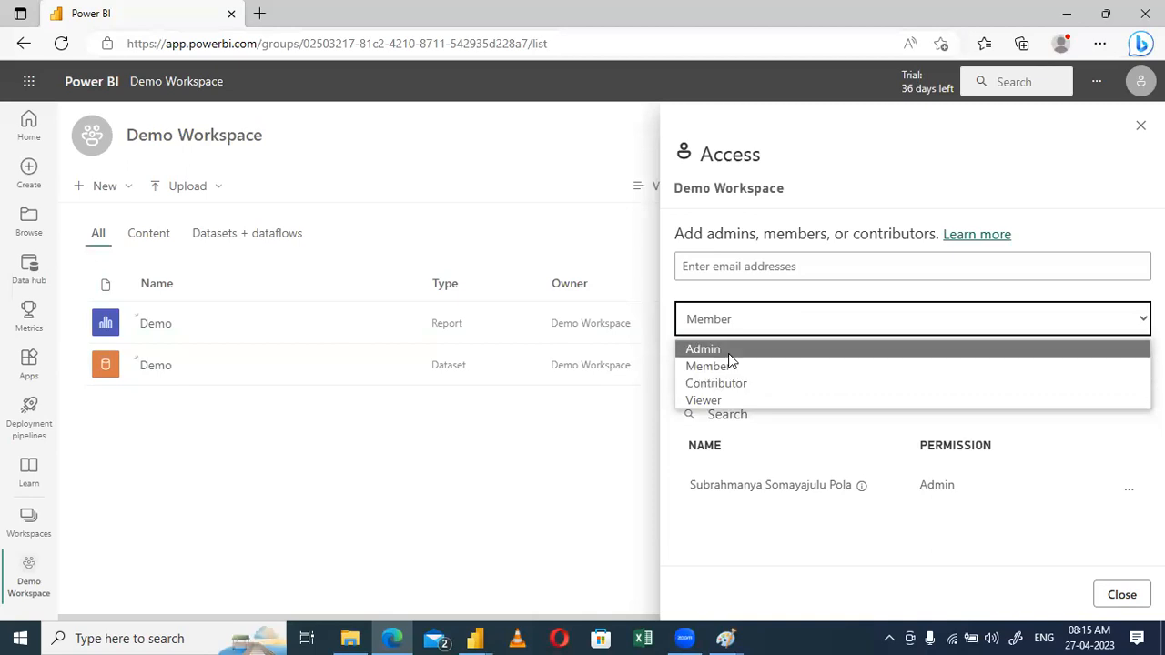
left_click(607, 471)
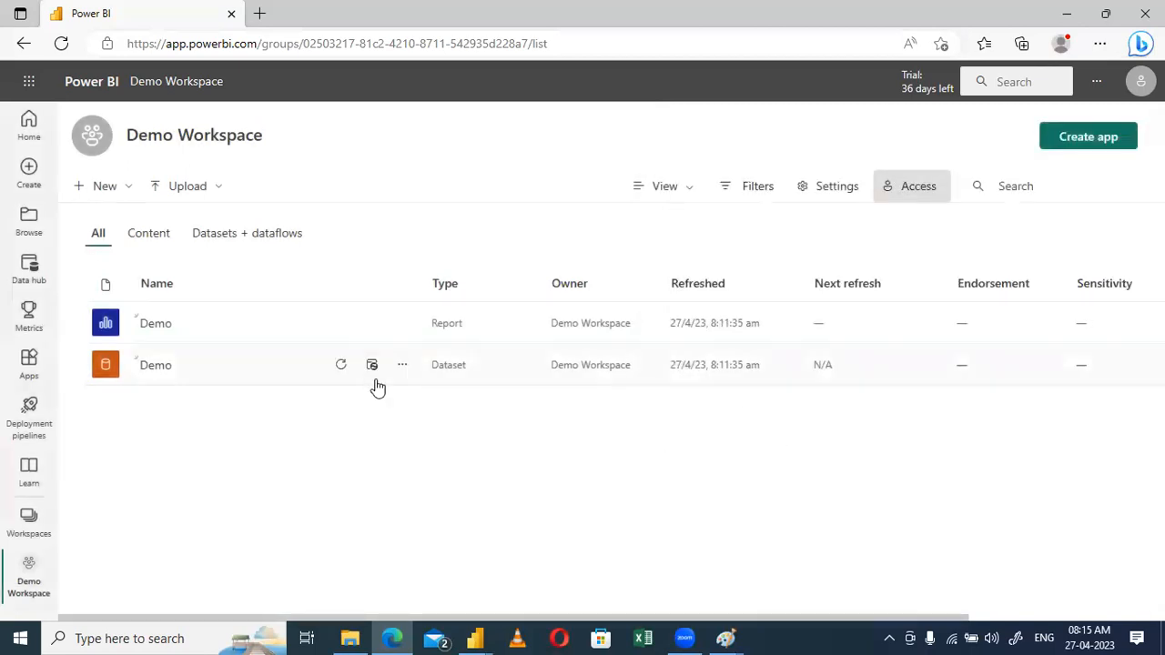
Open the Demo report from the workspace and inspect the Furniture block's details in the category treemap
left_click(156, 325)
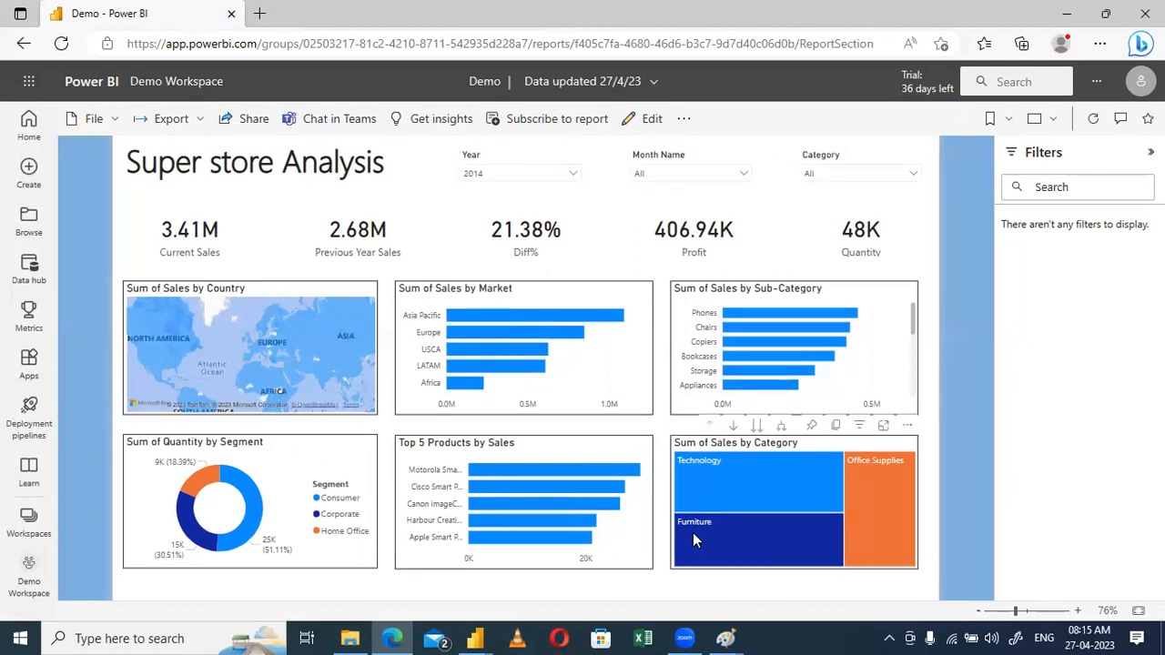
mouse_move(692, 537)
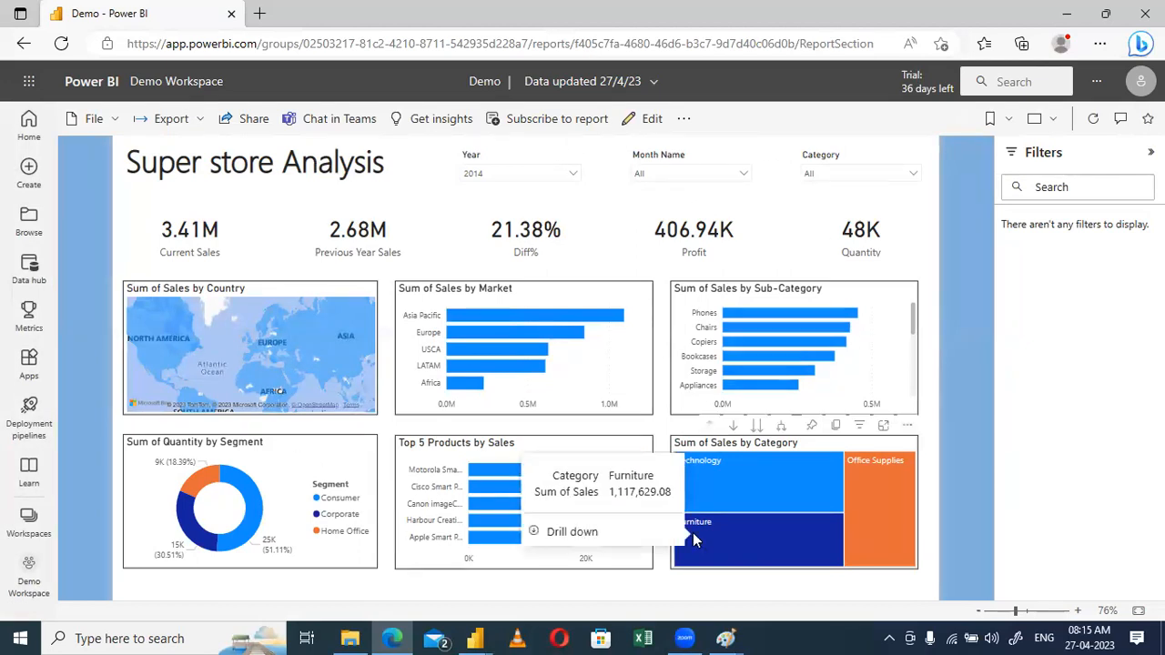